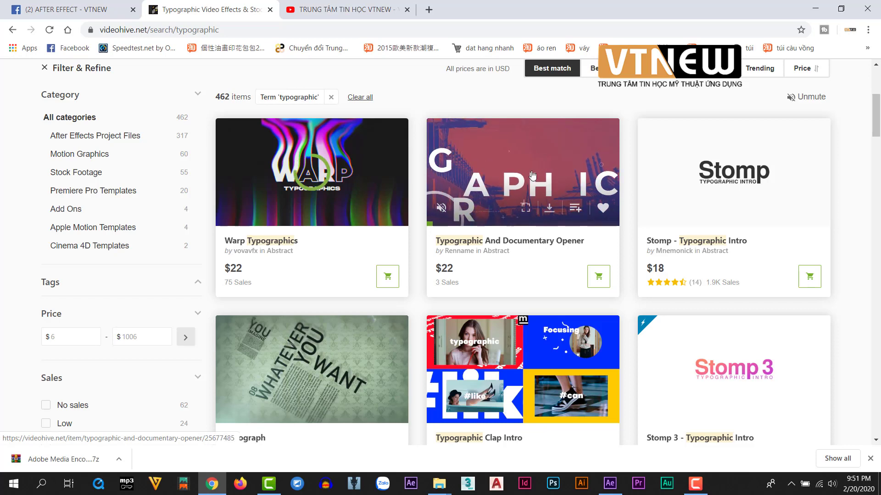
Step: Browse the typographic video template search results on Videohive and preview several items
scroll(348, 263, down, 3)
mouse_move(328, 262)
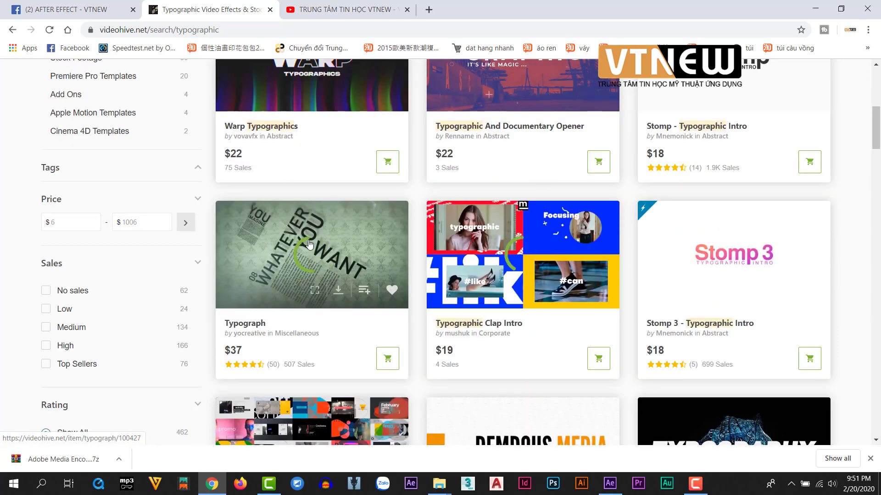
mouse_move(279, 141)
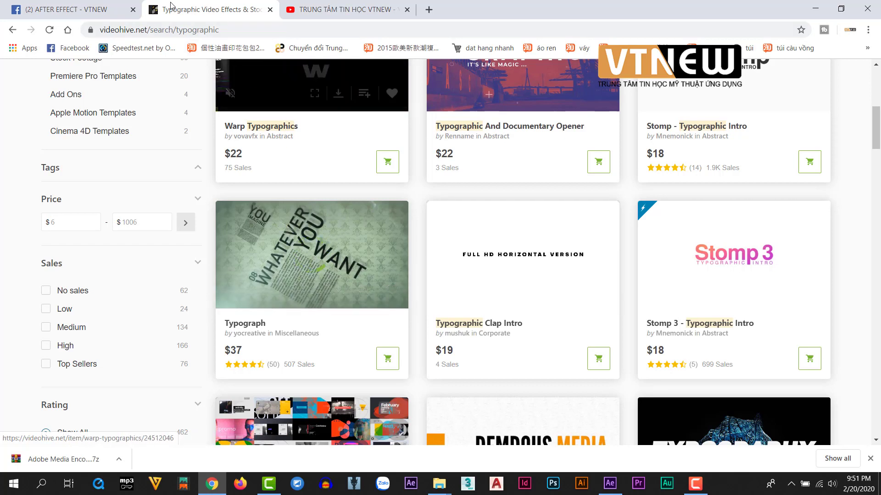
mouse_move(577, 277)
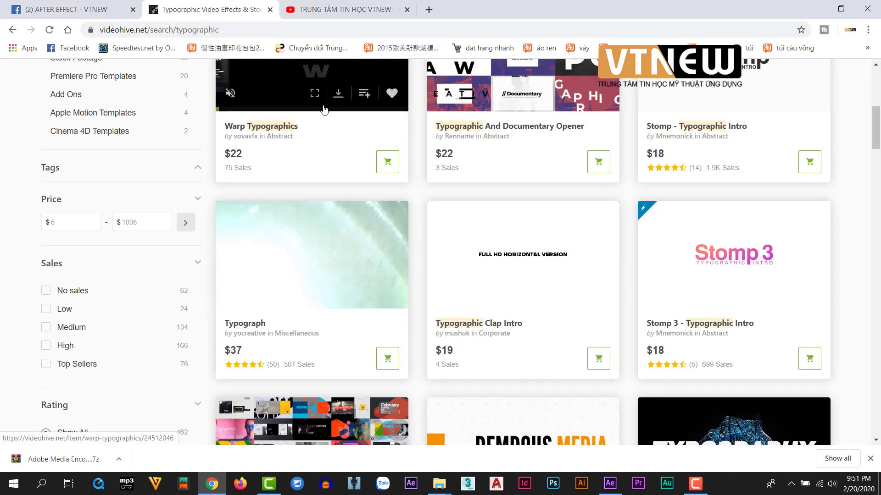
Step: Switch to the TRUNG TÂM TIN HỌC VTNEW YouTube channel and view its playlists, highlighting the channel name
click(335, 10)
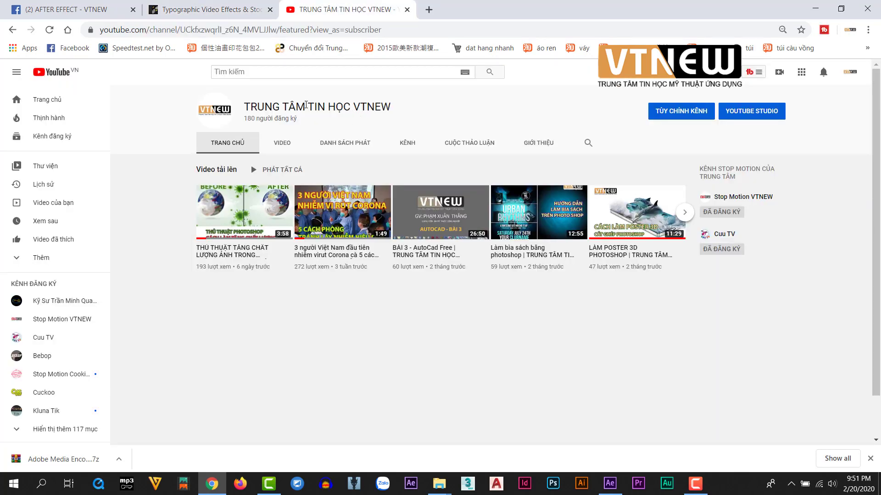
drag(250, 106, 399, 106)
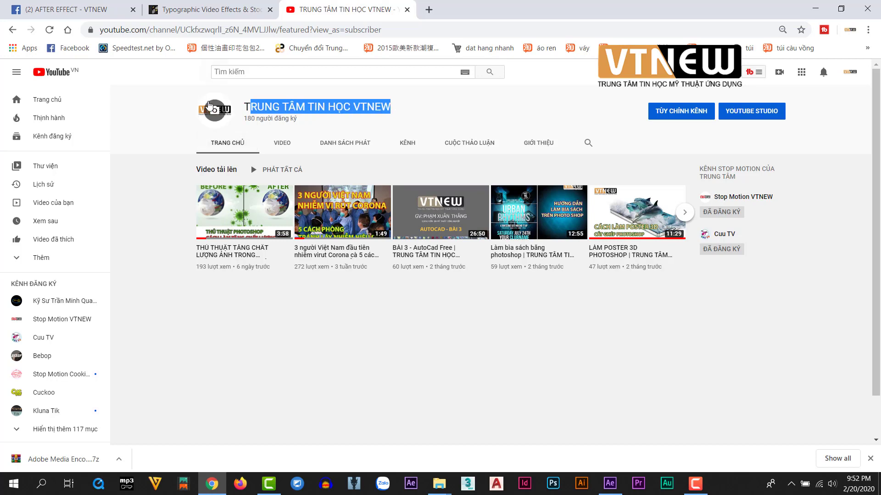
click(390, 113)
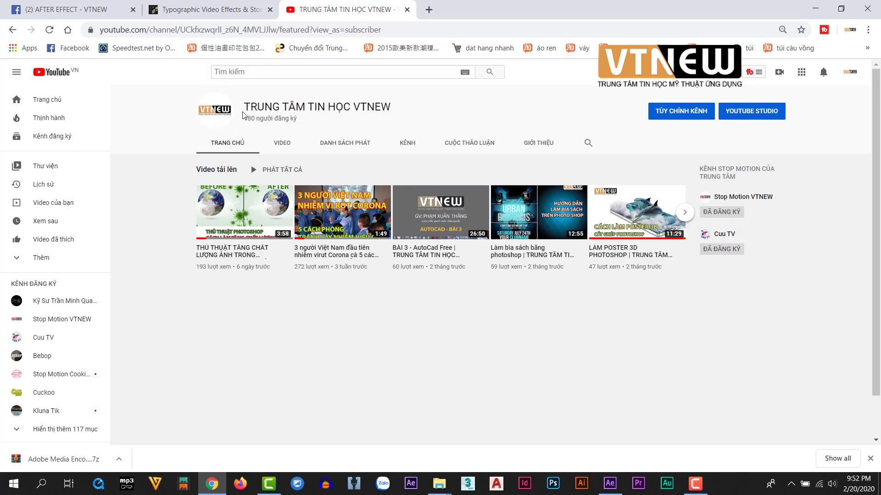
drag(245, 106, 478, 114)
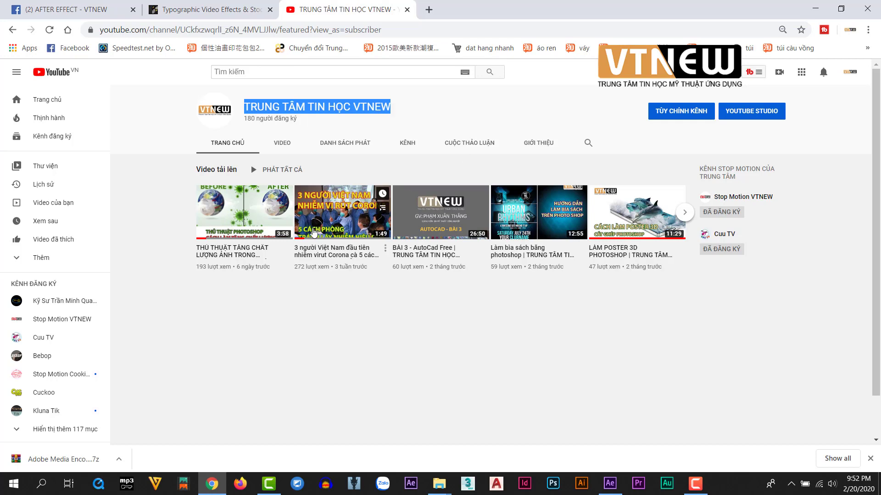
click(351, 143)
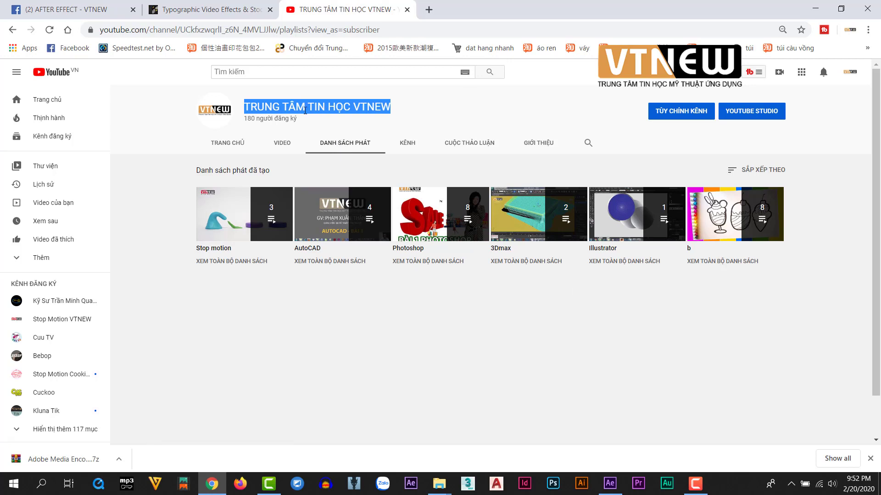
click(238, 109)
drag(247, 103, 405, 112)
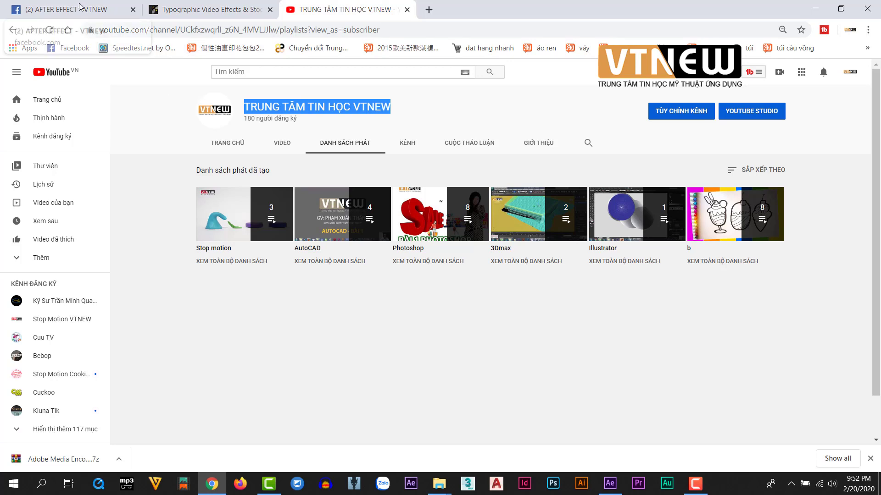
Step: Minimise the browser and switch to After Effects
click(817, 10)
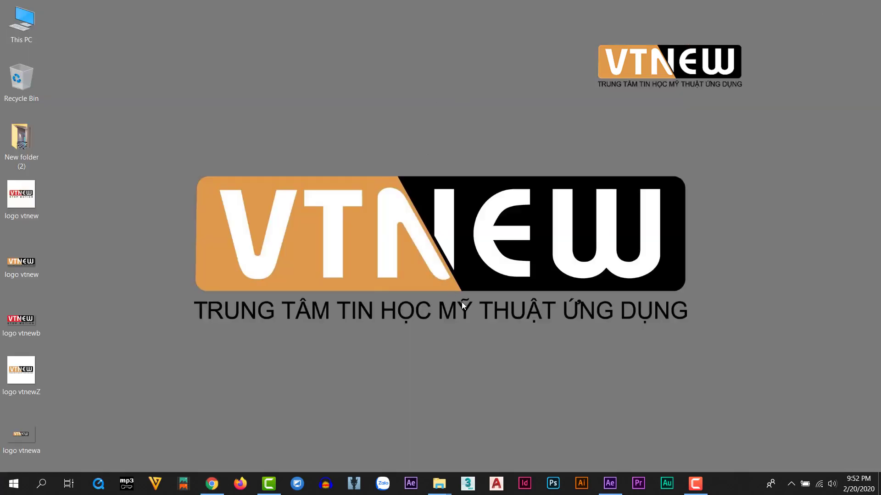
click(611, 489)
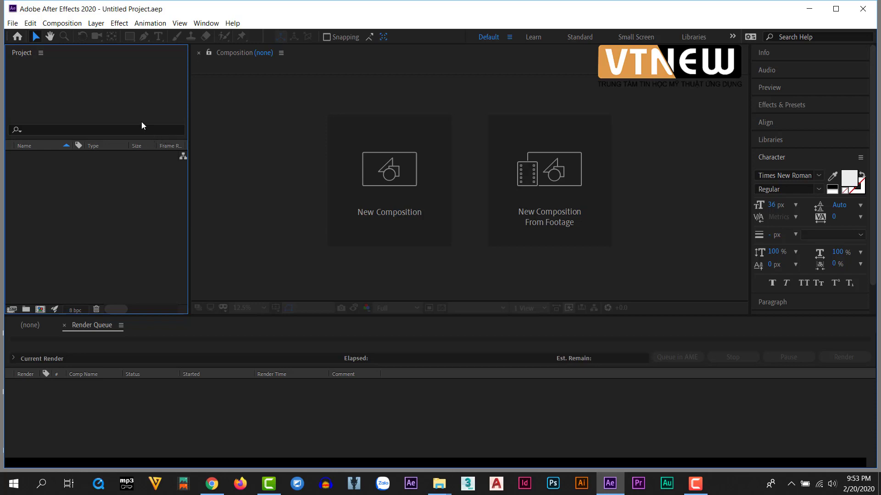
Step: Look through the main command groups, from file, edit and composition commands to effects, window and help options
click(13, 24)
mouse_move(35, 26)
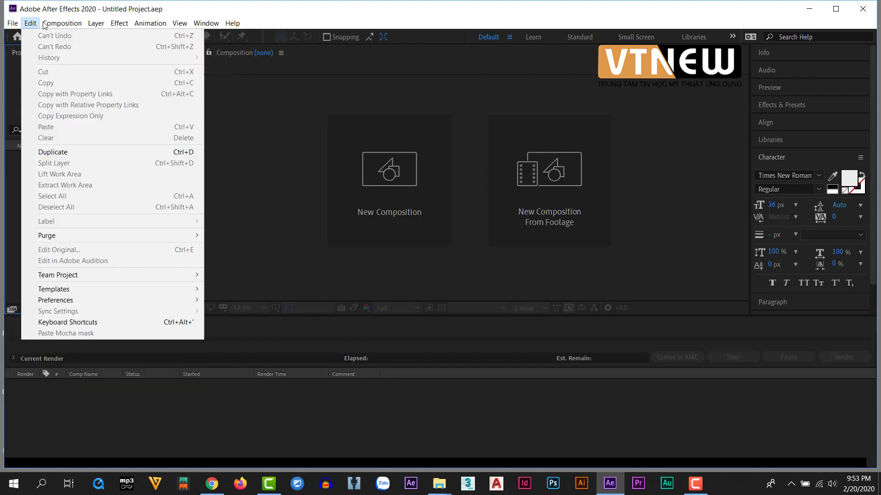
mouse_move(202, 26)
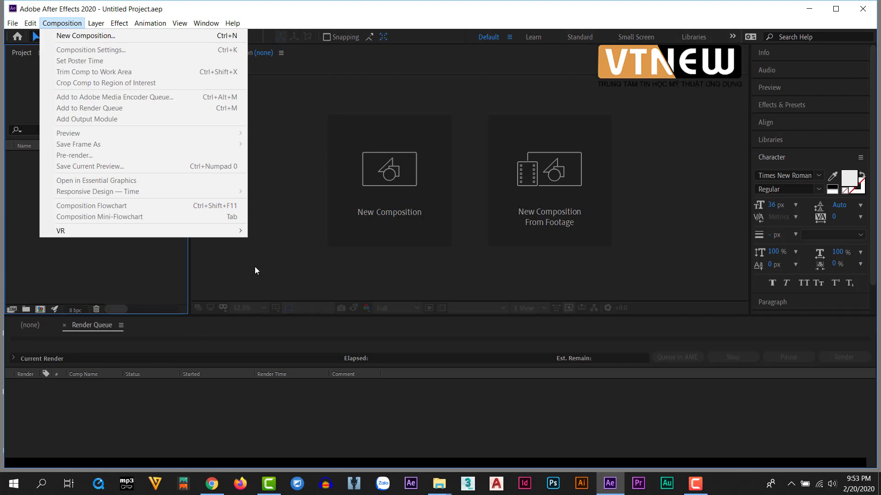
click(263, 269)
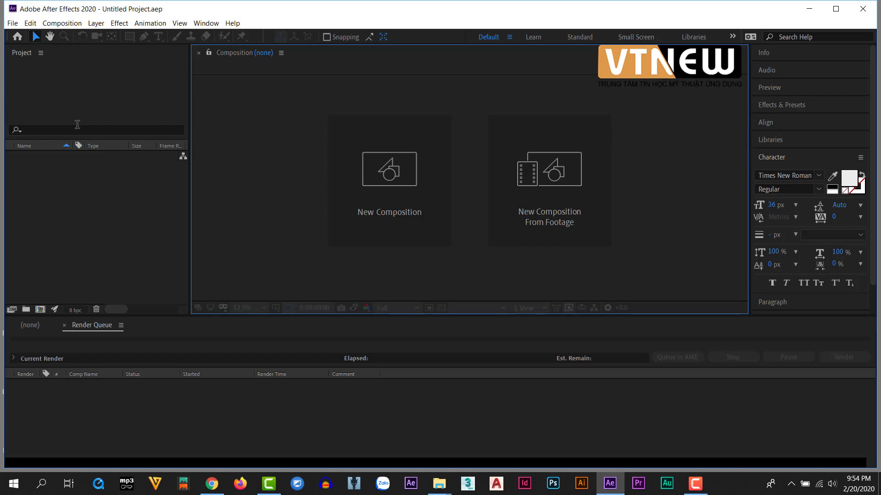
click(61, 26)
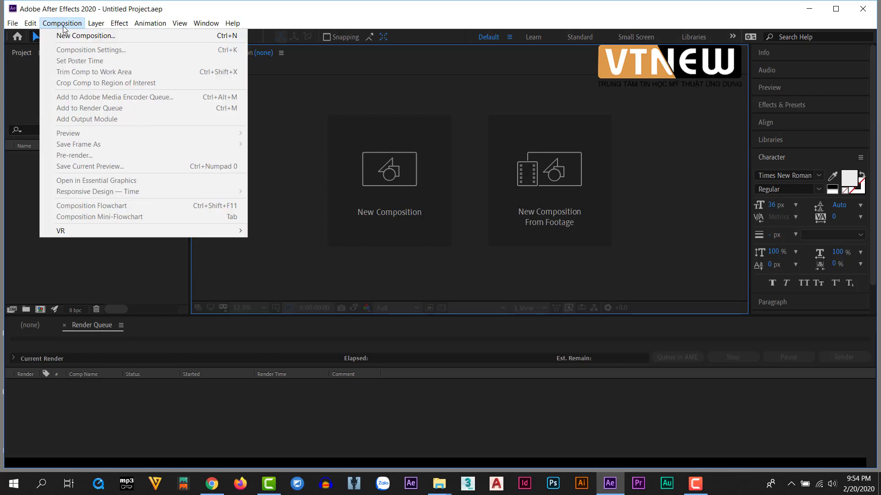
mouse_move(120, 27)
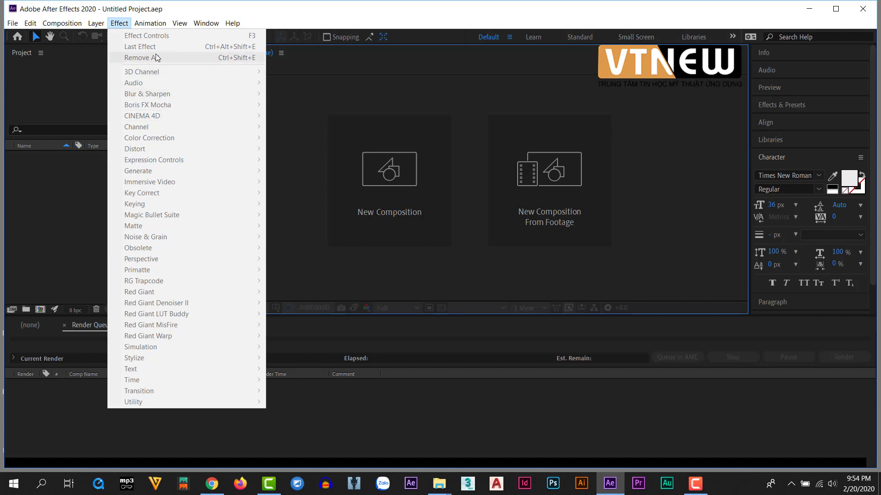
mouse_move(159, 27)
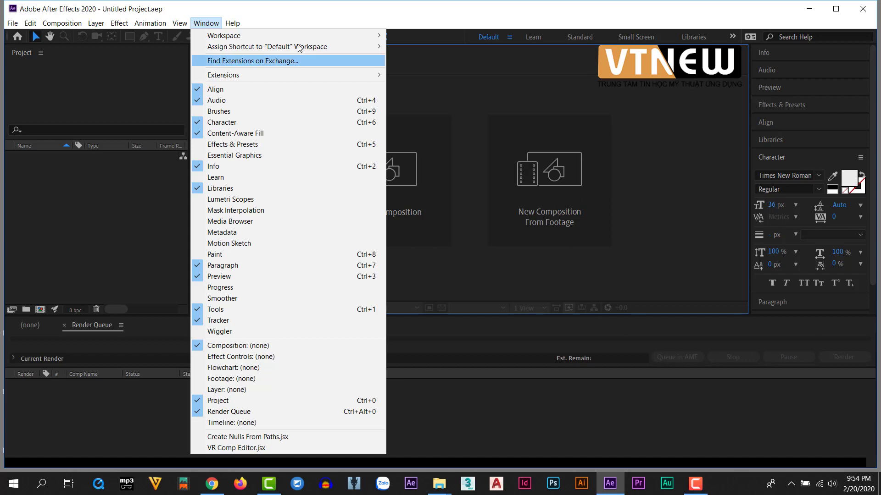
mouse_move(233, 24)
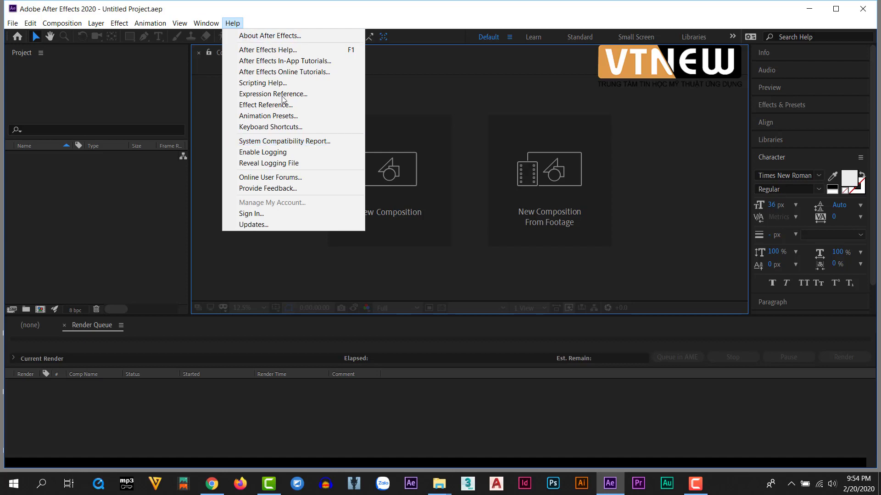
click(100, 84)
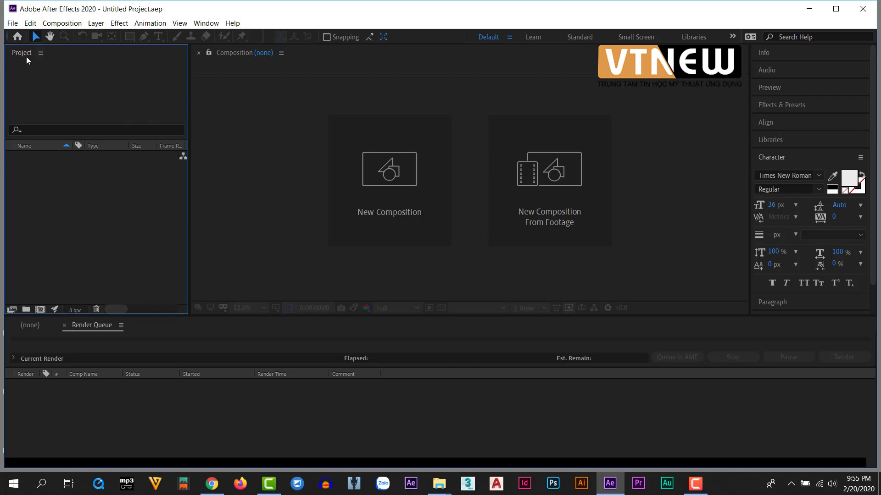
Step: Hide the Project panel and show it again
click(203, 25)
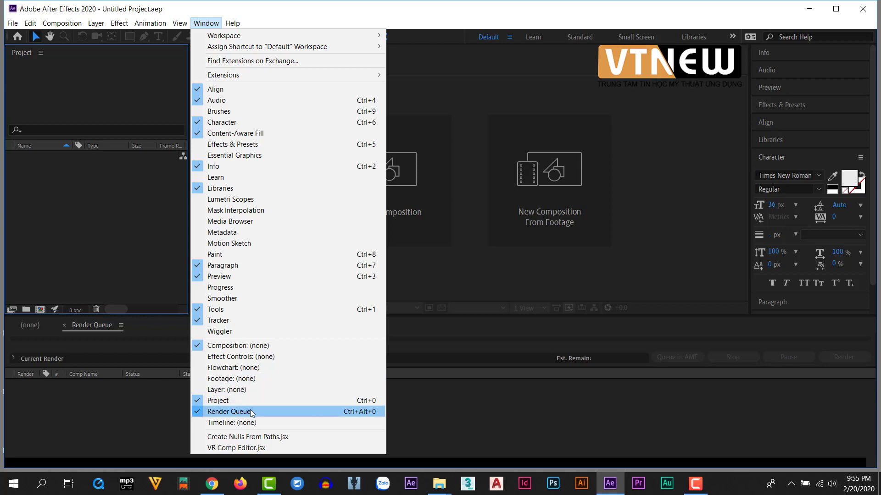
click(200, 401)
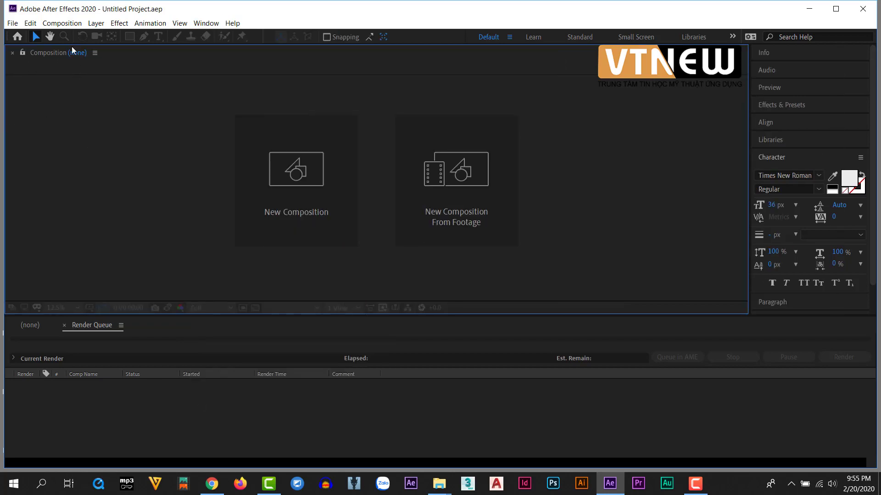
click(206, 23)
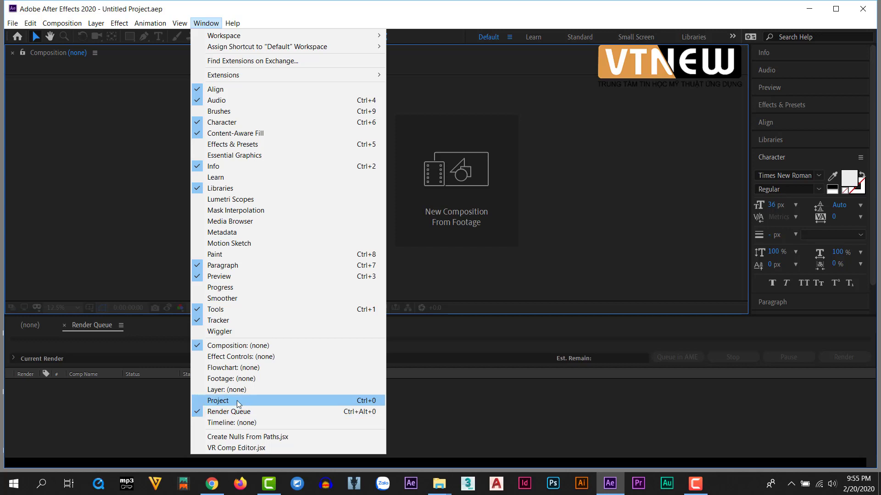
click(219, 401)
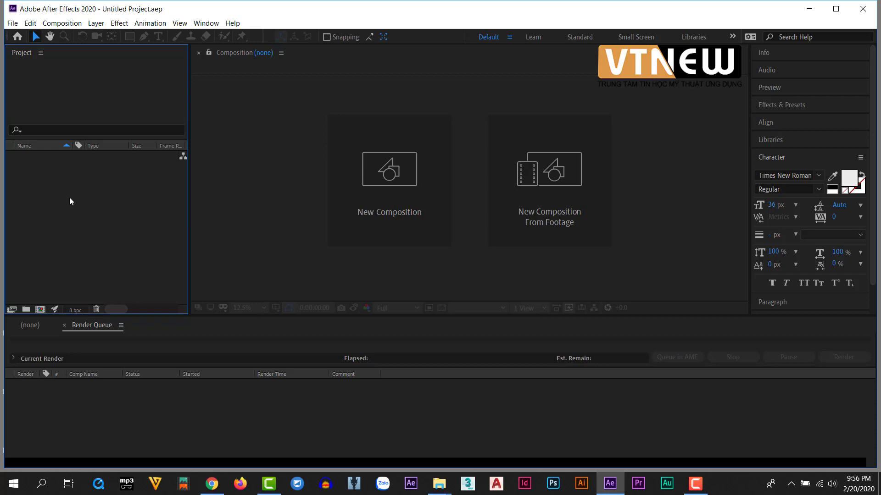
Step: Import 1 (202).jpg from the X1 folder as a single footage image, with the ImporterJPEG Sequence option off
click(13, 23)
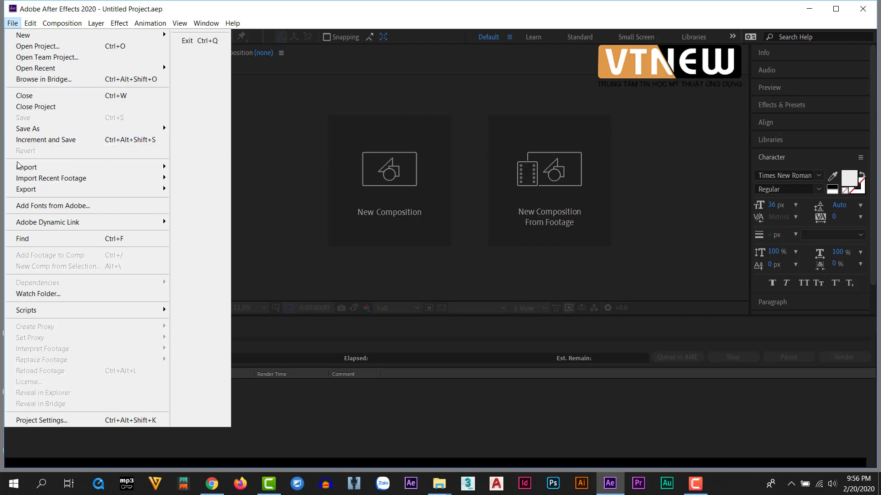
mouse_move(59, 171)
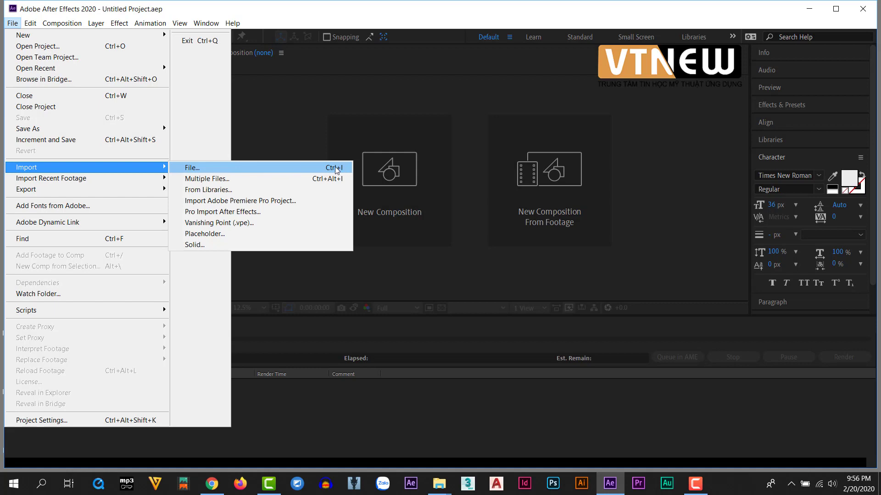
click(319, 170)
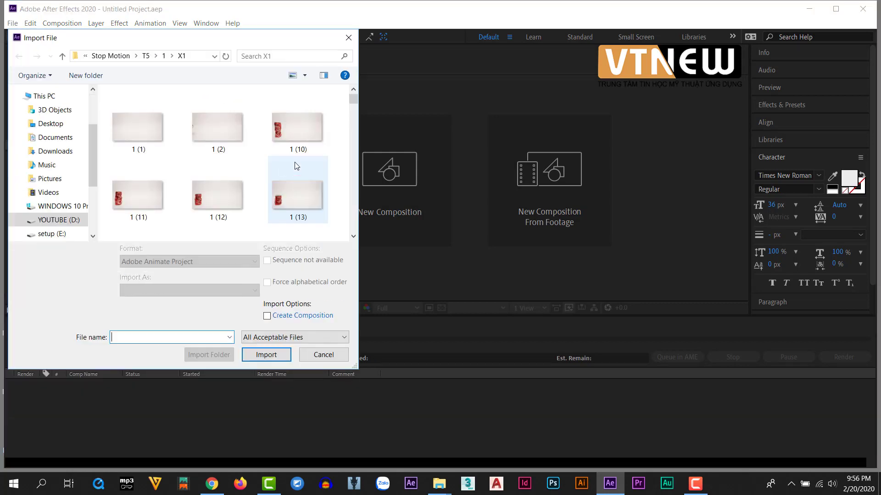
drag(353, 100, 354, 130)
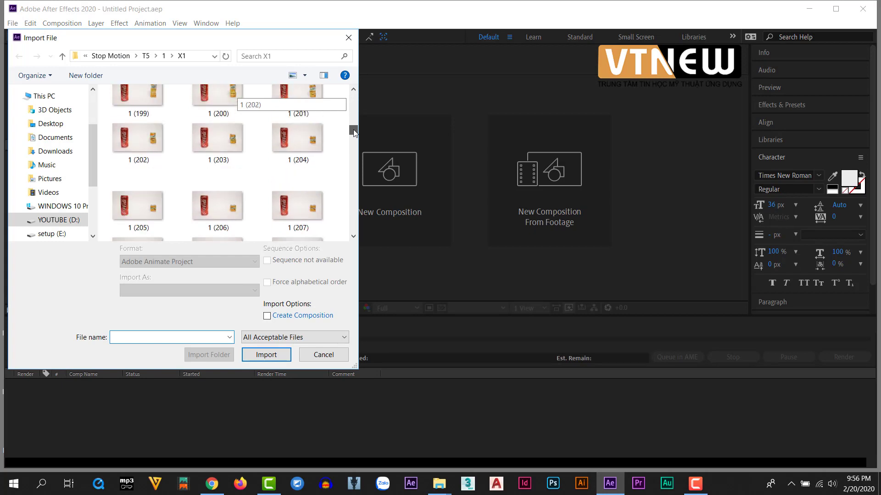
click(145, 138)
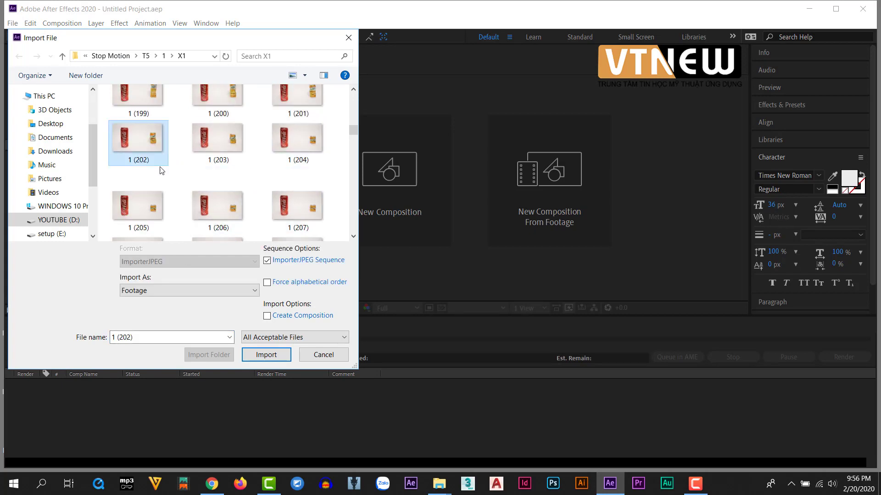
click(267, 261)
click(266, 355)
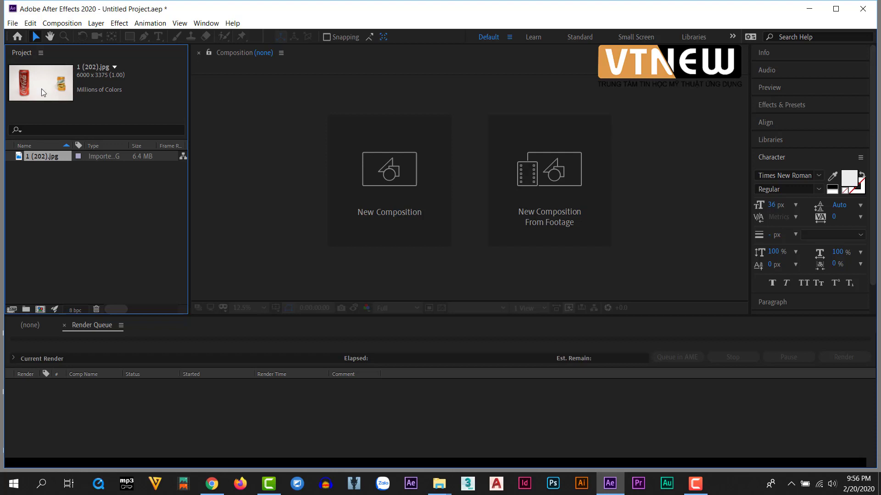
Step: Select 1 (202).jpg in the project to view its thumbnail and image details
click(48, 191)
click(43, 159)
click(65, 214)
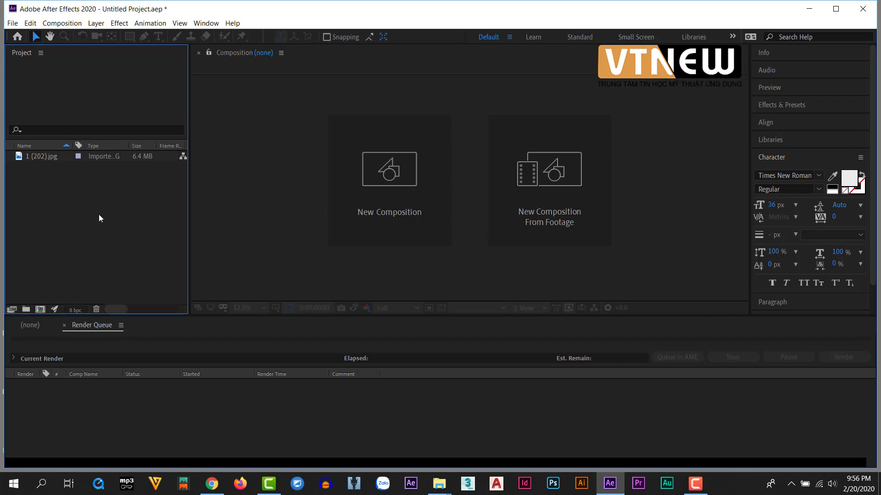
click(44, 158)
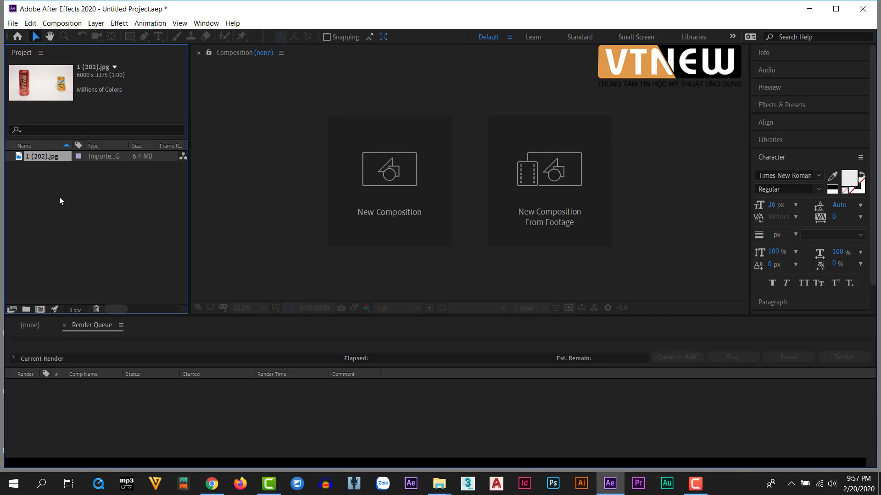
Step: Create a new project folder named Anh
click(25, 312)
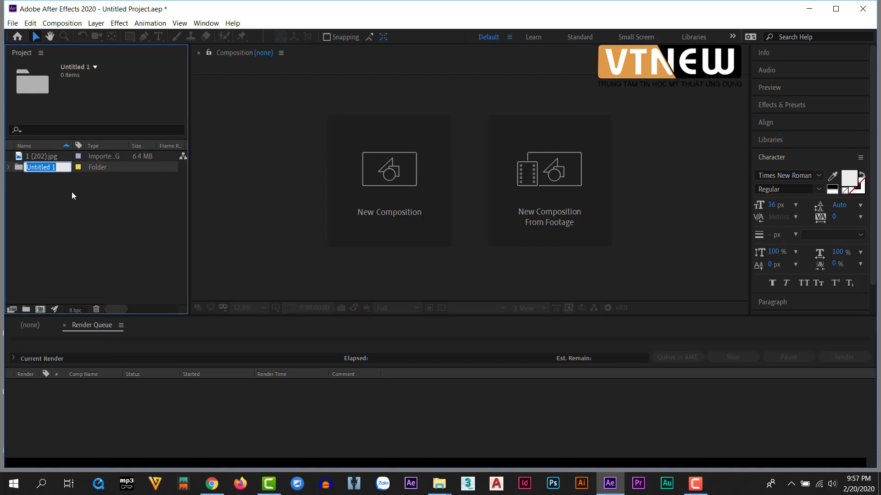
text(Anh)
key(Return)
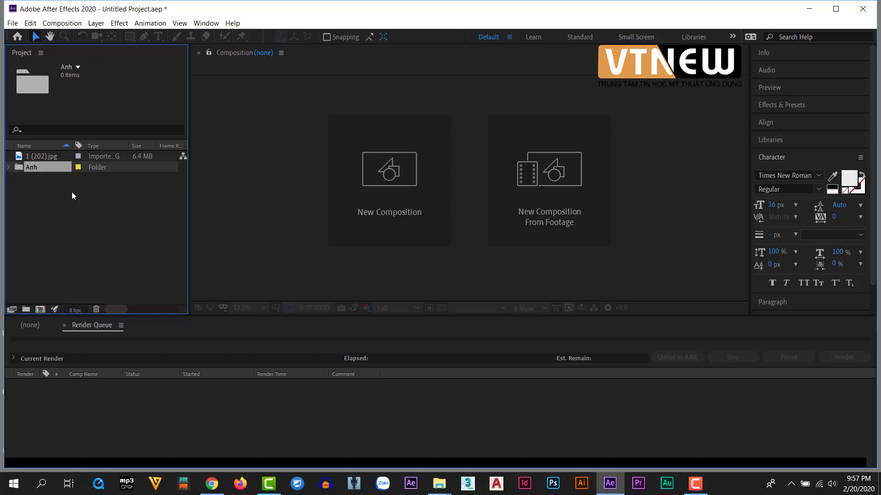
right_click(51, 169)
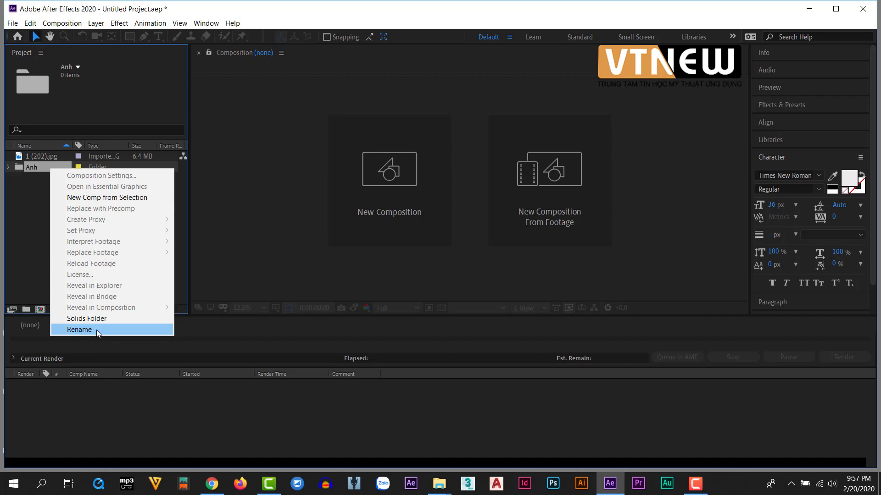
click(79, 329)
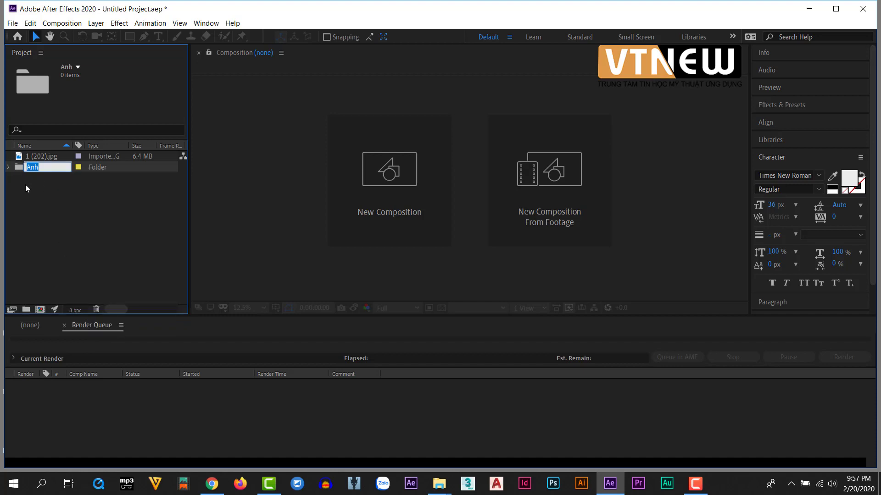
click(25, 185)
Step: Move 1 (202).jpg into the Anh folder, then expand and collapse the folder to check its contents
drag(29, 159, 29, 168)
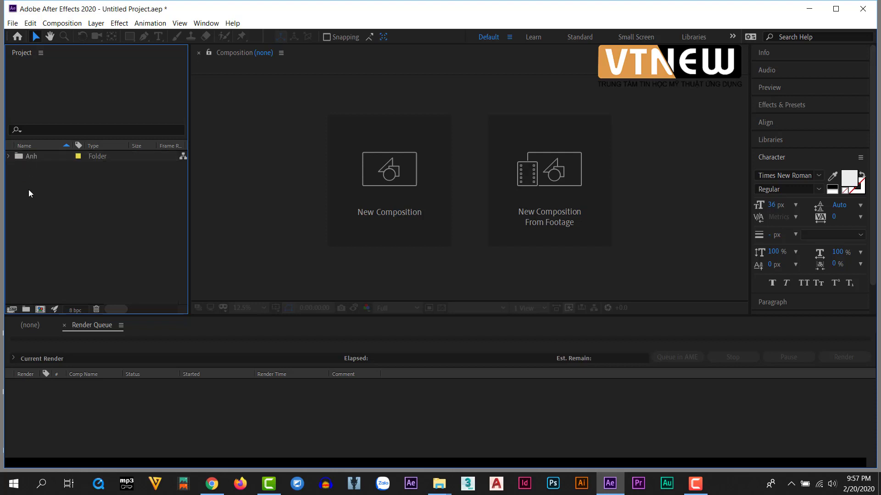
click(9, 156)
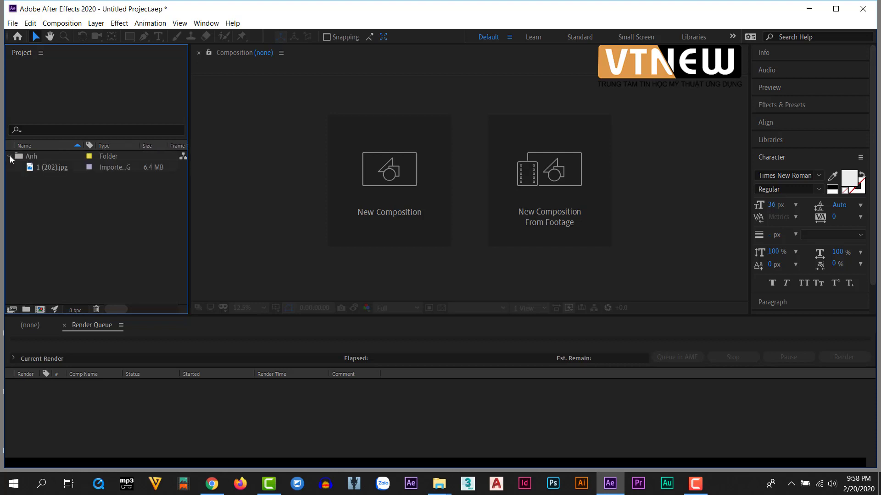
click(9, 157)
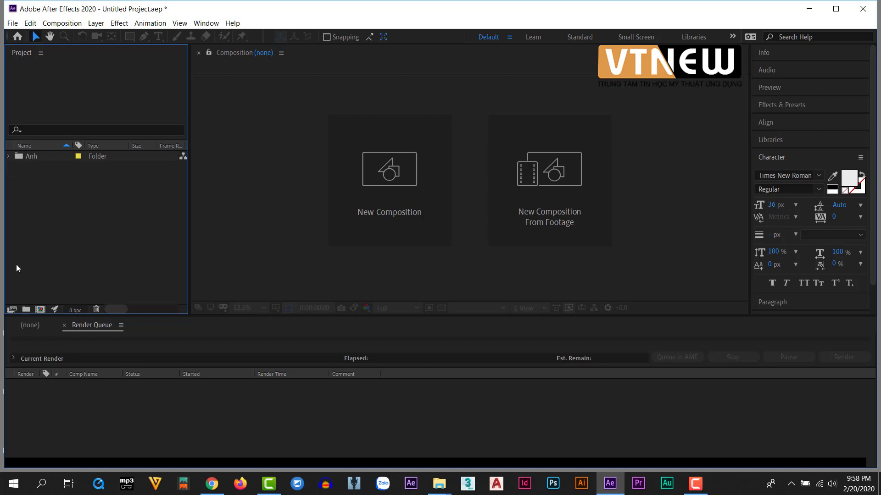
Step: Create a new project folder named Am Thanh
click(26, 309)
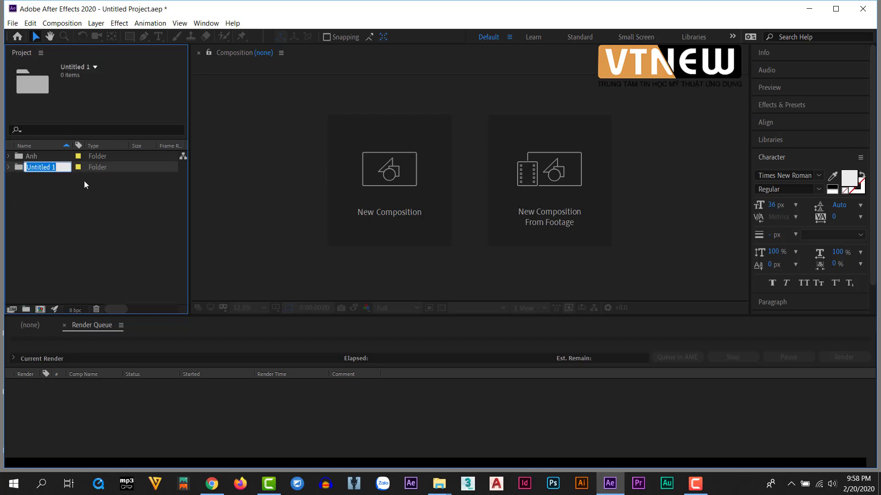
text(Am Thanh)
key(Return)
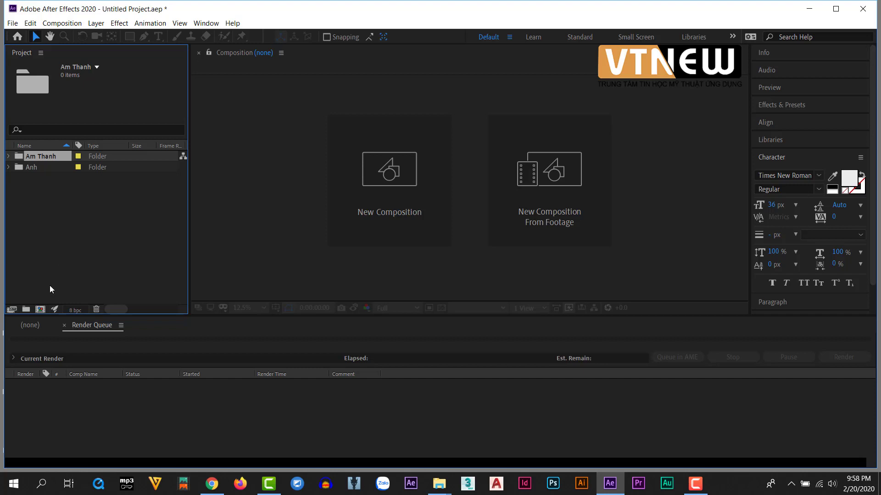
Step: Create a folder named Video and move it out of the Am Thanh folder to the project's top level
click(26, 310)
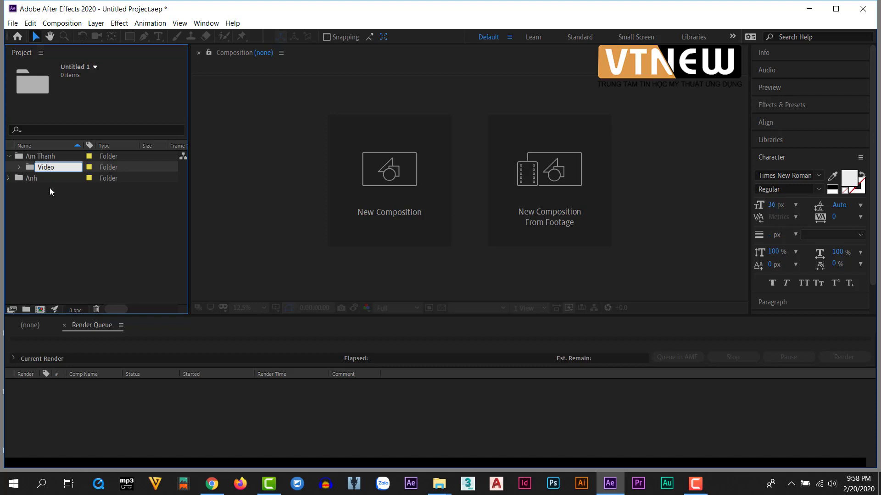
key(Return)
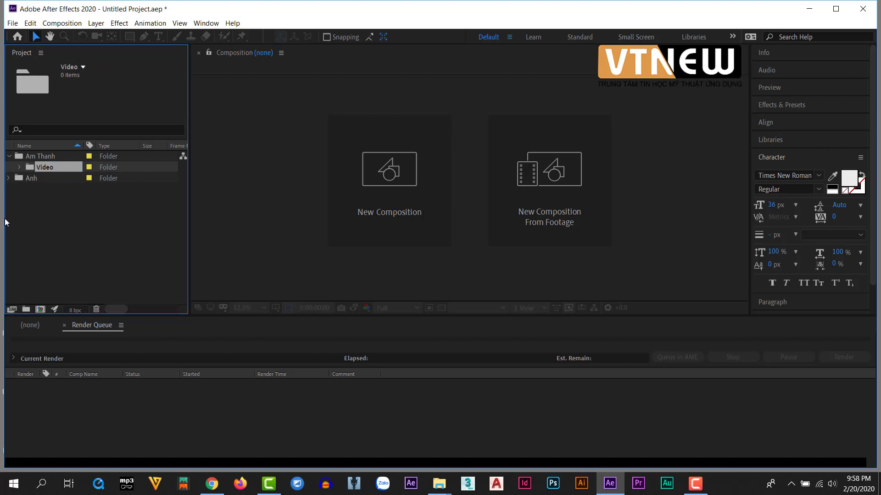
click(21, 167)
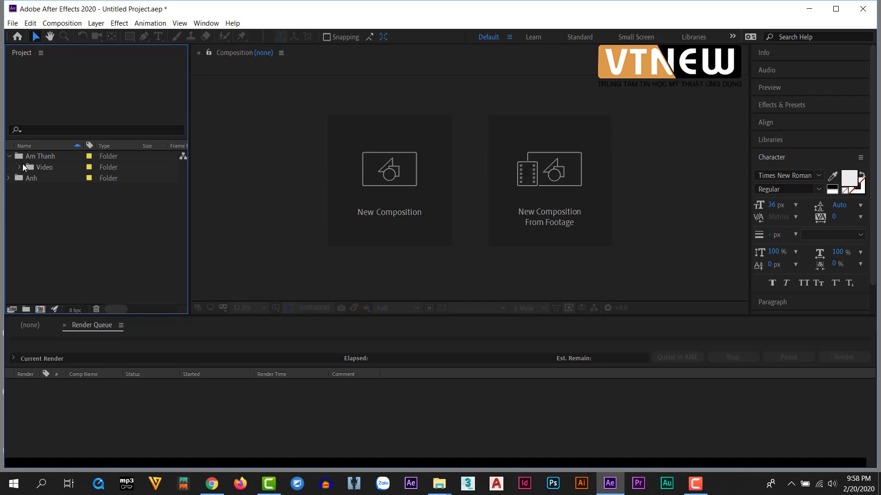
drag(23, 164, 32, 204)
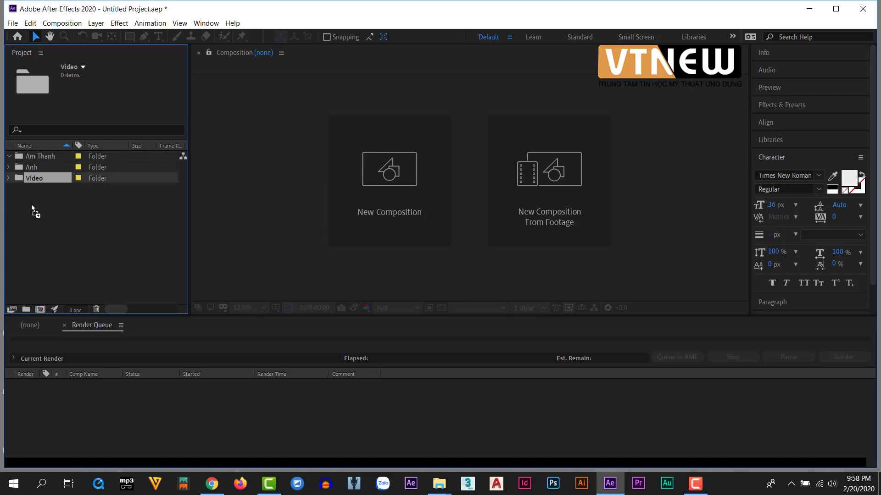
Step: Select the Am Thanh, Anh and Video folders in turn to view their details
click(32, 158)
click(32, 168)
click(32, 175)
click(32, 169)
click(34, 158)
click(32, 169)
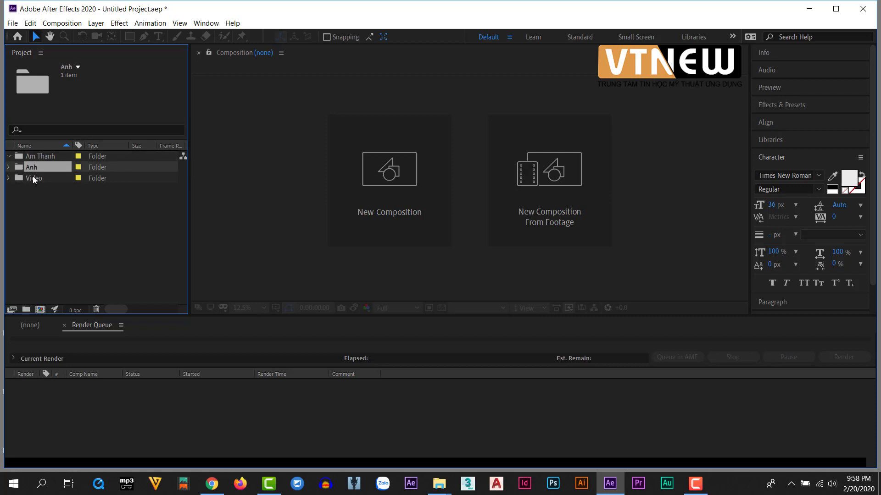
click(38, 176)
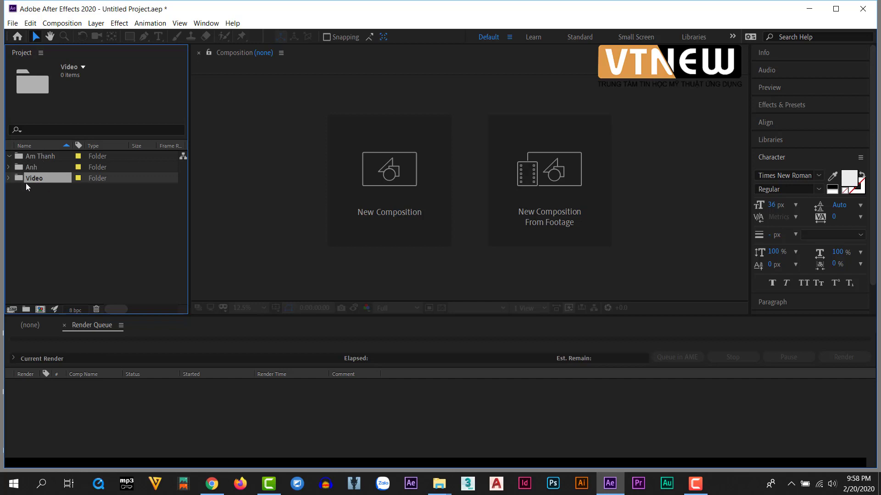
Step: Expand the Anh folder to view the 1 (202).jpg image inside, then collapse the folder and clear the selection
click(9, 156)
click(9, 167)
drag(35, 181, 64, 243)
drag(42, 156, 37, 178)
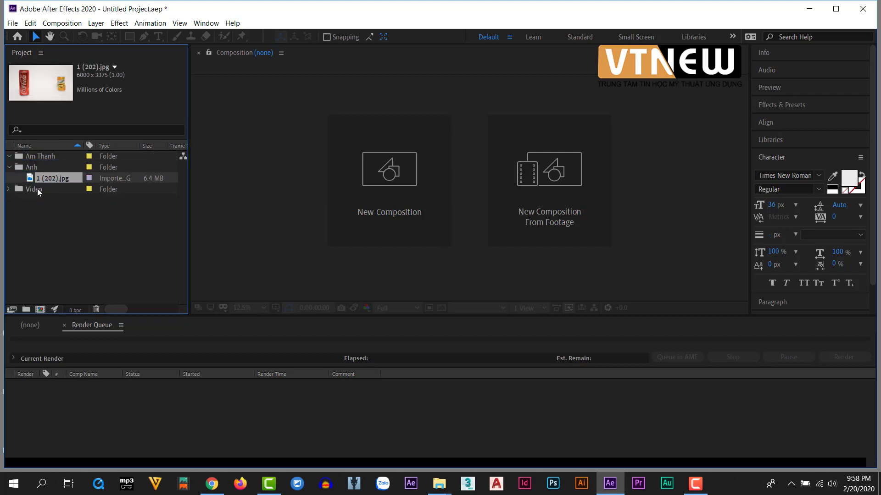
click(9, 167)
click(52, 213)
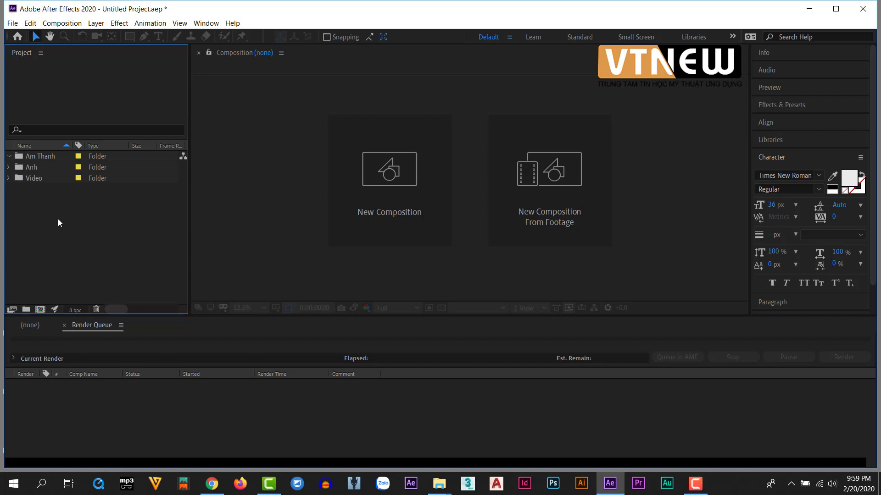
Step: Import 1 (214).jpg from the X1 folder as footage, with the ImporterJPEG Sequence option off
double_click(82, 238)
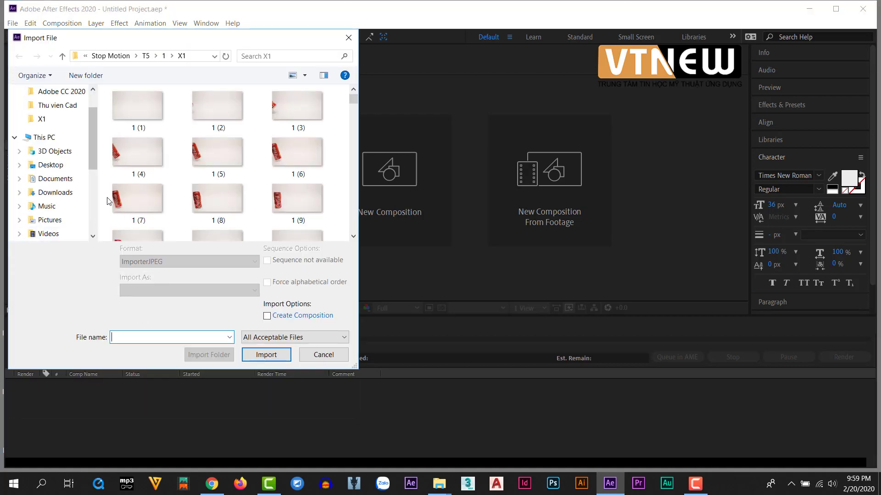
drag(353, 101, 354, 138)
click(219, 155)
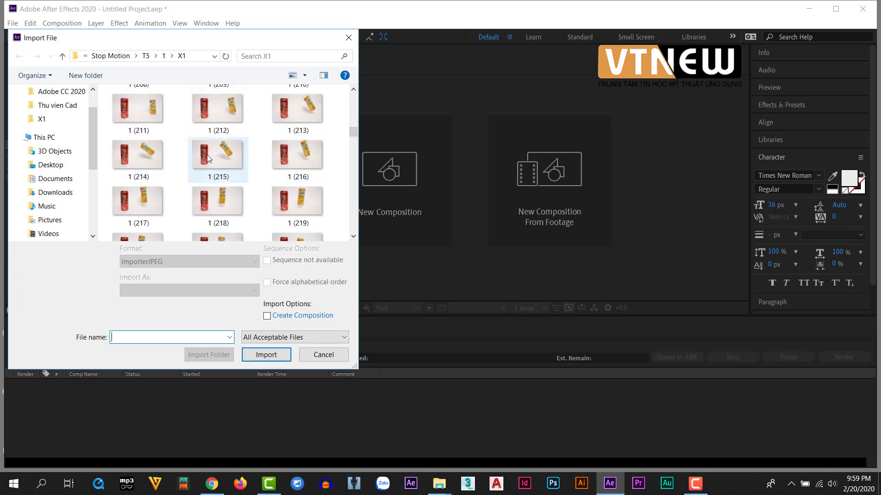
click(155, 157)
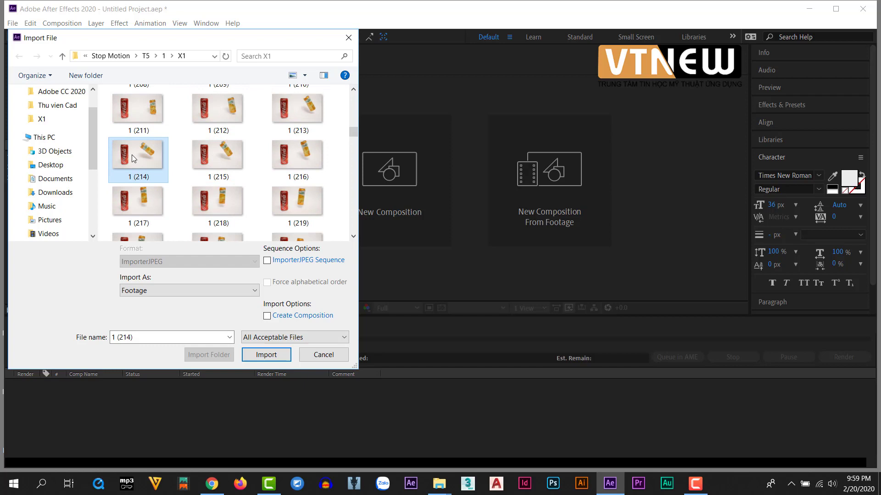
click(266, 354)
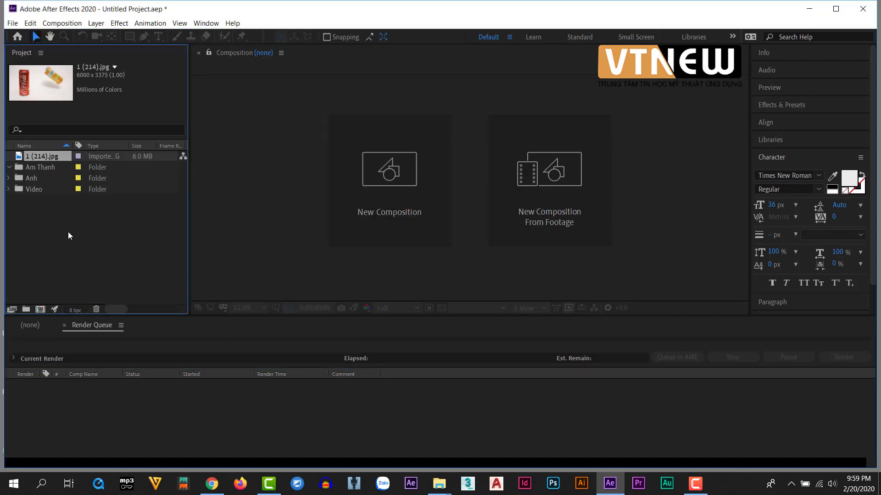
click(13, 23)
mouse_move(130, 166)
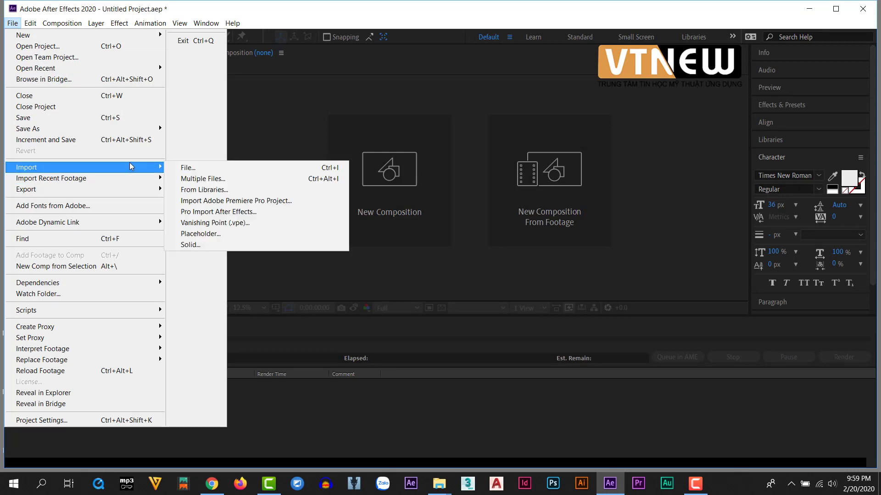
click(291, 133)
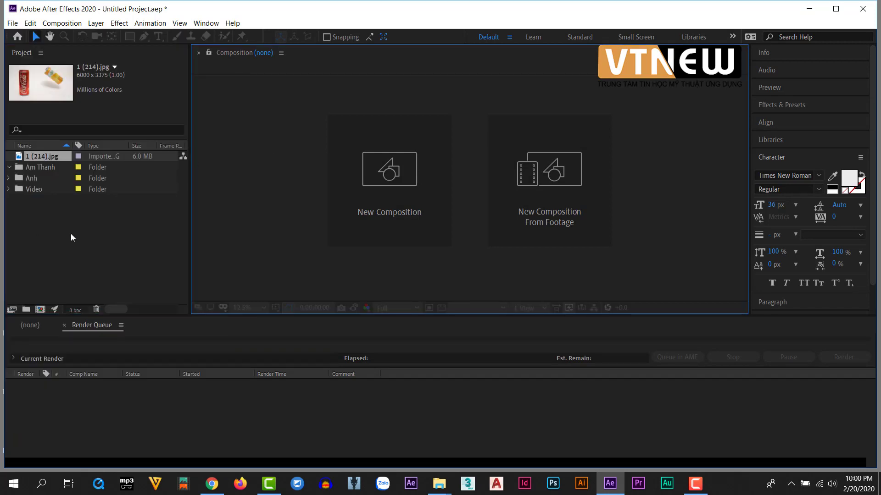
Step: Move 1 (214).jpg into the Anh folder and clear the selection
drag(40, 156, 40, 181)
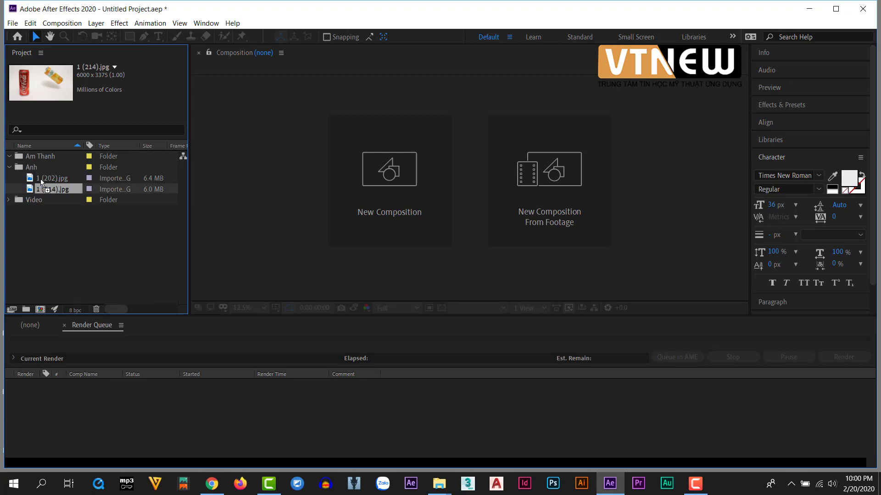
click(83, 239)
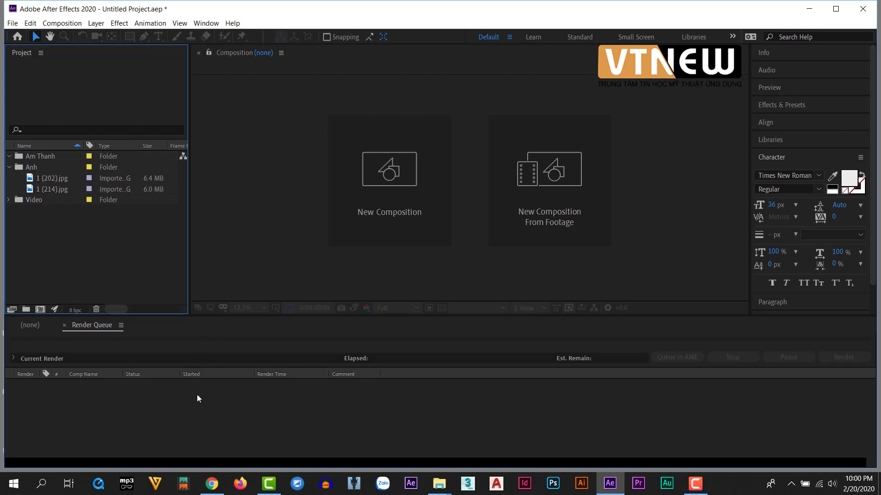
Step: Switch to File Explorer and import the Capture image from Stop Motion's Hoan thanh folder straight into the After Effects project
click(439, 484)
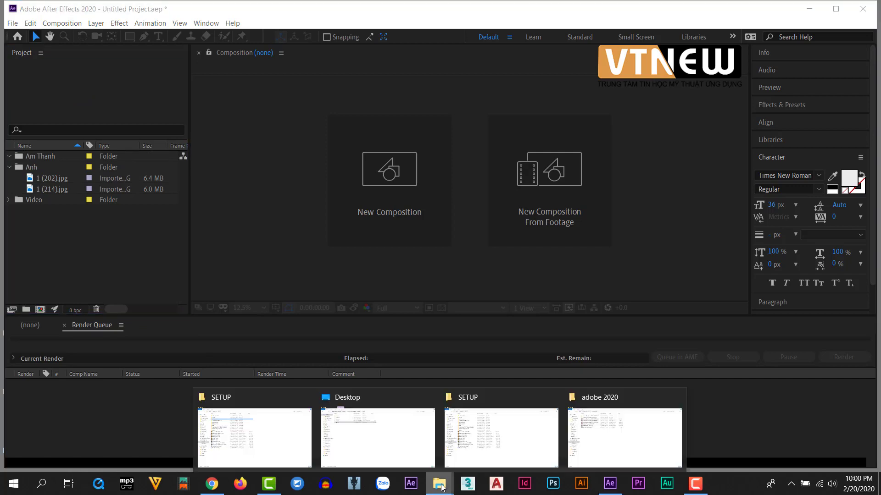
click(291, 455)
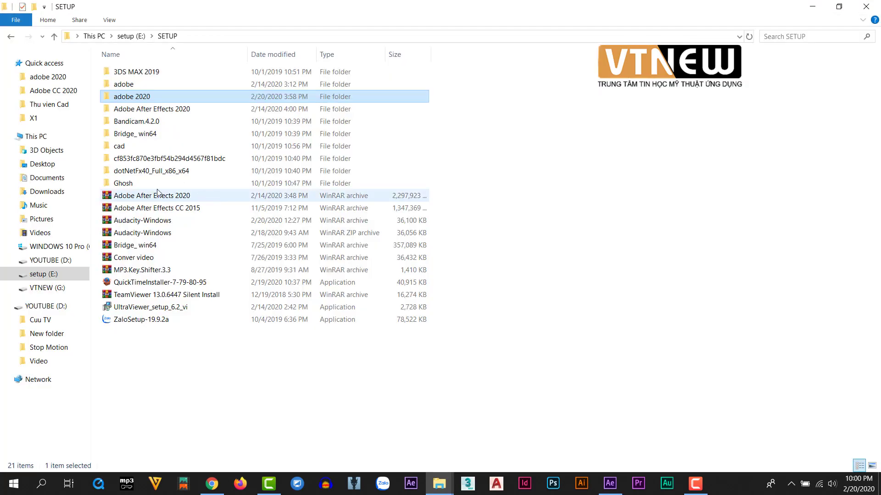
click(57, 347)
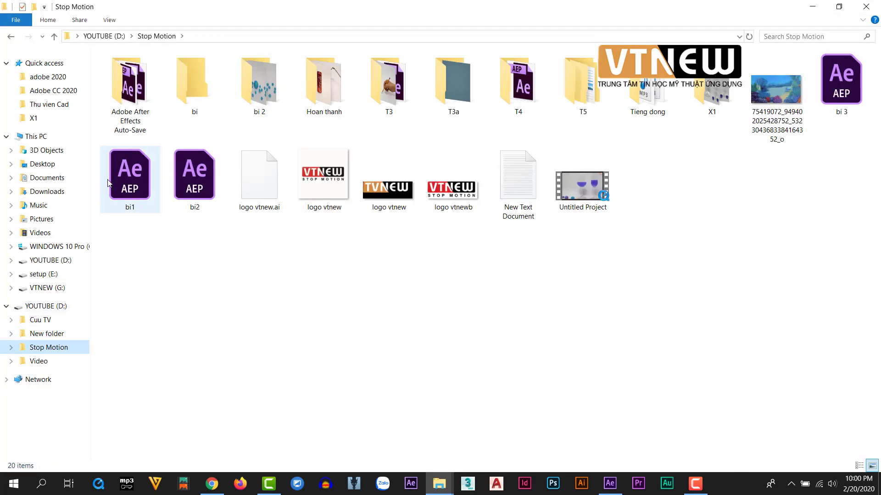
double_click(329, 90)
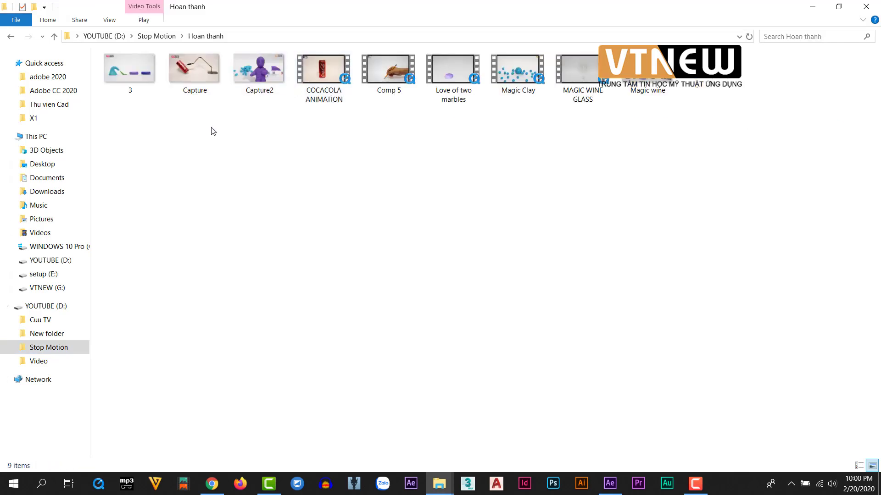
drag(199, 78, 95, 244)
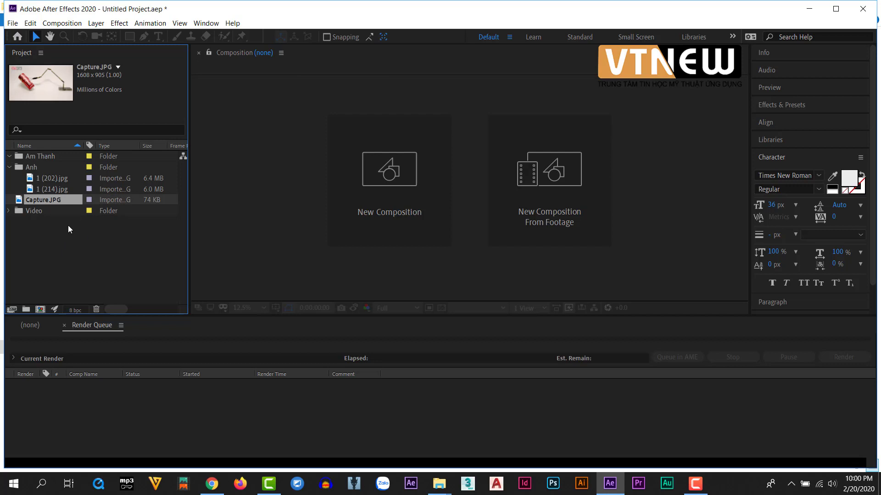
Step: Move Capture.JPG into the Anh folder and collapse the folder
drag(37, 202, 34, 169)
click(47, 228)
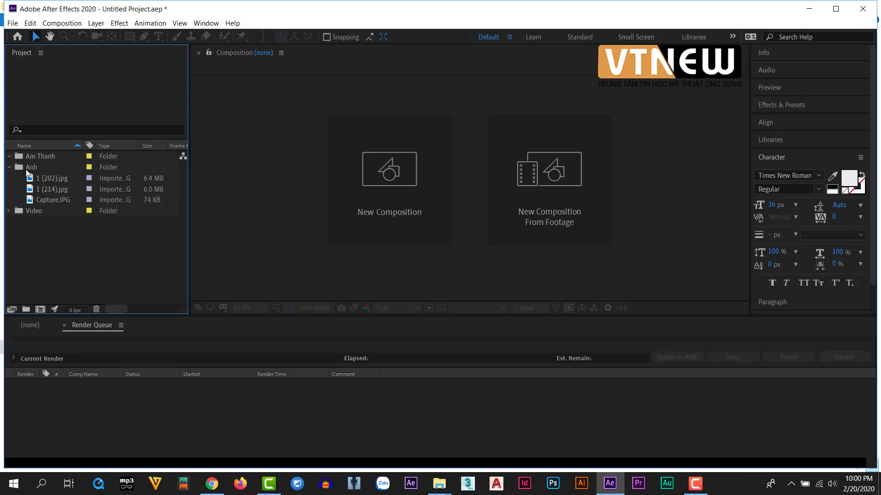
click(9, 168)
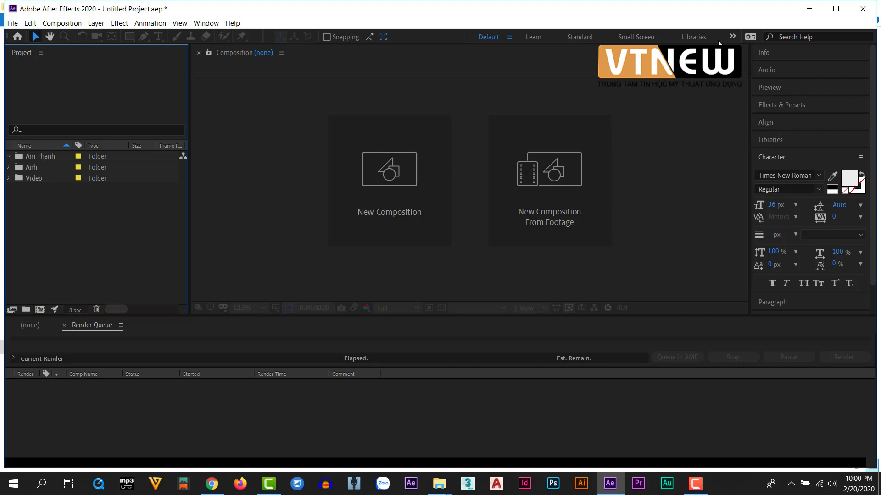
Step: Maximize the program window and open the settings for a new composition
click(836, 9)
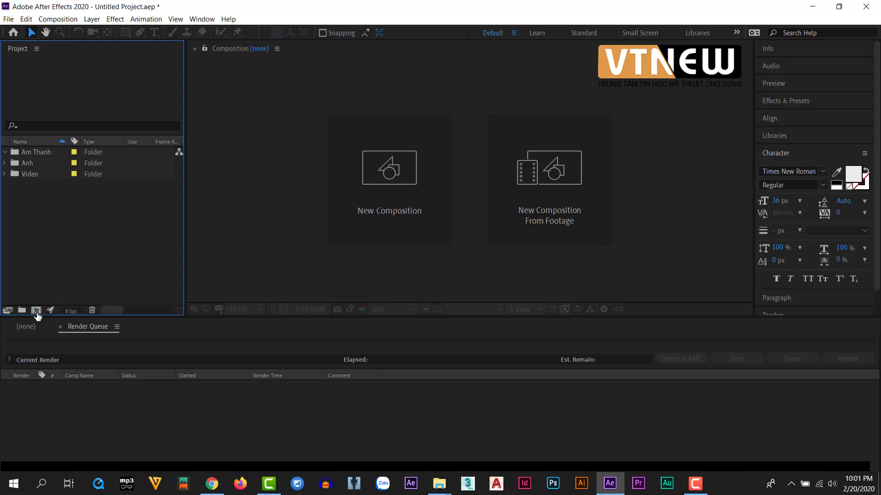
click(65, 22)
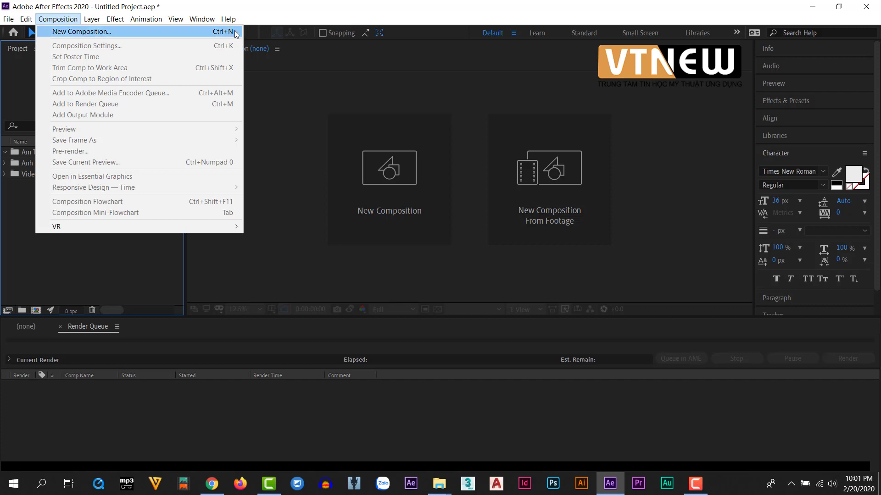
click(169, 30)
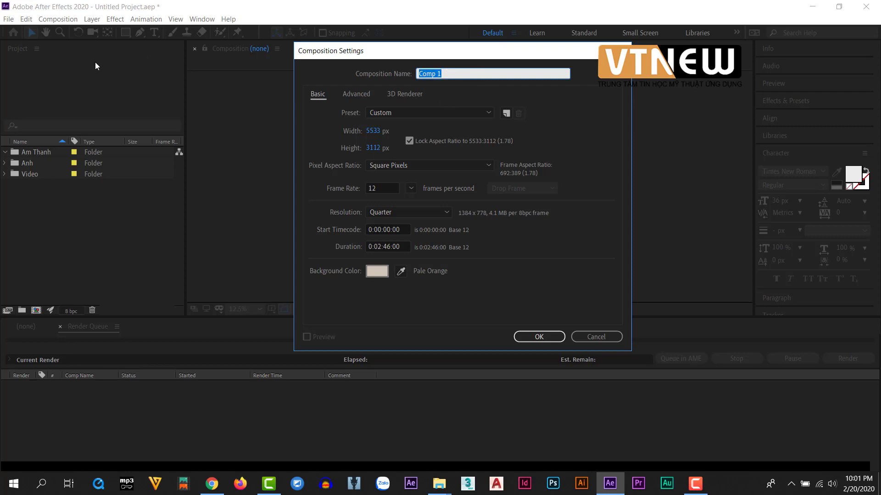
Step: Look over the composition name, the Advanced and 3D Renderer settings, and return to the Basic settings
click(452, 73)
drag(465, 74, 354, 75)
click(363, 94)
click(400, 96)
click(320, 94)
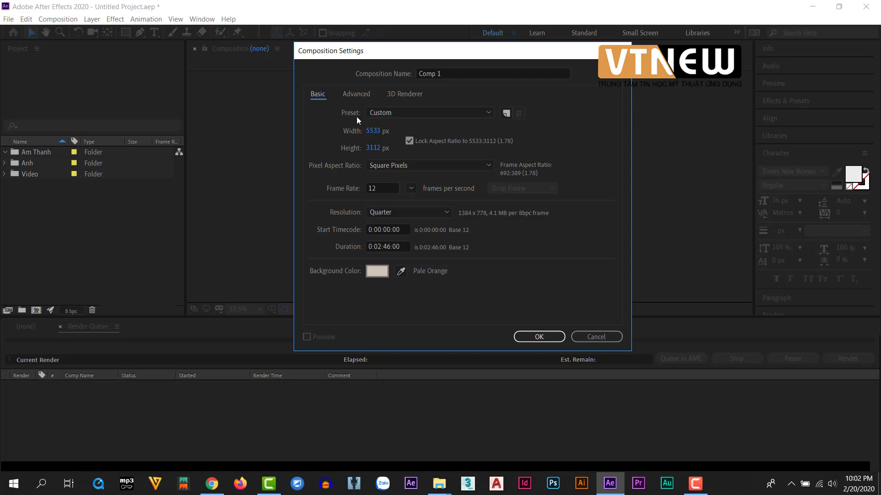
Step: Apply the HDV/HDTV 720 25 preset to the composition and set its resolution to Full after trying Half
click(491, 112)
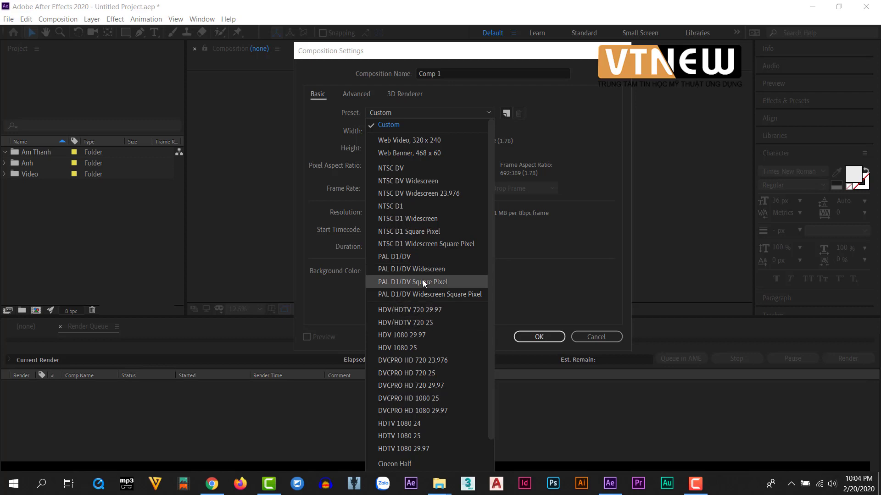
click(419, 323)
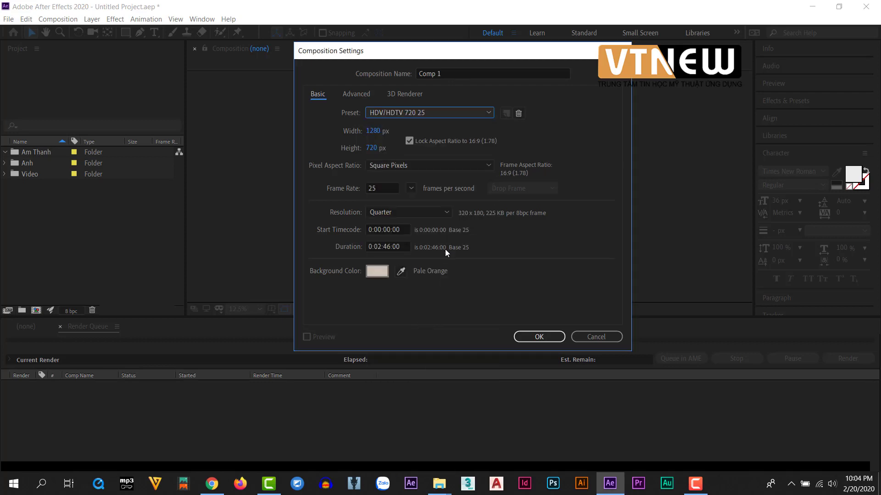
click(432, 209)
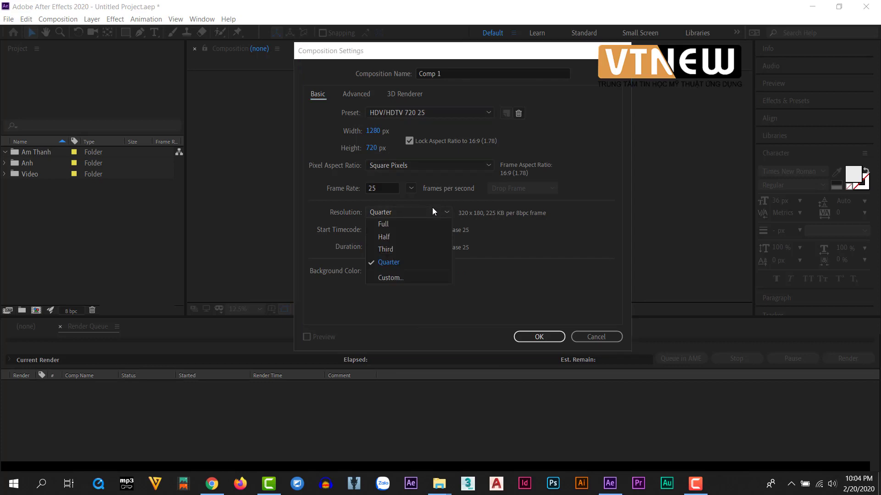
click(394, 235)
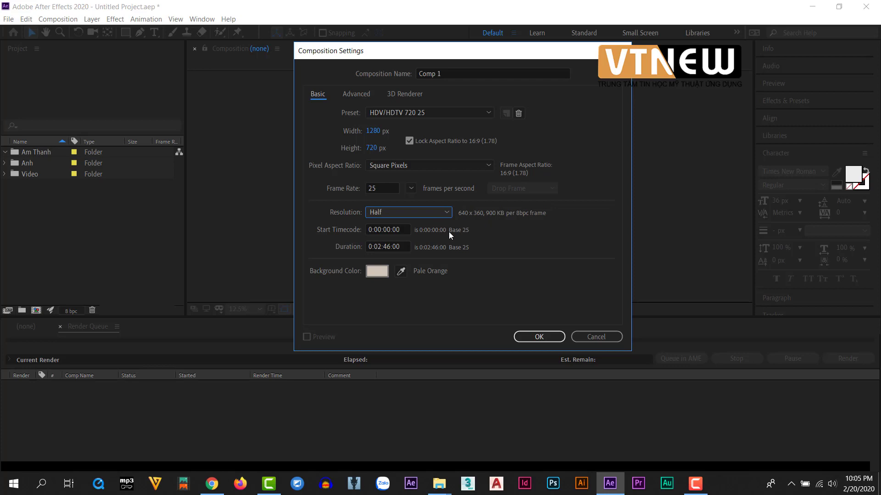
click(408, 139)
click(397, 216)
click(387, 220)
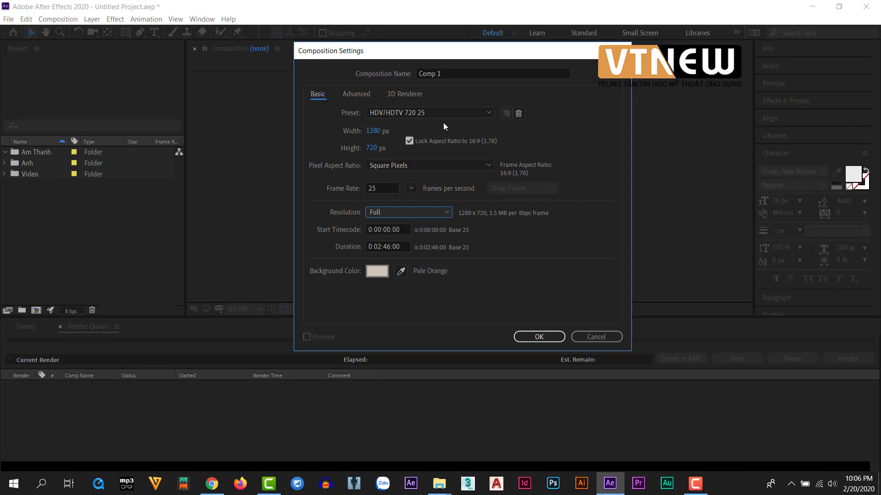
Step: Try the HDTV 1080 25 preset and return the composition to the HDV/HDTV 720 25 preset
click(483, 113)
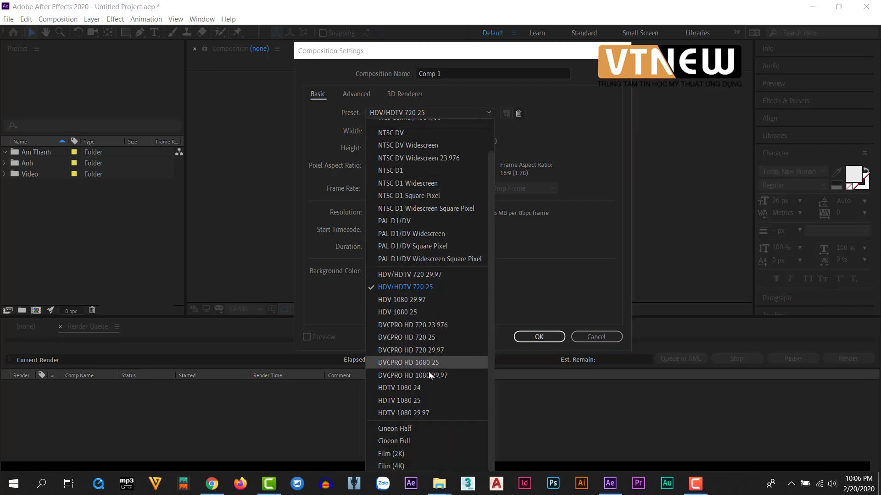
click(417, 399)
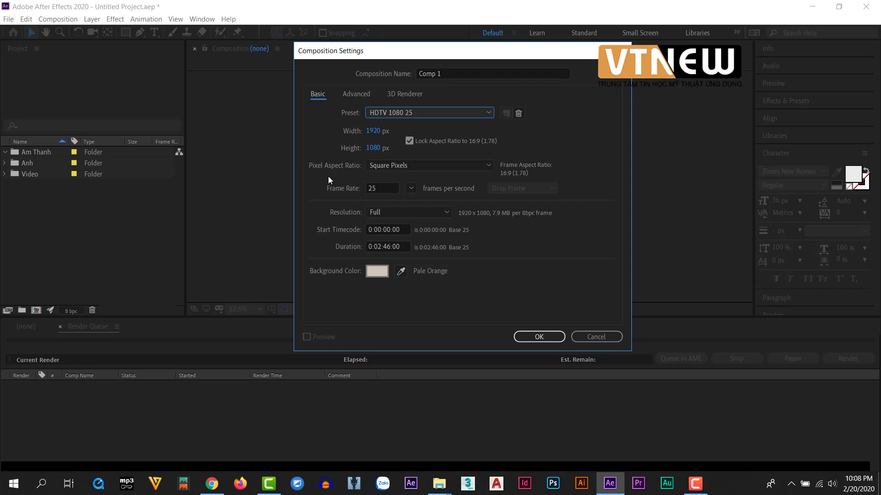
click(436, 113)
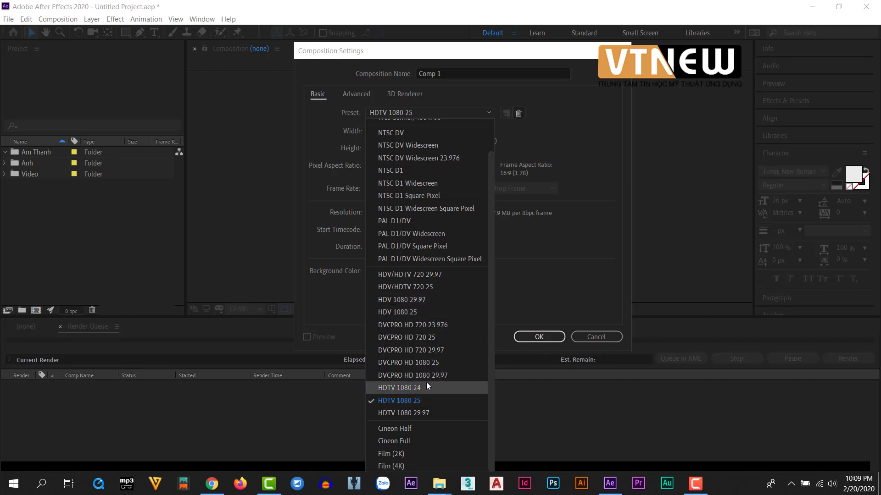
click(423, 288)
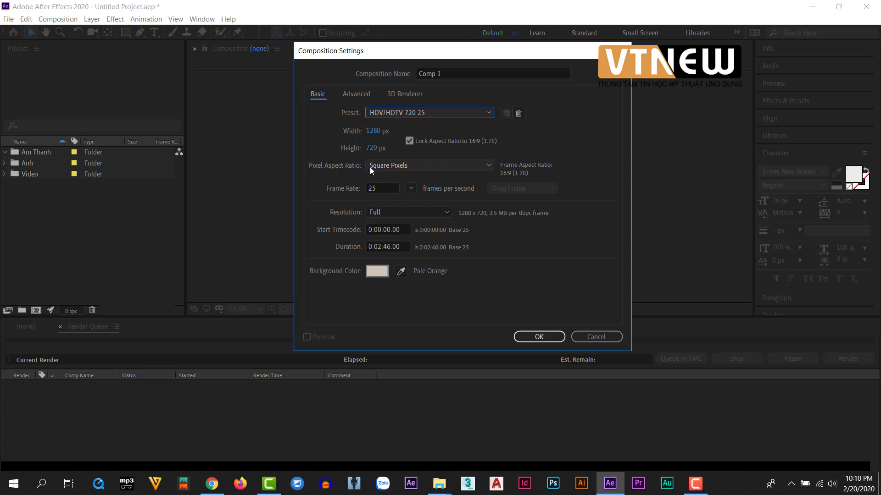
Step: Review the pixel aspect ratio options, keep Square Pixels, and highlight the frame rate value
click(488, 164)
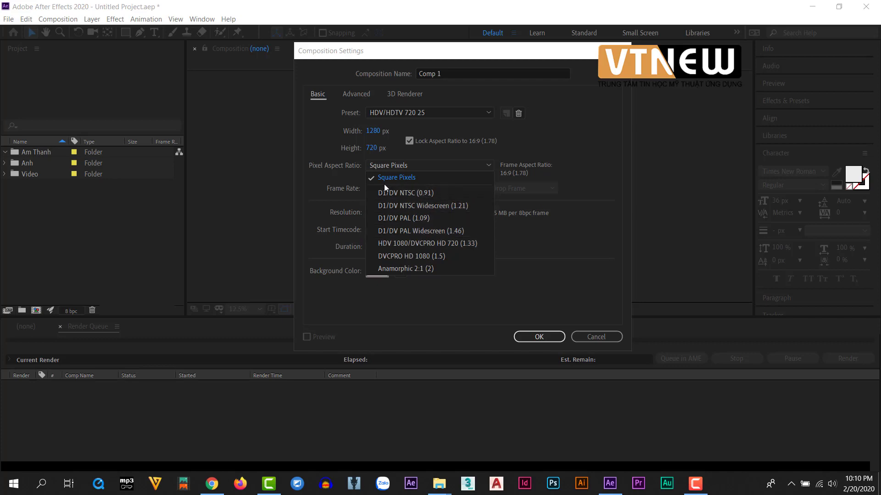
click(429, 179)
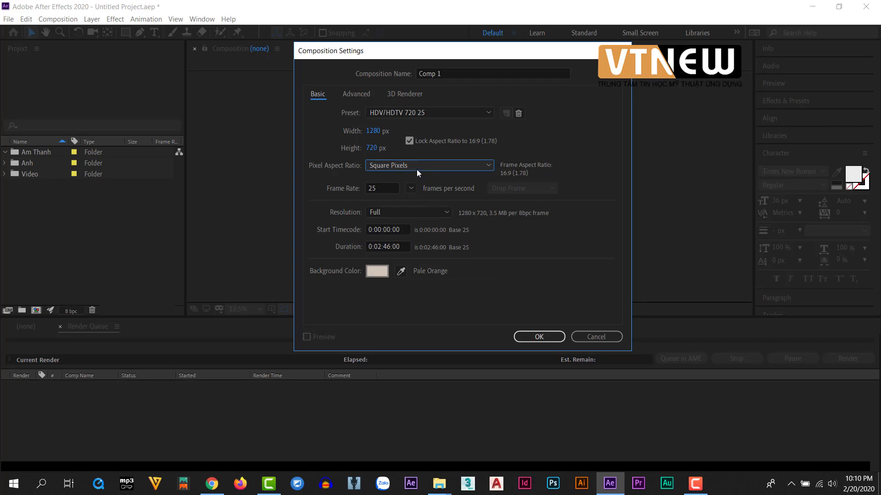
double_click(384, 188)
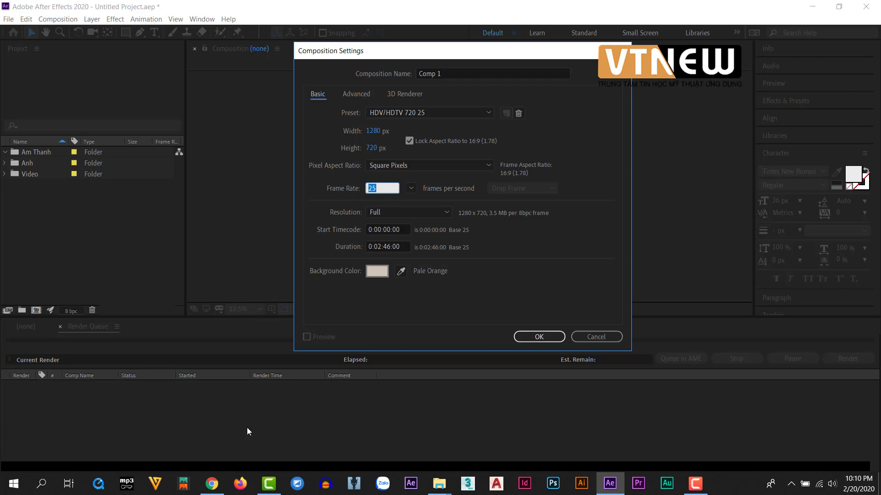
Step: Switch to Chrome, search YouTube for vtnew and open the Stop Motion VTNEW channel
click(212, 484)
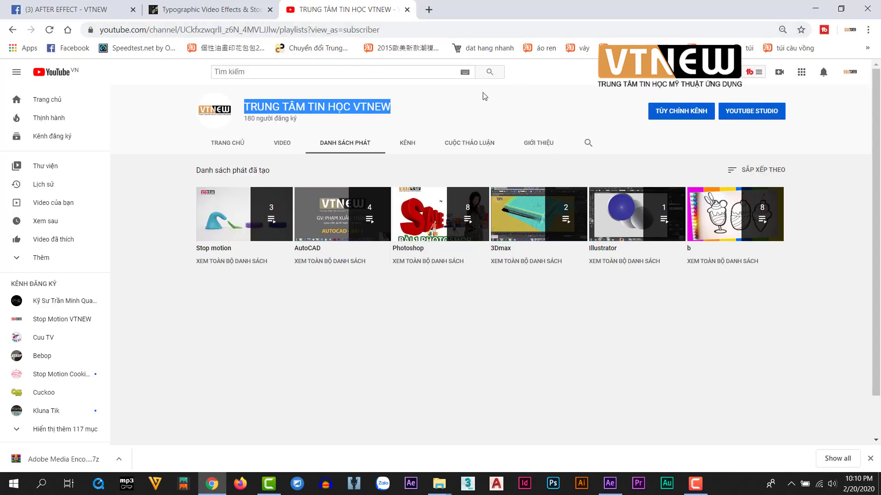
click(399, 73)
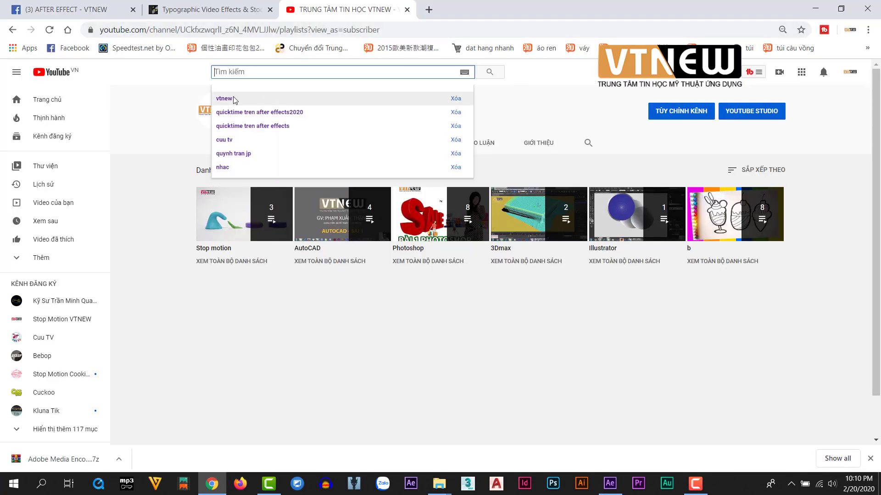
click(293, 97)
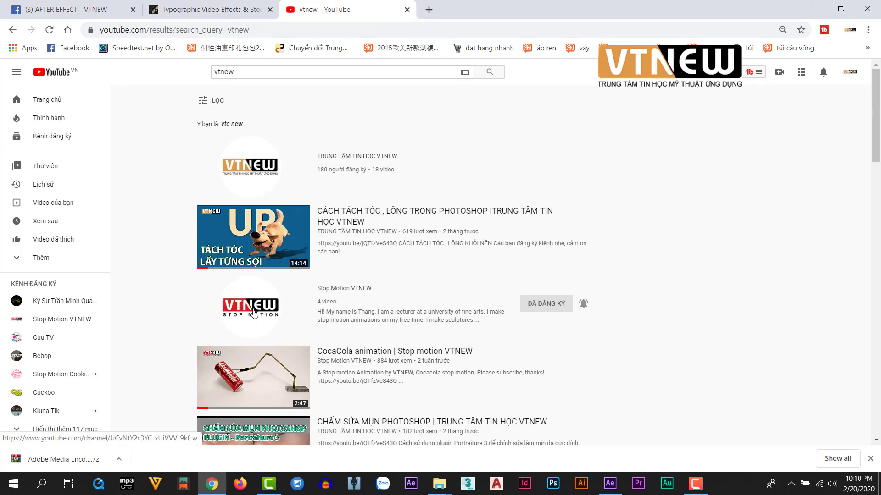
click(337, 292)
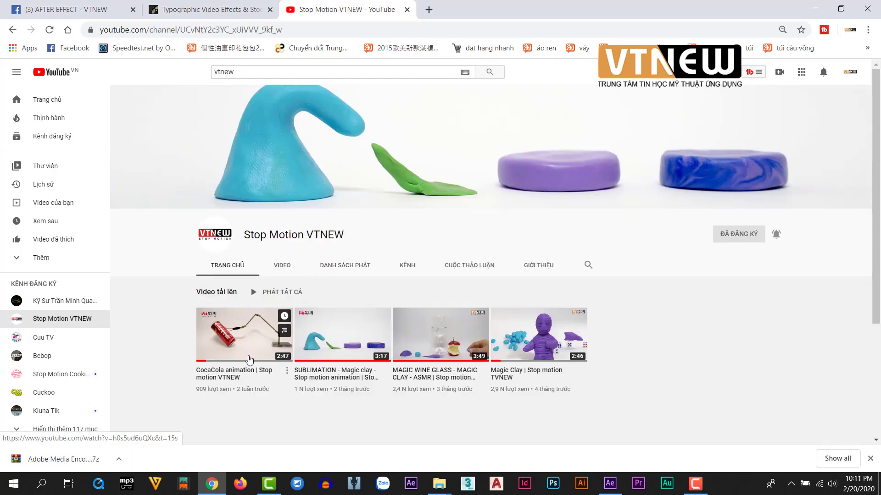
Step: Play the CocaCola animation video, rewind and pause it, and return to the vtnew search results
click(233, 349)
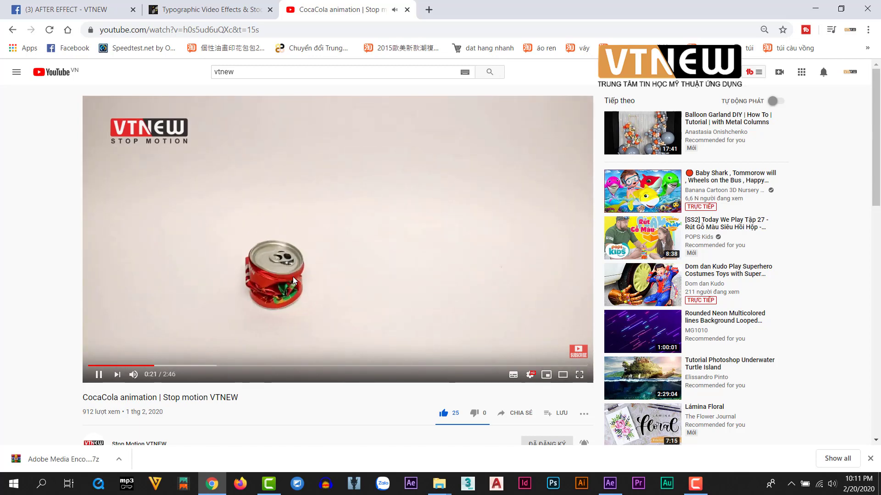
drag(126, 367, 100, 366)
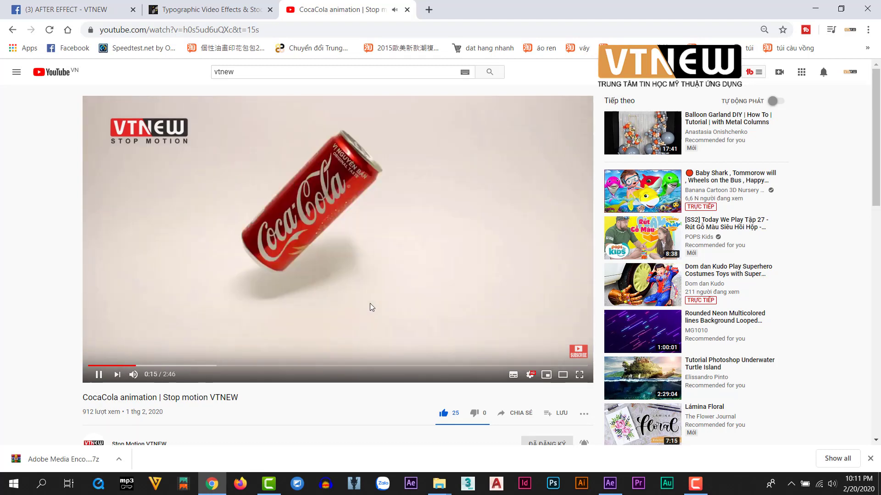
click(98, 374)
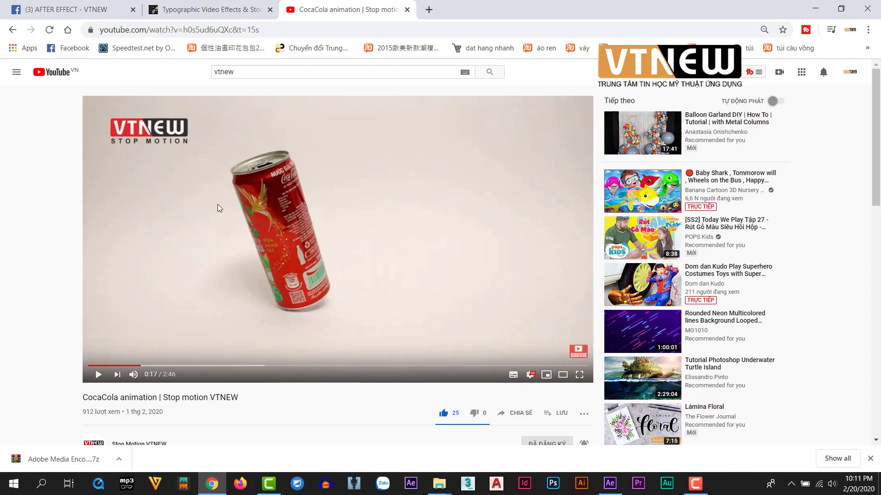
click(488, 73)
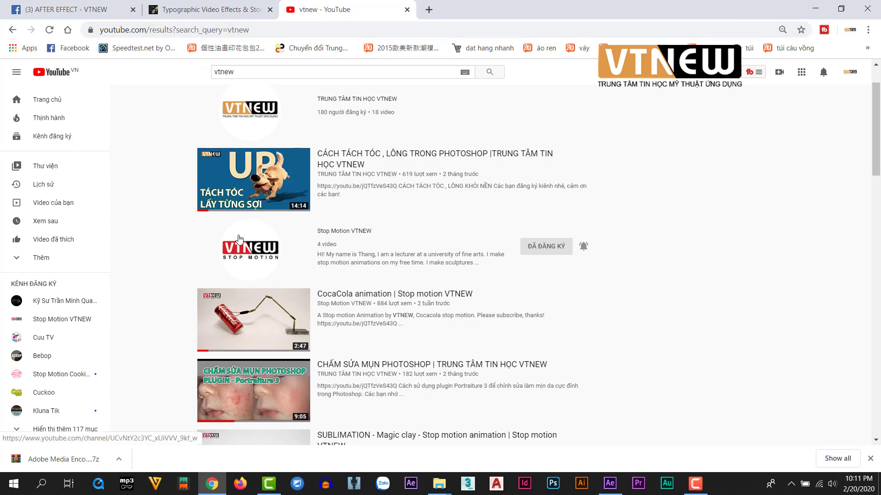
mouse_move(254, 316)
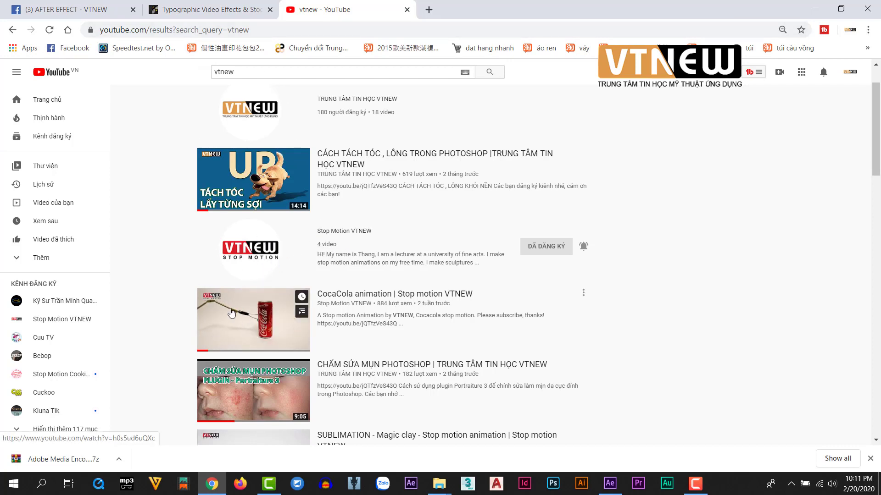
Step: Switch back to After Effects and highlight the composition's frame rate value
click(610, 483)
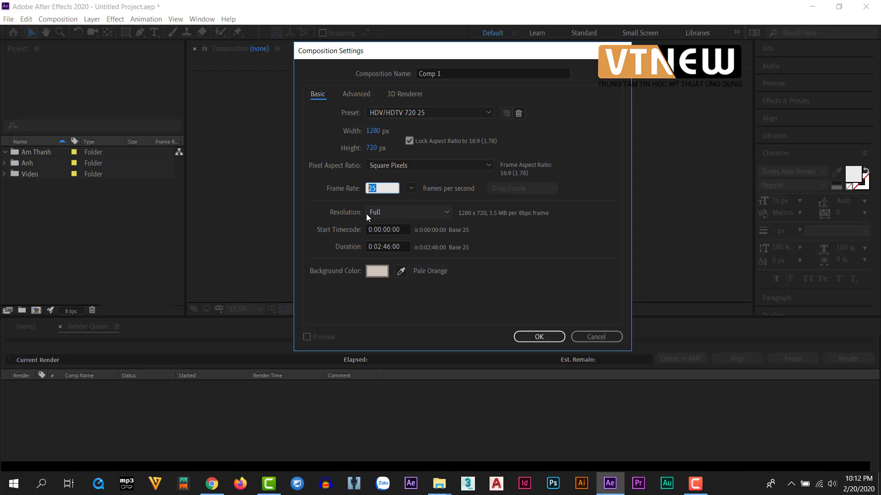
click(385, 188)
drag(385, 188, 299, 189)
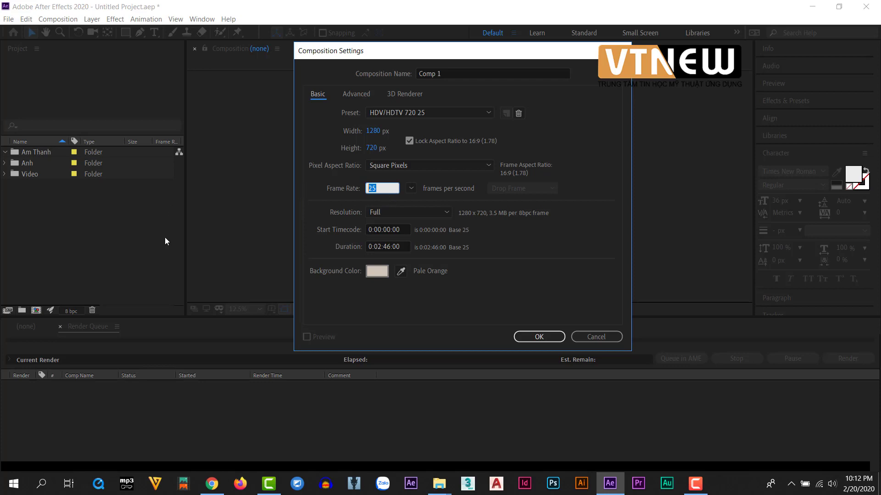
Step: Switch to Chrome, play the CocaCola animation from the search results and pause it
click(211, 484)
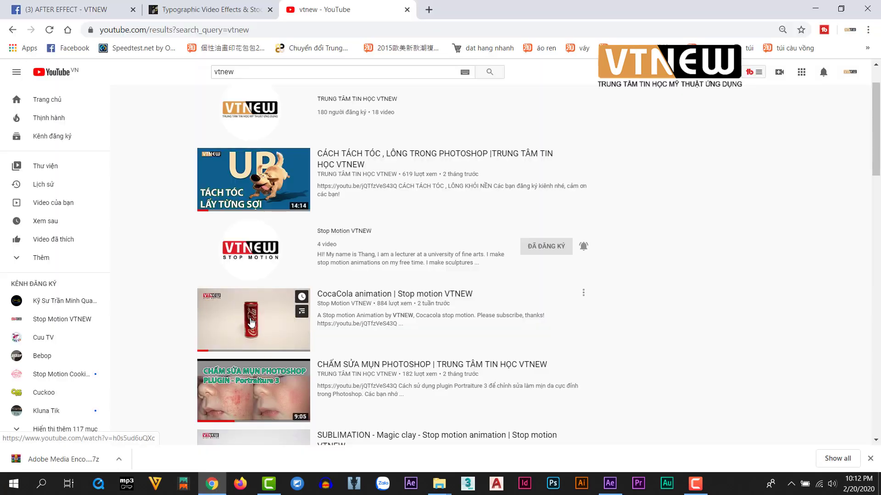
click(251, 323)
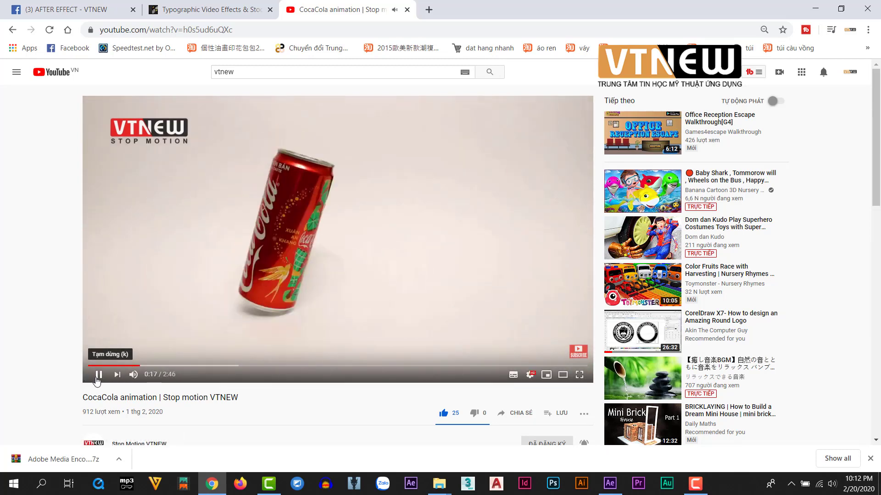
click(97, 379)
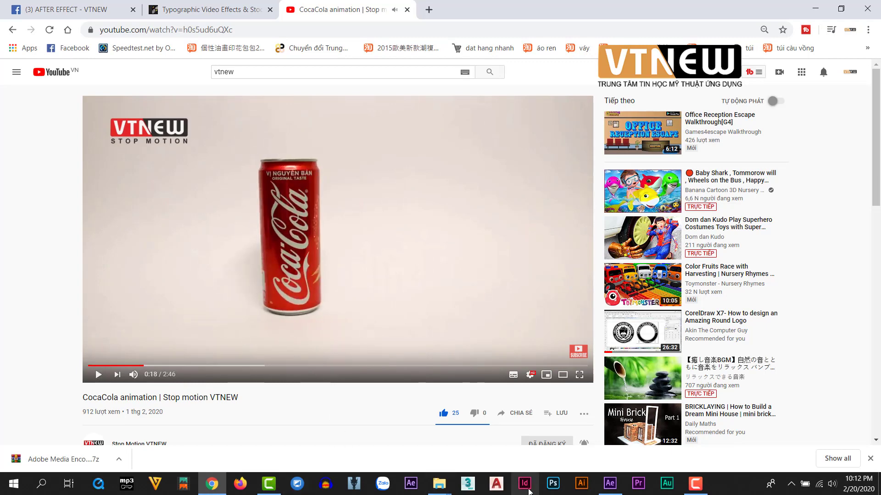
Step: Switch back to After Effects and review the composition's resolution options, keeping Full selected
click(601, 490)
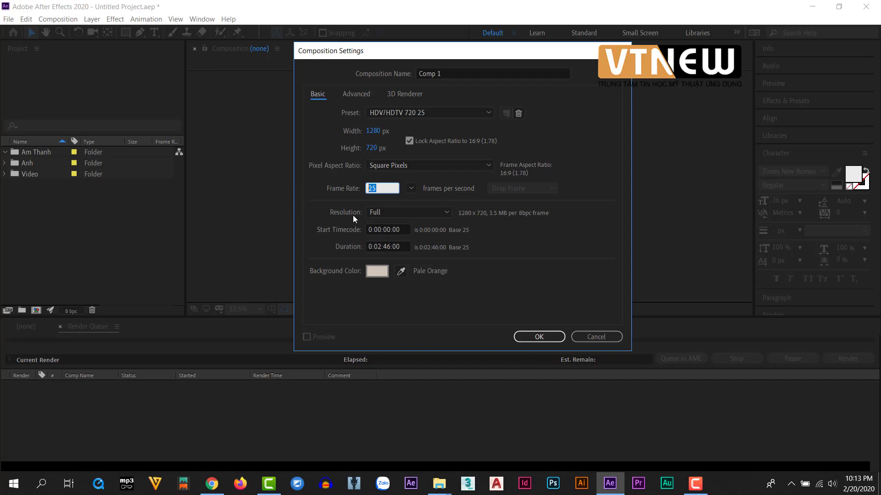
click(438, 213)
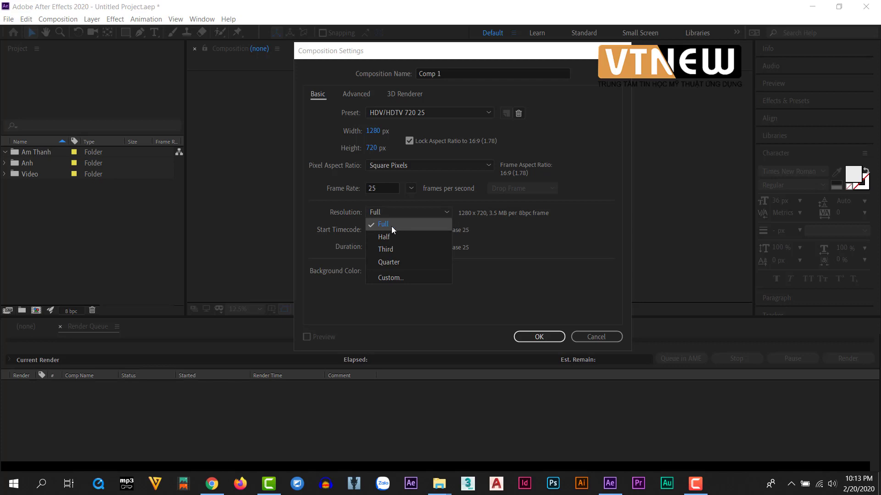
click(511, 234)
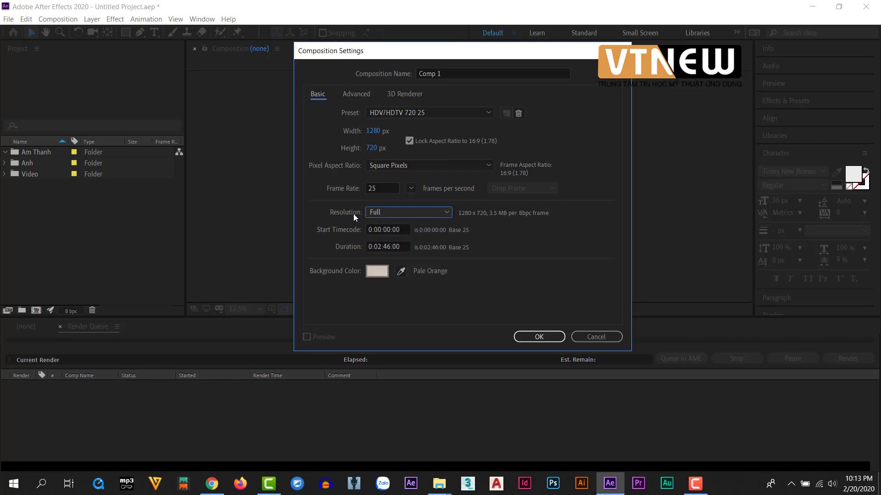
click(414, 213)
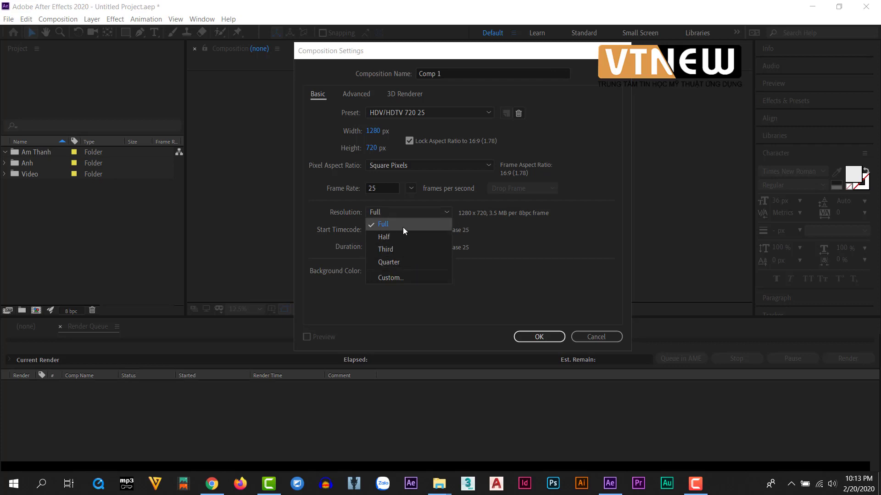
click(387, 225)
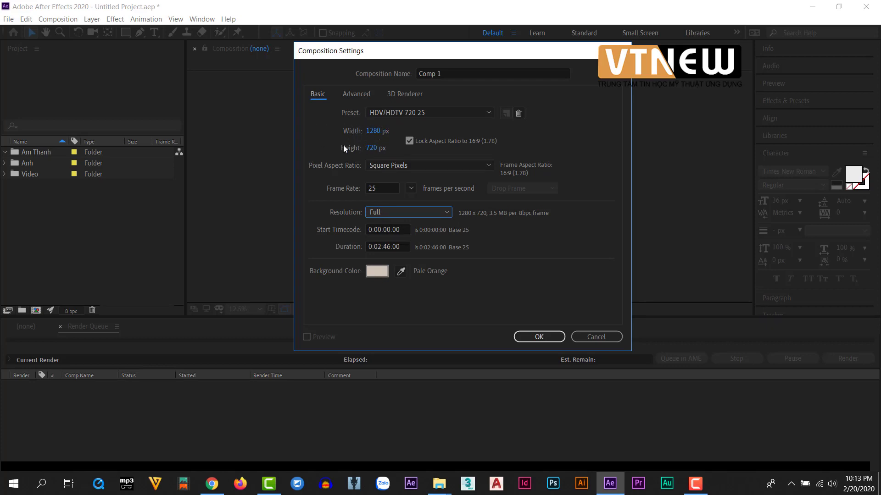
Step: Try the Half resolution for the composition and set it back to Full
click(403, 211)
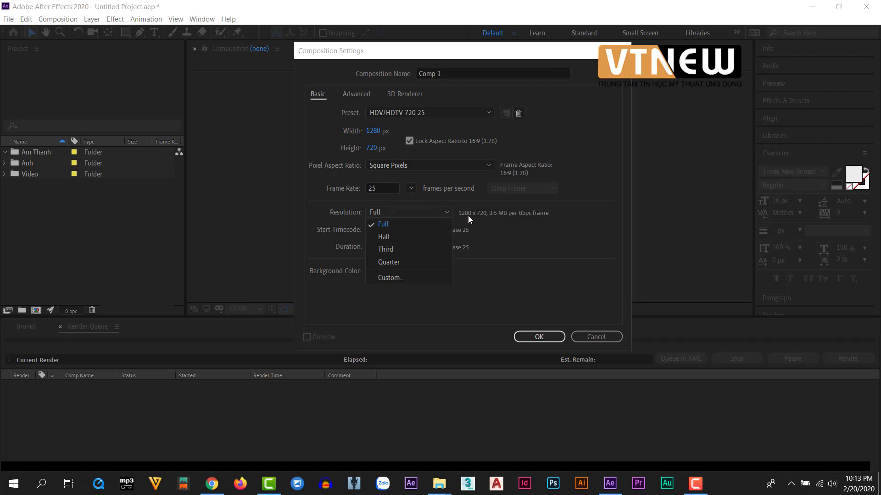
click(389, 236)
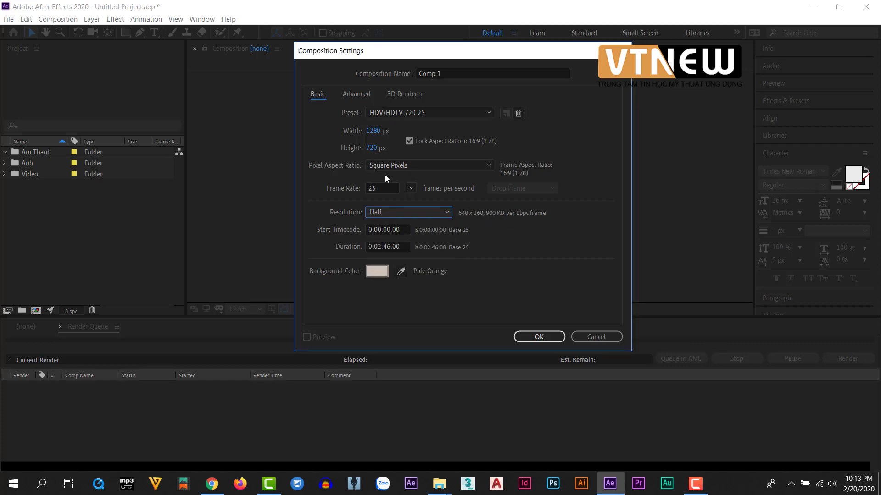
click(380, 211)
click(382, 224)
click(386, 215)
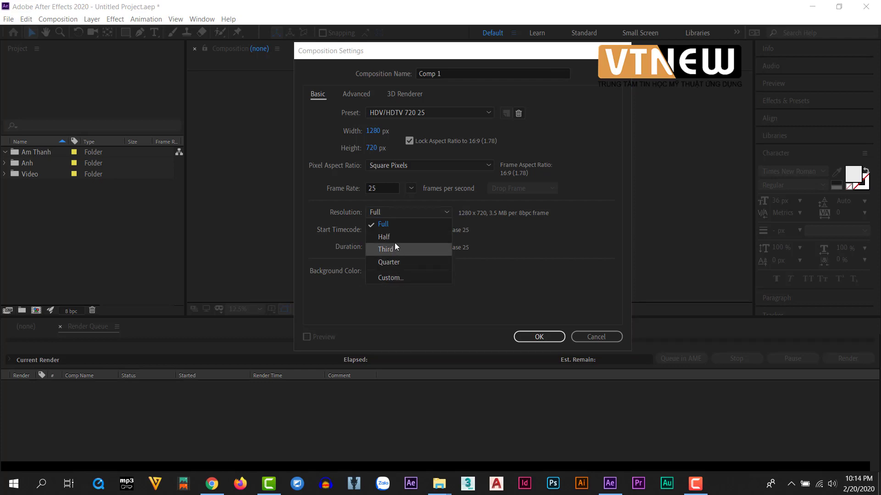
click(389, 224)
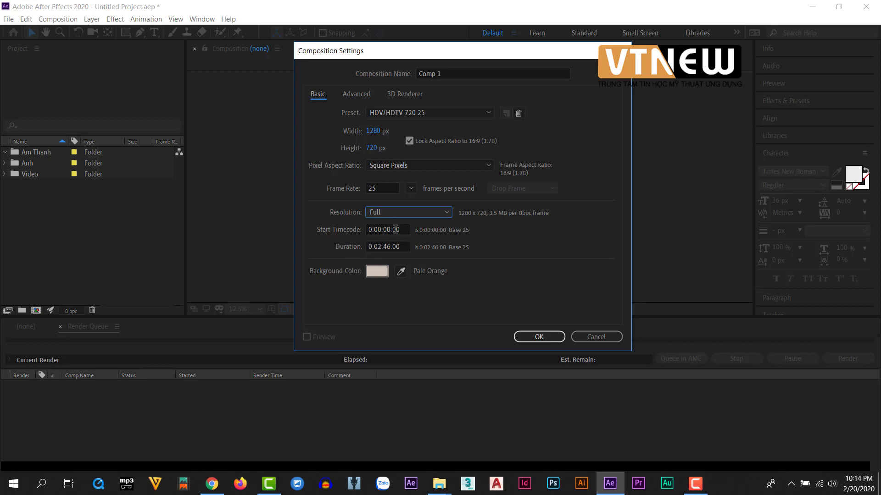
Step: Highlight the individual parts of the composition's start timecode to examine its format
click(396, 230)
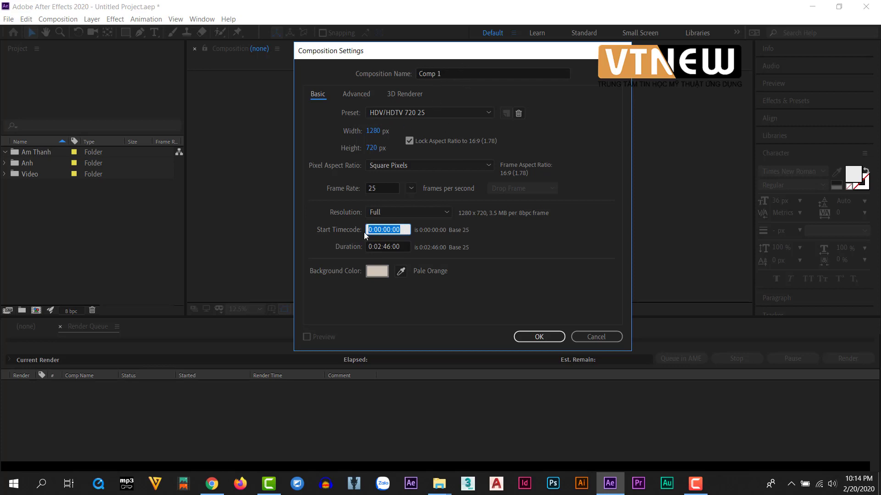
mouse_move(401, 230)
mouse_down()
mouse_move(369, 229)
mouse_move(396, 230)
mouse_up()
drag(389, 229, 386, 230)
click(397, 230)
Step: Set the composition's duration to 30 seconds (0:00:30:00)
key(Tab)
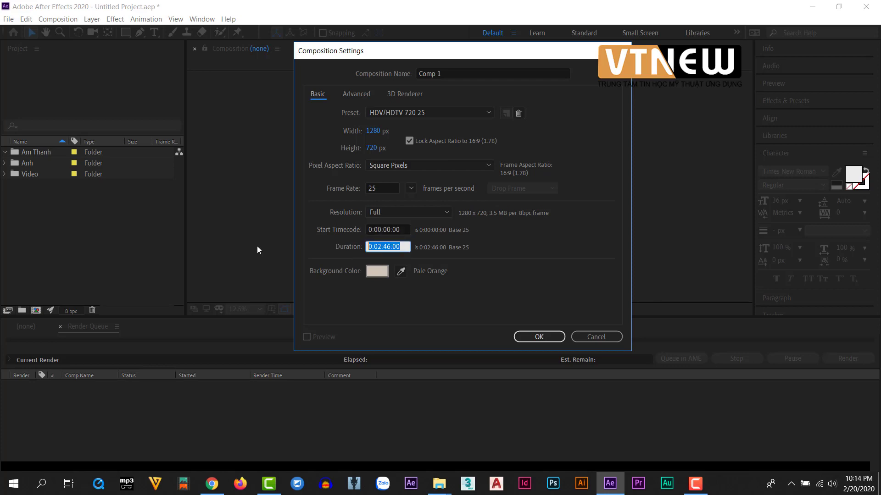
click(382, 247)
text(0)
double_click(389, 247)
text(30)
Step: Change the background color to light gray and create the composition
click(371, 271)
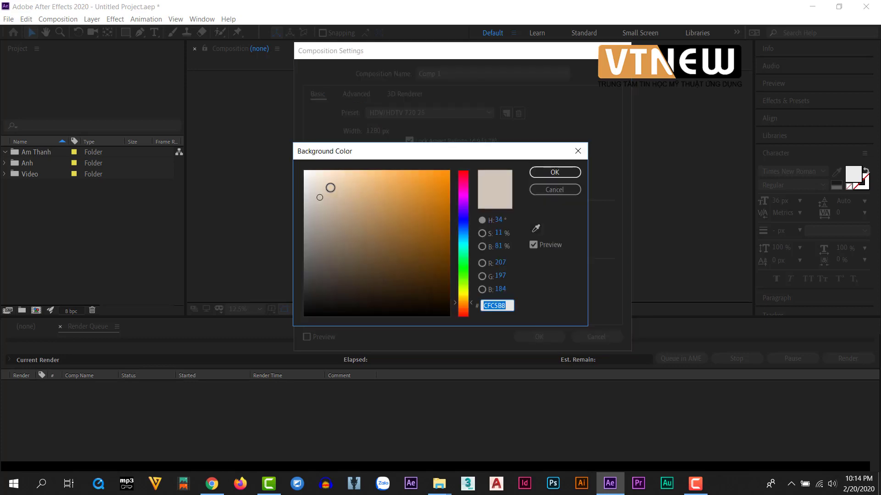
mouse_move(330, 188)
mouse_down()
mouse_move(288, 198)
mouse_move(294, 203)
mouse_move(303, 184)
mouse_up()
click(568, 176)
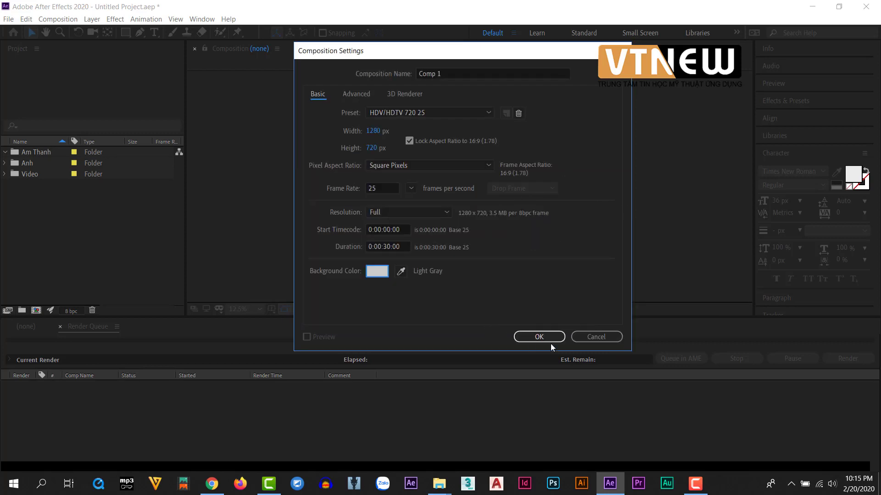
click(532, 336)
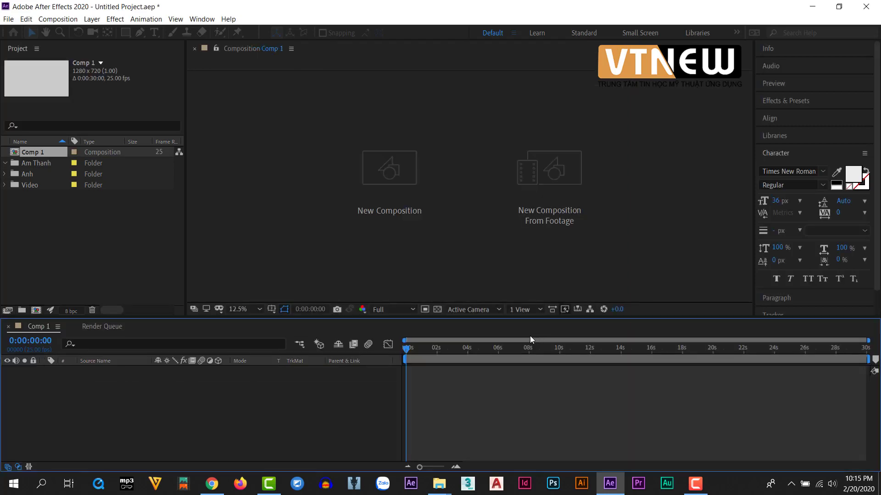
Step: Select Comp 1 in the project and magnify its composition view to 50%
click(27, 178)
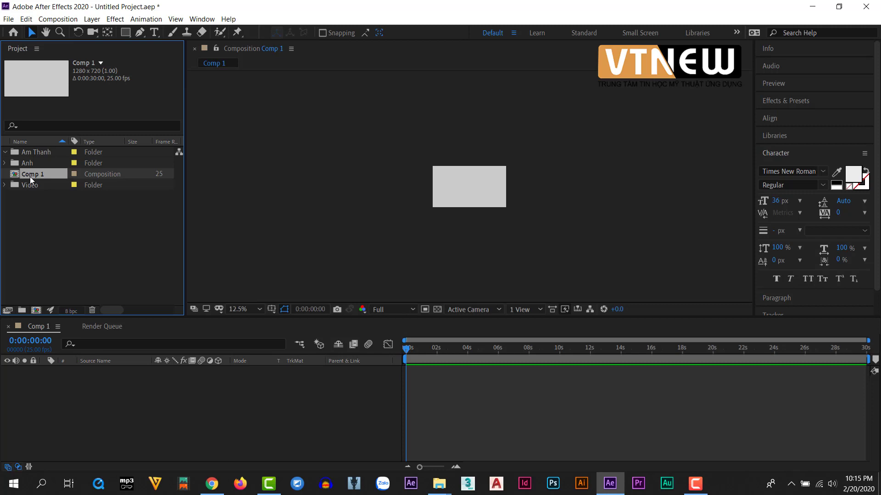
click(33, 196)
click(31, 174)
key(period)
key(period)
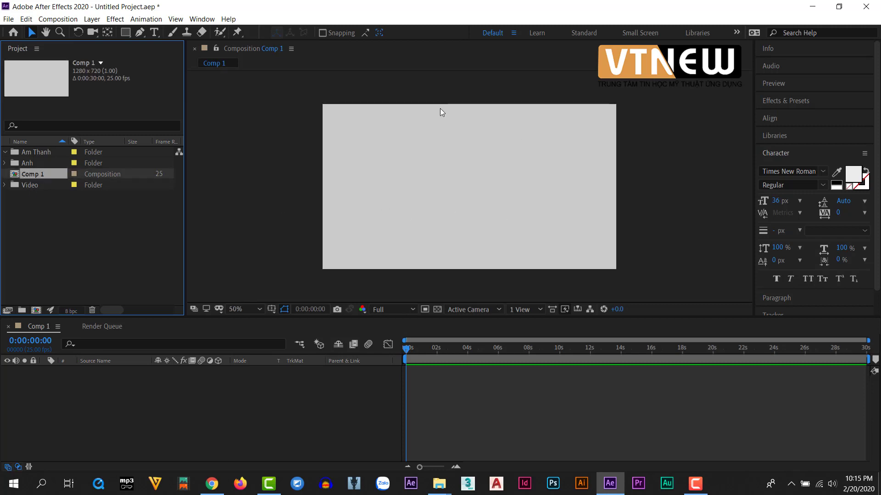
Step: Reopen the composition settings of Comp 1, review them and accept them without changes
click(30, 192)
click(30, 175)
click(71, 23)
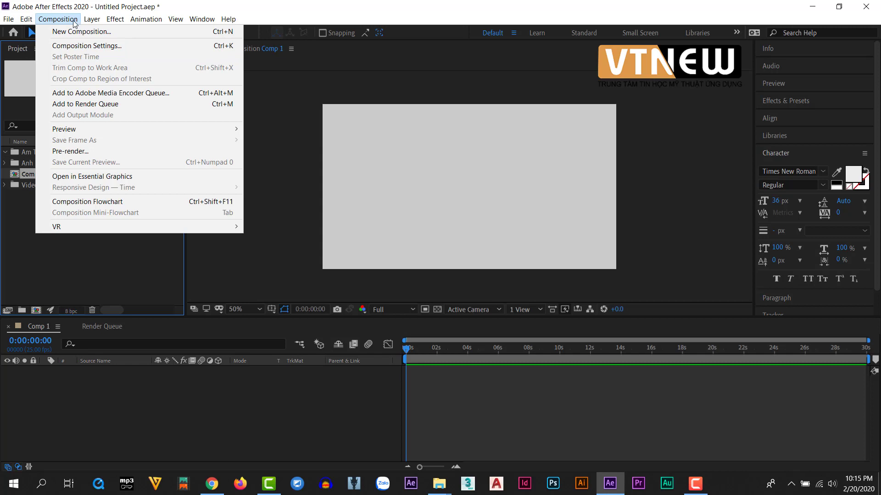
click(172, 48)
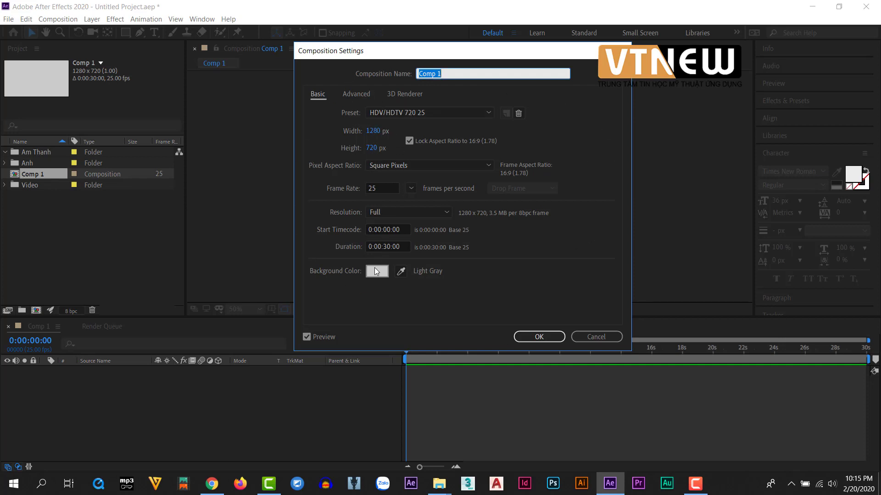
click(539, 337)
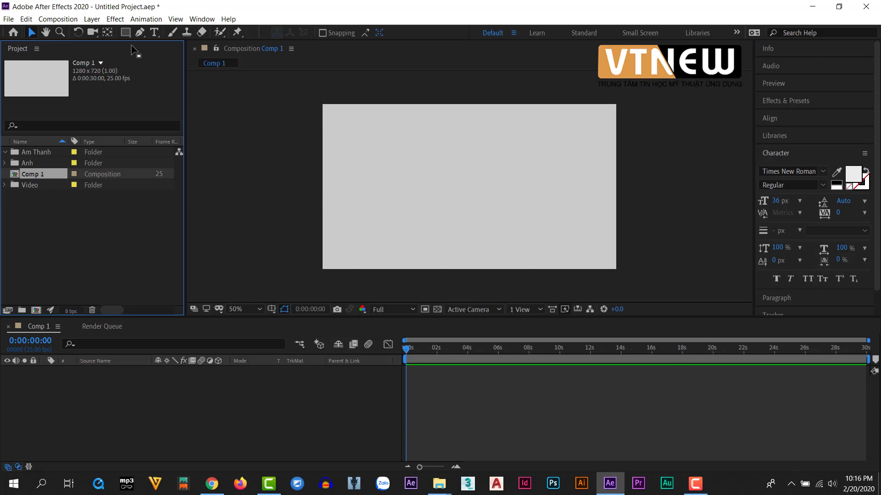
Step: Draw a yellow-green rectangle shape in Comp 1 and move it towards the middle of the frame
click(125, 32)
drag(360, 138, 458, 223)
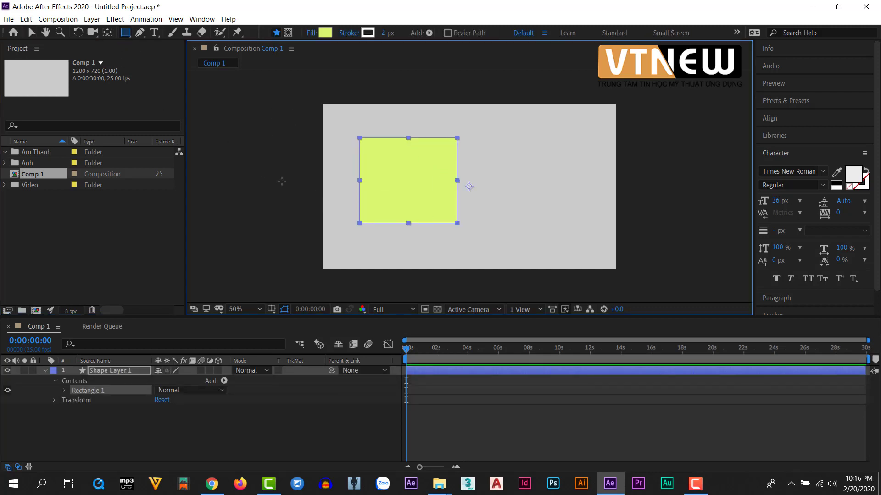
click(31, 32)
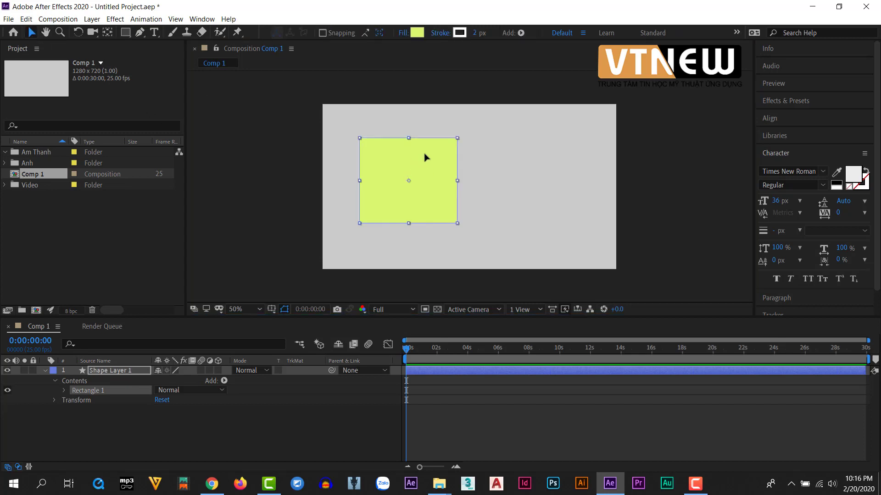
drag(424, 158, 472, 176)
click(547, 180)
click(461, 183)
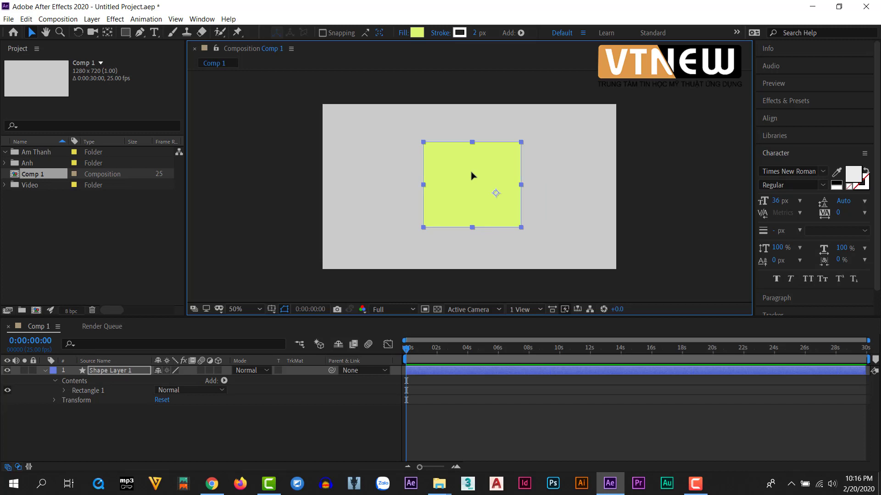
Step: Center the shape layer's anchor point within the rectangle and reselect the layer
click(107, 32)
key(ctrl+alt+Home)
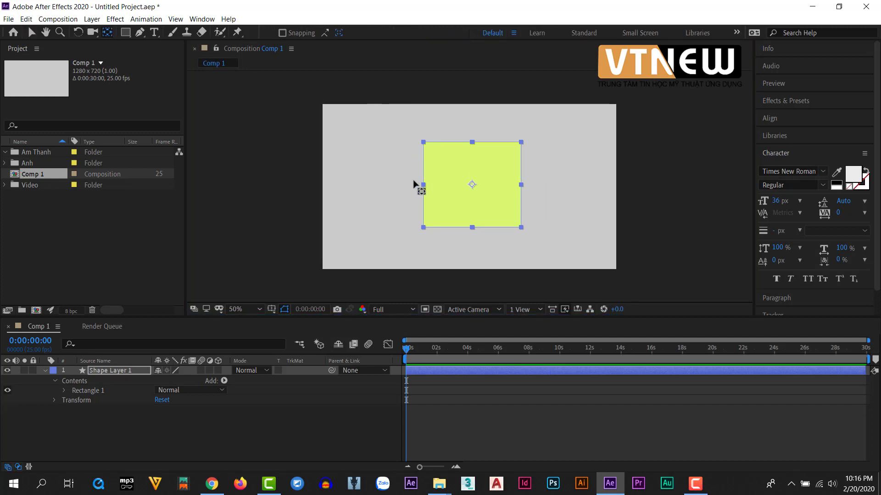
click(32, 33)
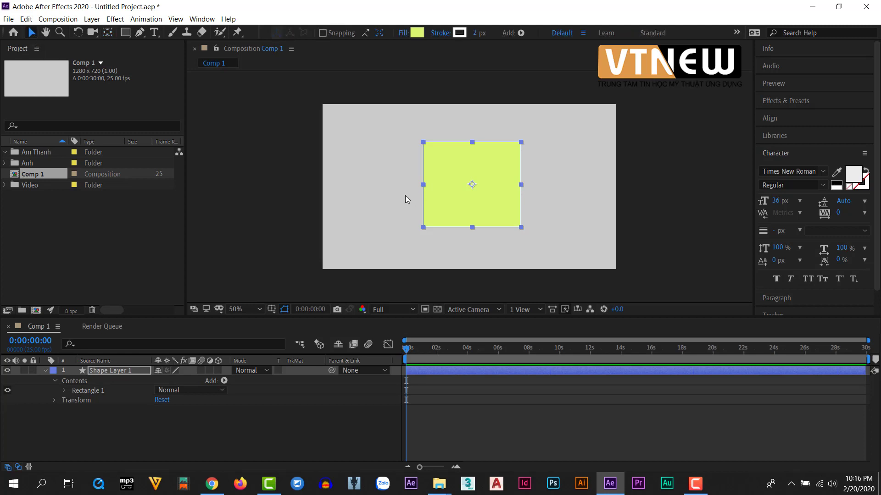
click(378, 195)
click(468, 187)
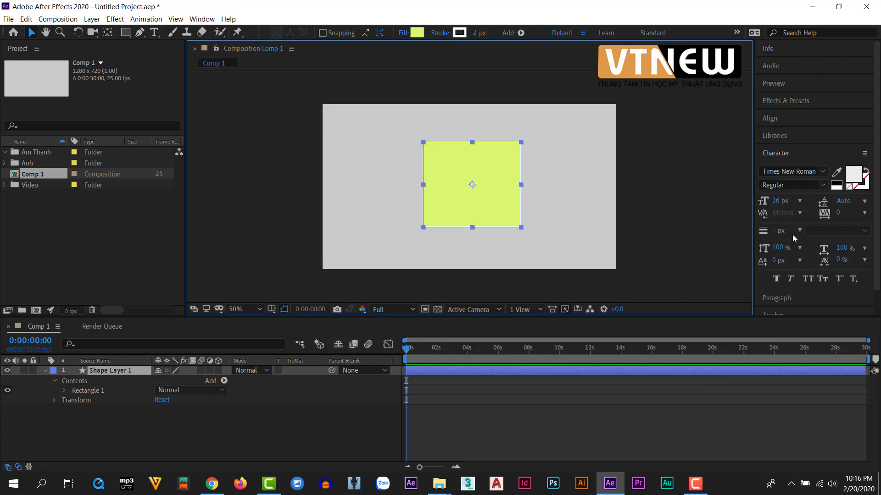
Step: Hide the Composition: Comp 1 panel and show it again
click(202, 20)
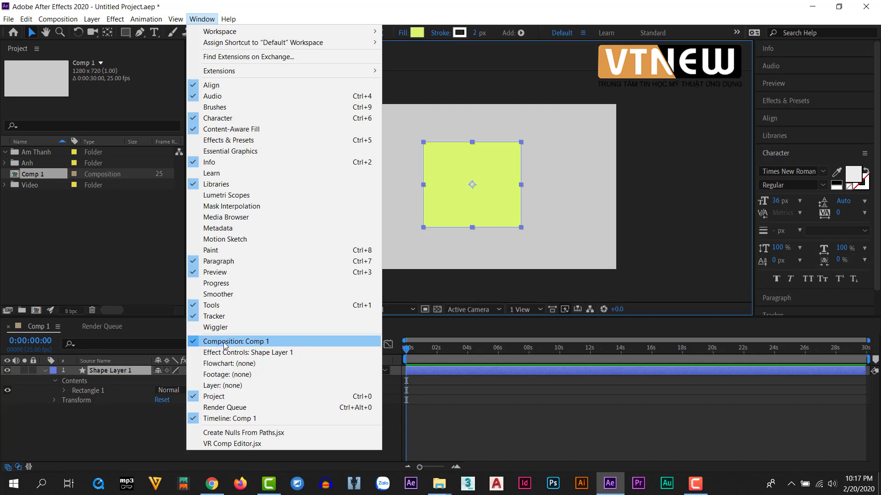
click(192, 342)
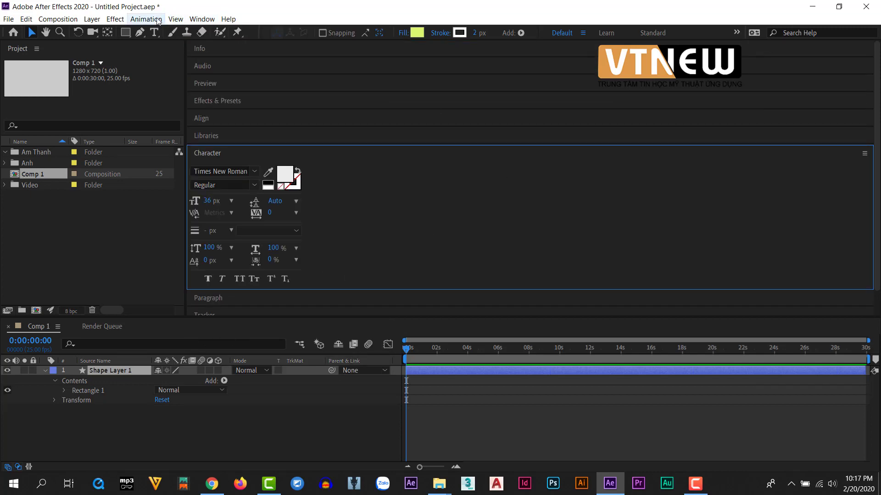
click(202, 19)
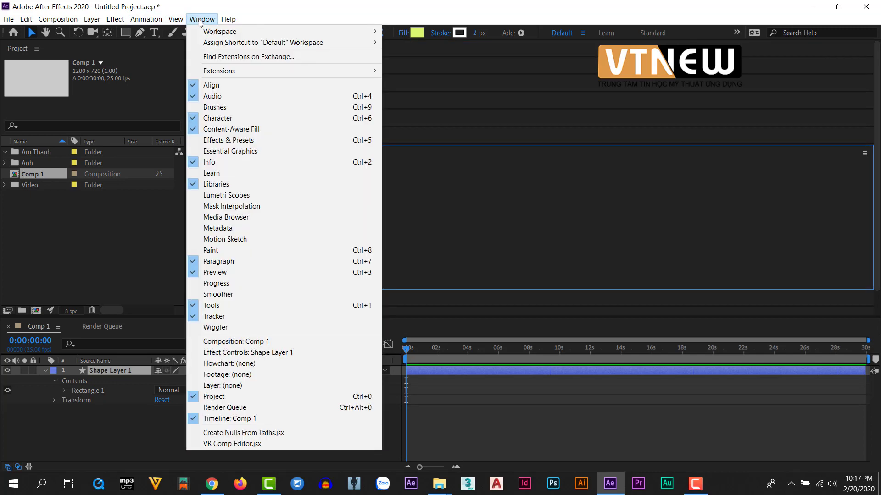
click(216, 342)
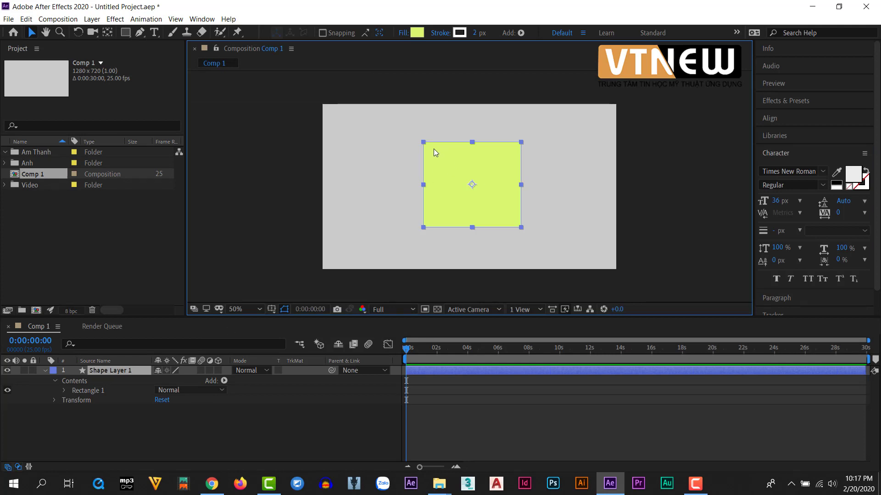
Step: Move the rectangle slightly up and to the left in the frame, keeping its layer selected
click(412, 177)
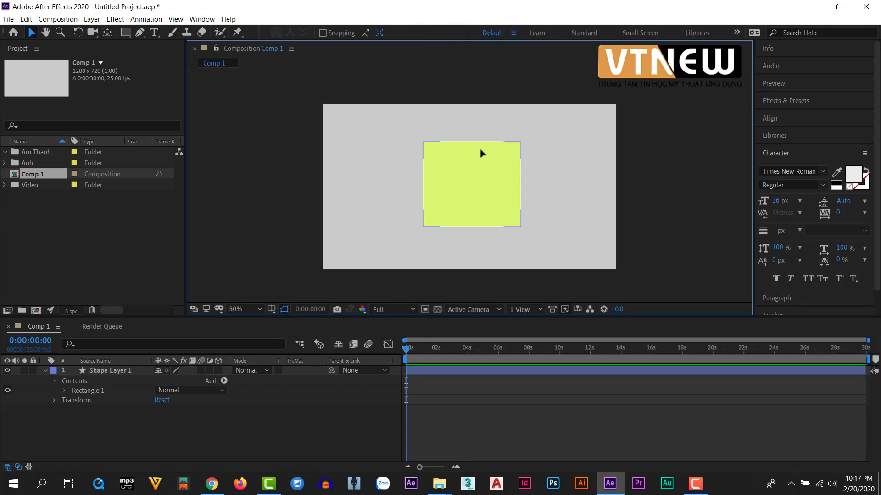
drag(461, 177, 456, 174)
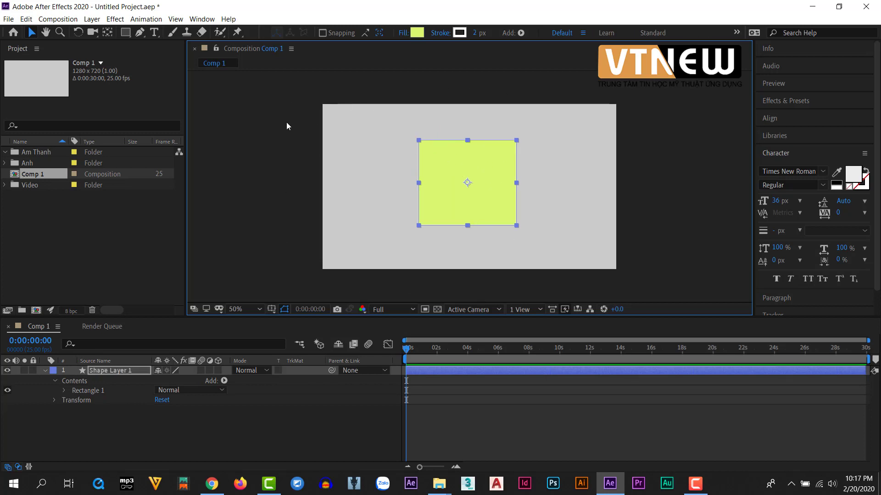
click(367, 150)
click(423, 162)
click(376, 156)
click(481, 165)
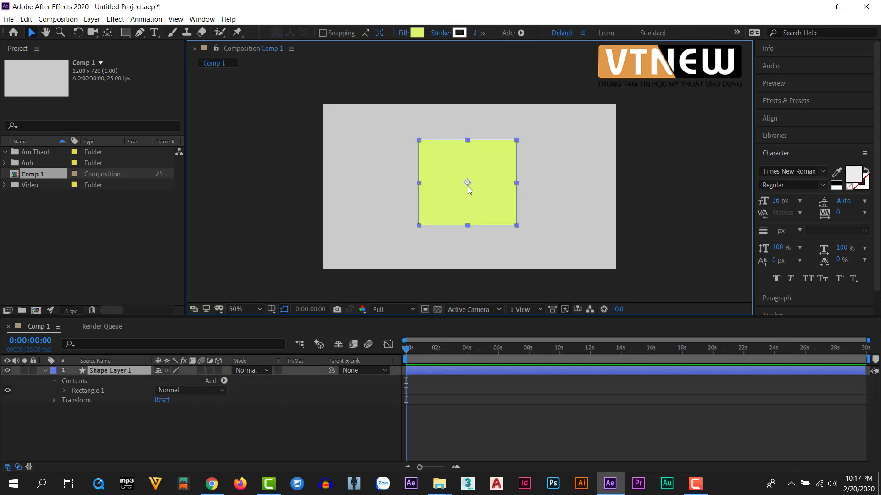
Step: Zoom the composition view in and out repeatedly around the rectangle, ending at 50%
scroll(467, 187, down, 2)
scroll(467, 187, up, 4)
scroll(467, 186, up, 2)
scroll(467, 186, down, 5)
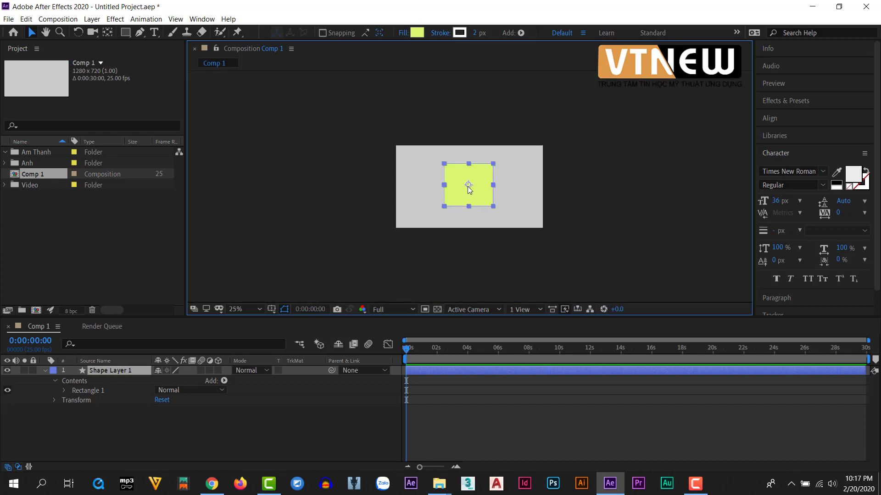
scroll(467, 186, up, 4)
scroll(467, 187, down, 4)
scroll(467, 187, up, 4)
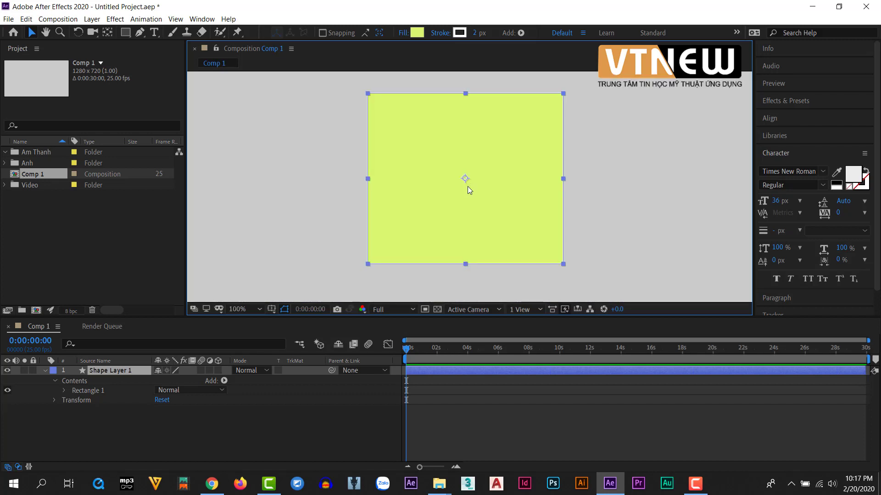
scroll(468, 186, down, 4)
scroll(467, 187, up, 4)
scroll(468, 187, down, 2)
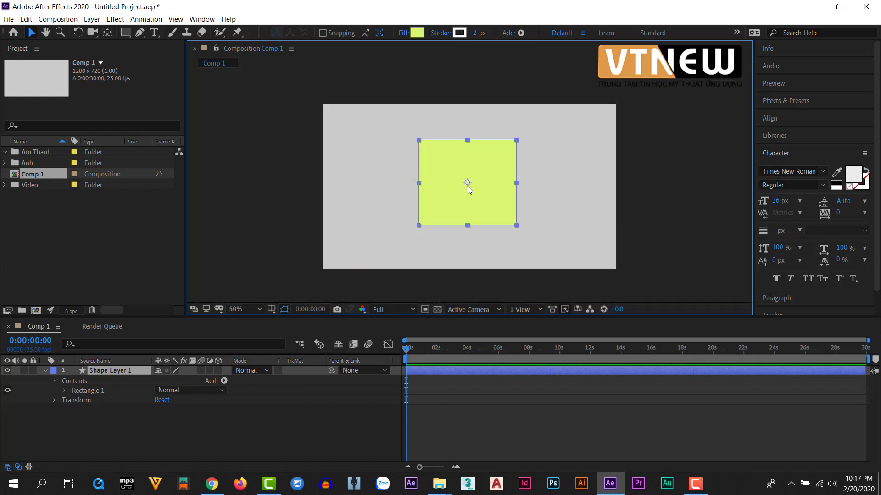
Step: Change the composition view magnification to 25%, 200% and finally Fit, and deselect the shape layer
click(258, 309)
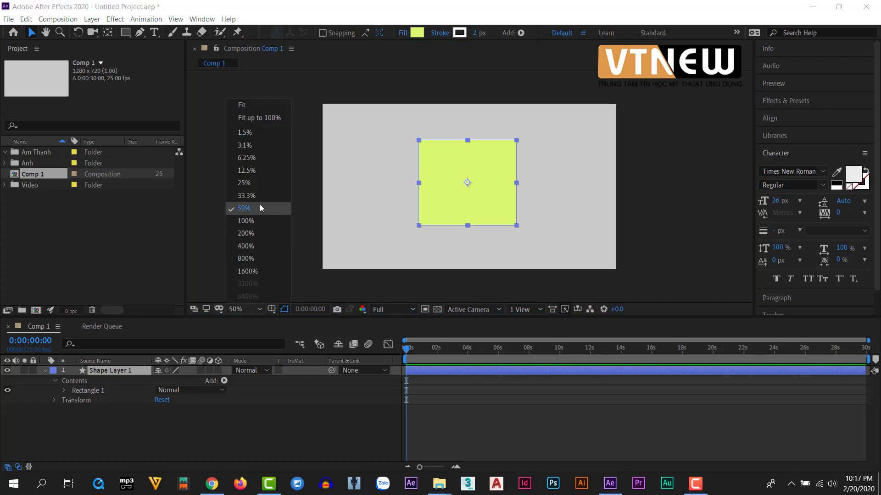
click(255, 185)
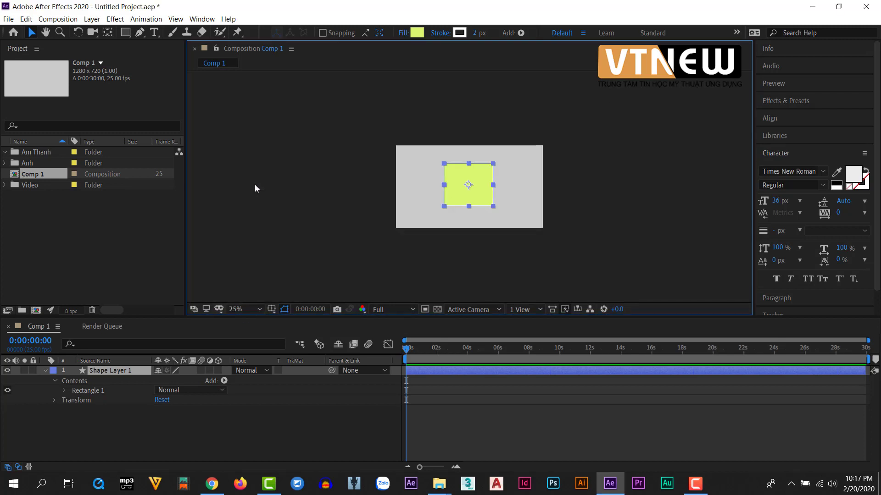
click(258, 309)
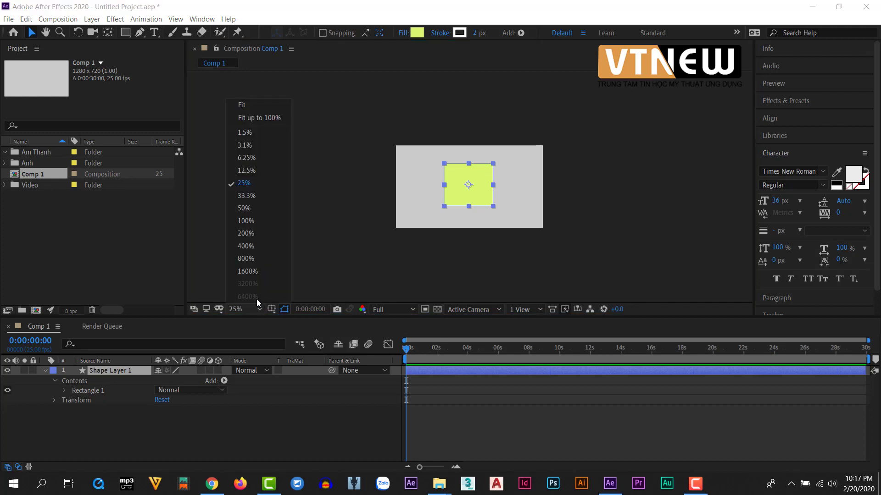
click(251, 239)
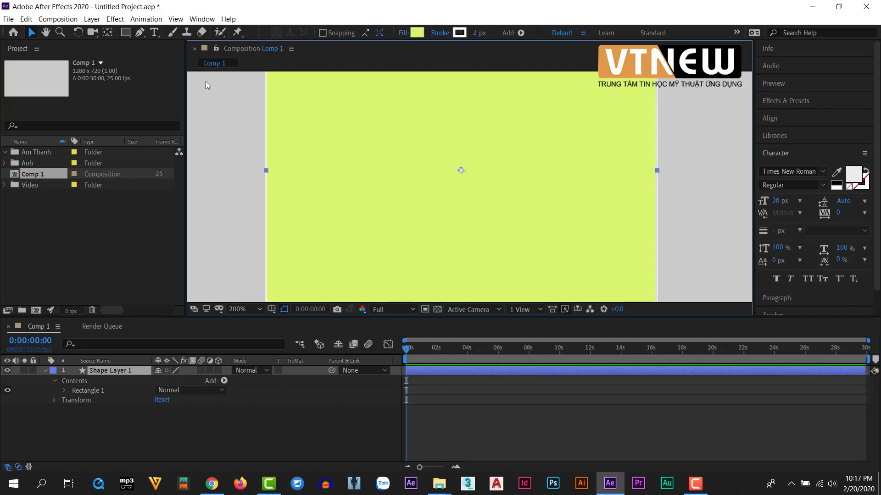
click(260, 308)
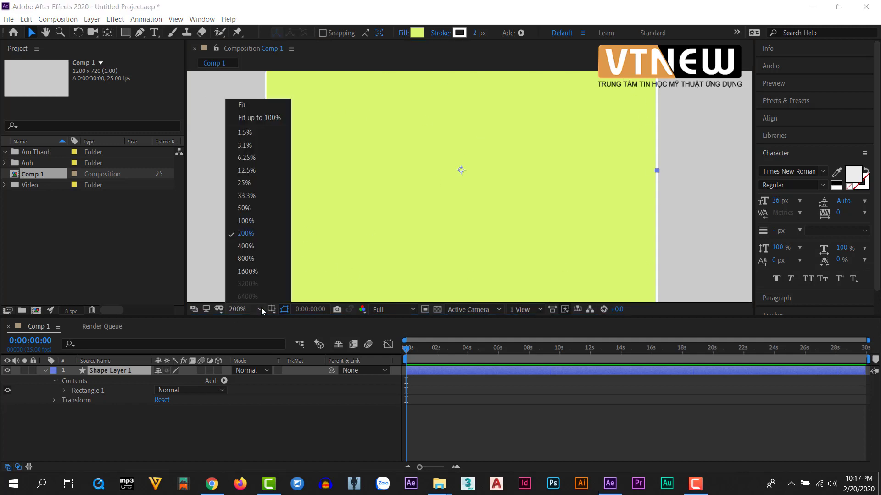
click(249, 106)
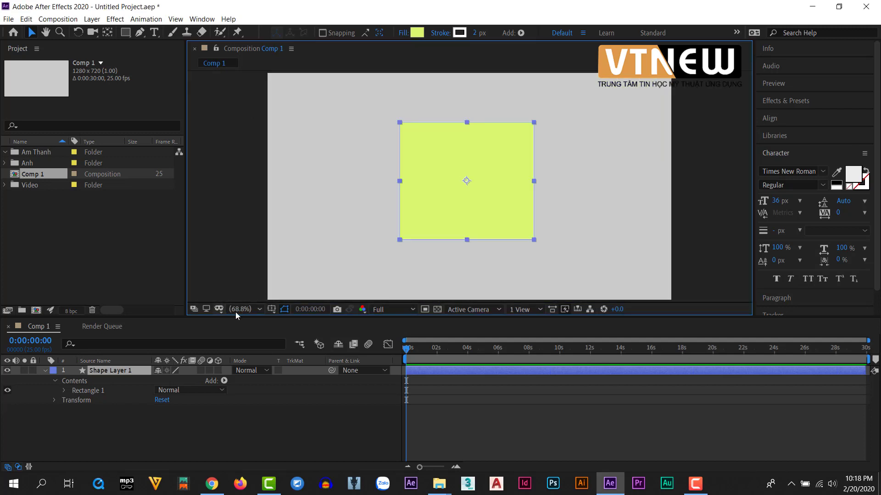
click(250, 309)
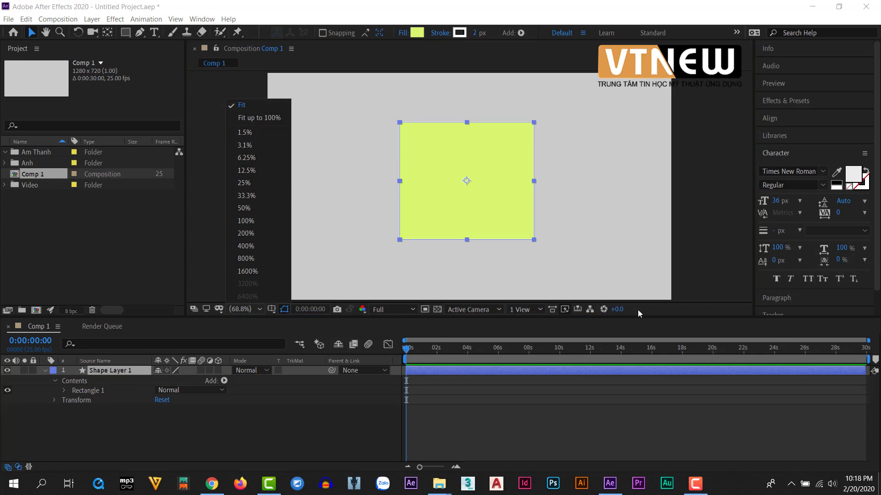
click(700, 194)
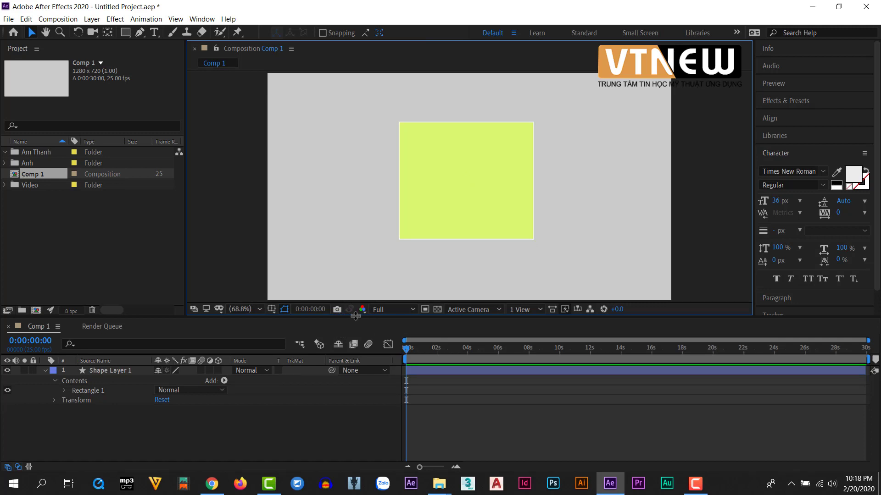
Step: Resize the Composition panel taller and slightly wider, reduce its height partway, and keep the magnification on Fit
drag(356, 316, 357, 371)
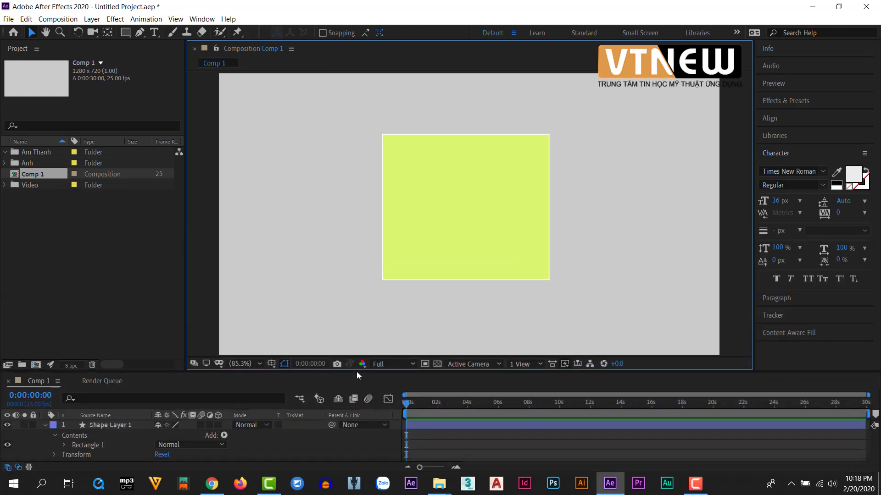
mouse_move(187, 233)
mouse_down()
mouse_move(384, 246)
mouse_move(152, 241)
mouse_move(175, 242)
mouse_up()
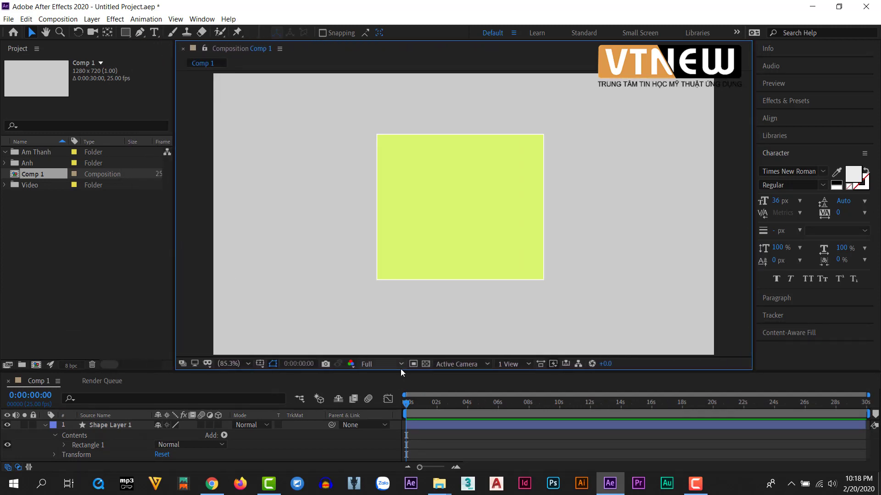
drag(401, 372, 405, 337)
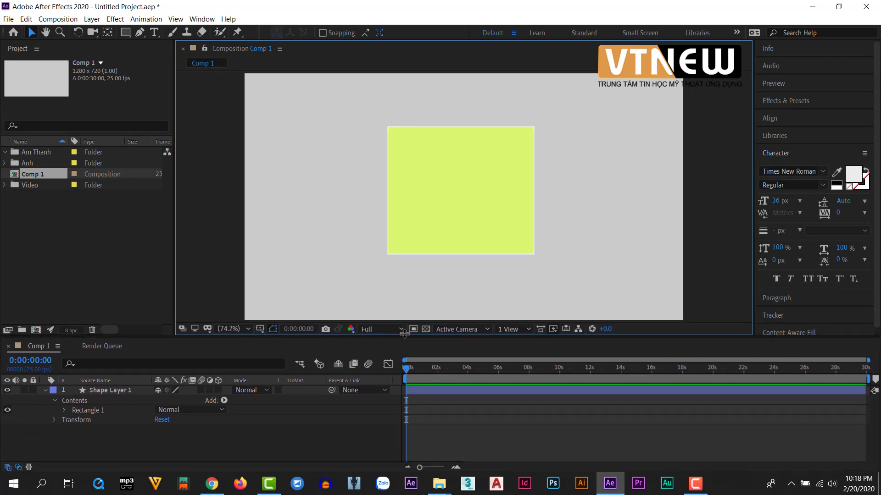
click(247, 330)
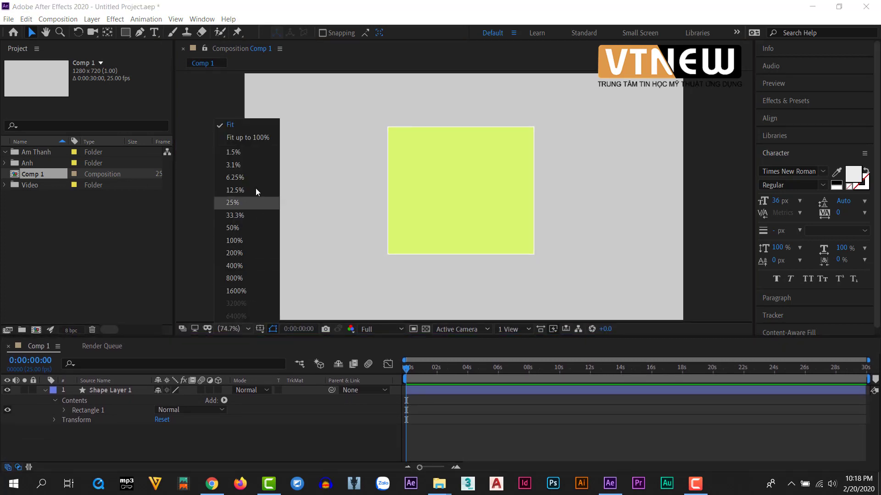
click(240, 126)
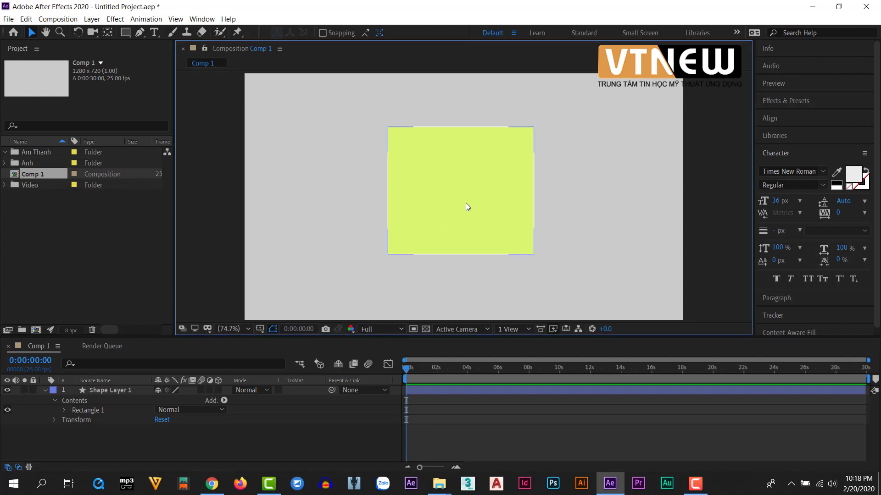
Step: Zoom the composition view to 100%, reduce it to 50%, and restore the Fit magnification
key(slash)
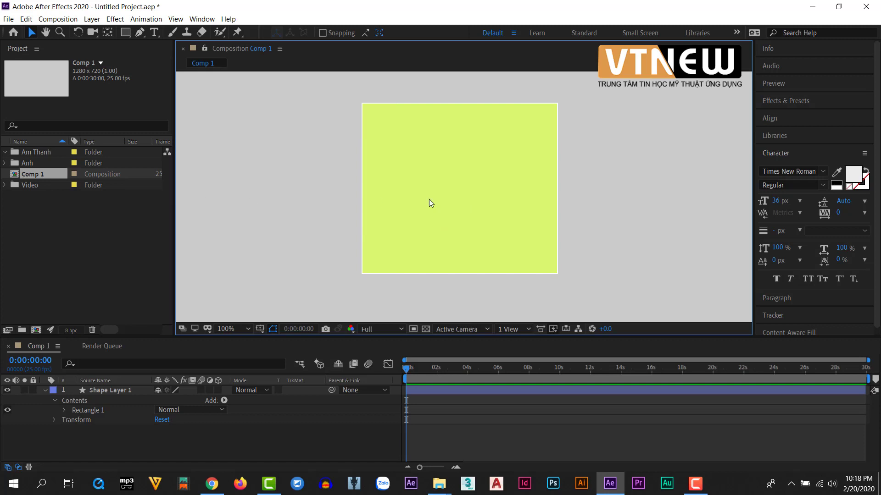
key(comma)
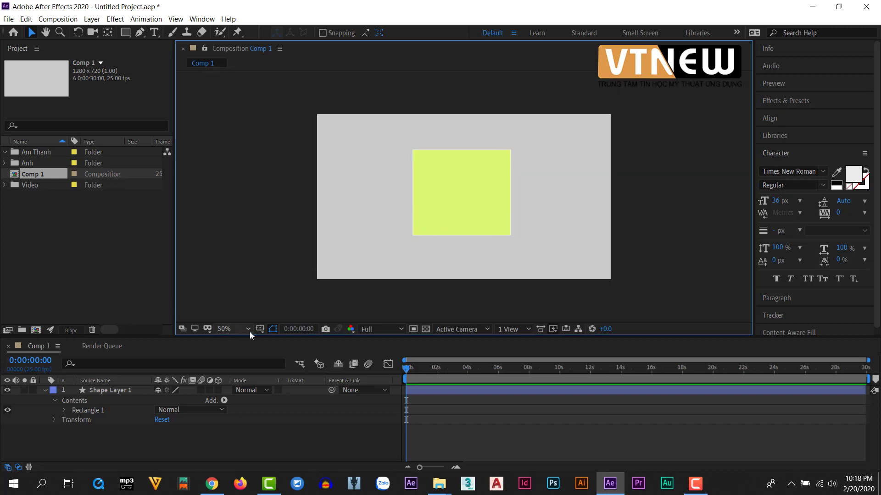
click(248, 330)
click(247, 128)
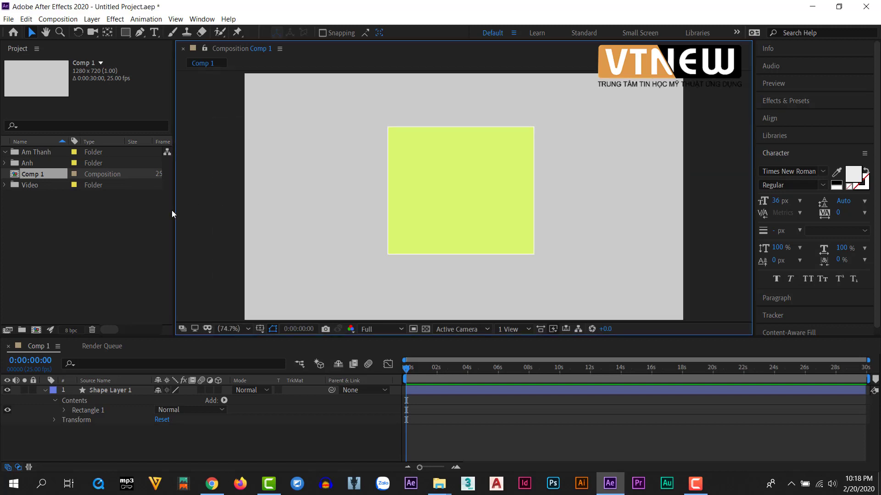
Step: Widen the Composition panel slightly by narrowing the Project panel, and select and deselect the rectangle
drag(173, 210, 162, 231)
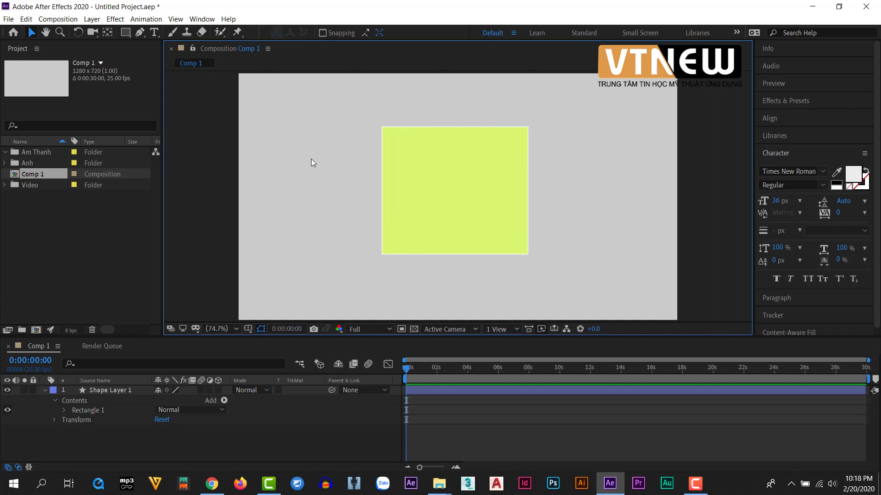
click(472, 222)
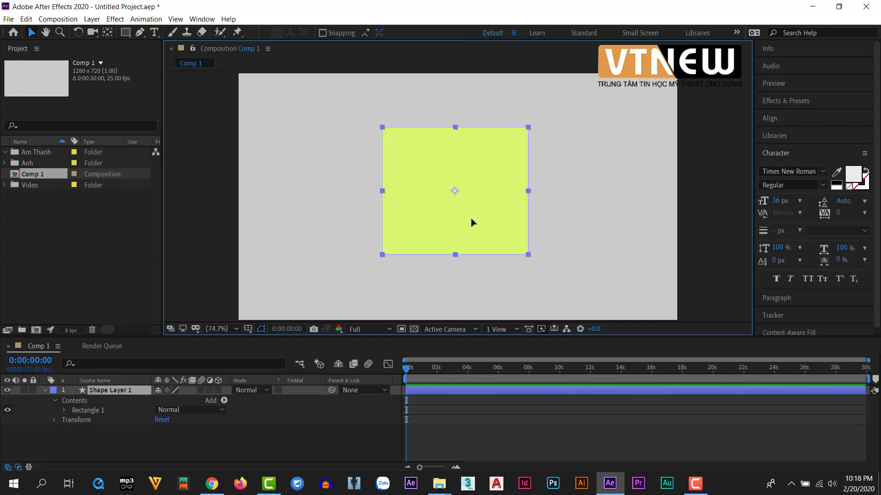
click(277, 217)
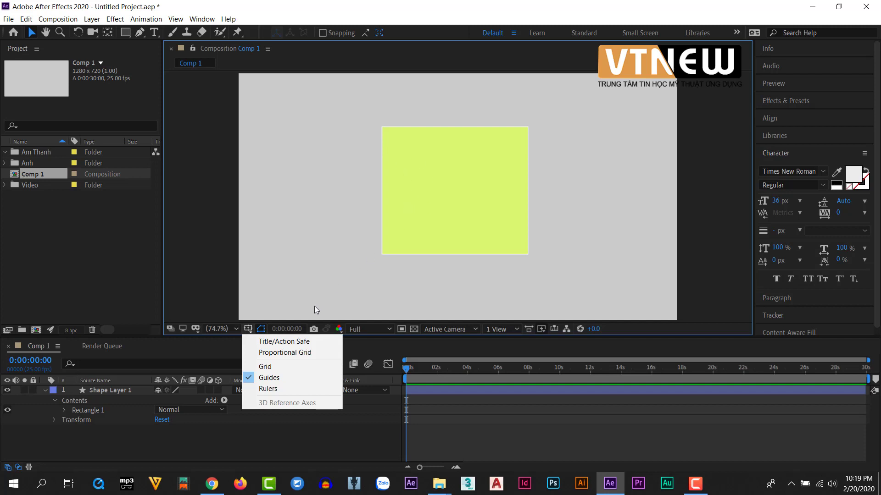
Step: Show the Title/Action Safe overlay, replace it with the Proportional Grid, and add the regular Grid
click(265, 345)
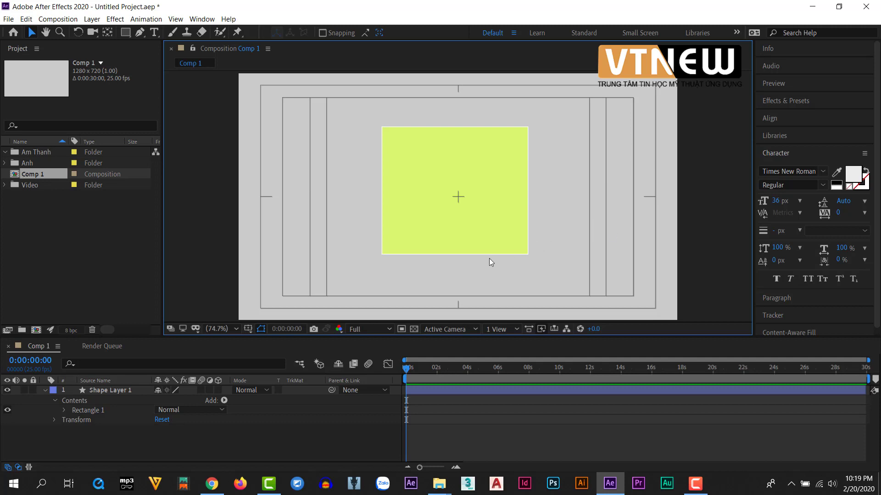
click(248, 328)
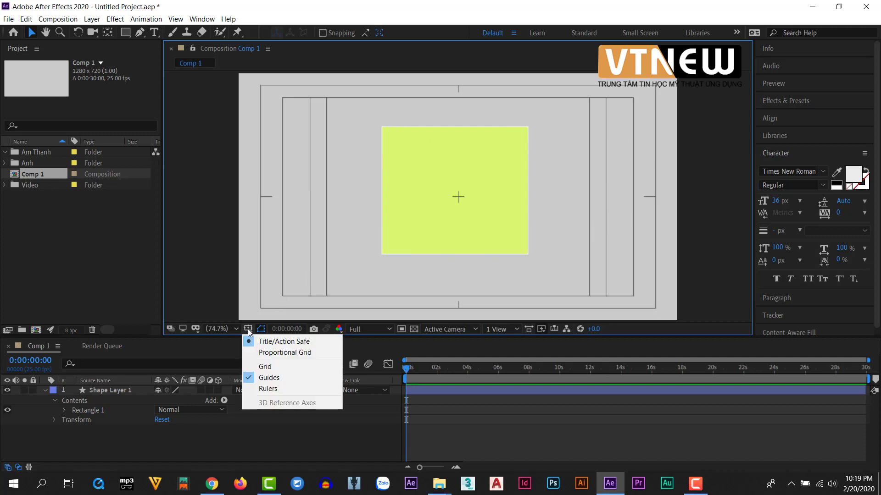
click(271, 353)
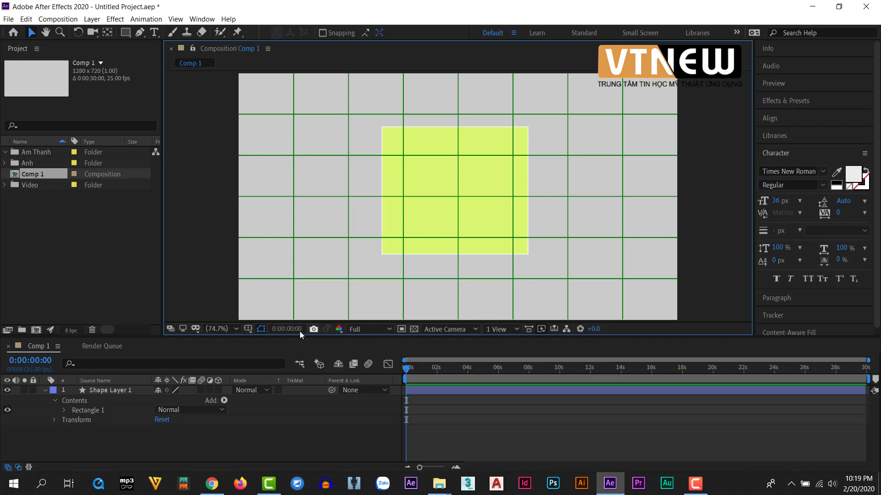
click(247, 329)
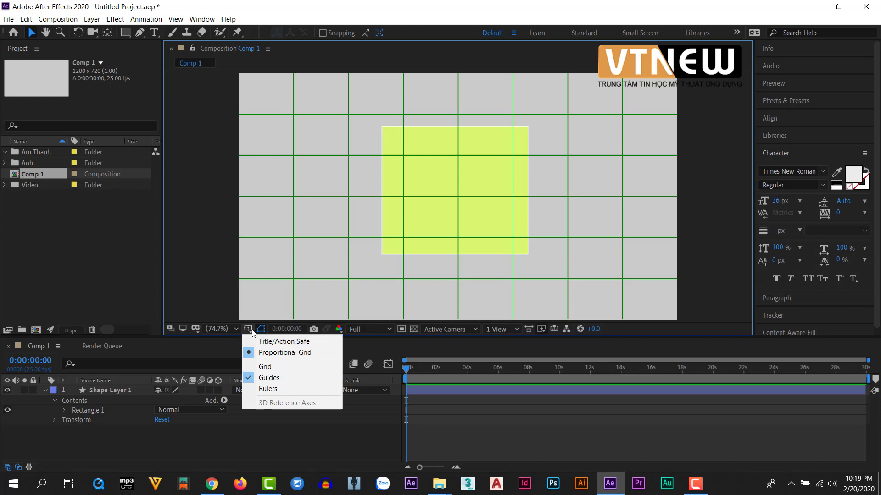
click(265, 367)
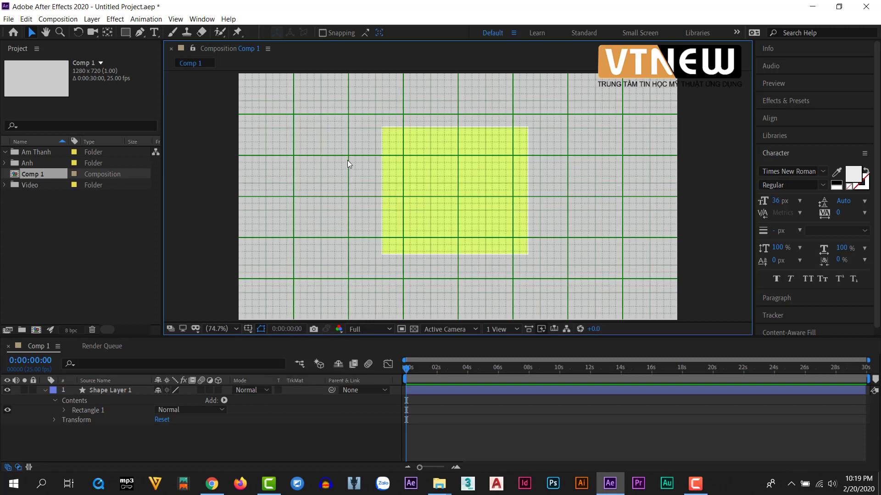
Step: Turn off the Proportional Grid and the Grid overlays in the composition view
click(249, 329)
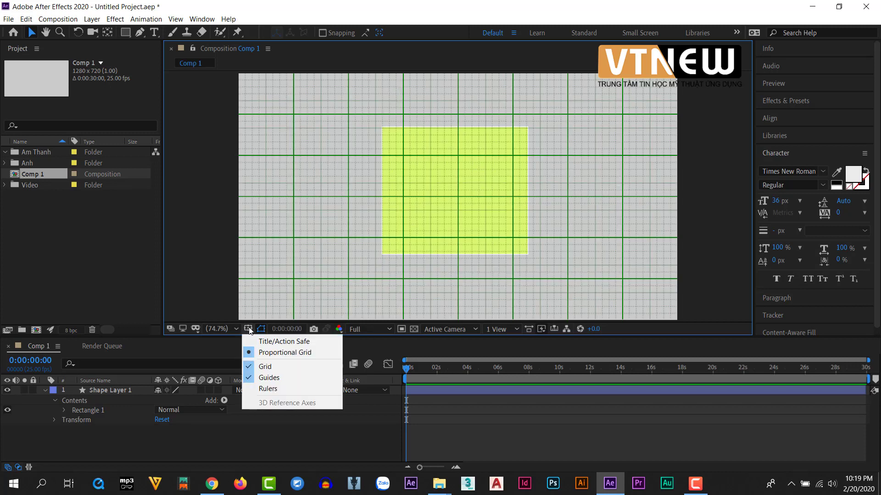
click(253, 356)
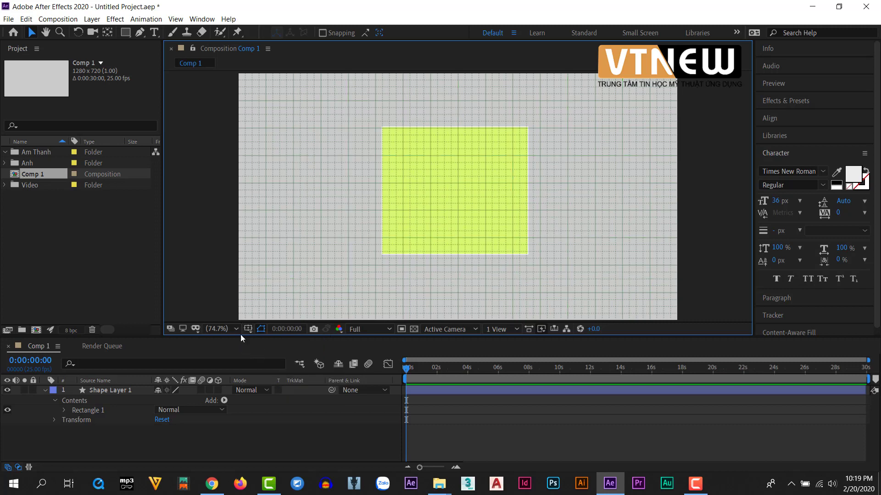
click(247, 329)
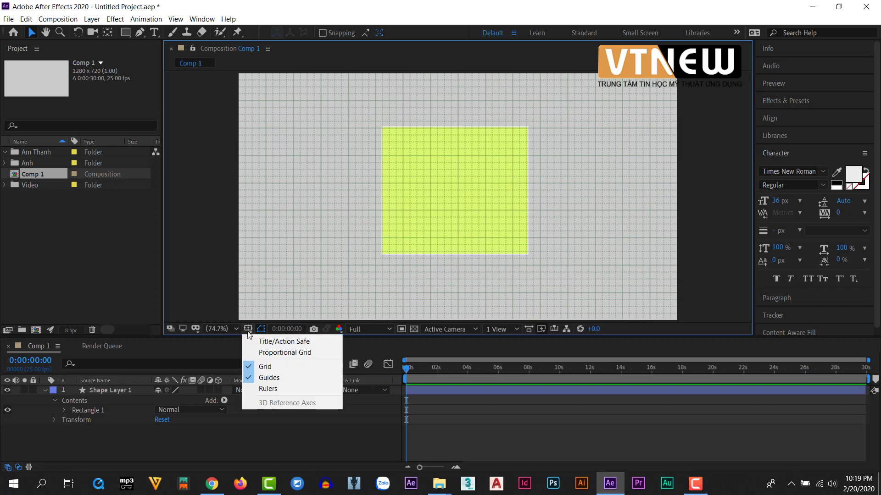
click(264, 367)
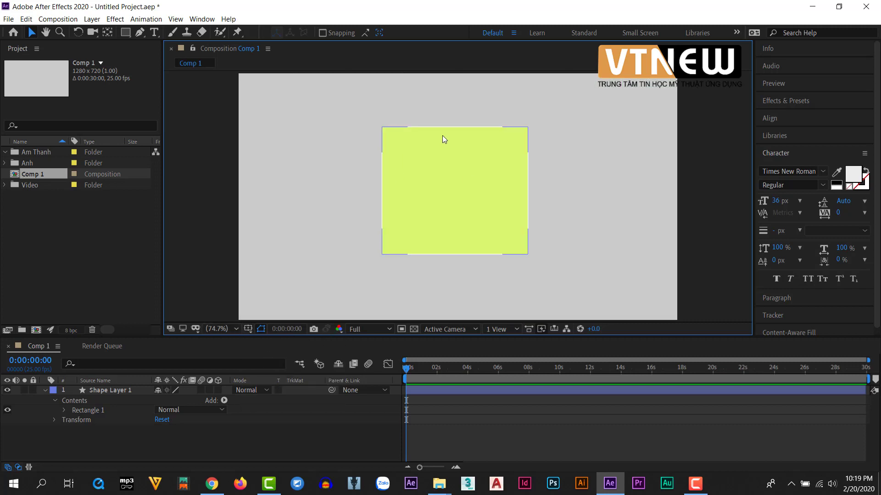
click(312, 268)
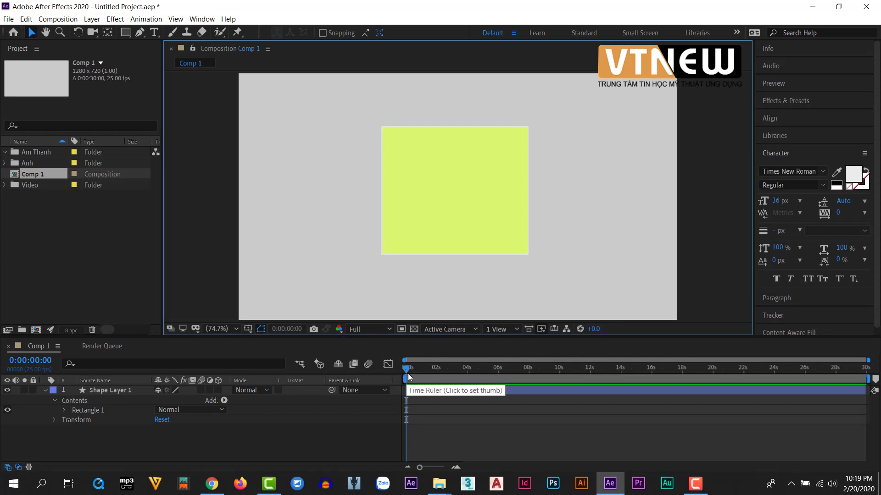
Step: Move the playhead to 0:00:04:18 on the timeline, and use Go to Time to jump to 0:00:10:18
drag(407, 369, 480, 388)
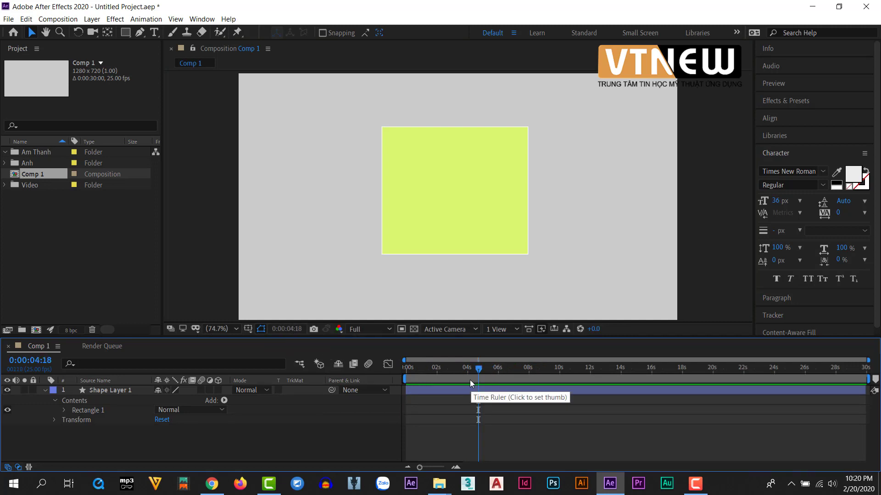
click(292, 329)
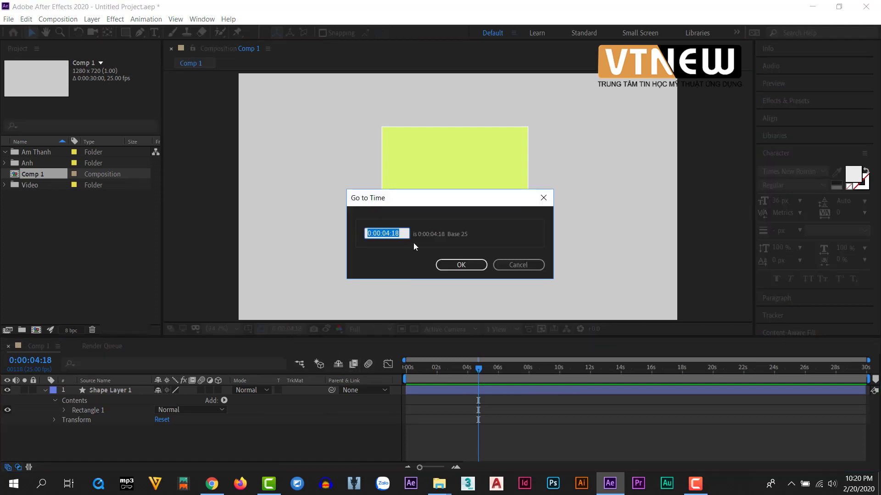
click(389, 233)
drag(389, 233, 387, 235)
click(388, 233)
drag(388, 233, 383, 233)
text(10)
key(Return)
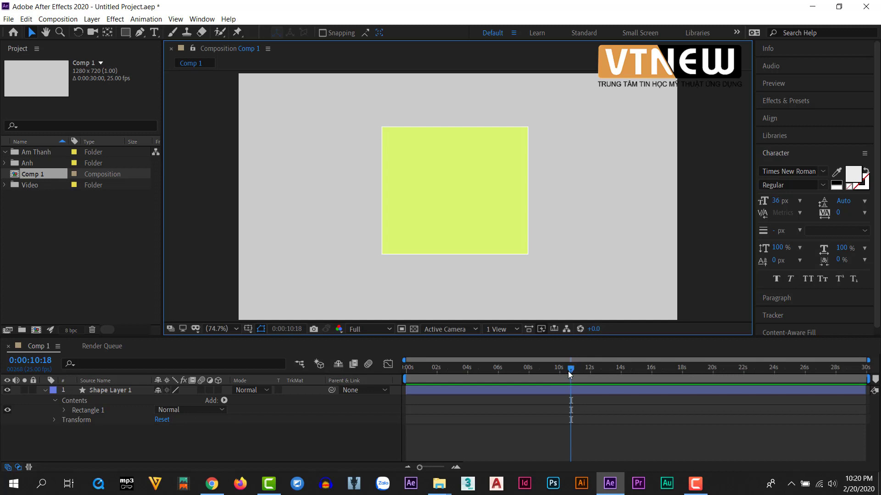
Step: Set the frame part of the current time to 00, going to 0:00:10:00
click(299, 329)
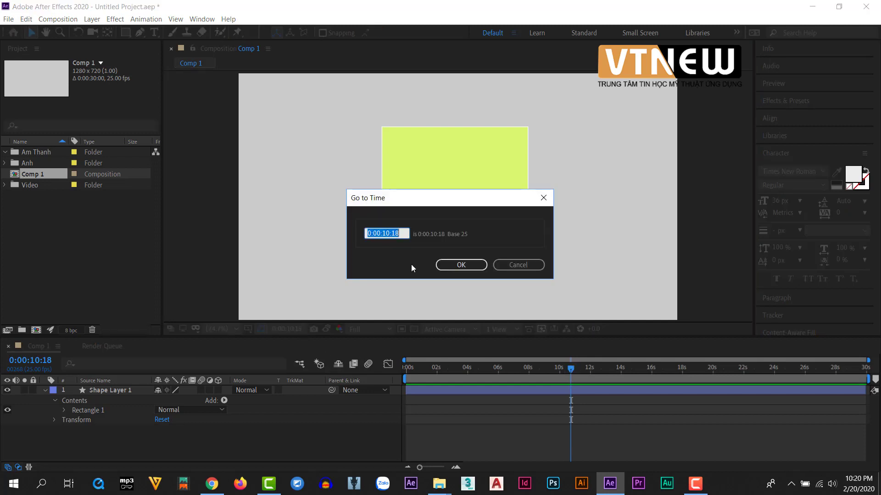
drag(399, 234, 391, 235)
text(00)
key(Return)
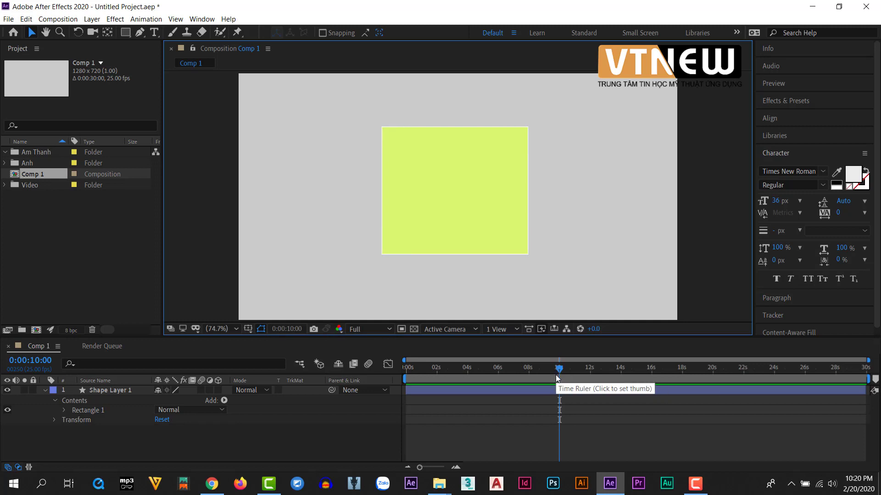
Step: Set the composition view's preview resolution to Quarter
click(293, 329)
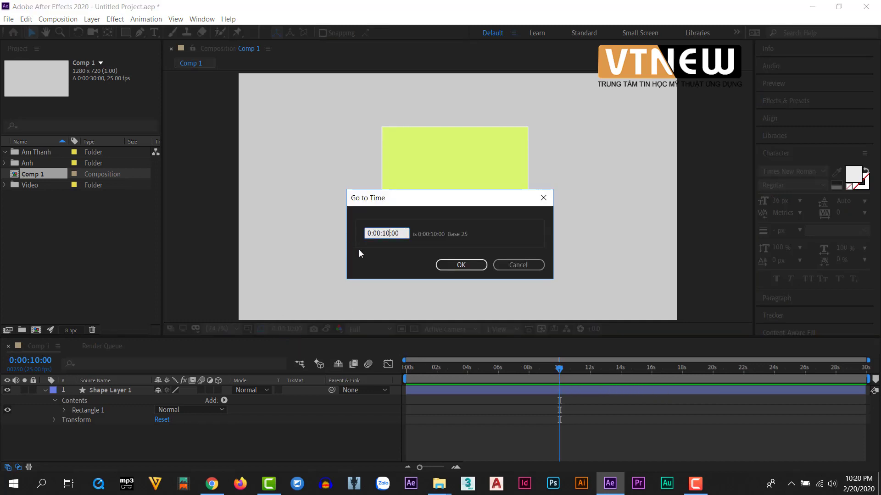
click(516, 266)
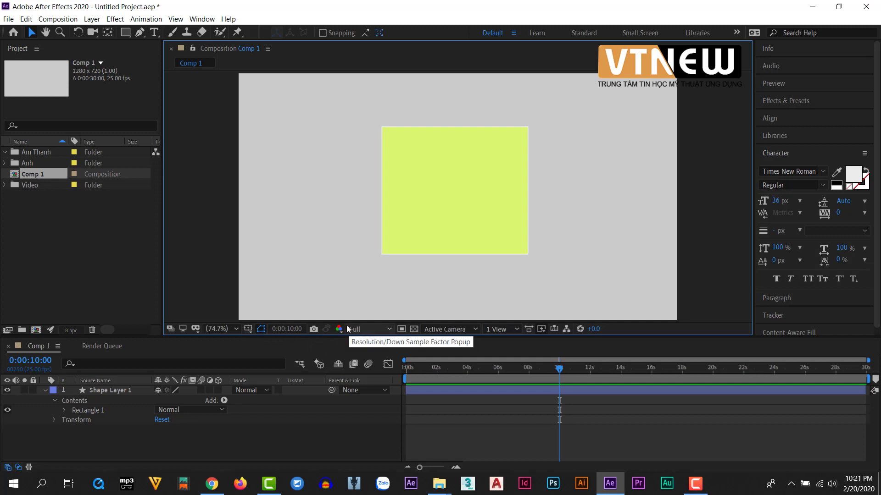
click(388, 330)
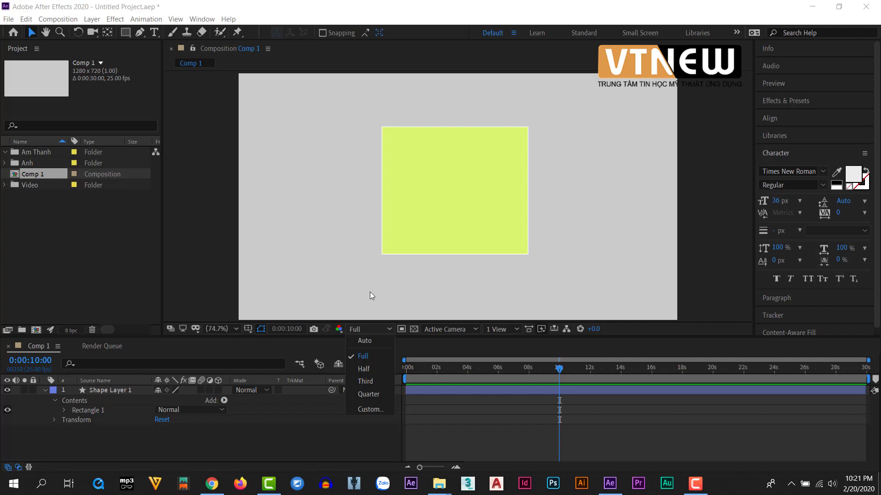
click(370, 396)
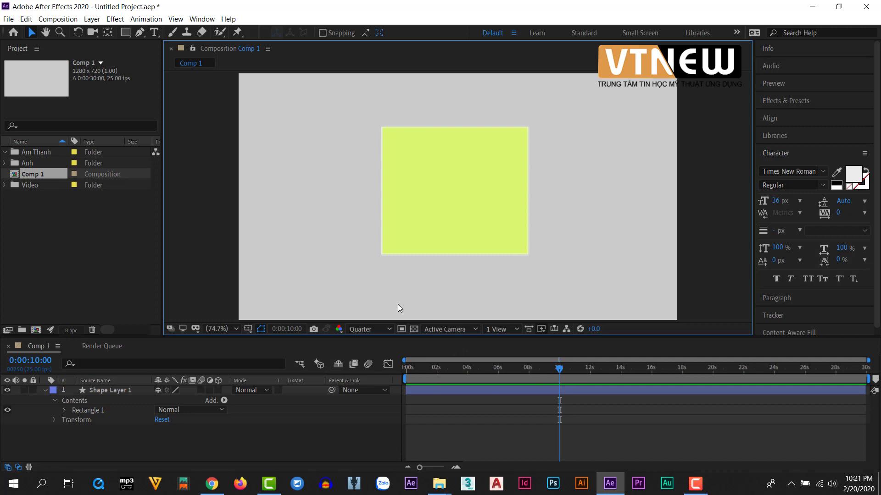
click(389, 329)
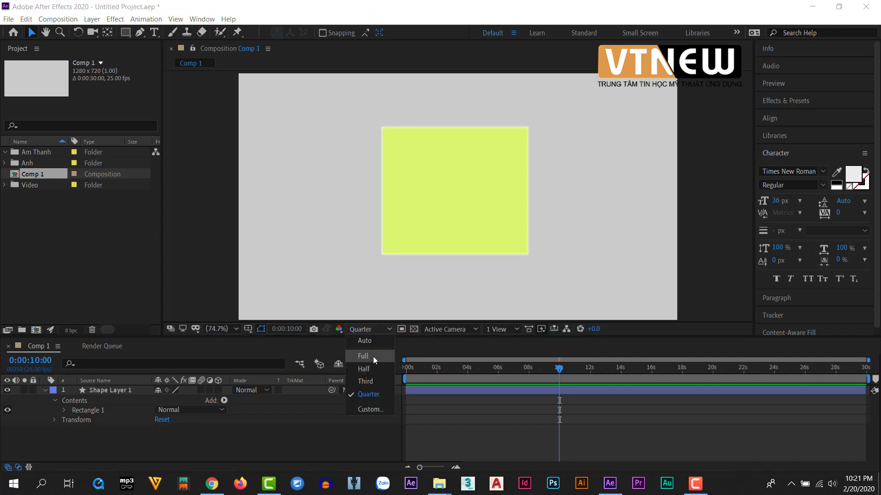
click(373, 395)
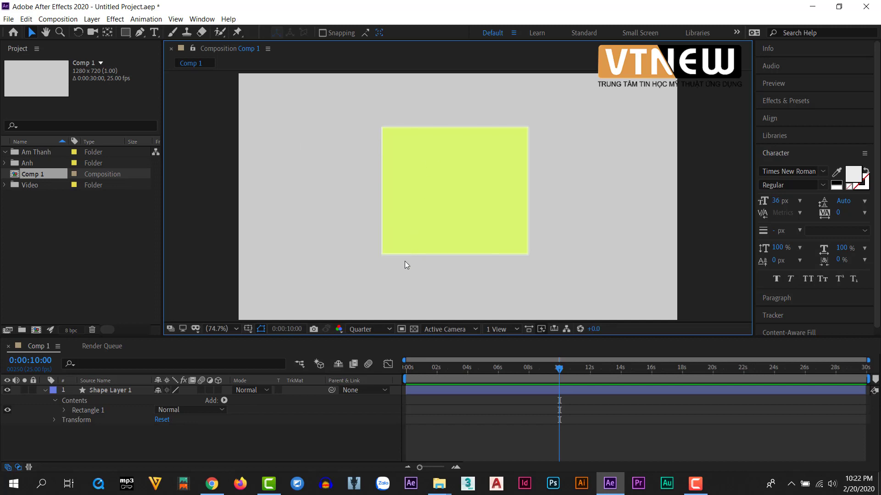
Step: Draw a region of interest around the yellow-green rectangle and readjust its lower-right corner
click(401, 329)
drag(368, 118, 553, 276)
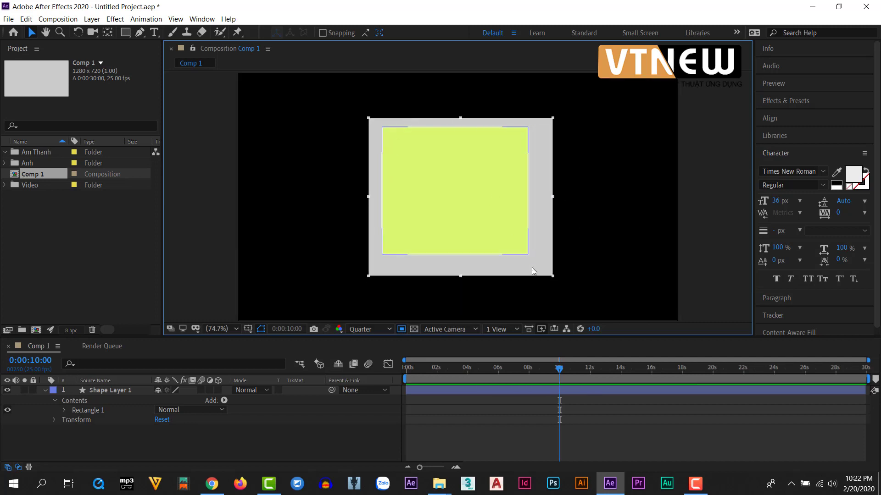
drag(553, 276, 505, 210)
drag(518, 244, 554, 278)
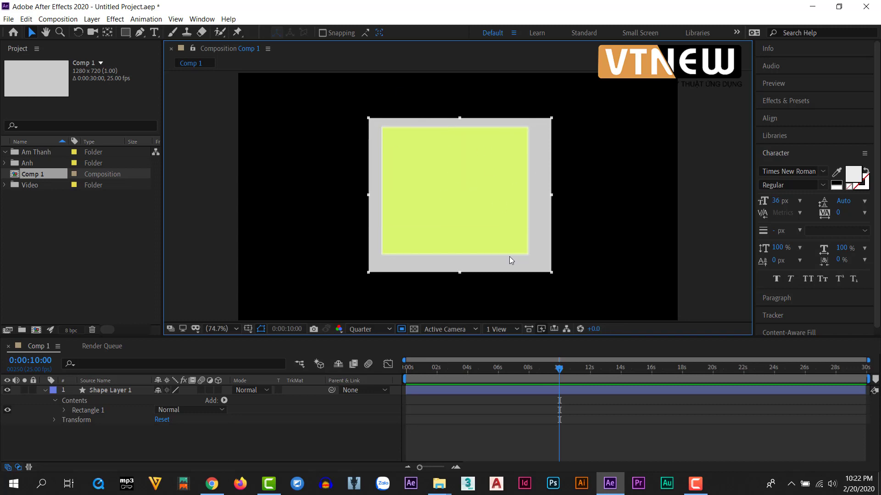
Step: Compare the composition with and without the region of interest, check the Crop Comp to Region of Interest command, and leave the region off
click(401, 330)
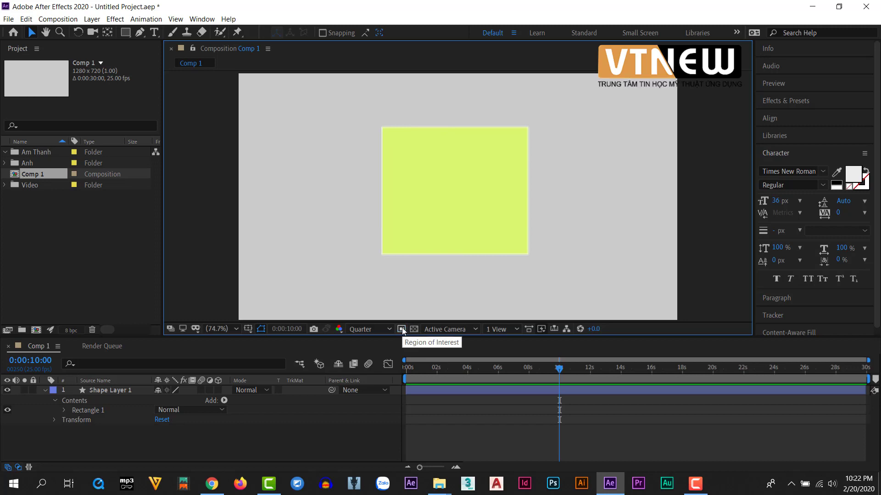
click(401, 329)
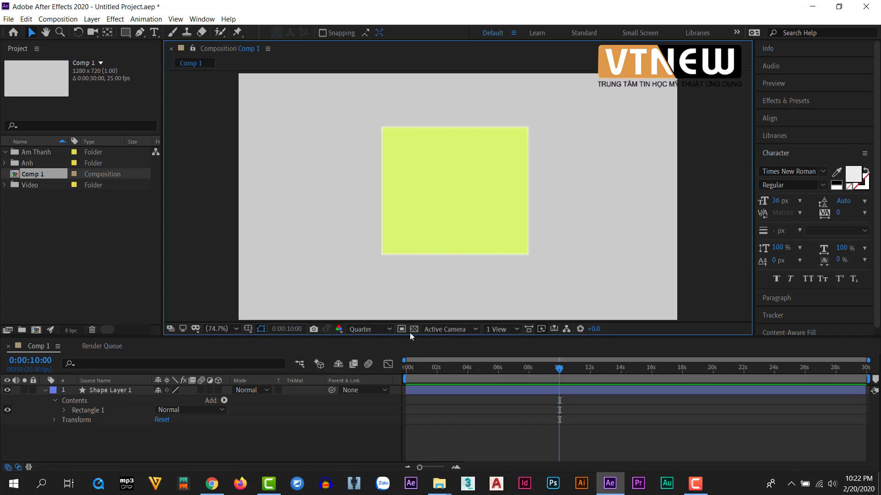
click(402, 330)
click(402, 330)
click(402, 329)
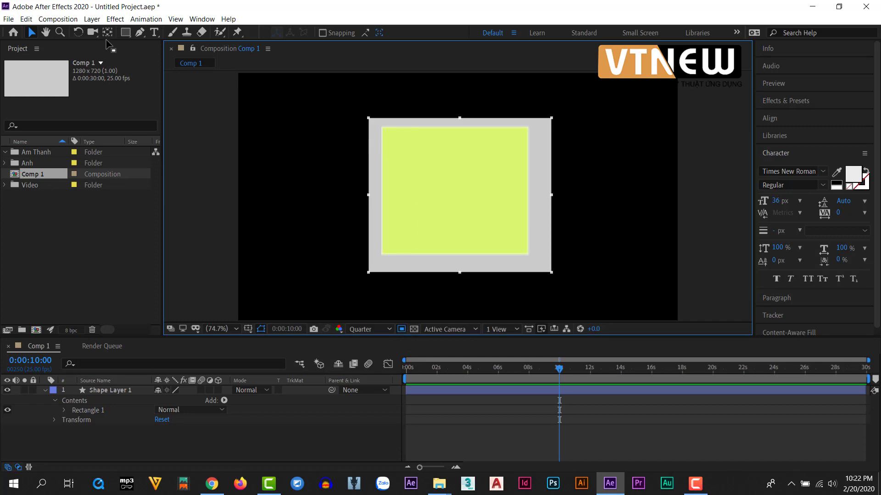
click(61, 20)
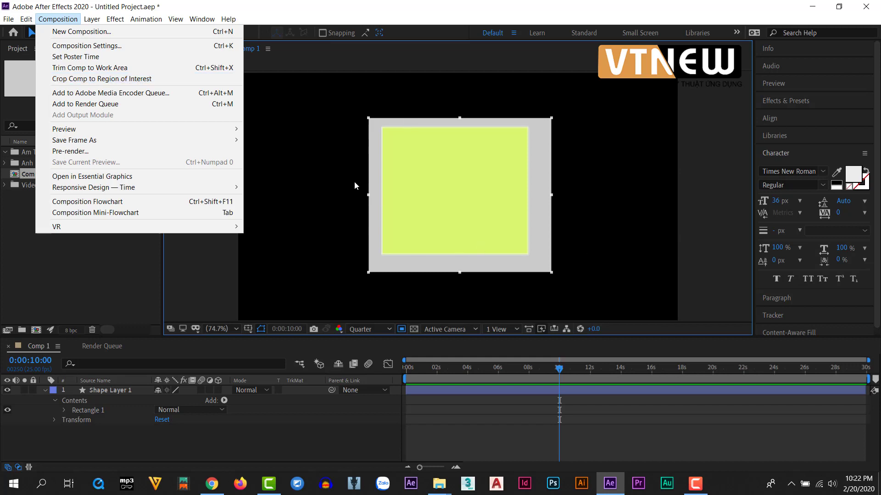
click(400, 331)
click(402, 328)
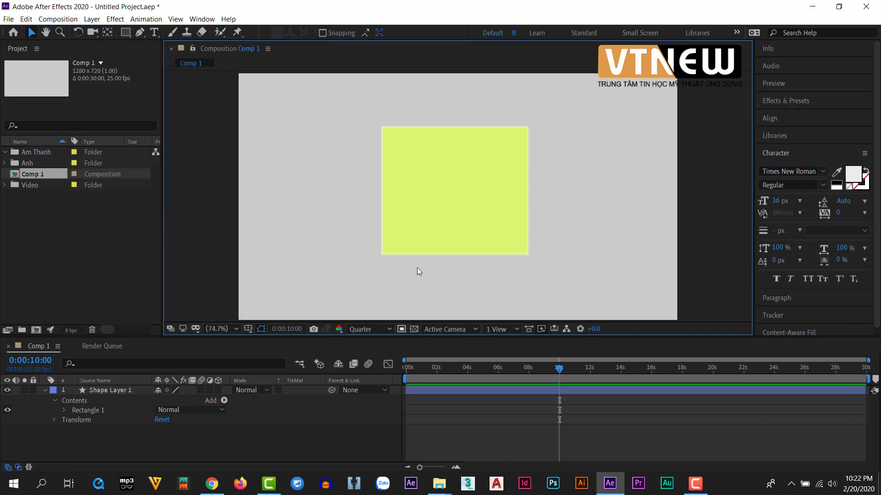
Step: Toggle the Transparency Grid on and off to compare the composition's background, leaving it off
click(412, 329)
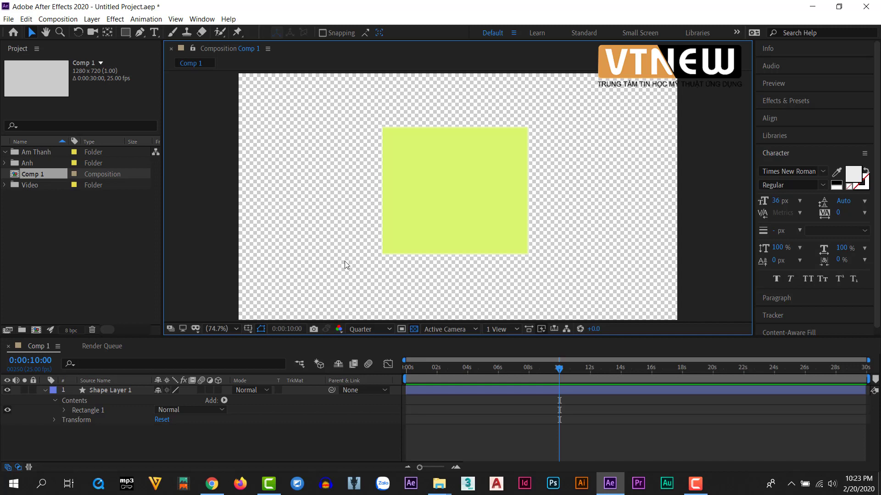
click(414, 329)
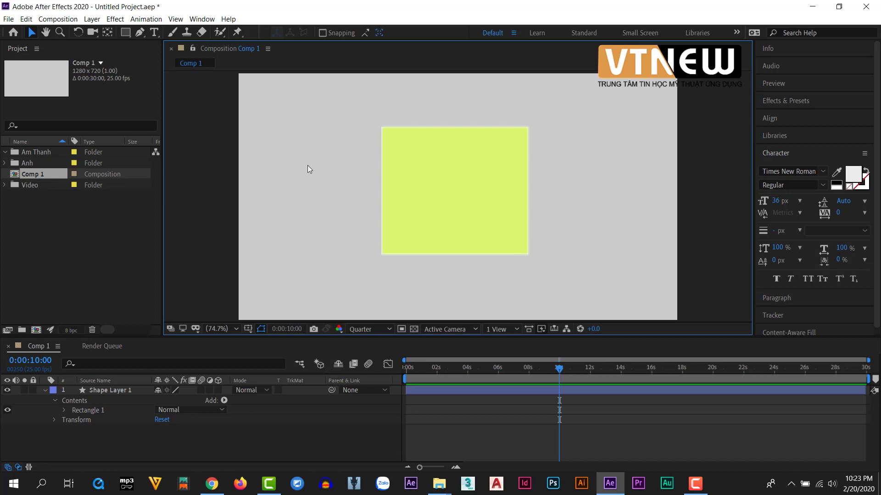
click(413, 330)
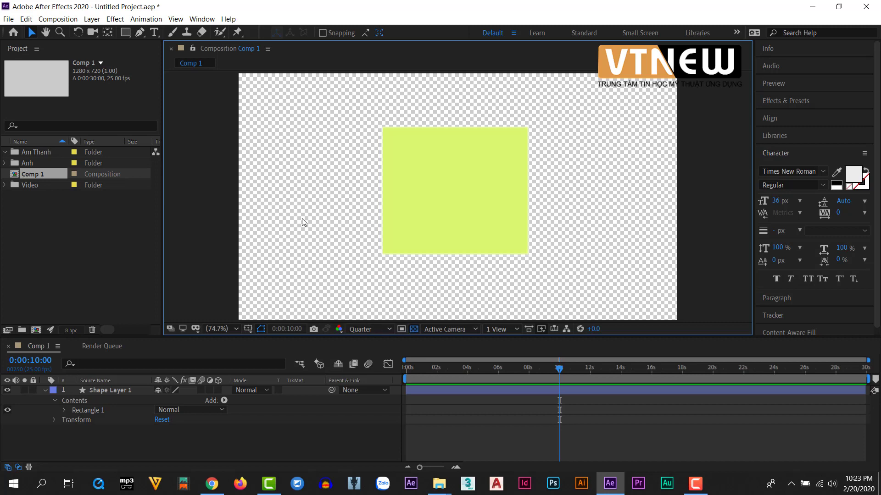
click(412, 330)
click(413, 329)
click(413, 329)
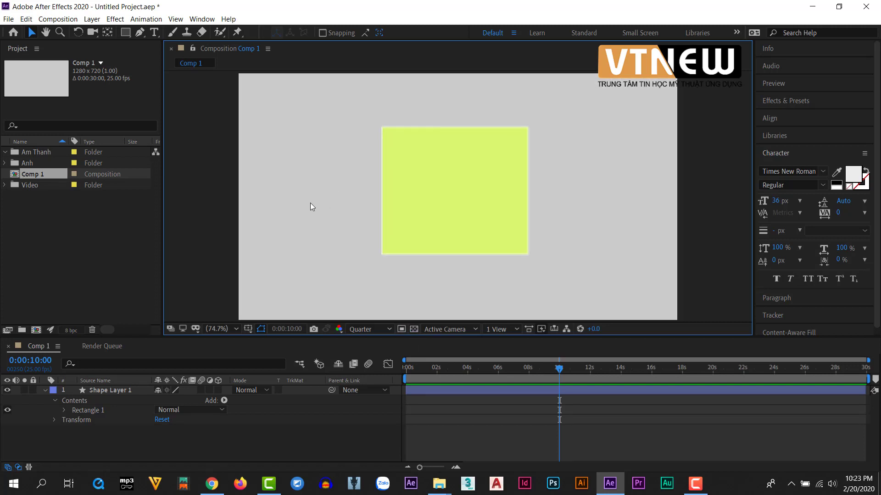
click(413, 330)
click(413, 330)
Step: Examine the available 3D camera views and the list of panels that can be shown or hidden
click(472, 330)
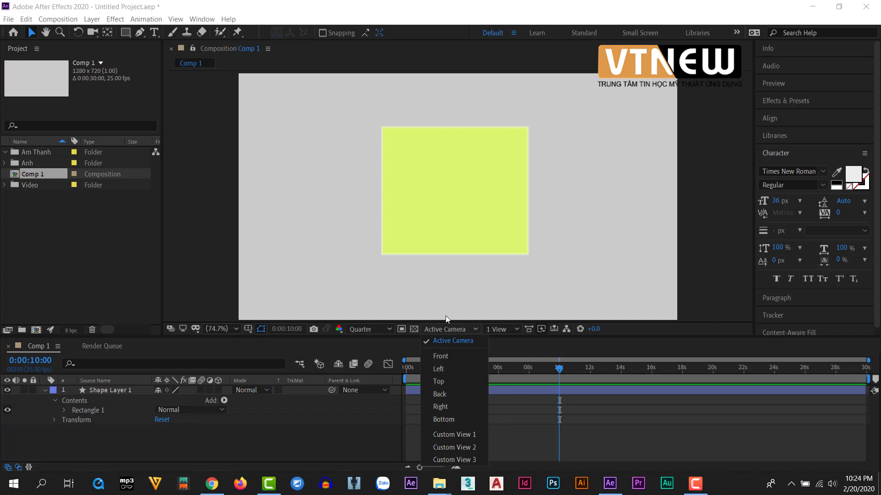
click(454, 284)
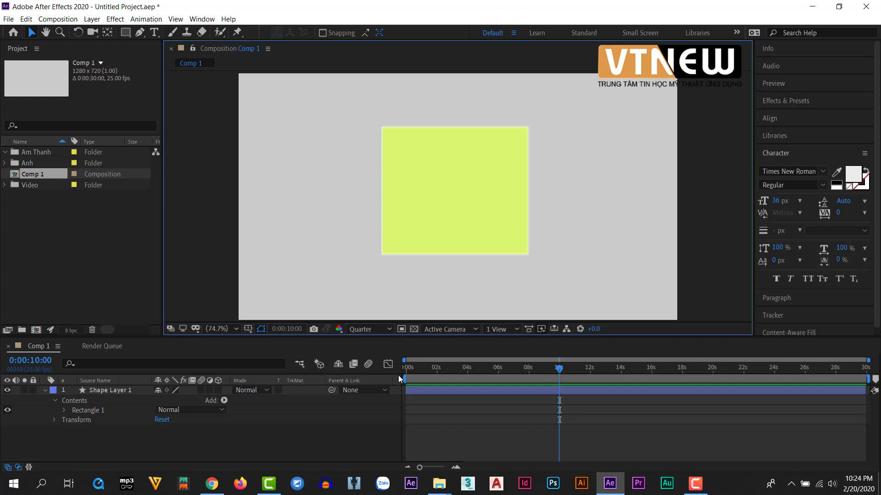
click(421, 421)
click(431, 448)
click(408, 397)
click(321, 235)
click(201, 20)
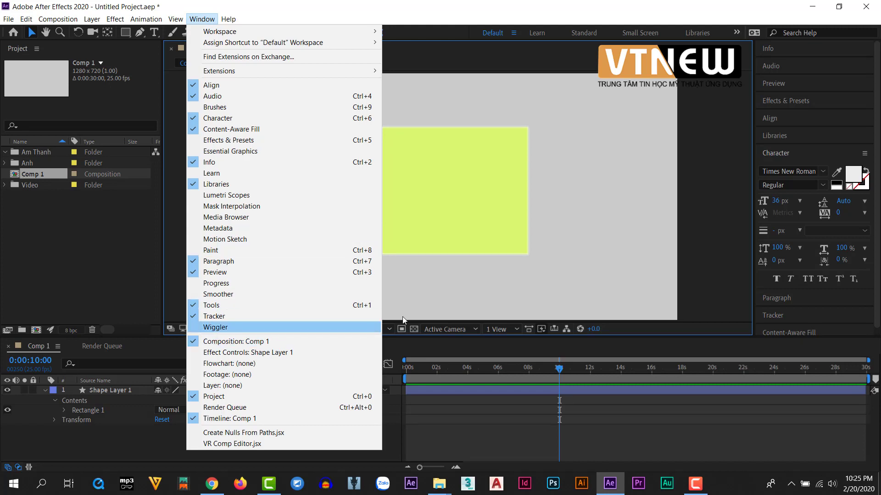
click(448, 266)
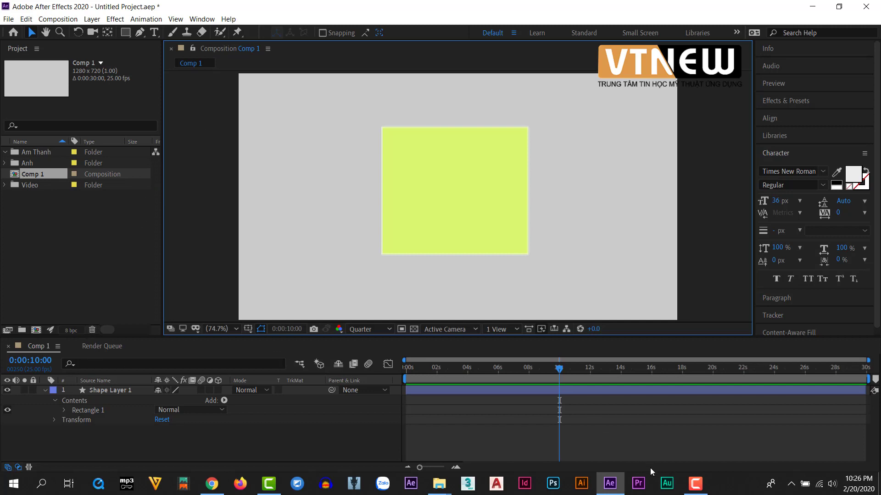
mouse_move(693, 485)
click(201, 18)
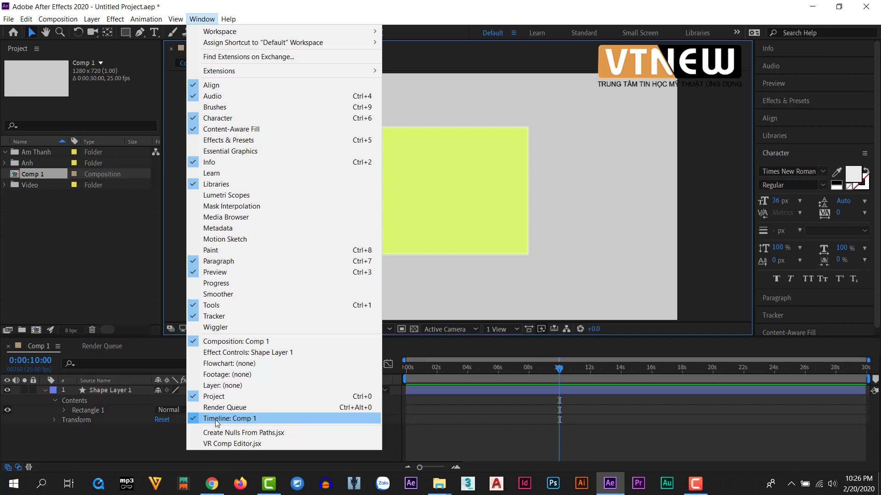
click(119, 448)
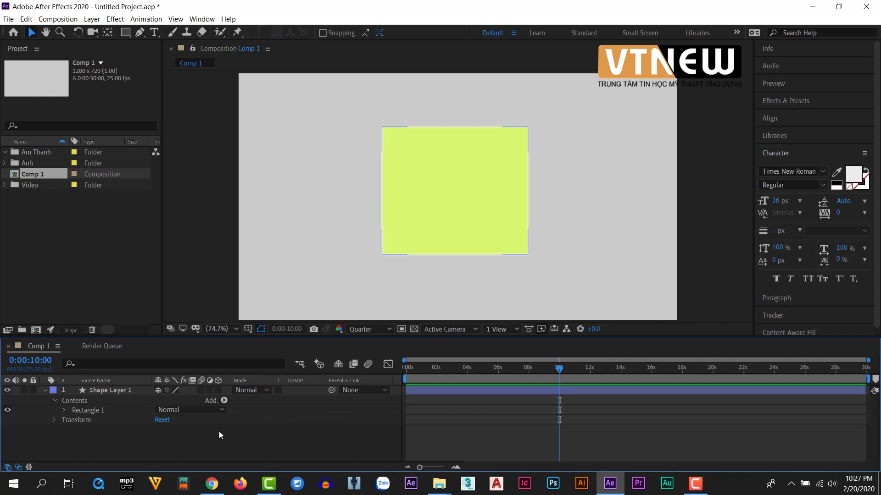
Step: Collapse the properties of Shape Layer 1 and move its rectangle slightly to the right in the composition
click(107, 390)
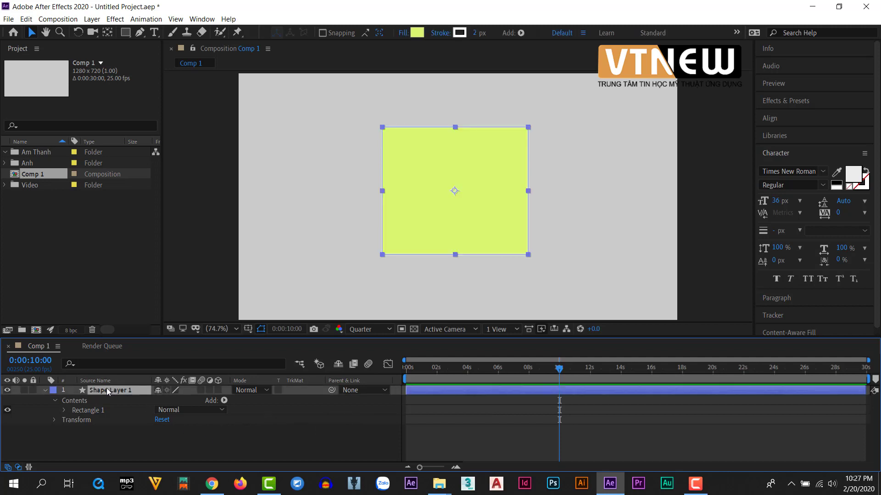
click(45, 390)
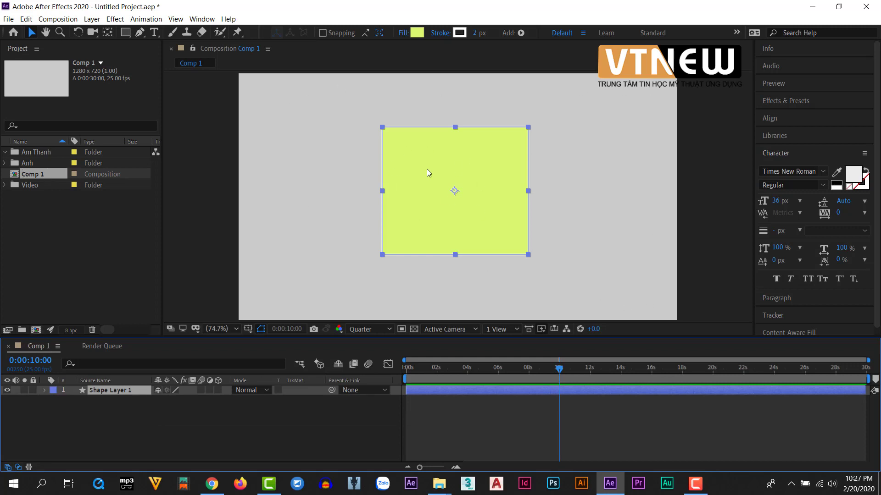
drag(438, 146, 462, 148)
click(106, 391)
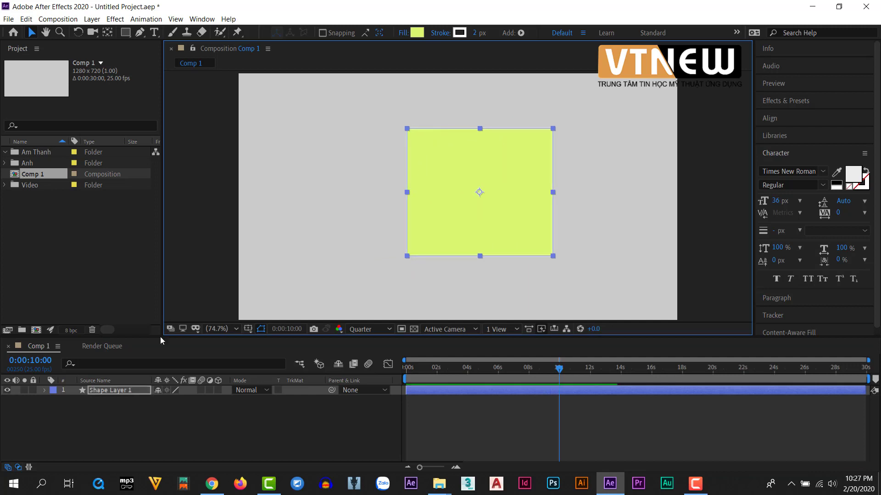
click(114, 406)
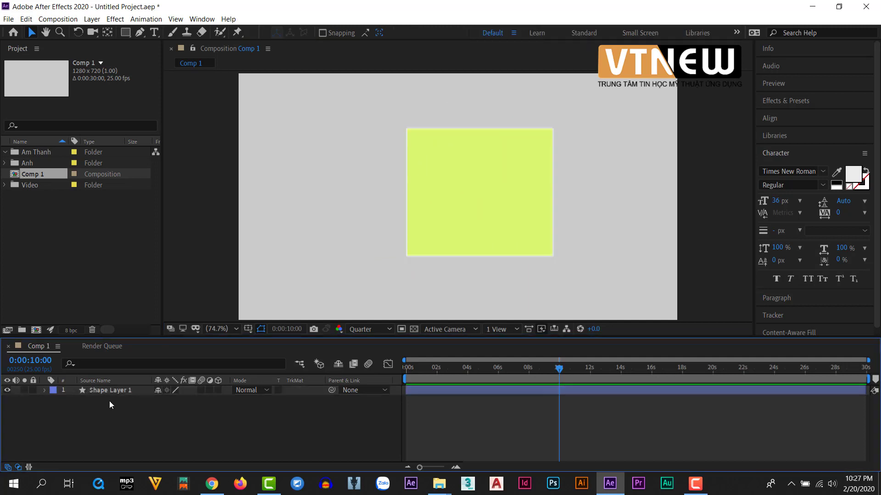
click(109, 393)
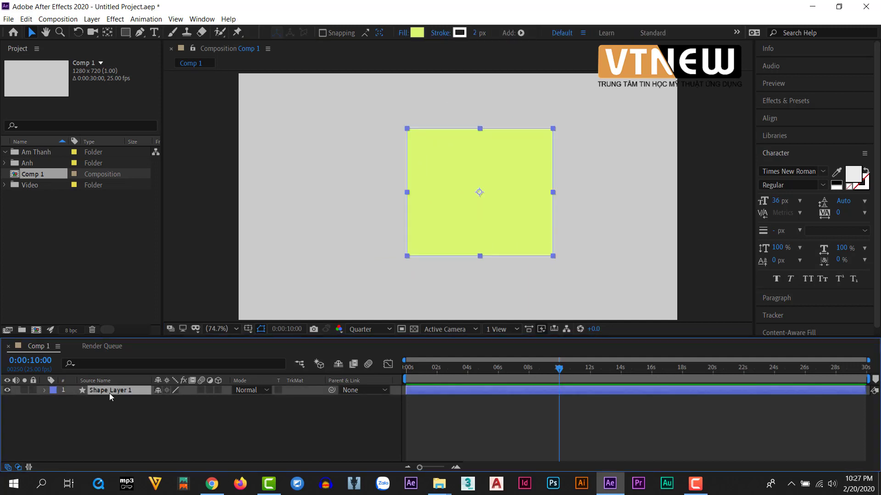
click(111, 425)
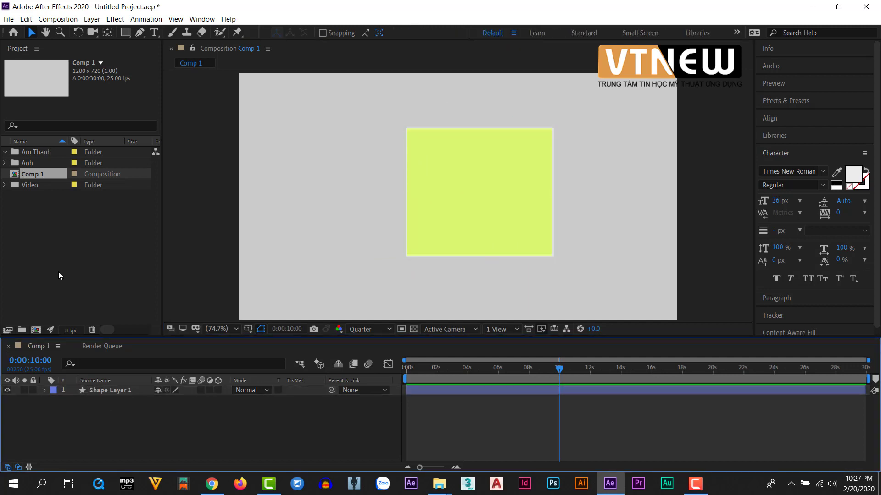
Step: Close the Render Queue and select the image 1 (202).jpg inside the Anh folder
click(7, 163)
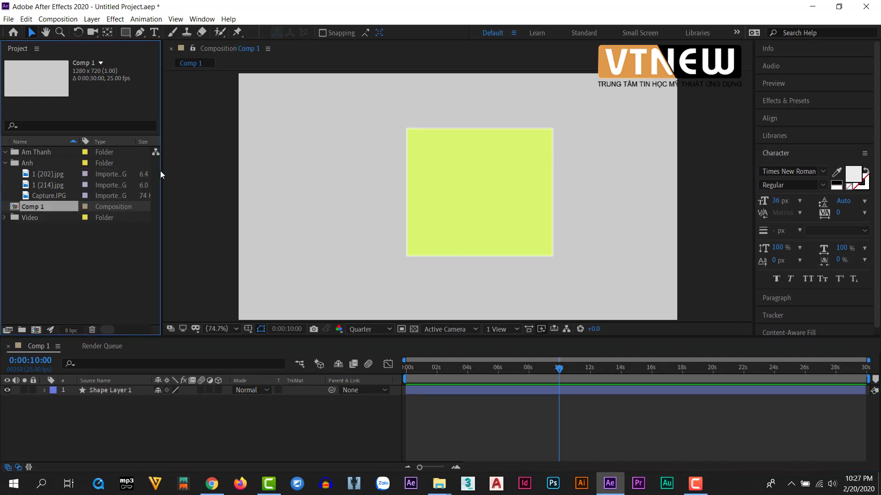
click(74, 348)
click(41, 176)
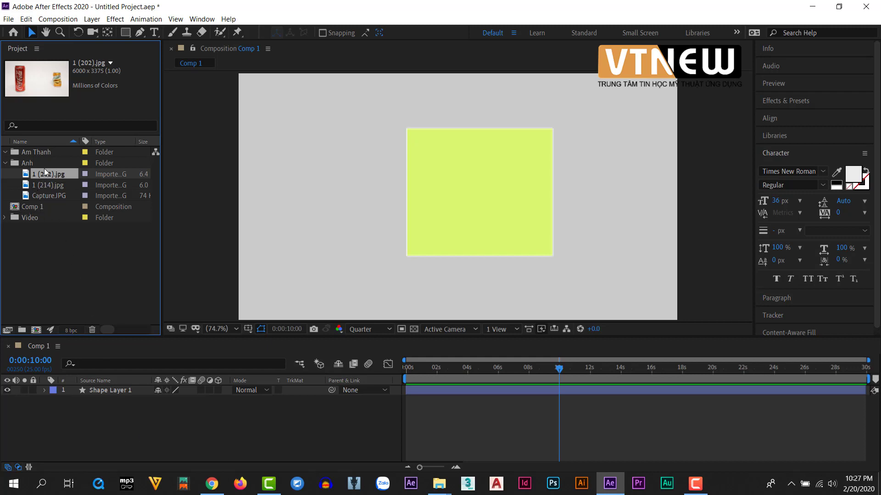
Step: Try placing 1 (202).jpg in Comp 1, and delete its layer after viewing its full frame
drag(42, 173, 342, 173)
key(comma)
key(comma)
key(comma)
key(comma)
key(comma)
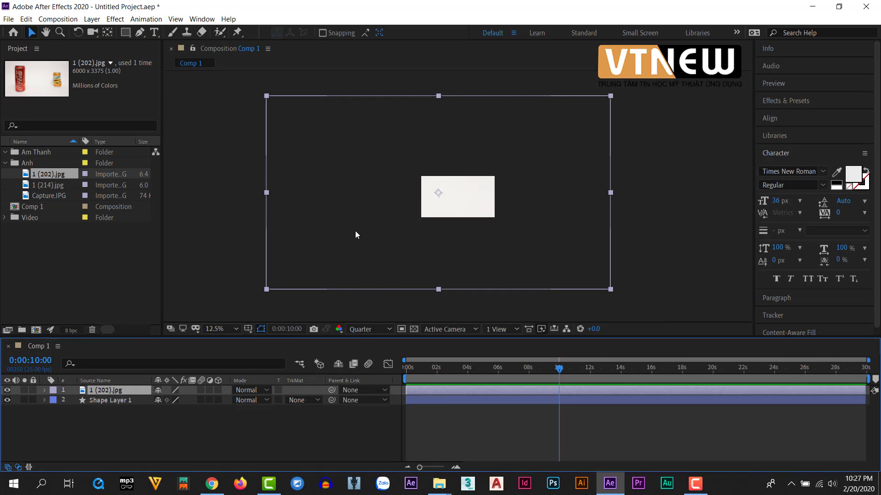
key(Delete)
key(period)
key(period)
key(period)
key(period)
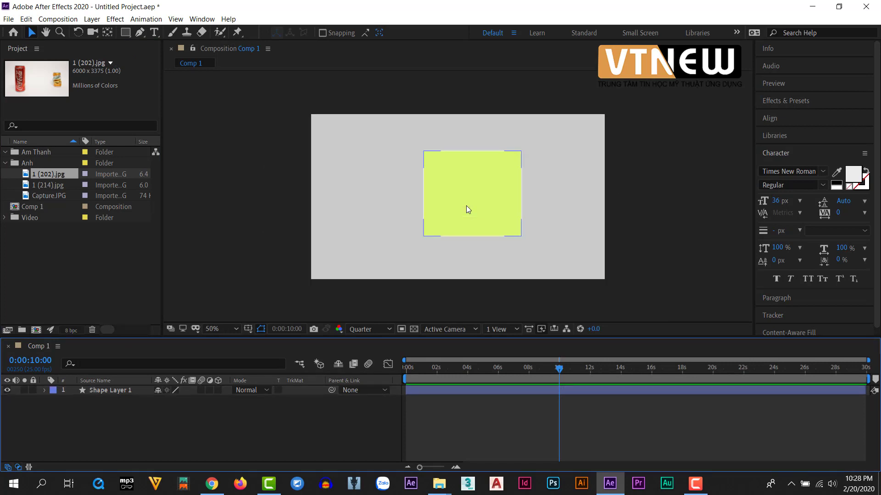
Step: Add 1 (202).jpg to Comp 1 above Shape Layer 1 and shift it slightly up and to the right
click(353, 190)
drag(39, 174, 301, 200)
key(comma)
key(comma)
key(comma)
key(comma)
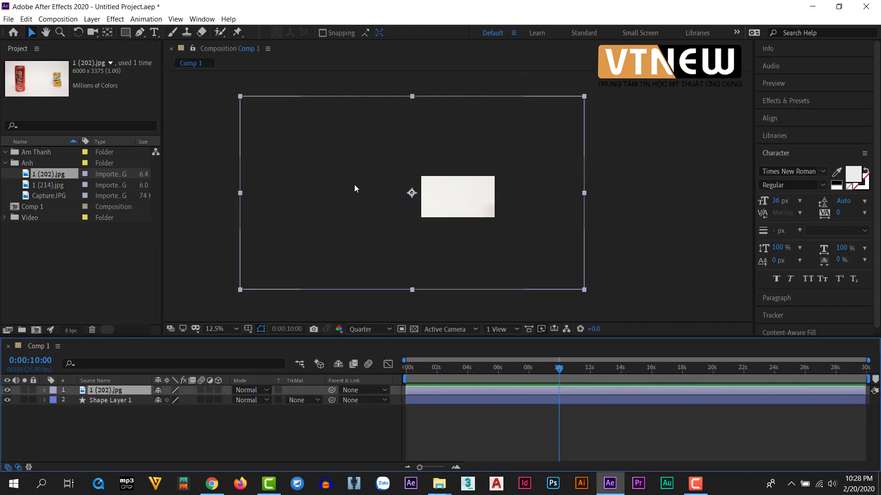
mouse_move(423, 193)
mouse_down()
mouse_move(374, 188)
mouse_move(445, 187)
mouse_move(419, 188)
mouse_up()
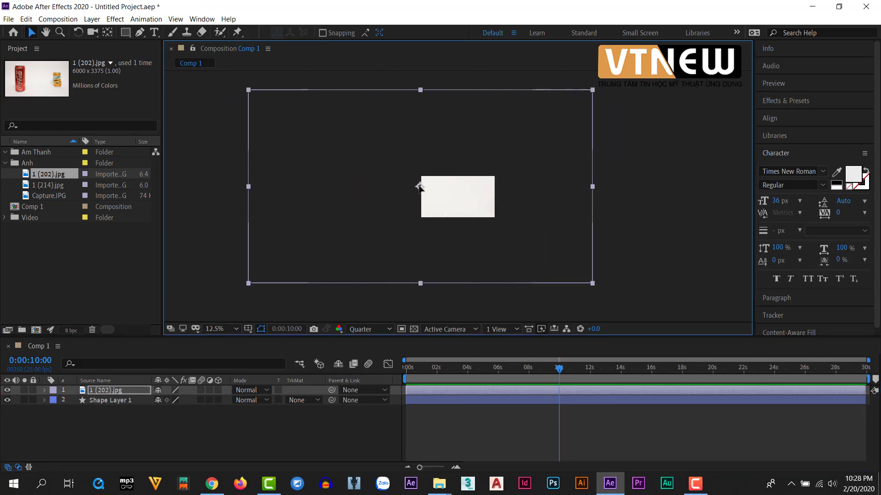
Step: Replace the 1 (202).jpg layer with a new one below Shape Layer 1, scaled down to fill the composition frame
key(Delete)
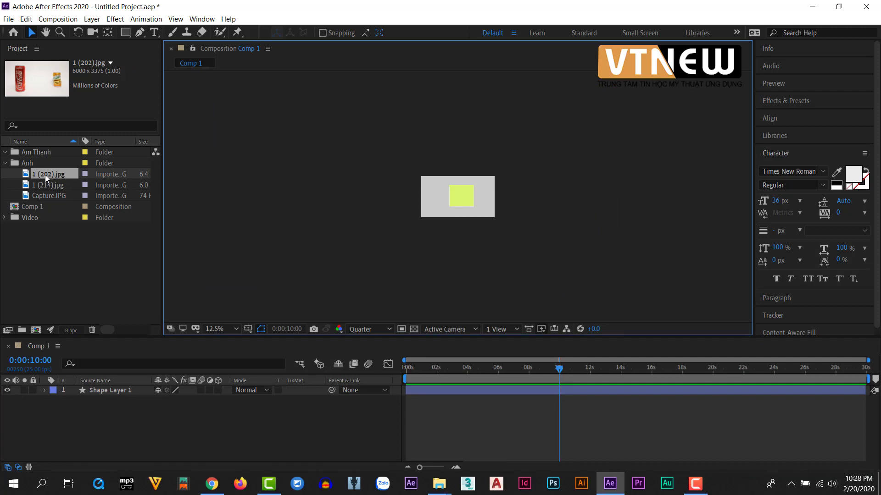
drag(45, 175, 125, 412)
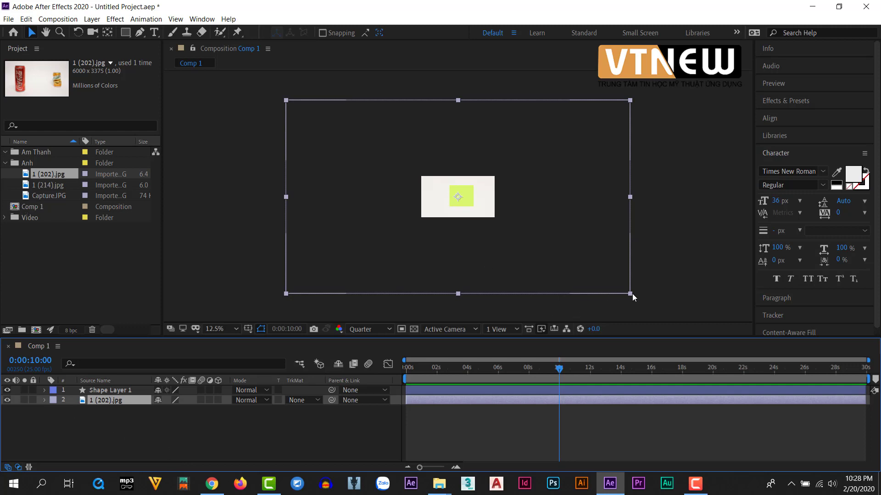
drag(630, 294, 490, 219)
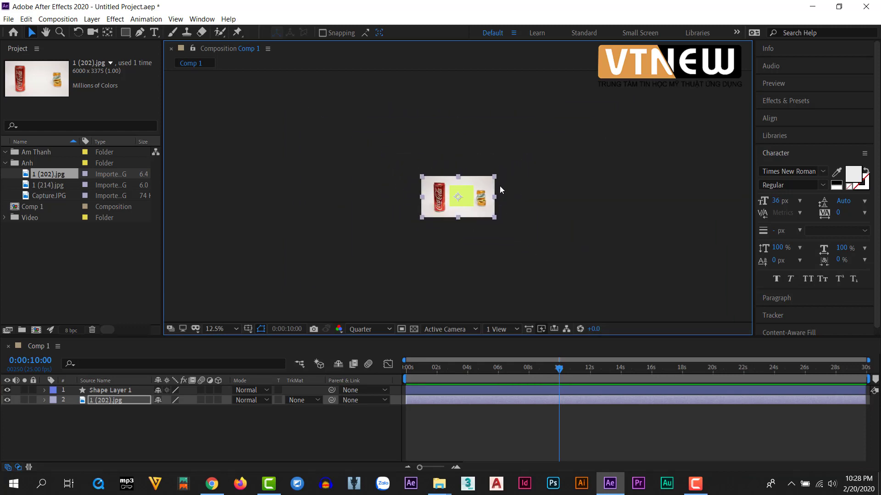
key(period)
key(period)
key(period)
key(period)
click(671, 256)
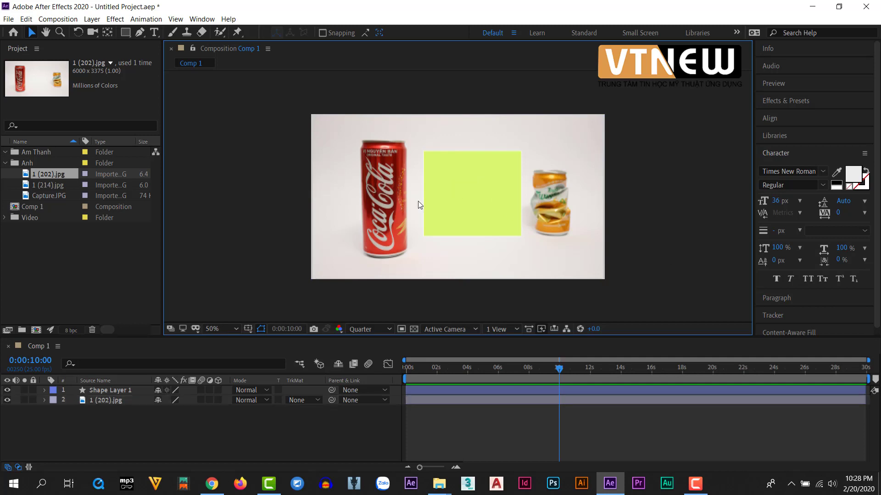
Step: Nudge the 1 (202).jpg image slightly up and to the right in the composition
key(period)
key(period)
key(comma)
key(comma)
click(366, 210)
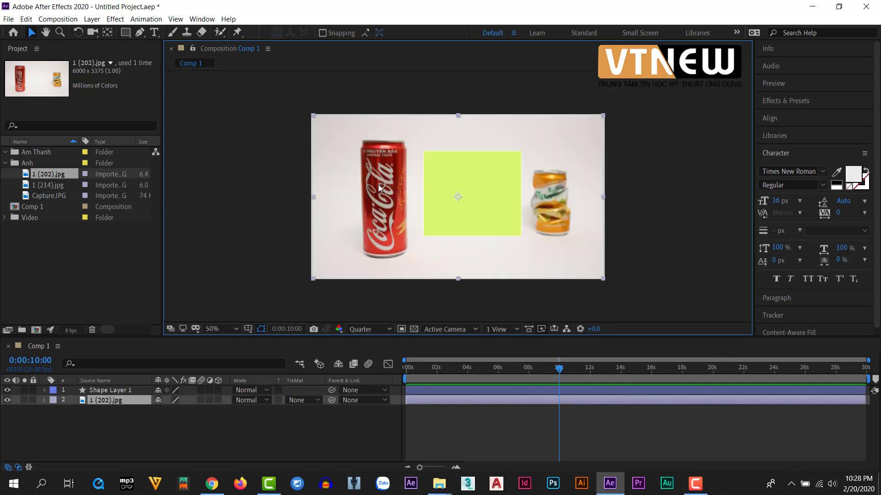
mouse_move(475, 197)
mouse_down()
mouse_move(450, 196)
mouse_move(474, 193)
mouse_up()
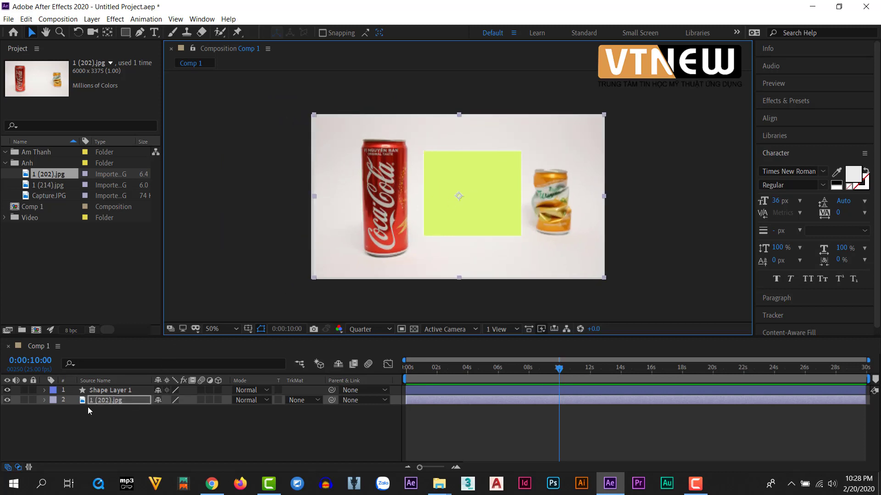
Step: Move Shape Layer 1's green rectangle up a little and shrink it from its lower-right corner
click(107, 391)
mouse_move(454, 192)
mouse_down()
mouse_move(509, 184)
mouse_move(454, 178)
mouse_up()
drag(521, 226, 476, 195)
click(657, 190)
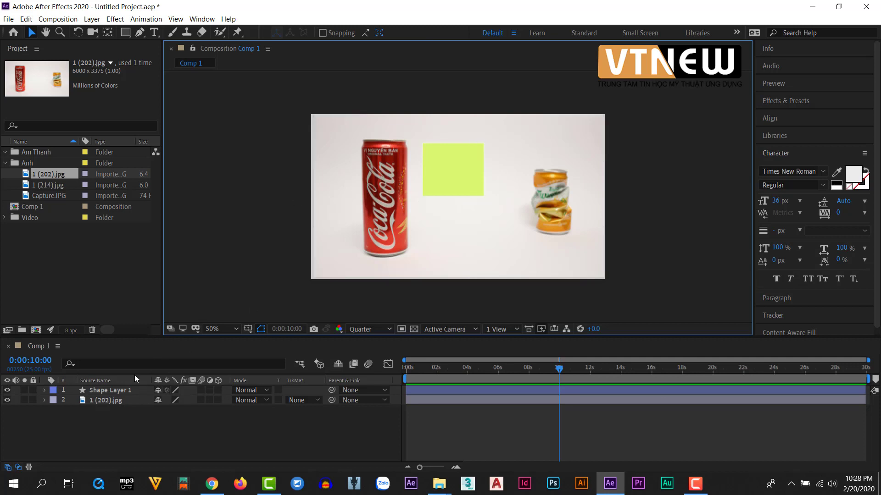
Step: Shrink 1 (202).jpg to overlap the rectangle's lower-right corner and move its layer above Shape Layer 1
click(117, 391)
click(603, 272)
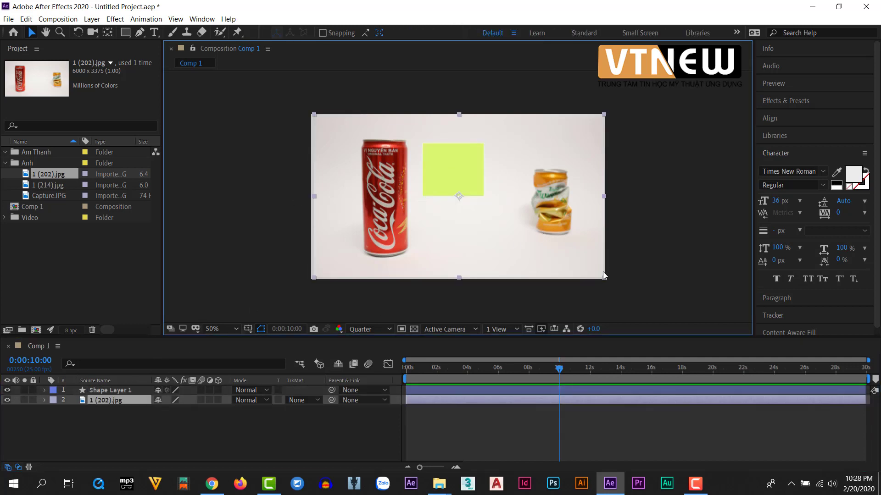
drag(604, 277, 552, 211)
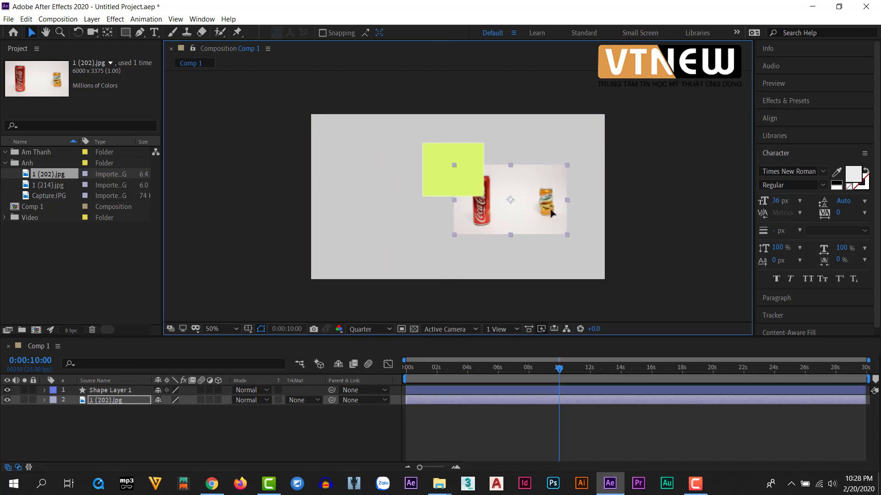
drag(104, 401, 106, 386)
click(114, 418)
click(104, 402)
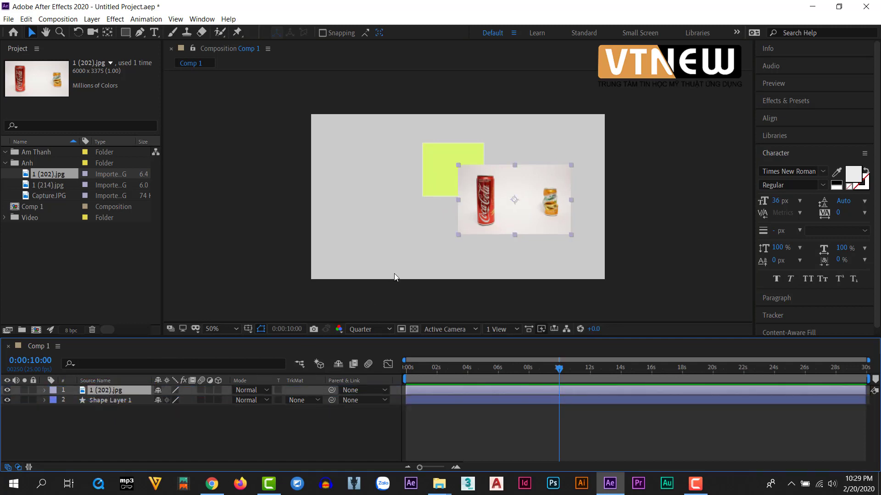
Step: Shift the green rectangle and the 1 (202).jpg image to the left in the composition, keeping them overlapped
click(637, 219)
click(529, 214)
drag(443, 189, 390, 177)
drag(482, 198, 427, 196)
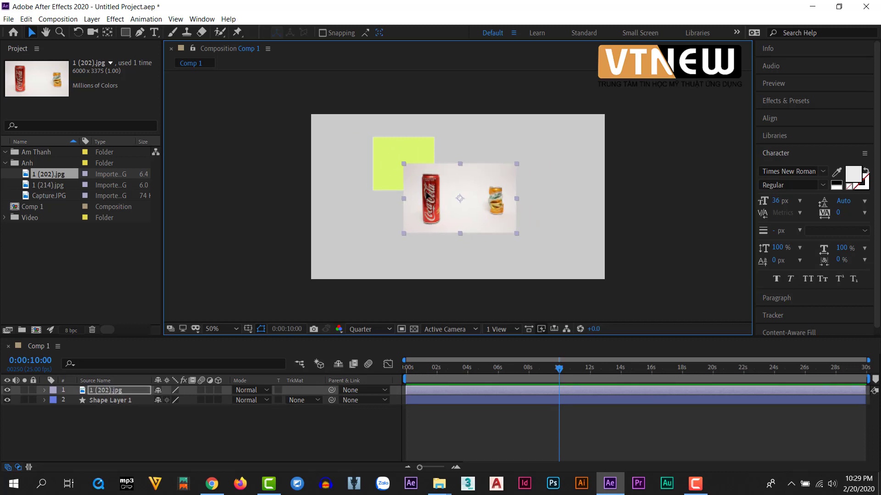
click(569, 209)
click(458, 200)
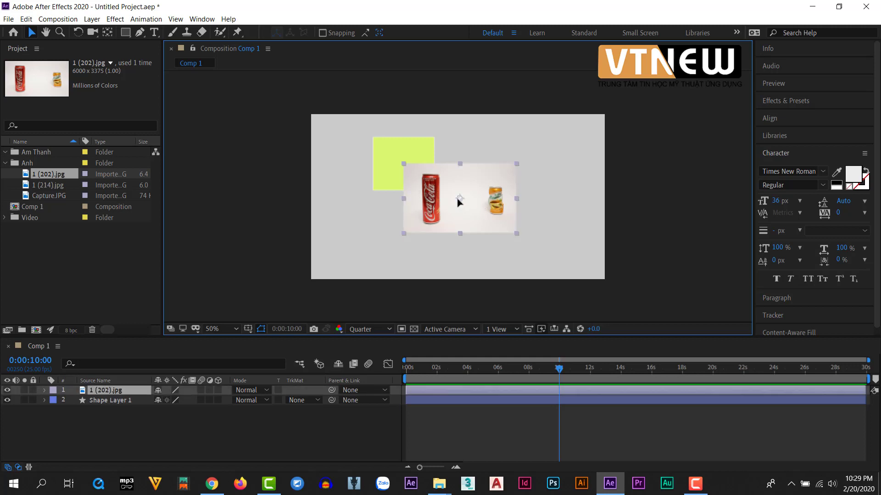
Step: Move the green rectangle slightly down and left, and bring Shape Layer 1 forward above 1 (202).jpg
click(386, 161)
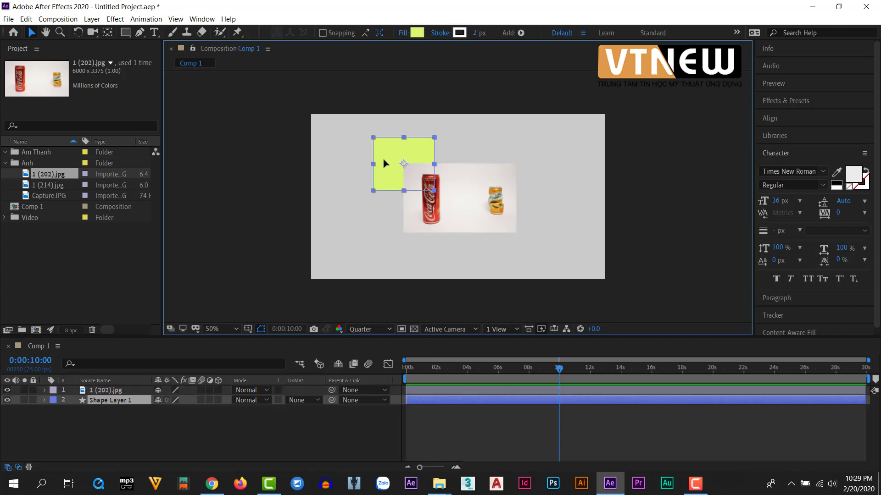
drag(383, 159, 370, 169)
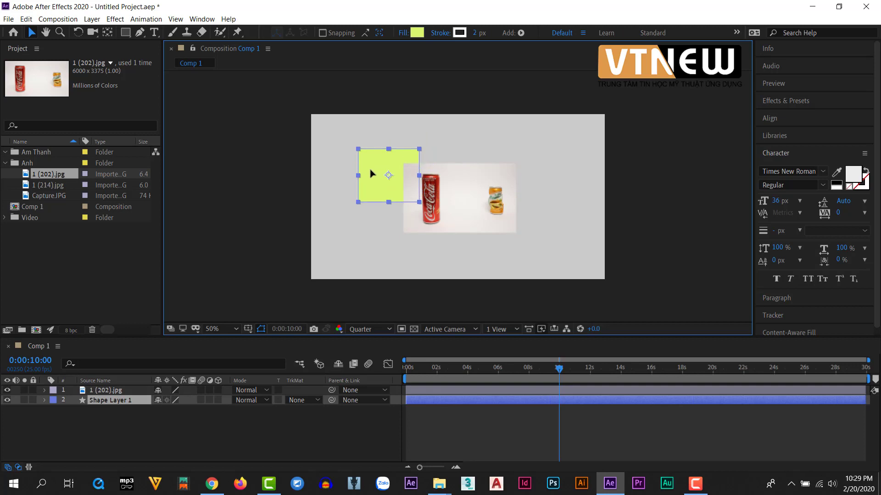
key(Return)
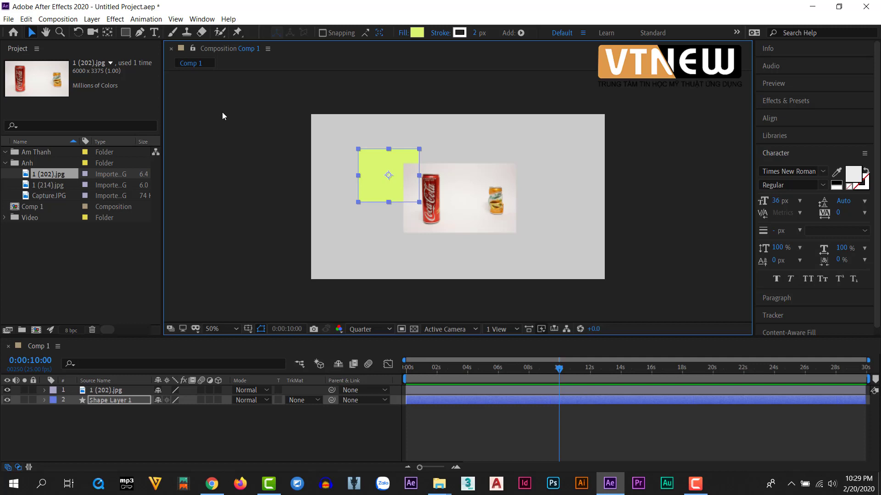
key(ctrl+bracketright)
key(ctrl+bracketleft)
key(ctrl+bracketright)
key(ctrl+bracketleft)
key(ctrl+bracketright)
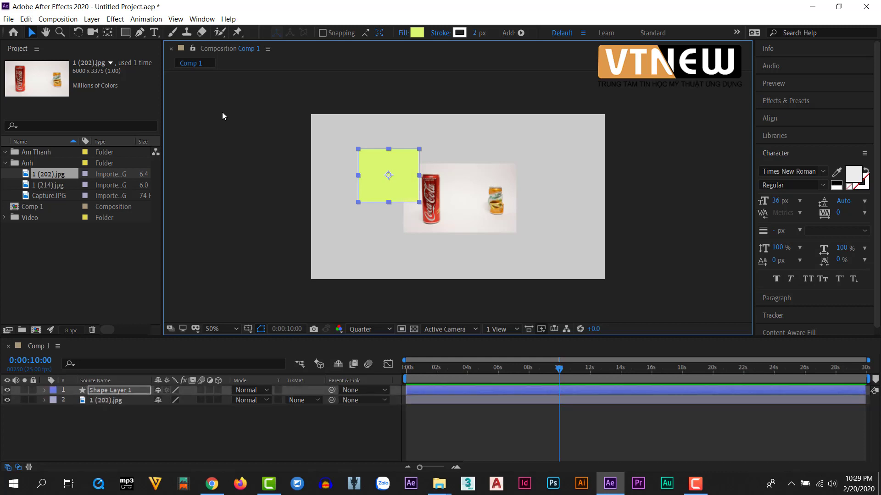
Step: Examine the layer Arrange commands and their shortcuts for Shape Layer 1 and for 1 (202).jpg
click(92, 19)
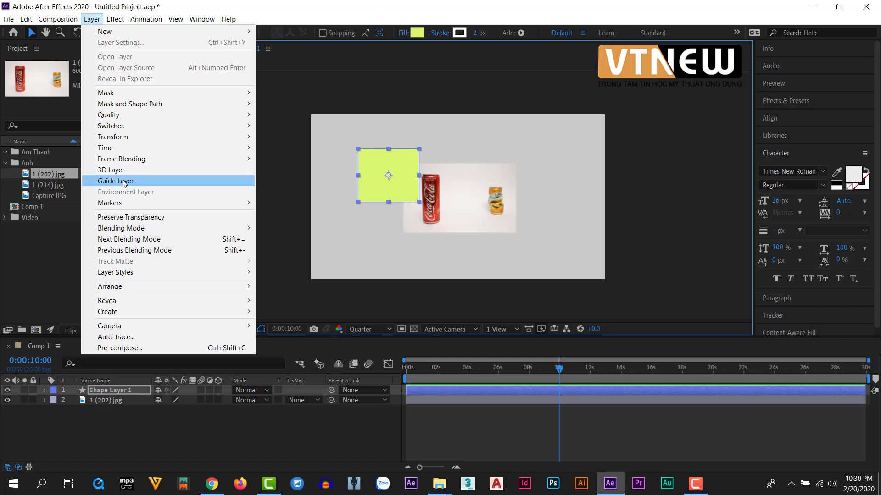
mouse_move(111, 293)
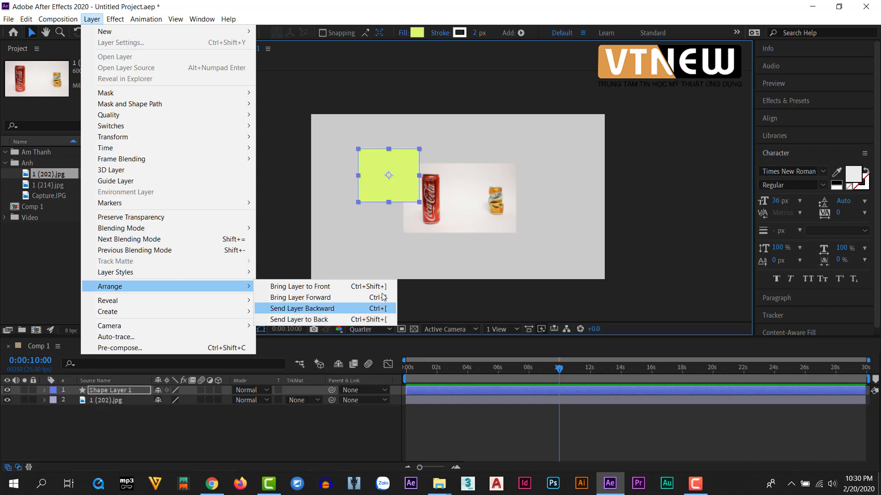
click(115, 428)
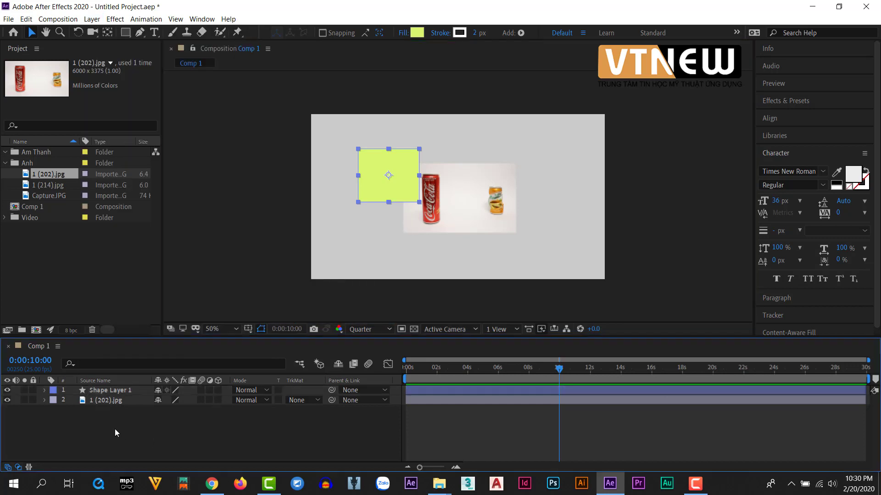
mouse_move(106, 403)
mouse_down()
mouse_move(108, 388)
mouse_move(112, 411)
mouse_up()
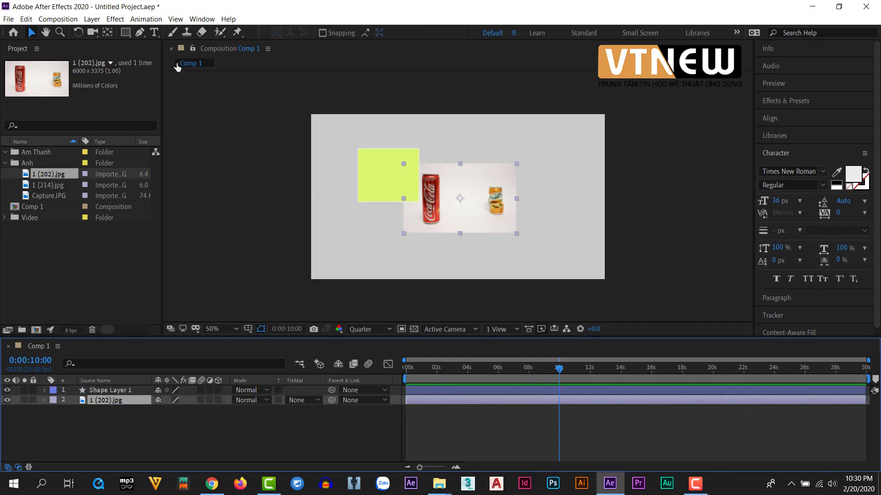
click(92, 20)
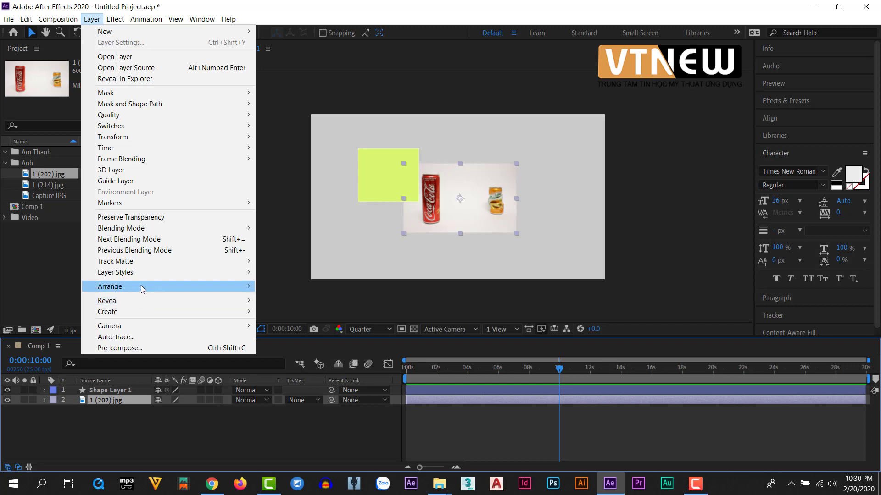
mouse_move(141, 286)
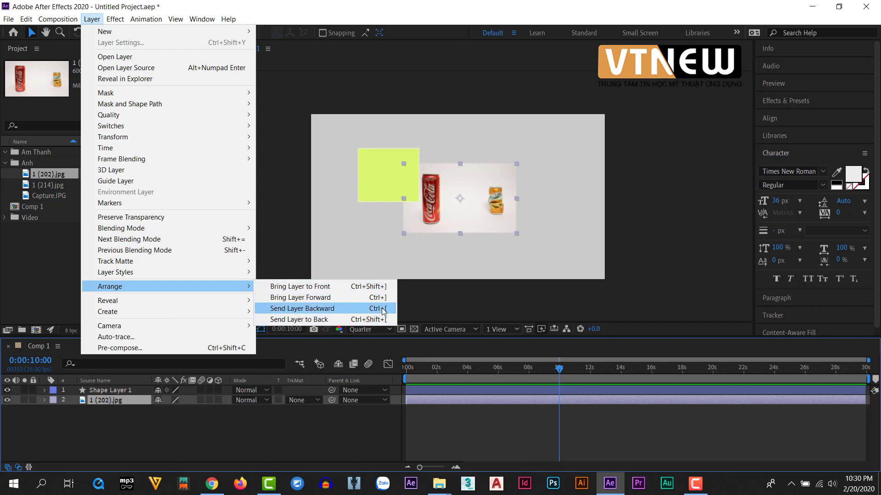
click(452, 259)
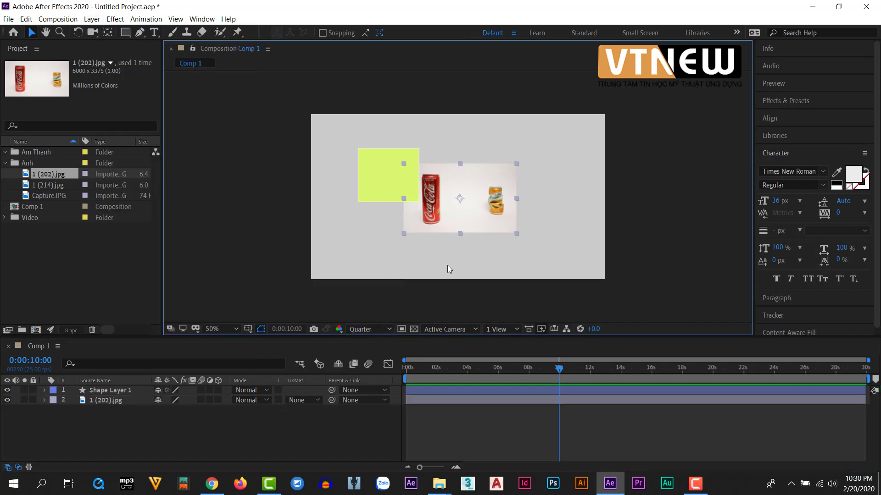
Step: Move the green rectangle slightly up and right so it covers the image's upper-left corner
click(143, 412)
drag(395, 178, 404, 172)
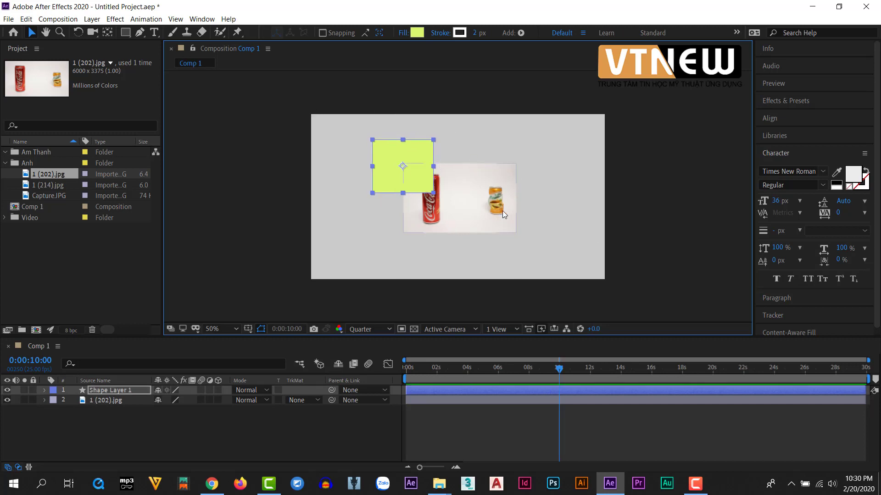
Step: Explore the composition by panning with the Hand tool and zooming in and out
key(h)
drag(502, 211, 557, 193)
drag(396, 244, 512, 191)
drag(635, 117, 456, 165)
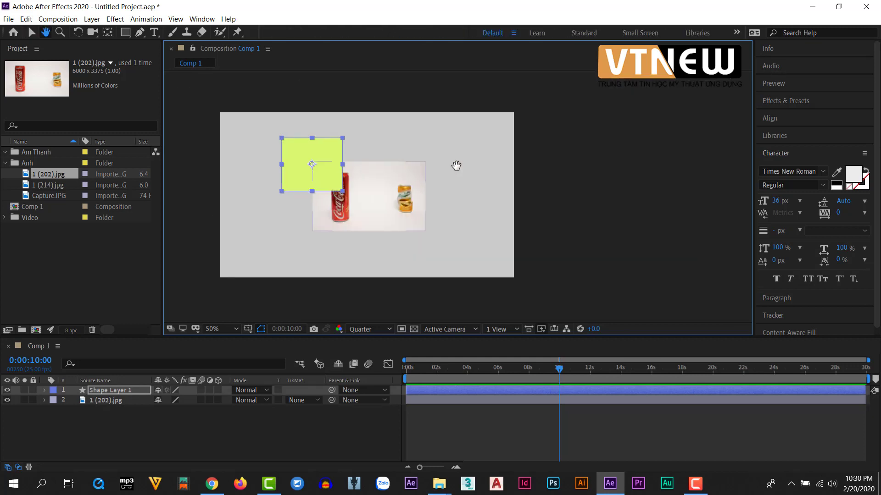
key(v)
scroll(439, 188, up, 3)
scroll(439, 188, down, 3)
scroll(442, 190, up, 1)
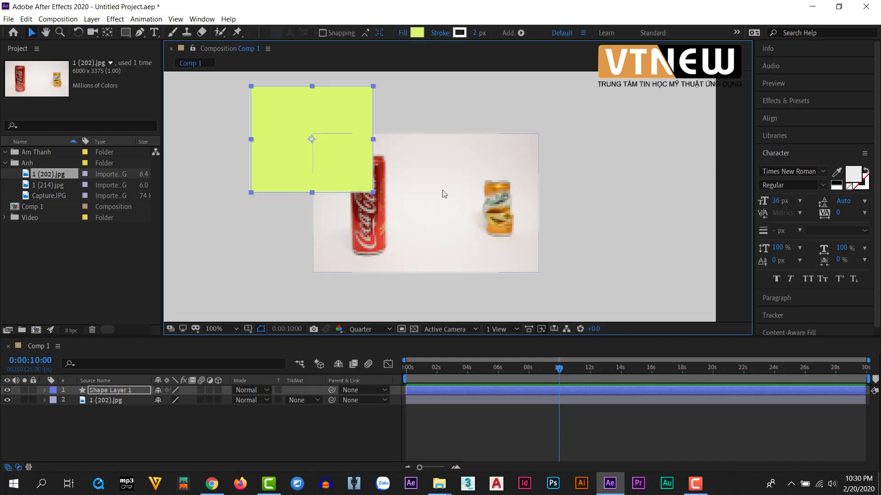
scroll(443, 190, down, 2)
scroll(442, 190, up, 1)
drag(439, 191, 490, 185)
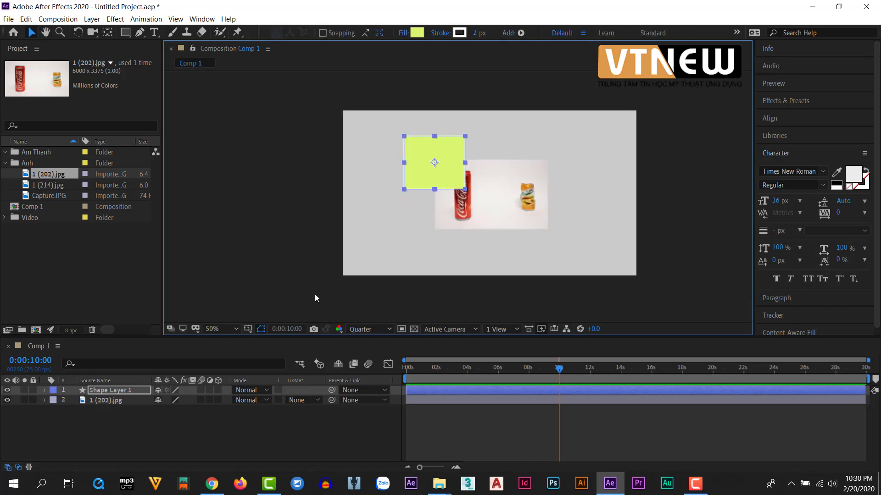
Step: Fit the composition to its viewer and toggle the Composition panel between maximized and normal size
click(235, 329)
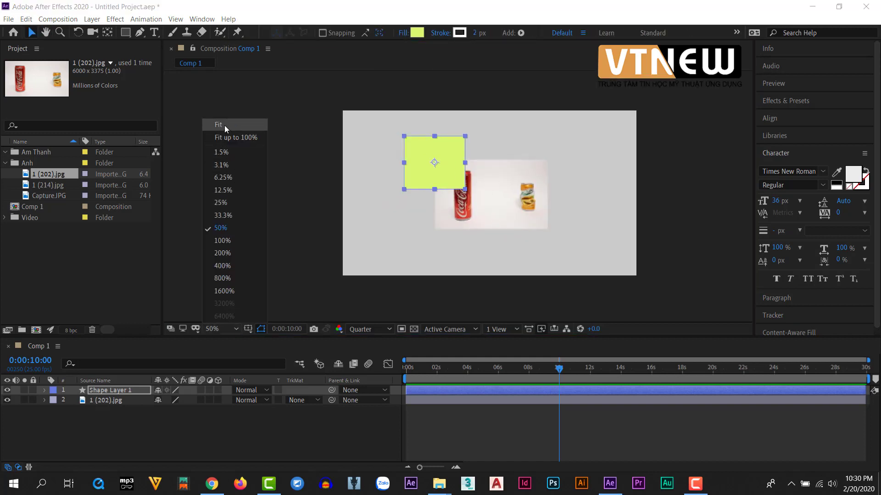
click(224, 125)
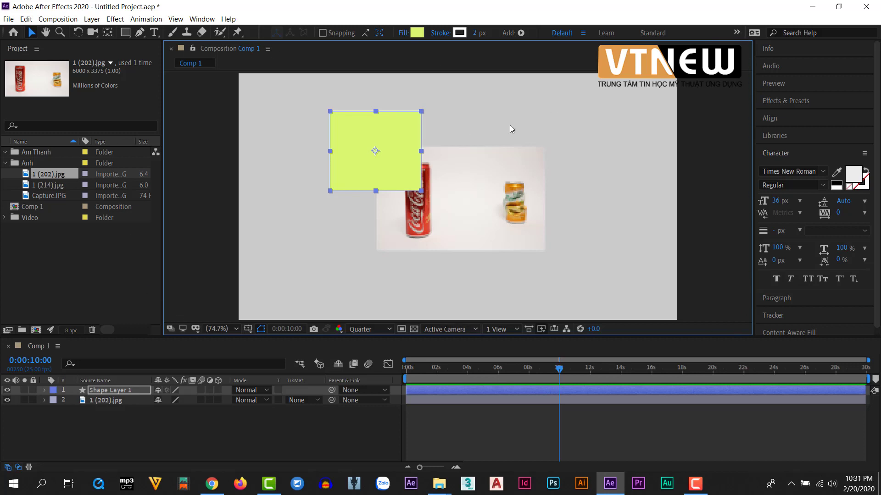
key(grave)
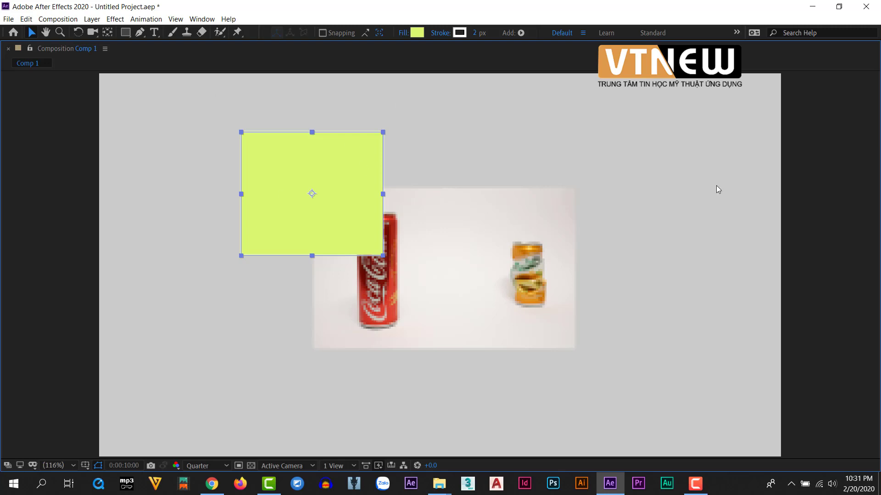
key(grave)
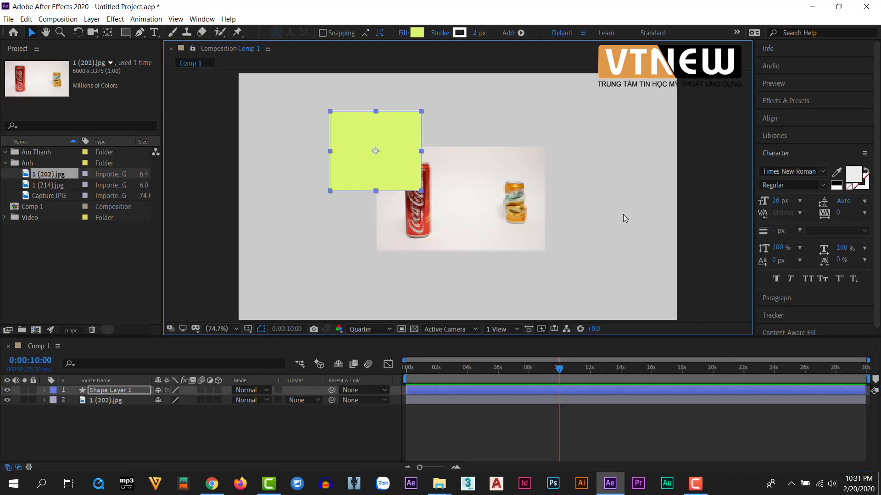
key(grave)
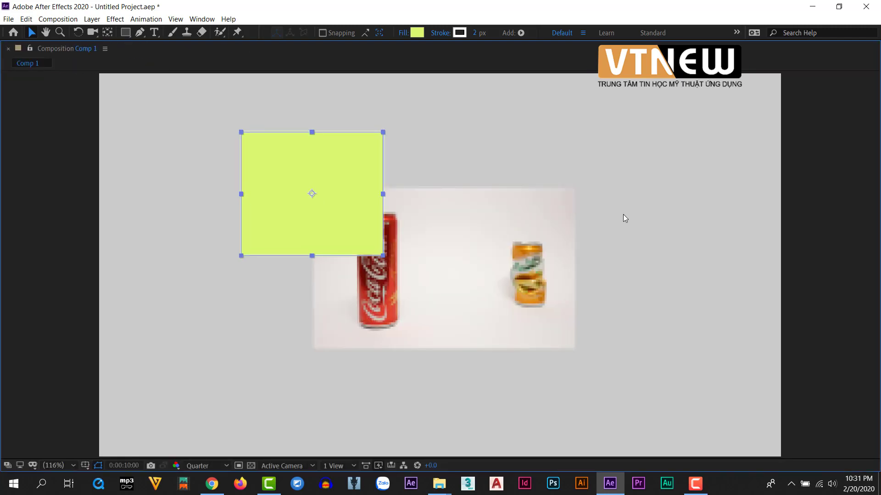
key(grave)
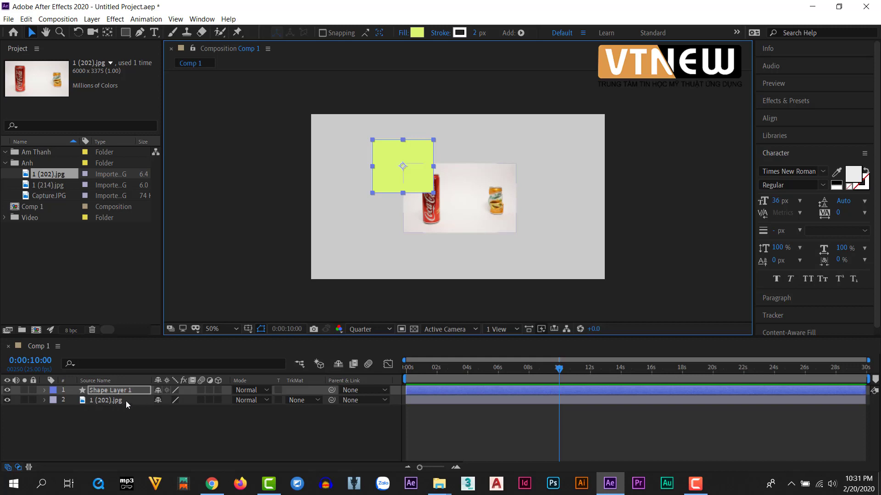
Step: Inspect the Transform properties of the 1 (202).jpg layer and collapse them again
click(44, 400)
click(54, 410)
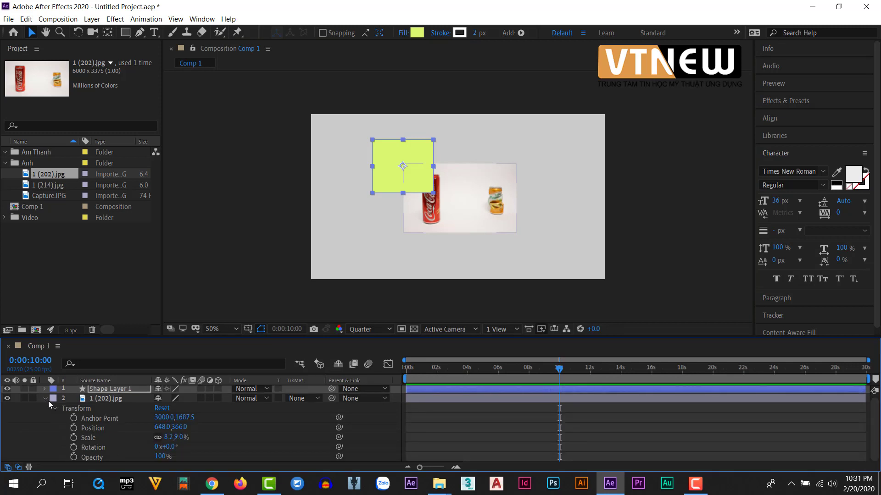
click(44, 399)
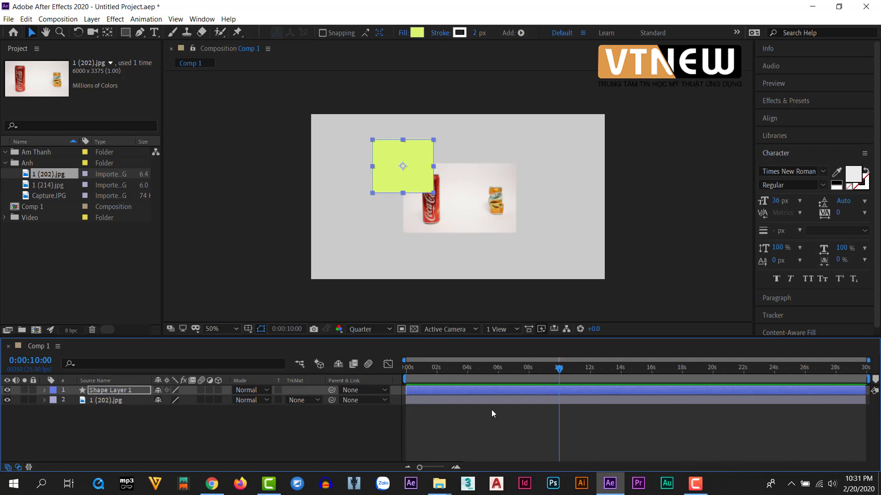
Step: Scrub Comp 1's current time indicator back from the middle of the timeline and fine-position it at 0:00:05:19
drag(561, 370, 475, 395)
click(559, 426)
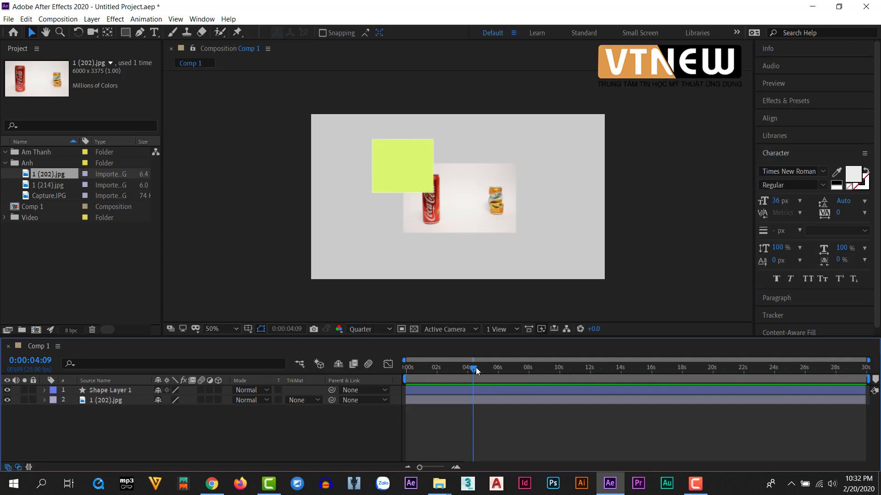
mouse_move(476, 367)
mouse_down()
mouse_move(510, 370)
mouse_move(486, 377)
mouse_up()
key(equal)
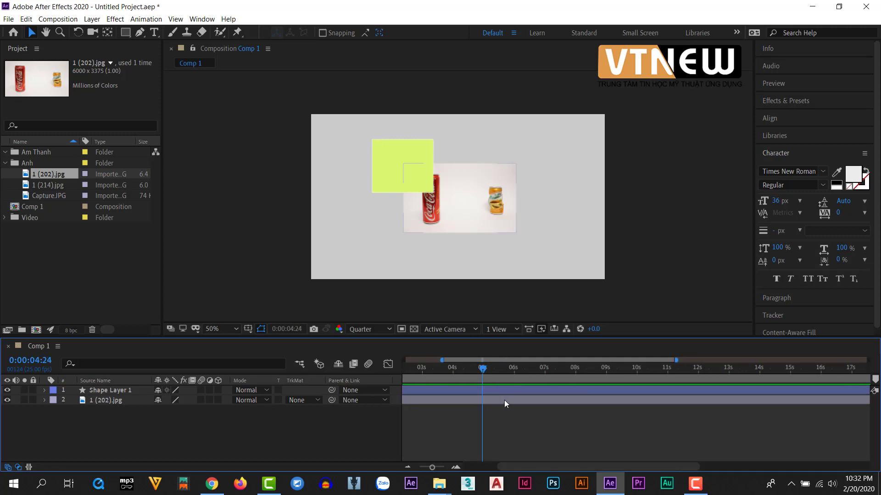
key(equal)
click(530, 374)
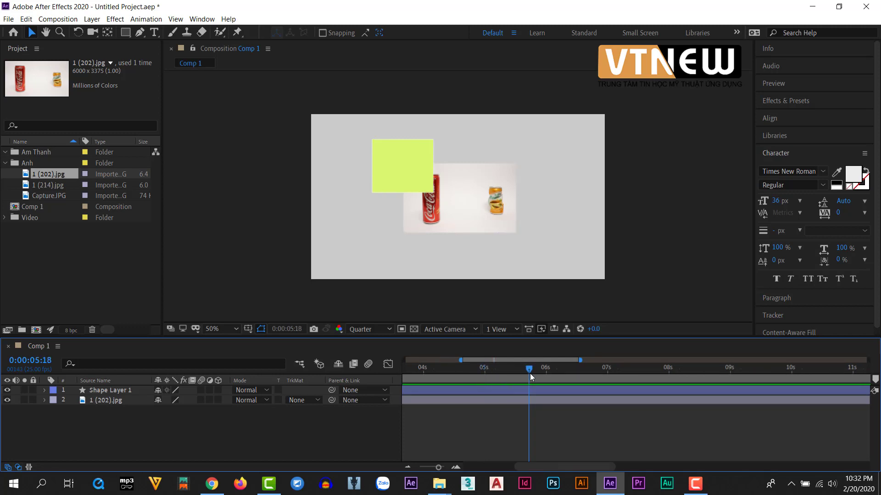
click(531, 379)
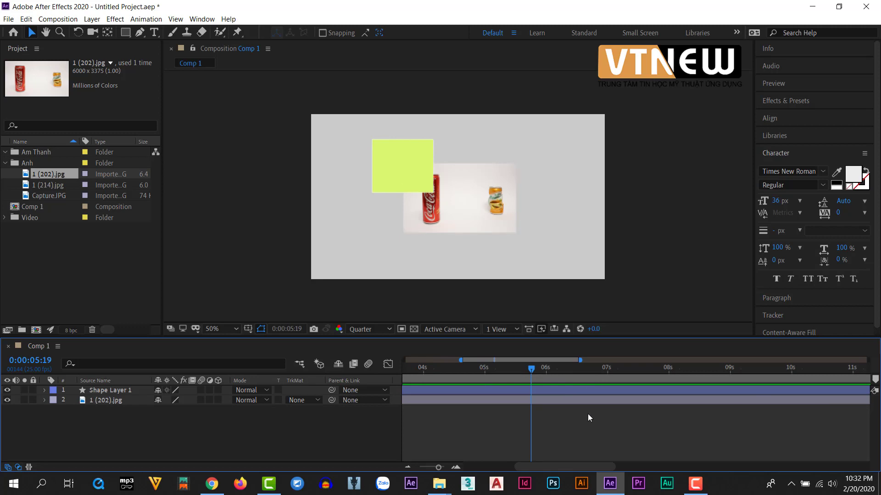
Step: Explore Comp 1's timeline by panning along it and zooming the time ruler out and in, ending on the first six seconds
drag(587, 413, 668, 422)
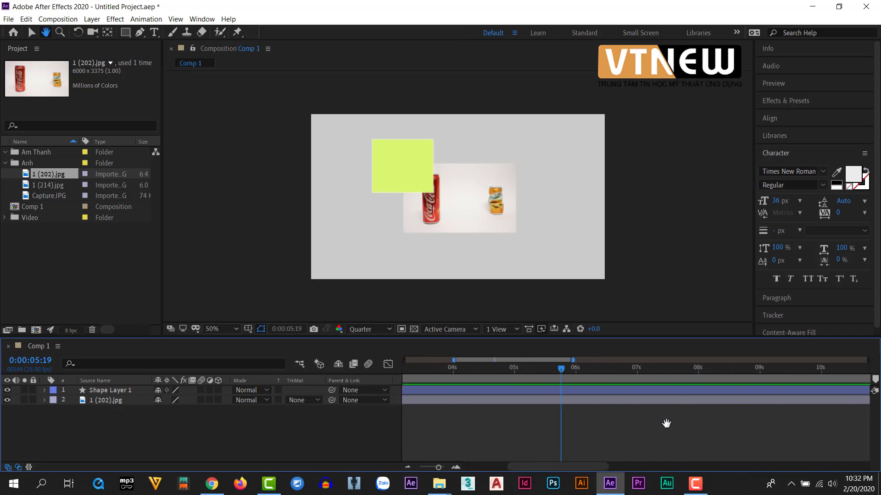
key(minus)
key(minus)
key(minus)
key(equal)
key(equal)
key(equal)
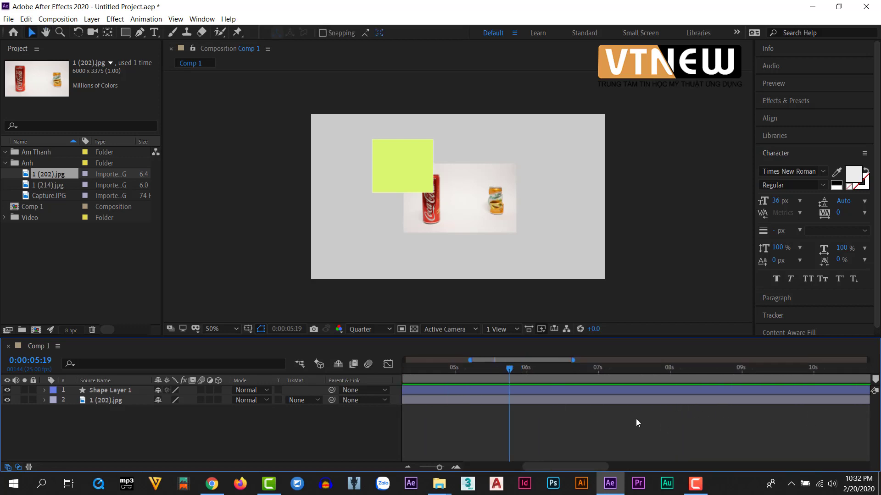
drag(550, 408, 856, 427)
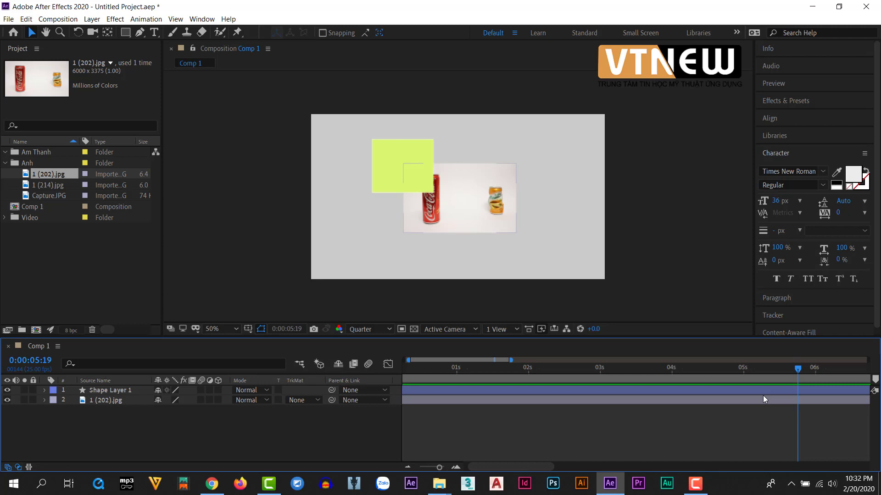
click(754, 434)
Step: Move the current time indicator between several points within the first six seconds, ending at 0:00:05:06
mouse_move(799, 370)
mouse_down()
mouse_move(745, 371)
mouse_move(770, 382)
mouse_move(805, 378)
mouse_move(795, 373)
mouse_up()
mouse_move(788, 368)
mouse_down()
mouse_move(670, 373)
mouse_move(832, 384)
mouse_move(784, 373)
mouse_up()
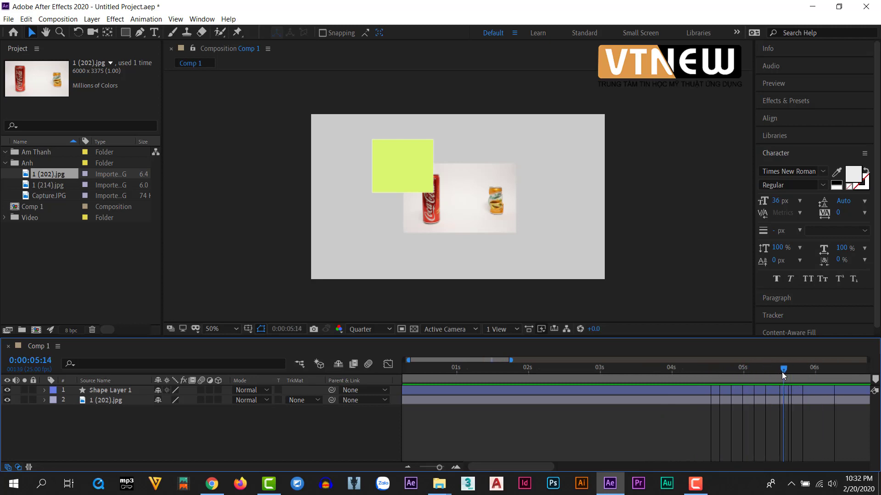
click(601, 377)
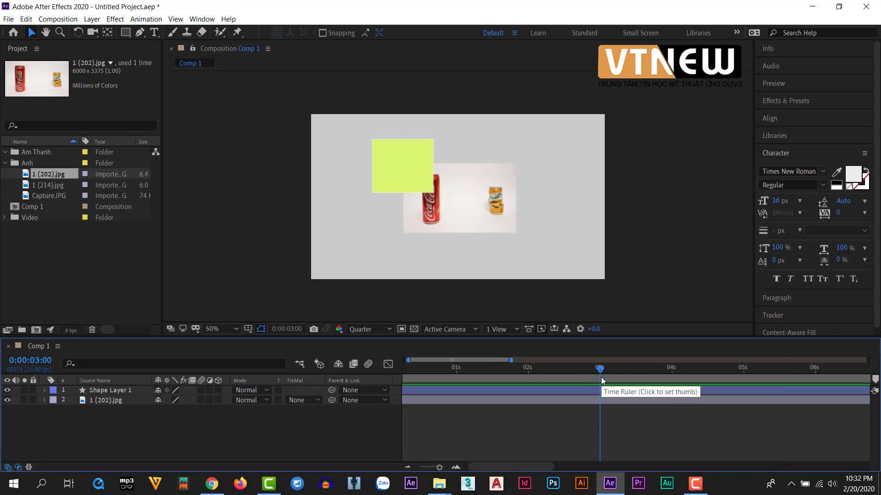
click(488, 378)
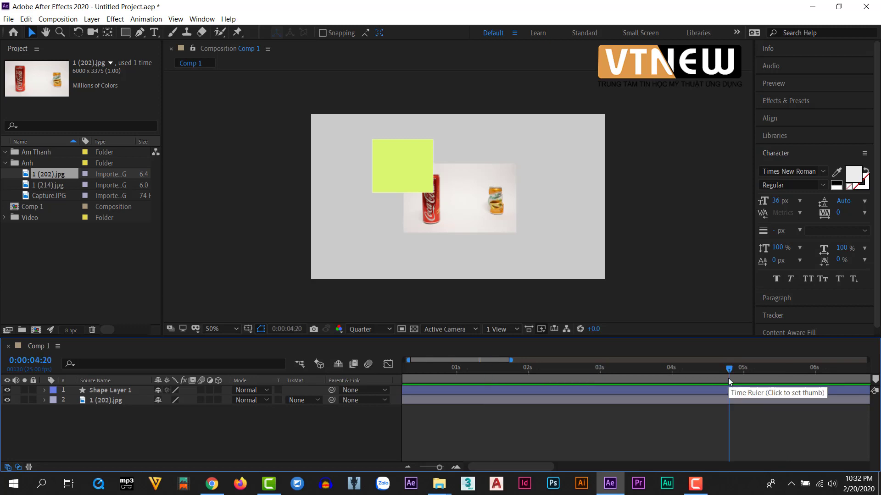
click(637, 378)
click(583, 377)
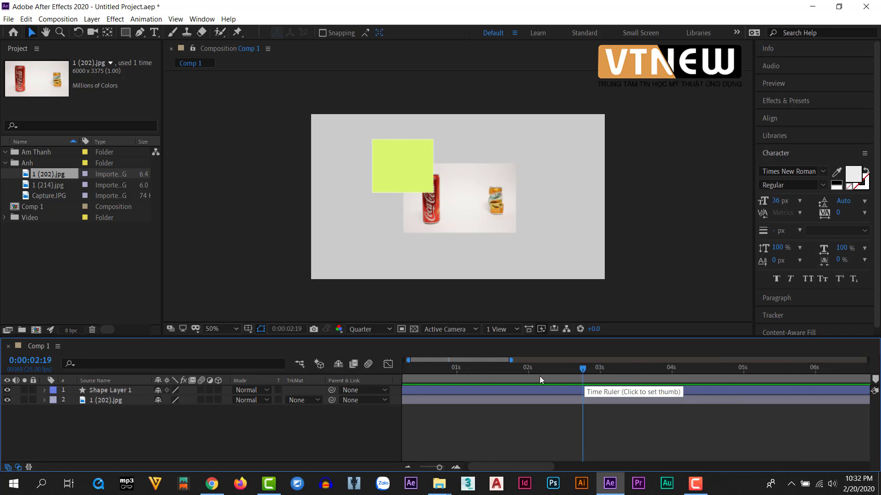
click(684, 379)
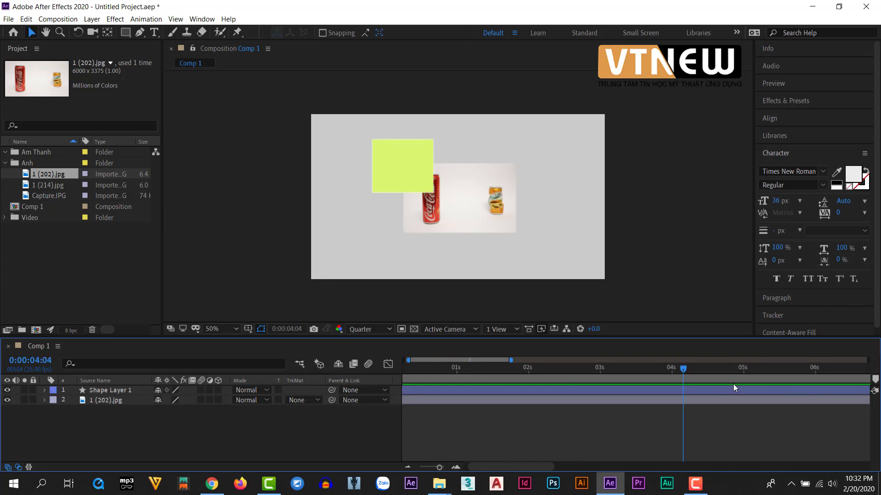
click(760, 376)
Step: Pan the timeline with the Hand tool to set the current time to 0:00:10:16 and after that 0:00:07:22
key(h)
drag(759, 405, 488, 403)
key(v)
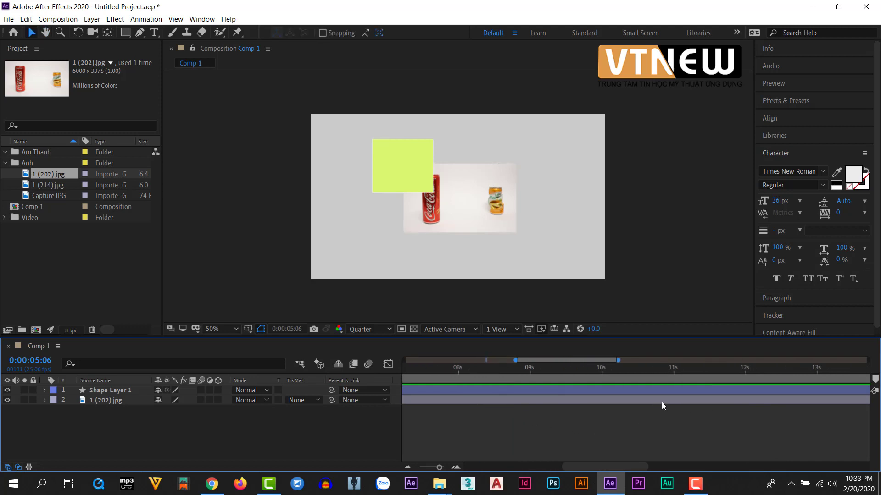
click(648, 379)
key(h)
drag(574, 430, 806, 431)
key(v)
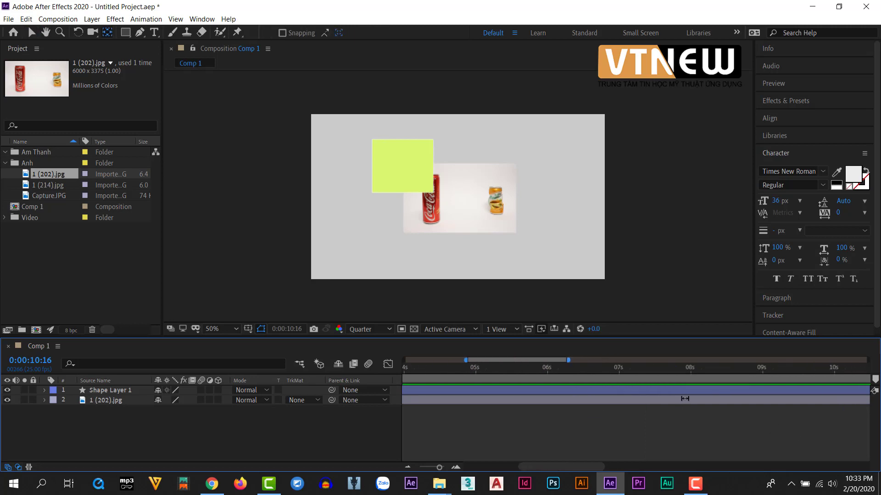
click(683, 380)
Step: Return to the beginning of the timeline and scrub the current time indicator back to 0:00:01:06
click(643, 390)
click(652, 411)
scroll(660, 466, left, 3)
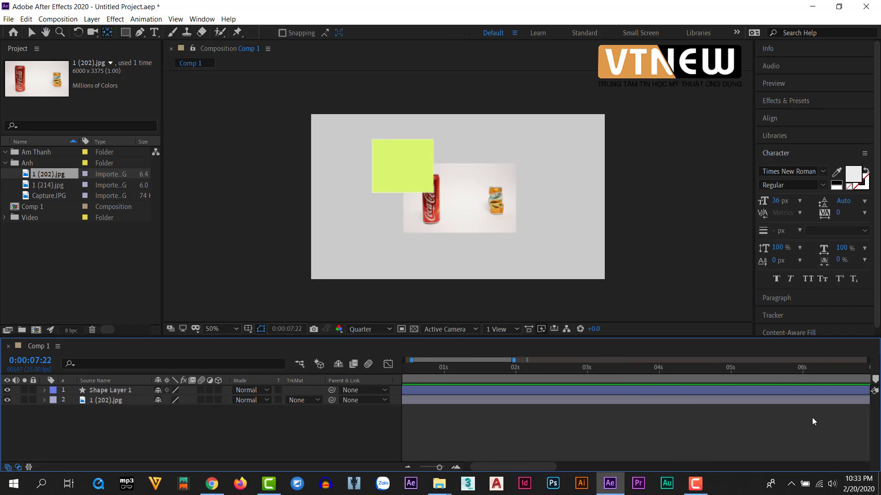
click(656, 378)
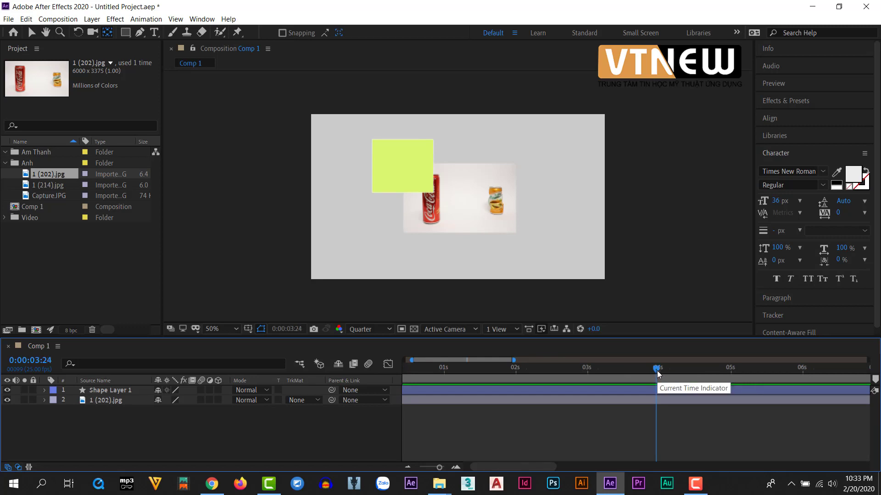
drag(657, 372, 615, 381)
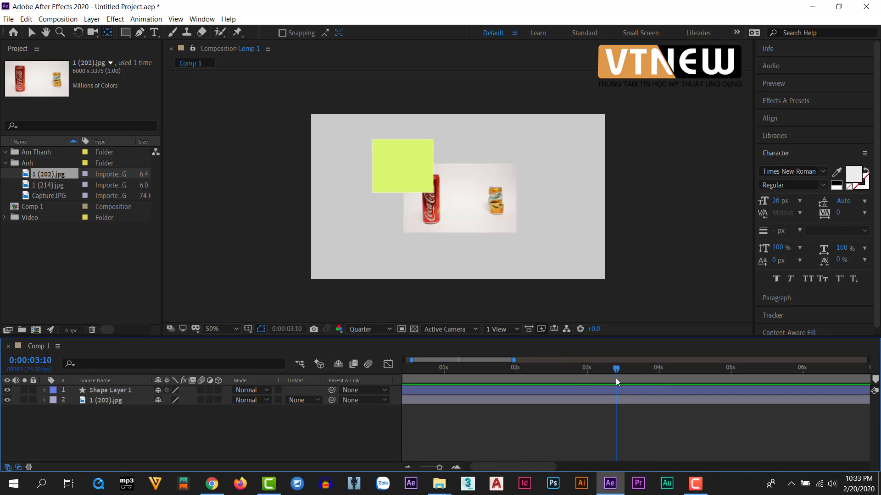
scroll(659, 373, left, 1)
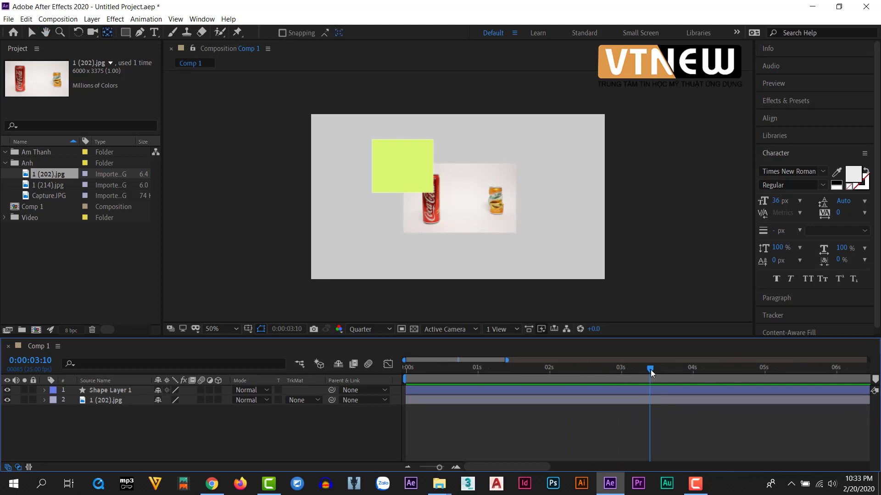
drag(651, 370, 495, 406)
Step: Create a composition named Comp 2 with the HDV/HDTV 720 25 preset, a 30-second duration and a light gray background
click(450, 389)
click(314, 411)
click(36, 330)
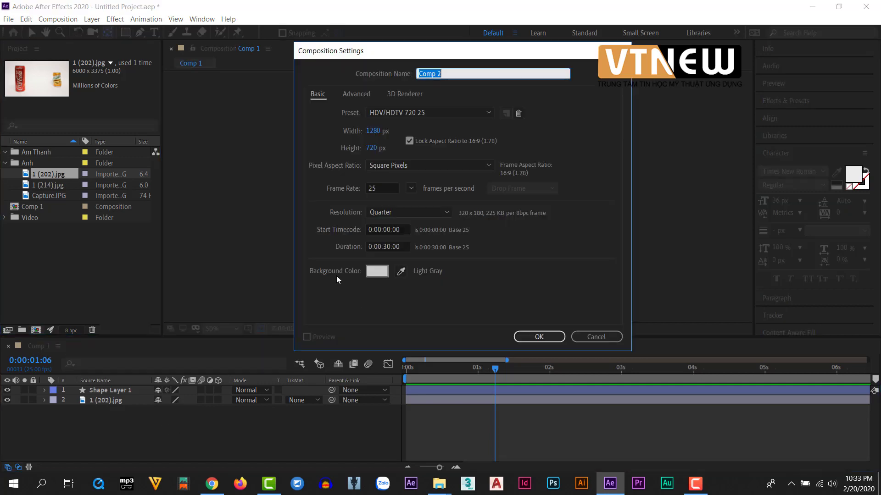
click(535, 337)
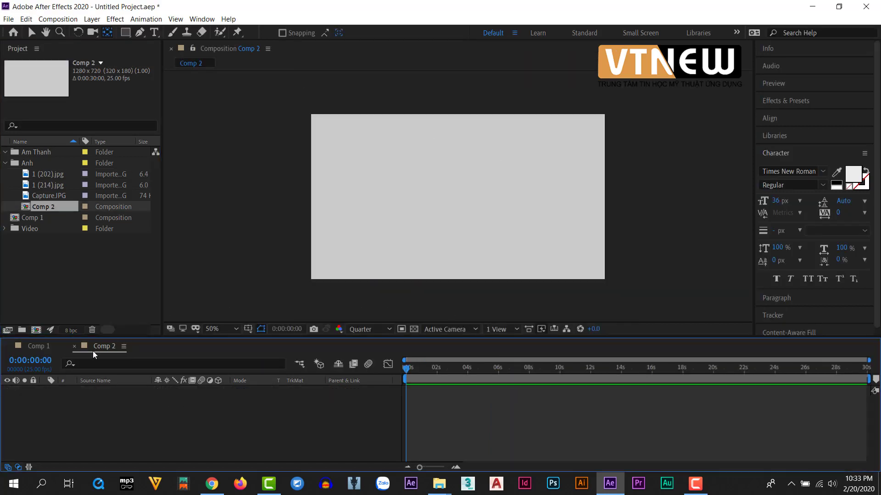
Step: Close the Comp 1 timeline and reopen Comp 1 from the project items, switching between Comp 1 and Comp 2
click(33, 347)
click(90, 348)
click(9, 346)
double_click(32, 217)
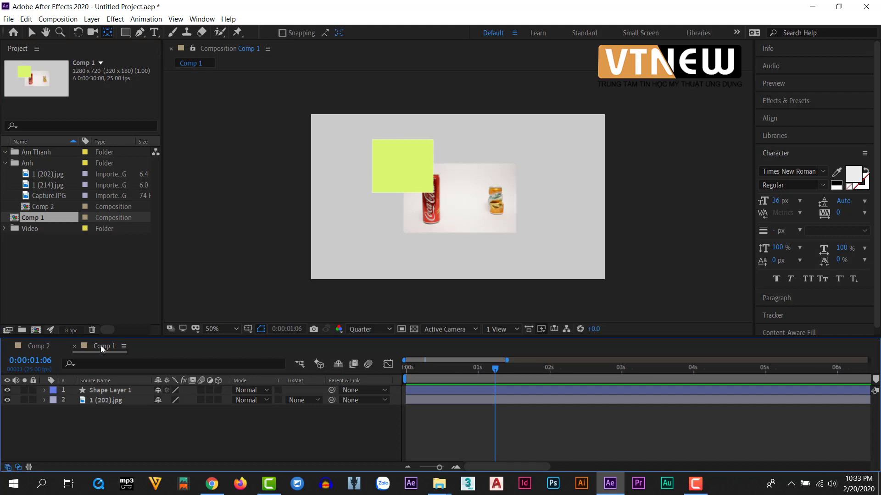
click(40, 349)
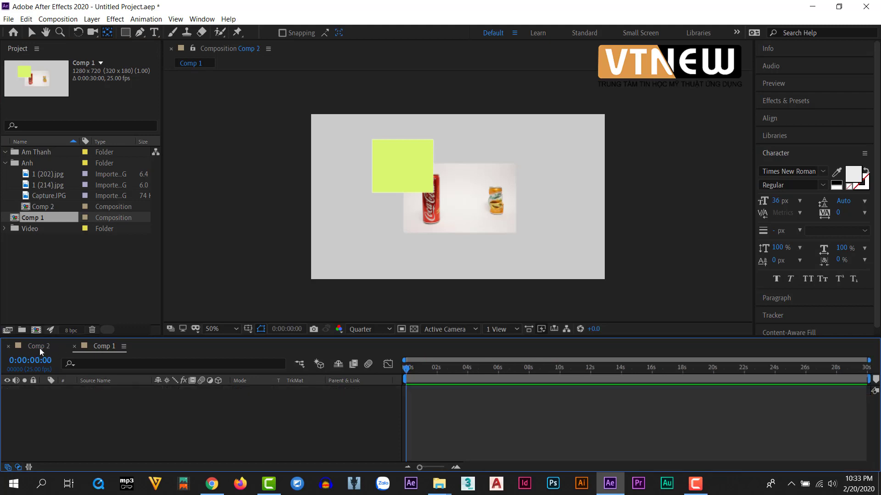
click(98, 347)
key(ctrl+w)
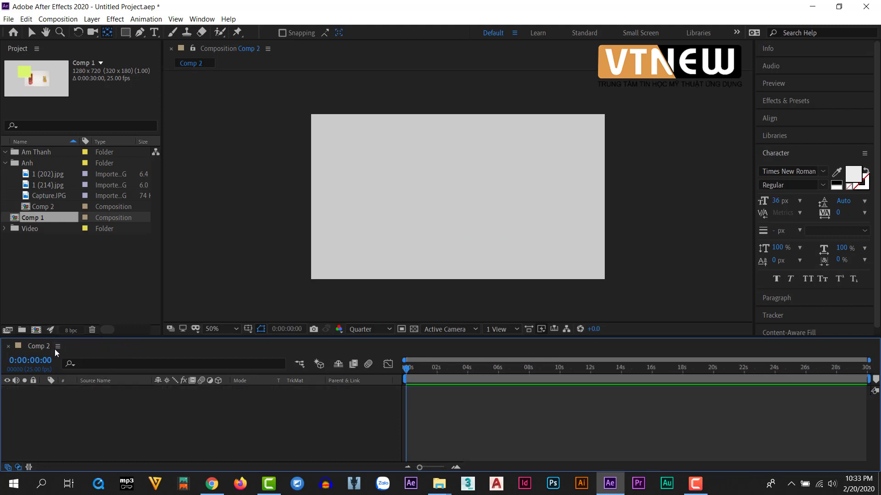
double_click(31, 218)
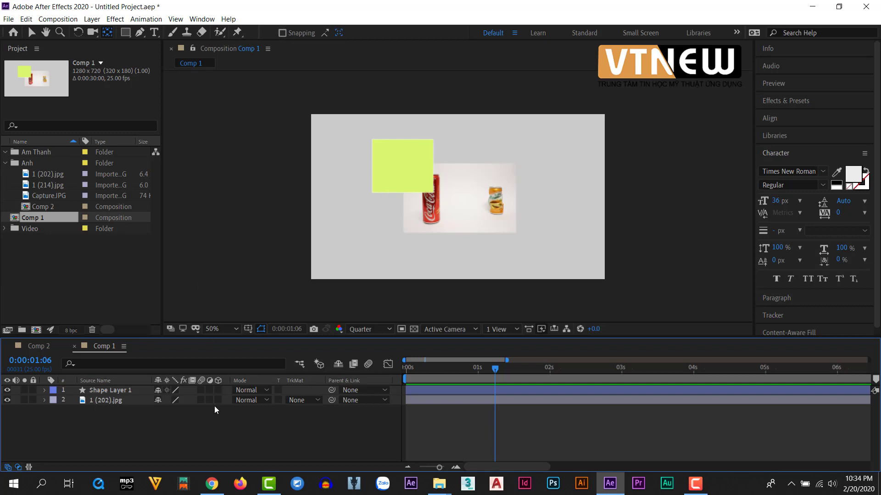
Step: Hide the Tools bar and display it again
click(58, 390)
click(106, 293)
click(202, 19)
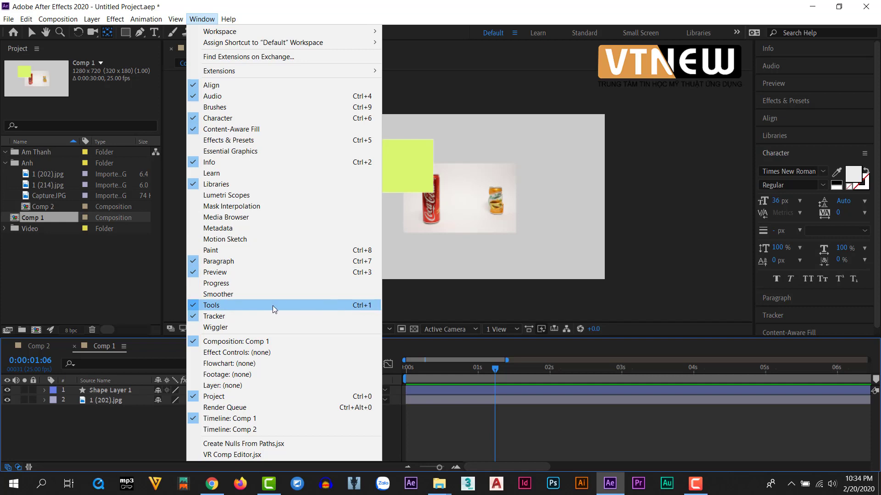
click(225, 305)
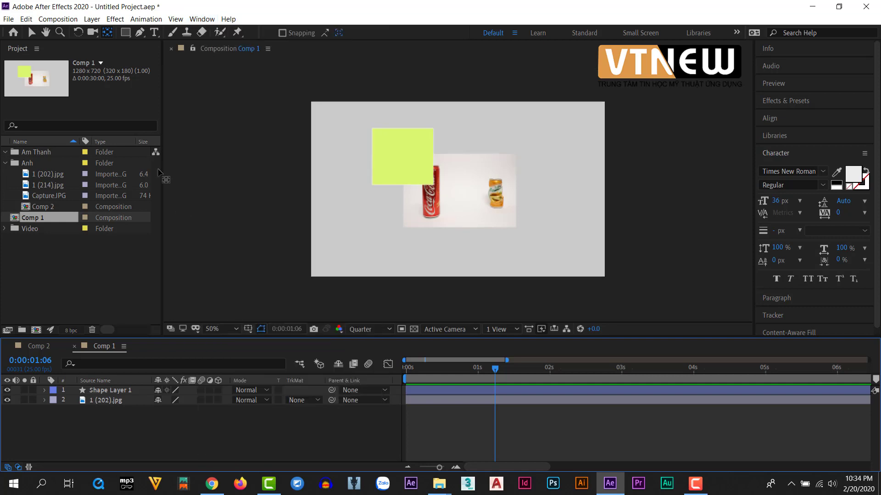
key(ctrl+1)
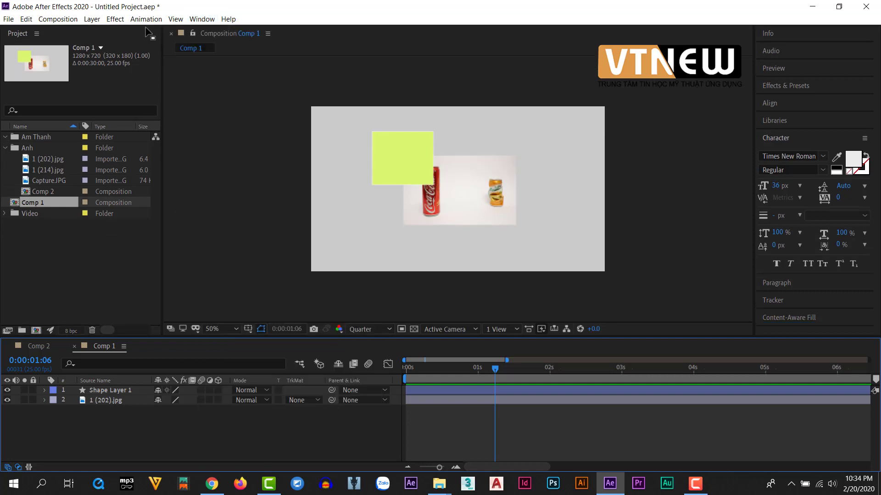
click(202, 19)
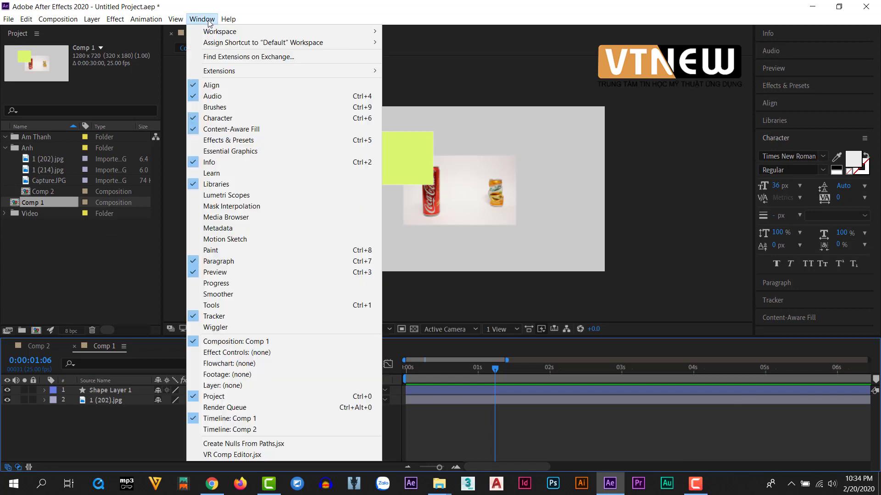
click(283, 305)
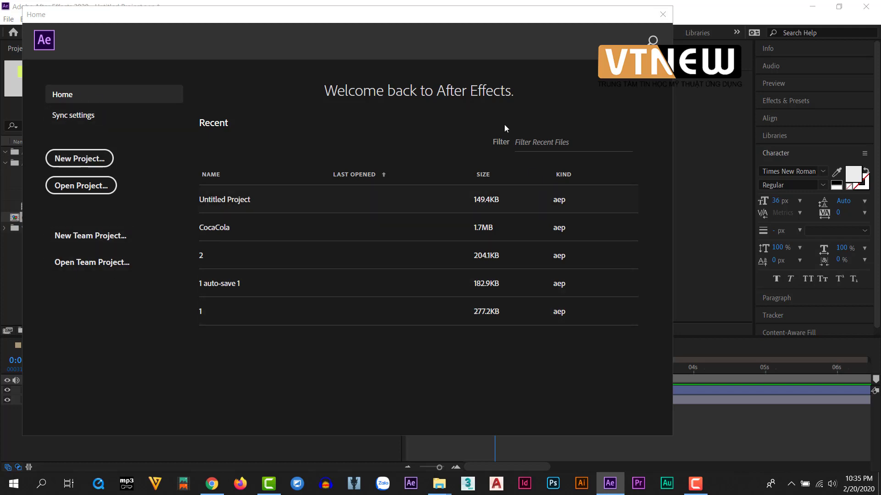
Step: Close the Home screen and reposition the lime square to the upper middle and the can photo to the lower left of Comp 1's frame
click(662, 17)
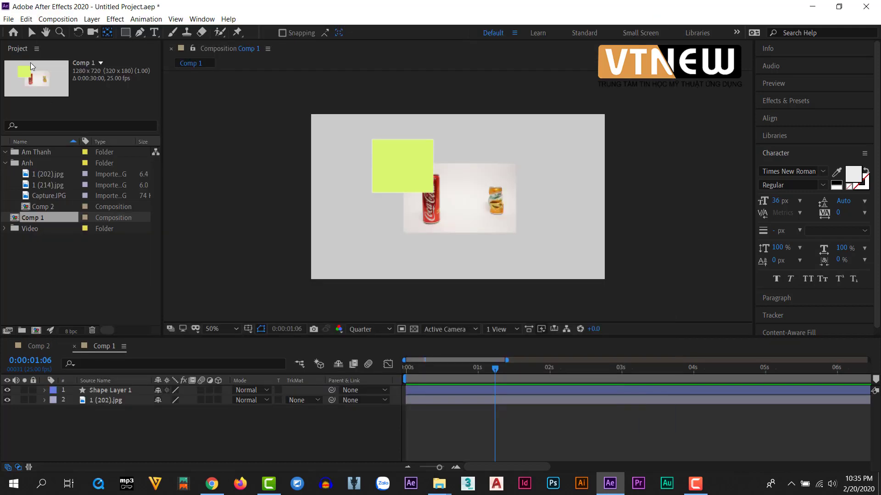
click(30, 33)
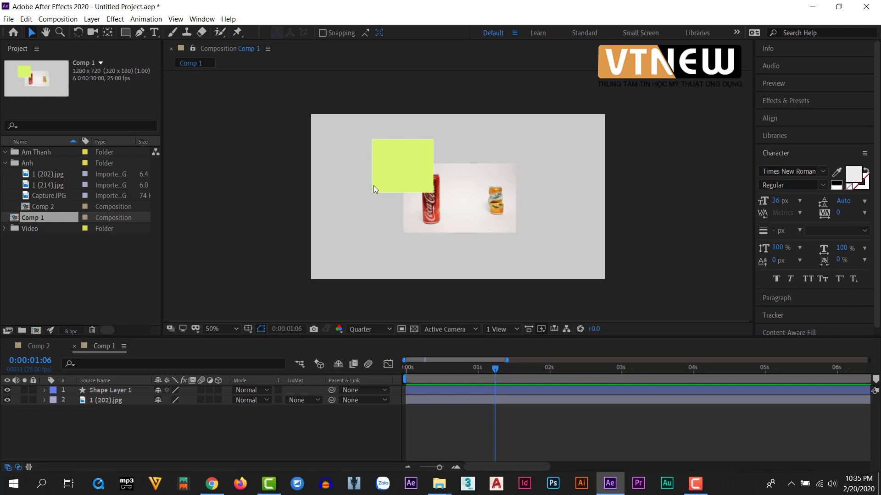
click(395, 172)
mouse_move(395, 172)
mouse_down()
mouse_move(373, 199)
mouse_move(433, 158)
mouse_move(382, 176)
mouse_up()
drag(480, 218, 506, 211)
drag(410, 178, 478, 165)
drag(454, 221, 376, 239)
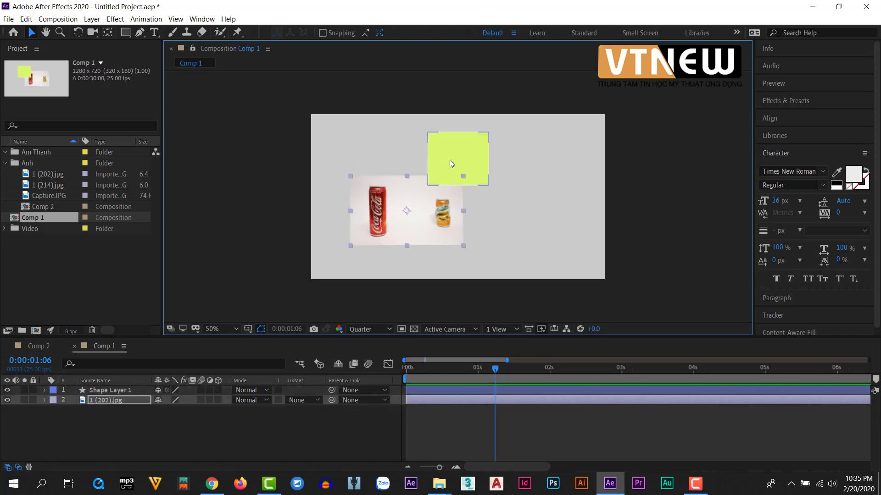
drag(451, 164, 444, 172)
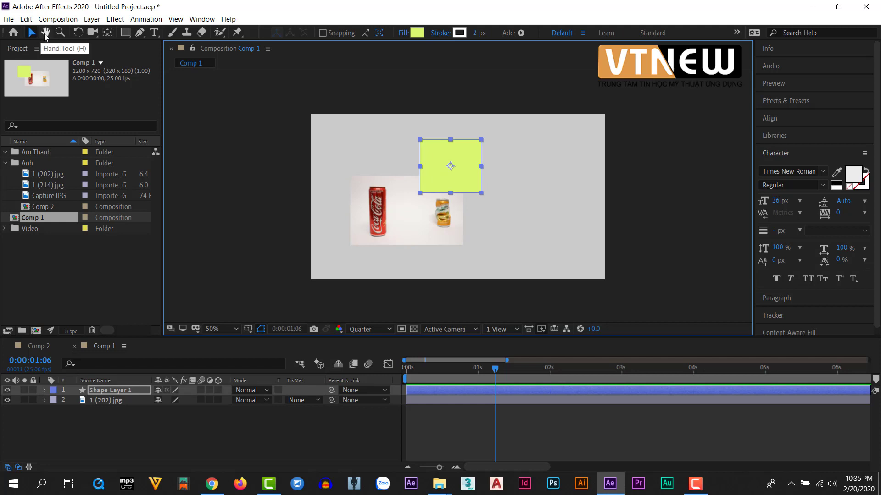
Step: Pan around the Comp 1 view with the Hand tool, alternating with the Selection tool
click(46, 33)
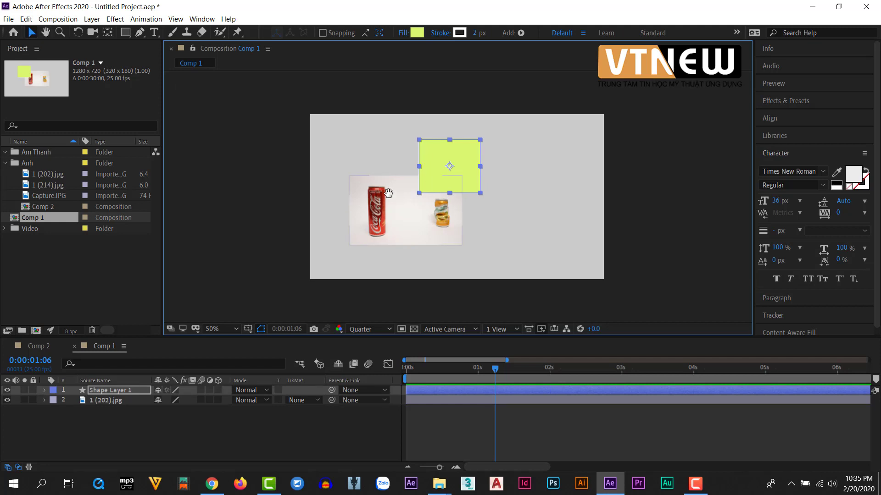
mouse_move(439, 225)
mouse_down()
mouse_move(448, 230)
mouse_move(419, 188)
mouse_move(448, 153)
mouse_move(423, 179)
mouse_move(354, 173)
mouse_move(386, 152)
mouse_move(436, 163)
mouse_move(392, 170)
mouse_up()
click(31, 32)
key(h)
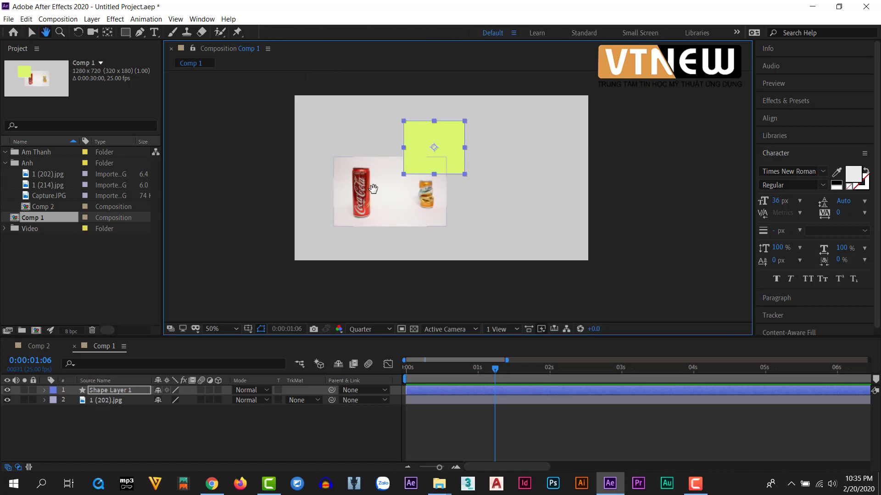
key(v)
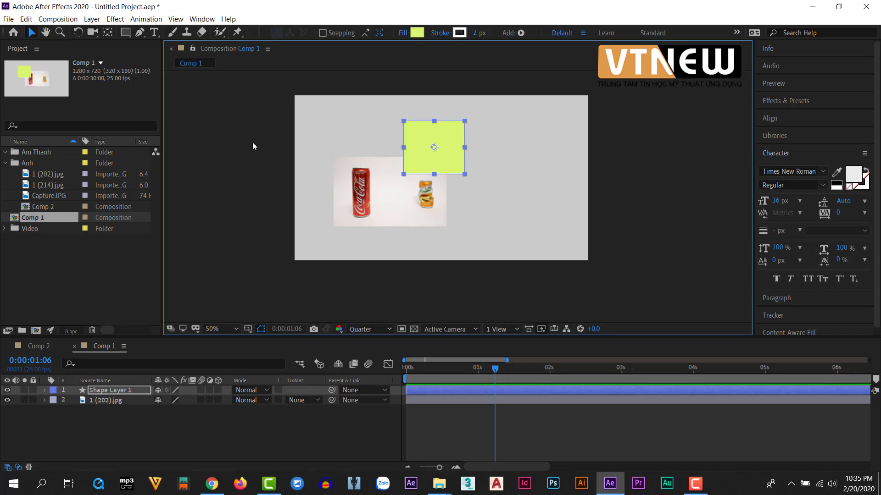
key(h)
mouse_move(324, 186)
mouse_down()
mouse_move(385, 164)
mouse_move(272, 169)
mouse_move(288, 134)
mouse_move(311, 131)
mouse_move(301, 149)
mouse_up()
key(v)
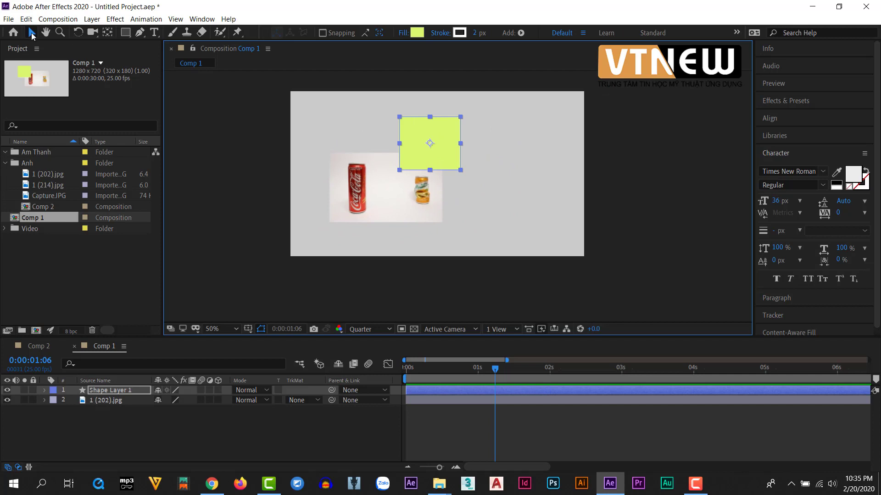
click(46, 32)
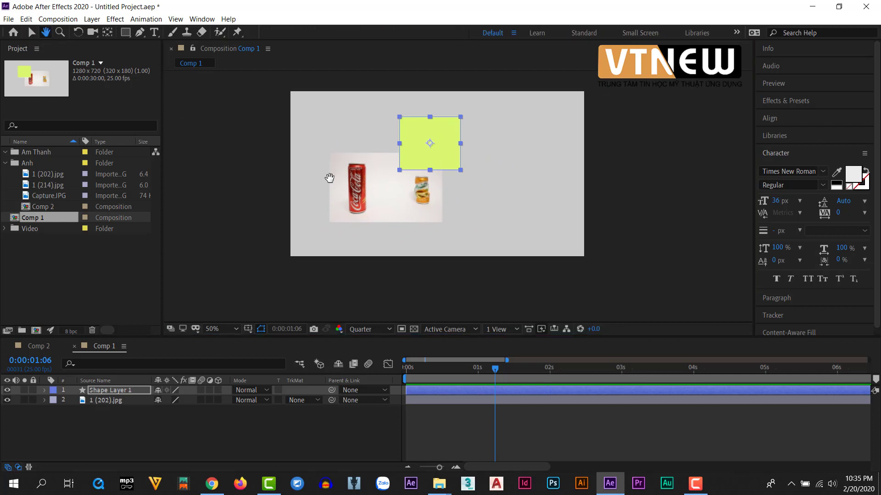
drag(330, 178, 311, 149)
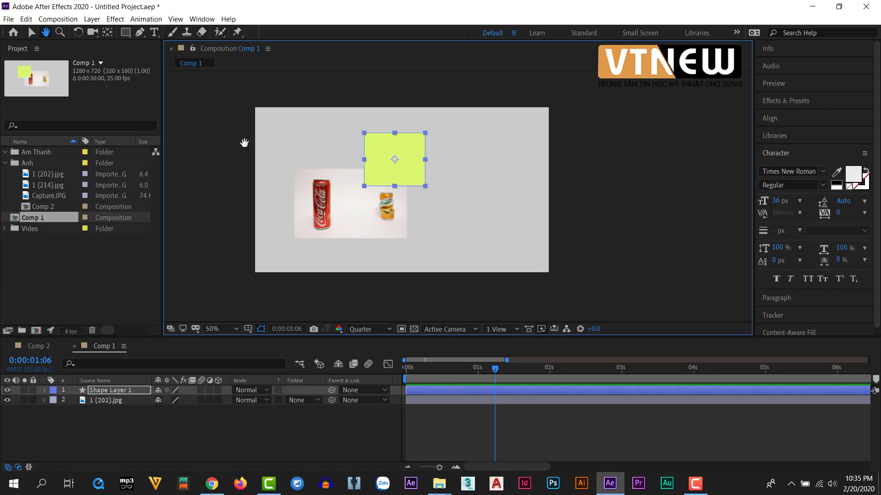
click(30, 33)
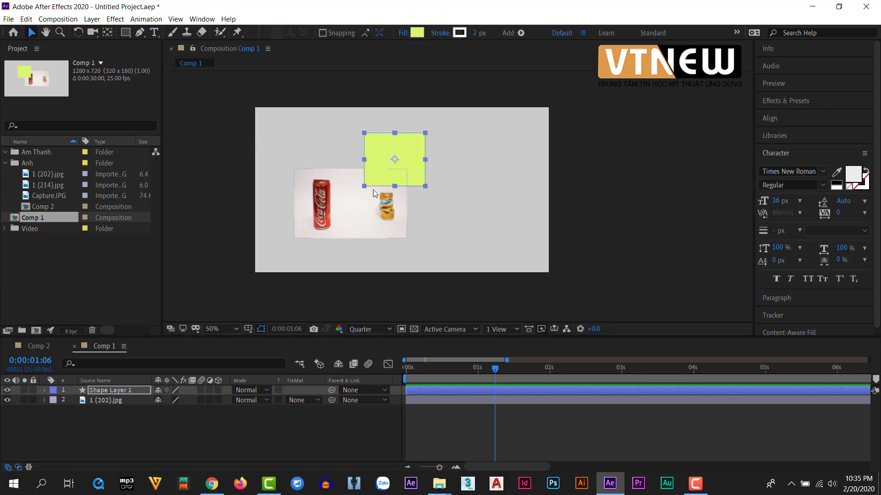
Step: Magnify the orange can to 200% with the Zoom tool and return the view to 50%
click(60, 32)
drag(327, 119, 481, 211)
drag(403, 210, 571, 246)
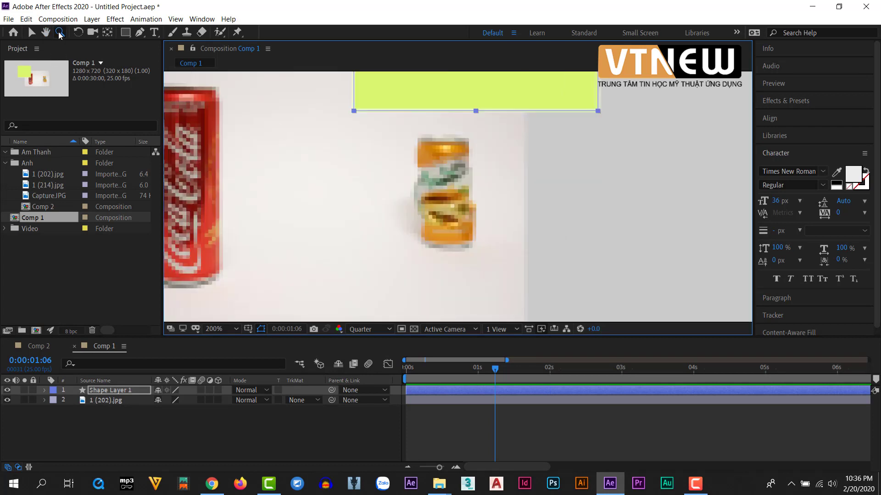
click(31, 32)
key(comma)
key(comma)
key(comma)
key(comma)
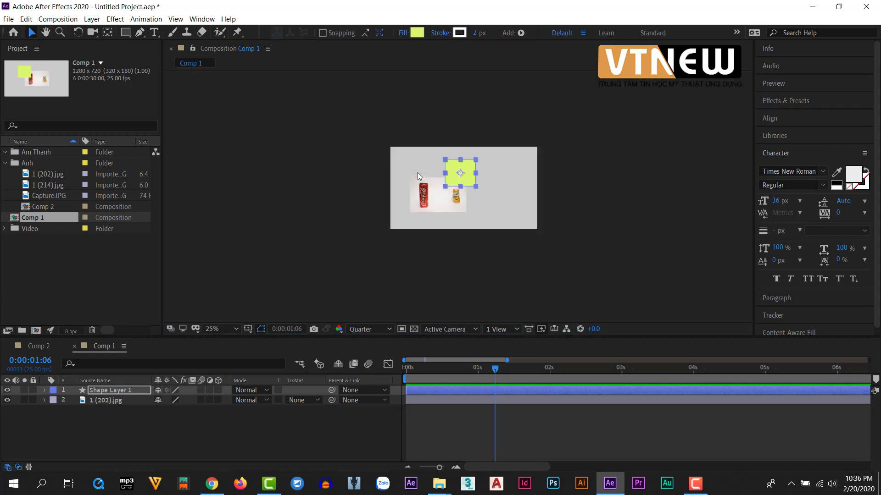
key(period)
key(period)
key(comma)
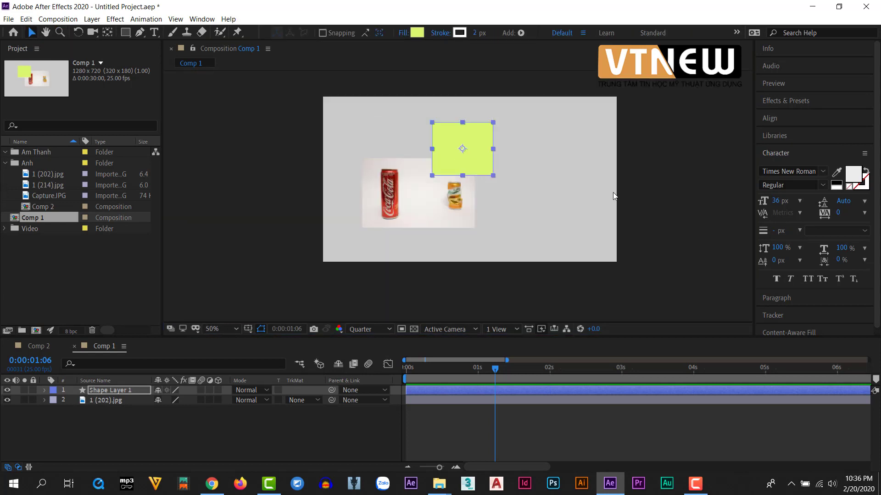
Step: Inspect the square and can photo at several magnifications while panning, finishing at 100% around the photo
click(509, 166)
key(period)
key(space)
drag(493, 150, 488, 240)
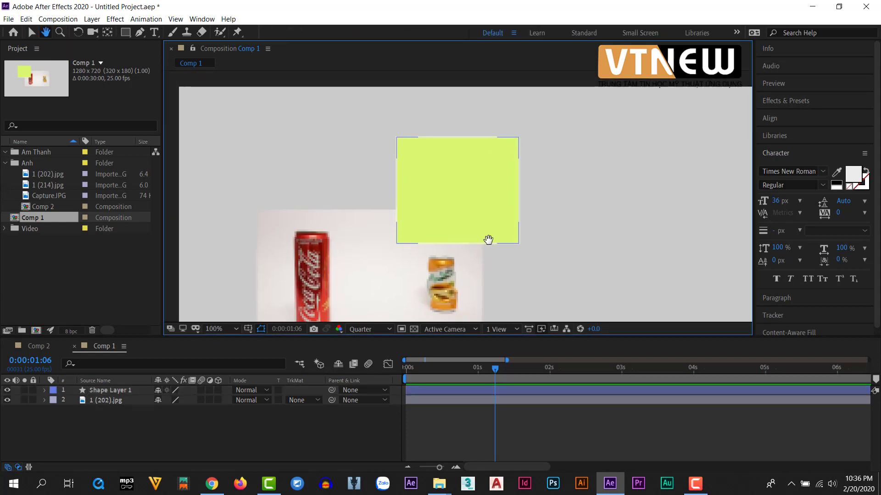
key(period)
key(comma)
key(comma)
key(comma)
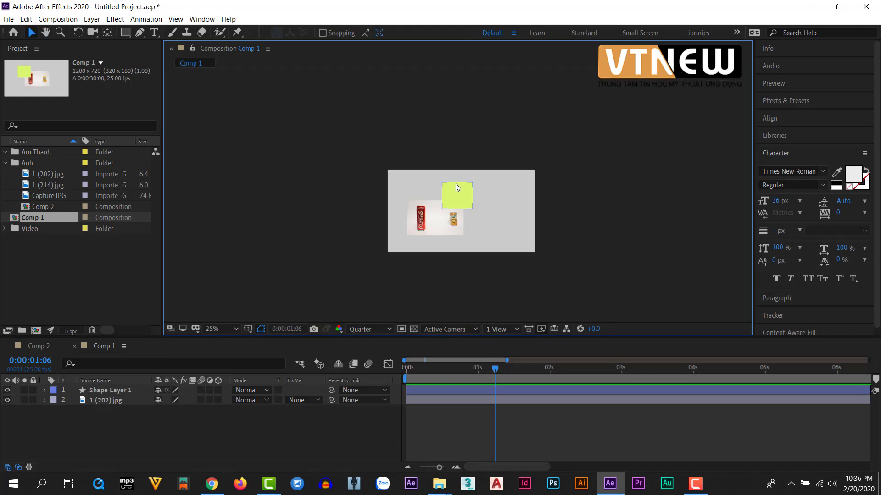
key(period)
key(period)
key(period)
key(period)
key(period)
key(period)
drag(330, 298, 550, 170)
key(comma)
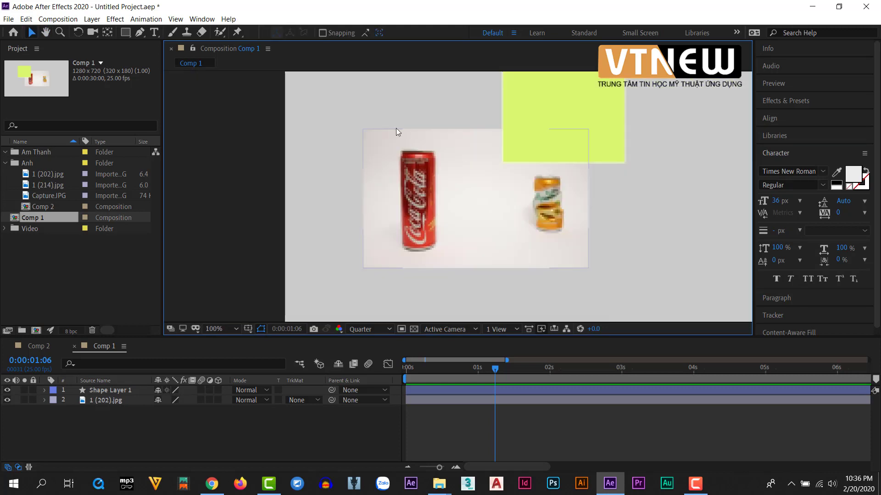
Step: Enlarge the Coca-Cola can area to 200% with the Zoom tool
click(595, 173)
click(60, 33)
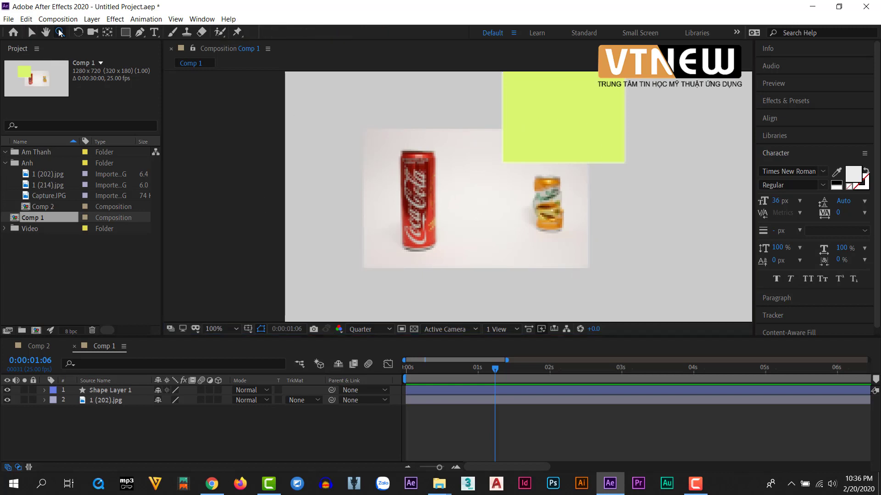
drag(364, 130, 588, 270)
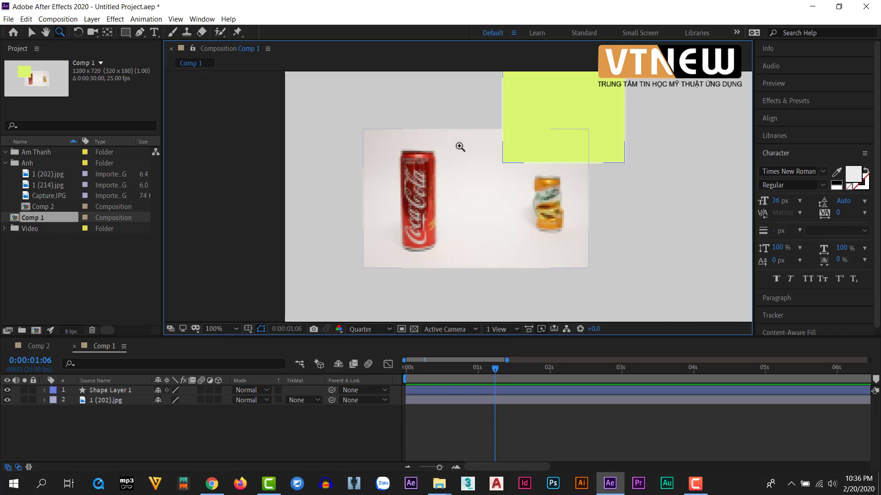
scroll(482, 170, down, 4)
scroll(492, 221, up, 4)
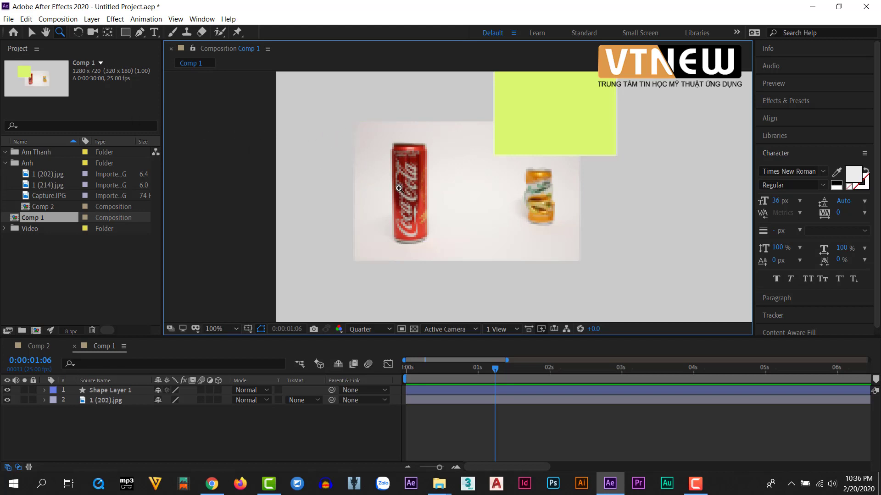
click(443, 210)
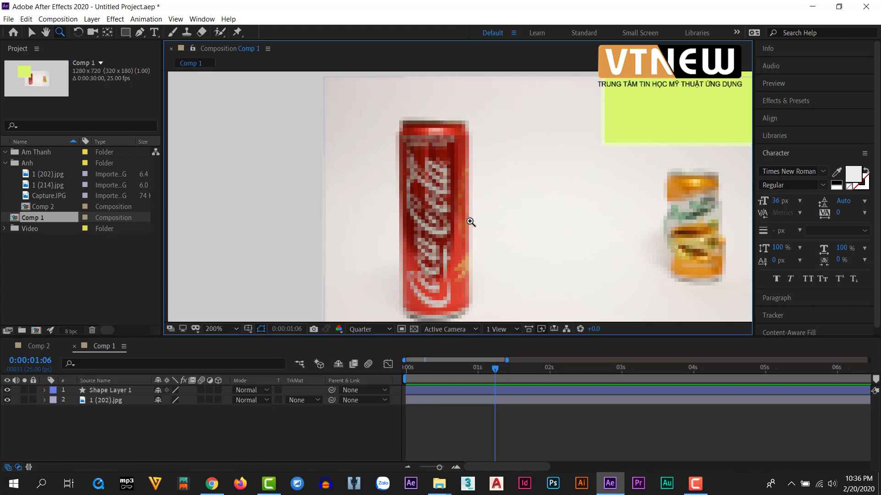
Step: Rotate the lime square in Shape Layer 1 slightly counterclockwise with the Rotation tool
click(34, 34)
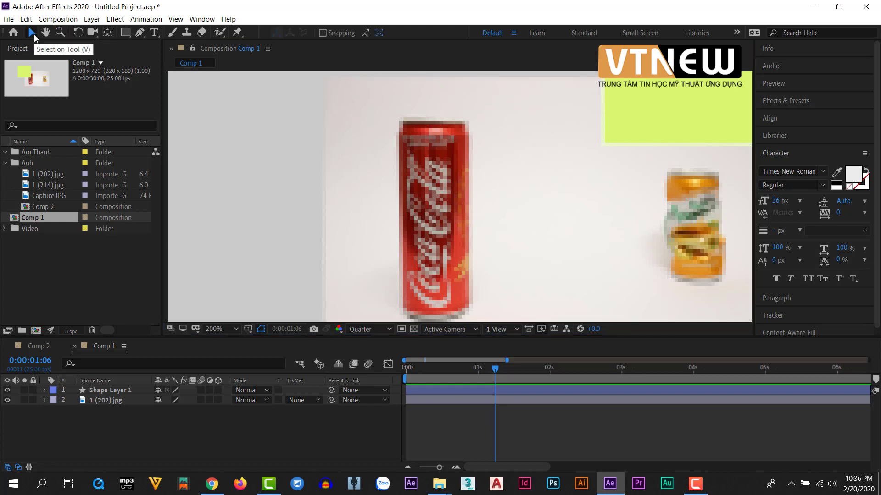
click(79, 32)
scroll(360, 196, down, 4)
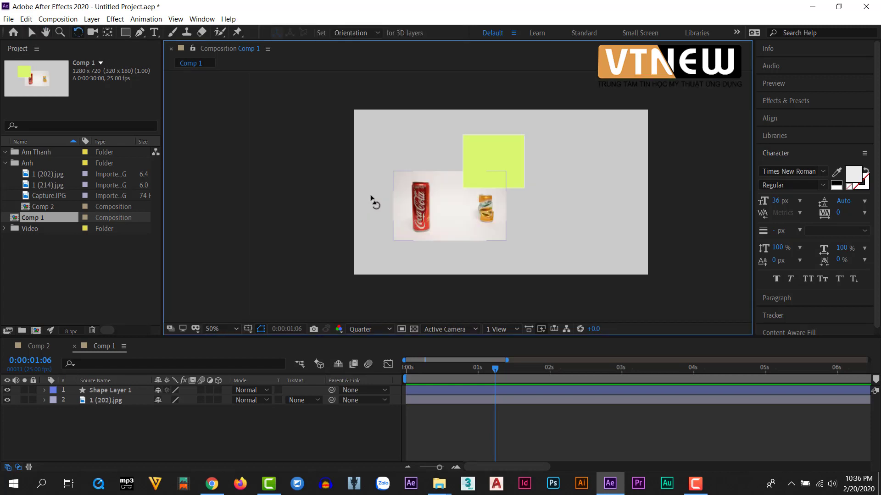
click(479, 156)
mouse_move(521, 173)
mouse_down()
mouse_move(480, 189)
mouse_move(533, 151)
mouse_move(468, 173)
mouse_move(504, 174)
mouse_move(465, 162)
mouse_up()
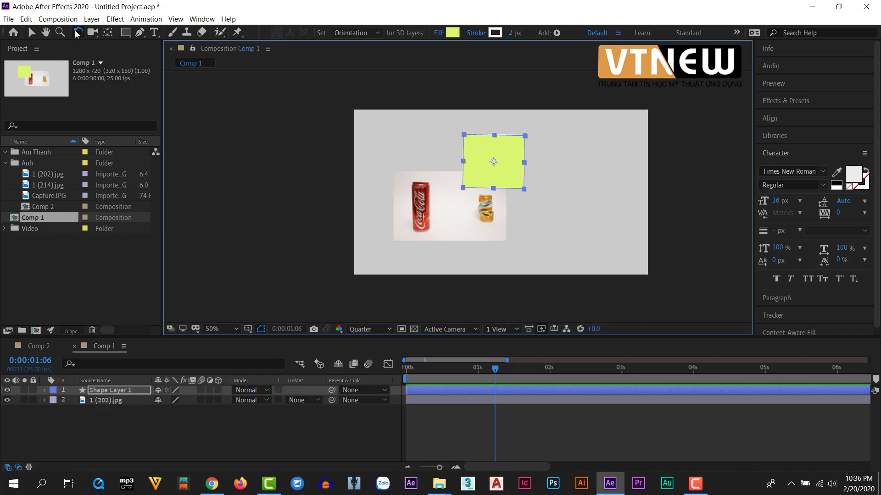
drag(521, 187, 524, 187)
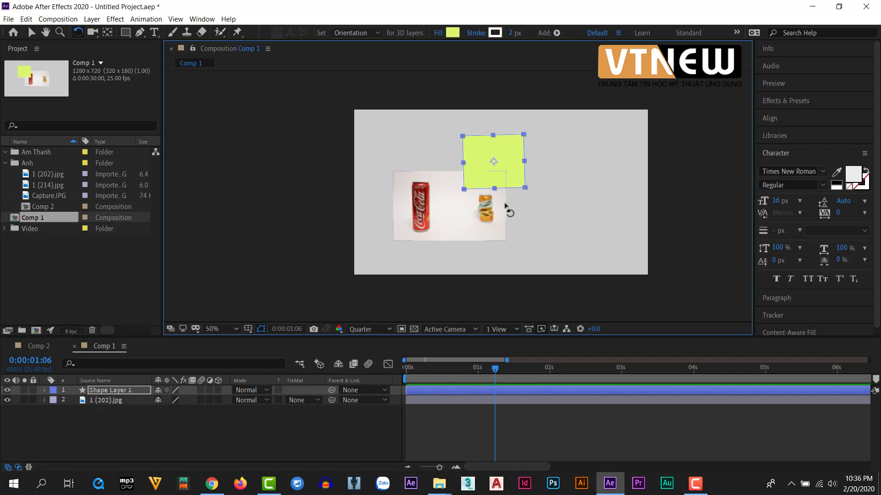
click(78, 31)
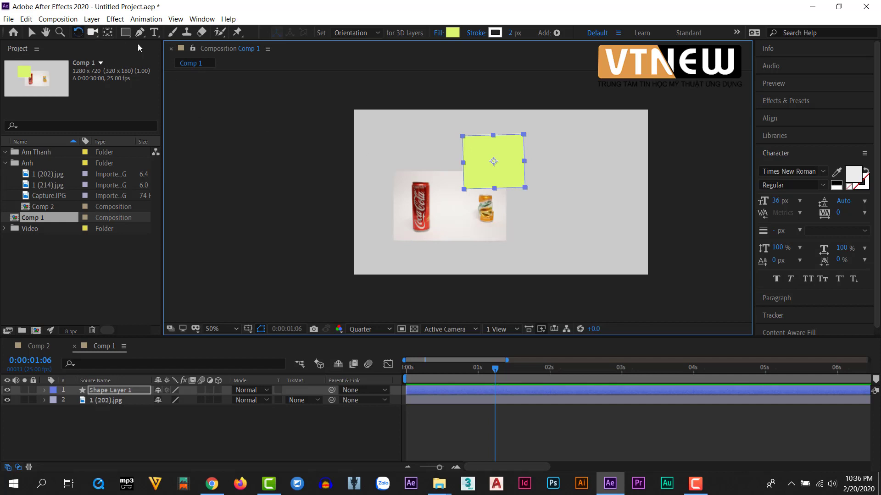
Step: Move Shape Layer 1's anchor point outside the square's lower-right corner with the Pan Behind tool and rotate the square slightly counterclockwise around it
click(108, 35)
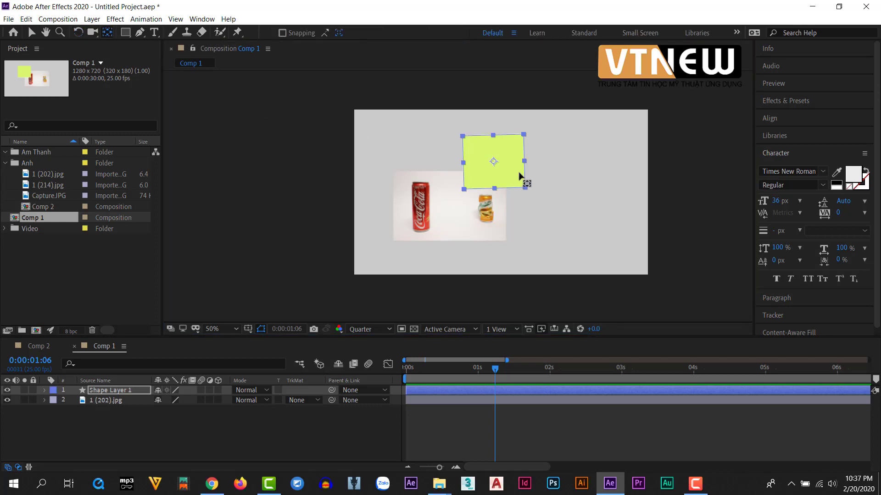
drag(495, 163, 545, 210)
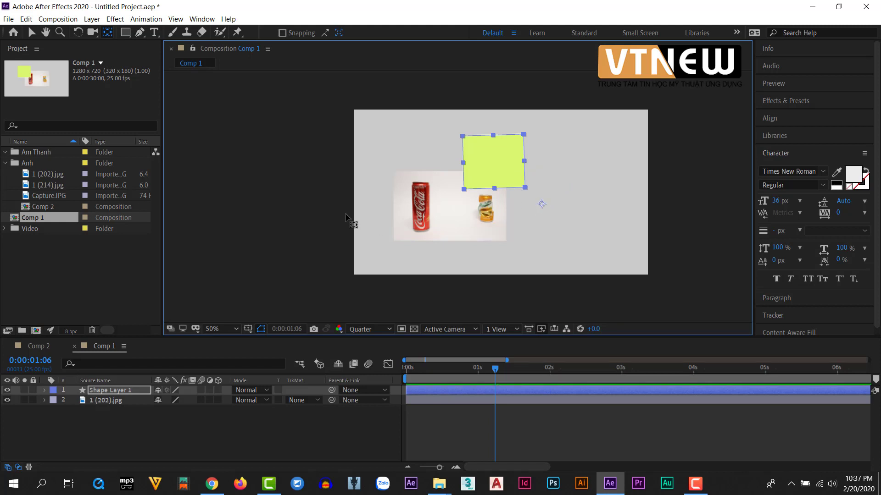
click(78, 32)
drag(523, 153, 505, 158)
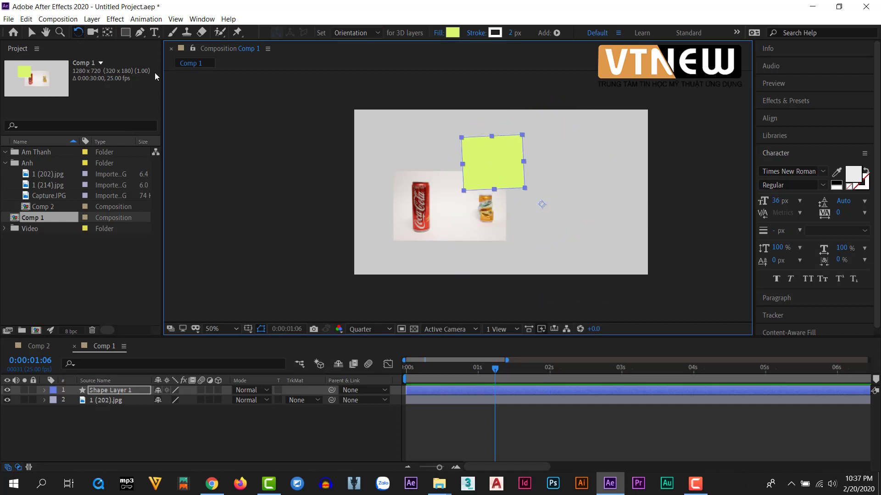
click(31, 32)
click(222, 443)
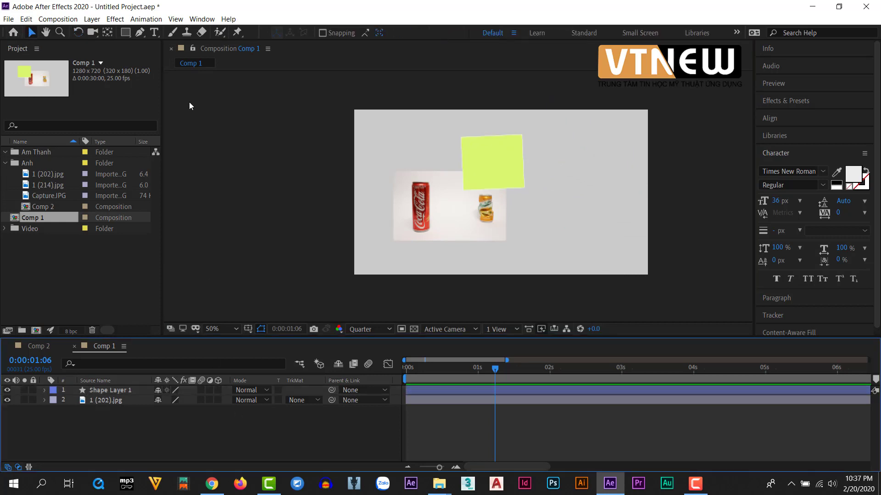
Step: Draw a second lime rectangle on a new shape layer to the right of the photo and shift it slightly downward
click(126, 33)
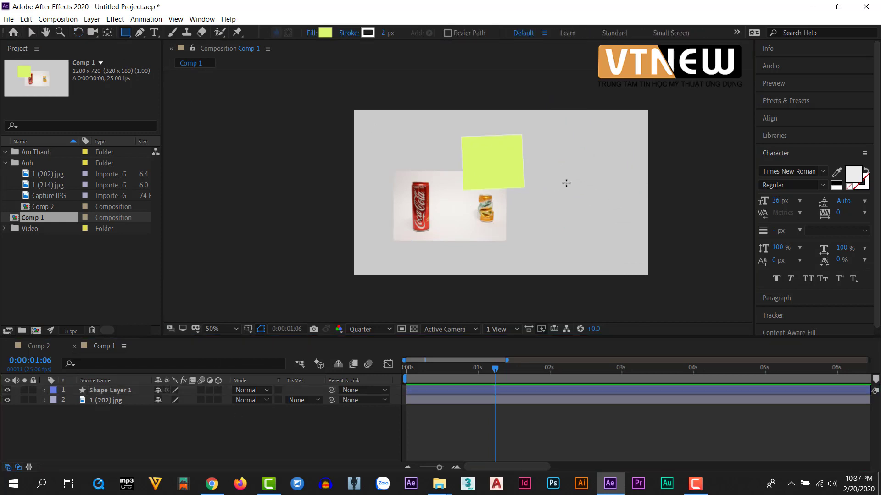
drag(539, 155, 612, 225)
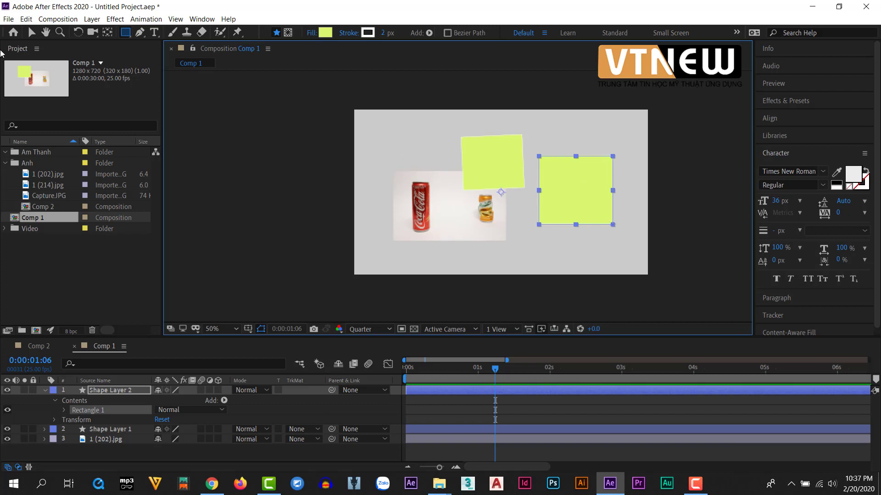
click(31, 33)
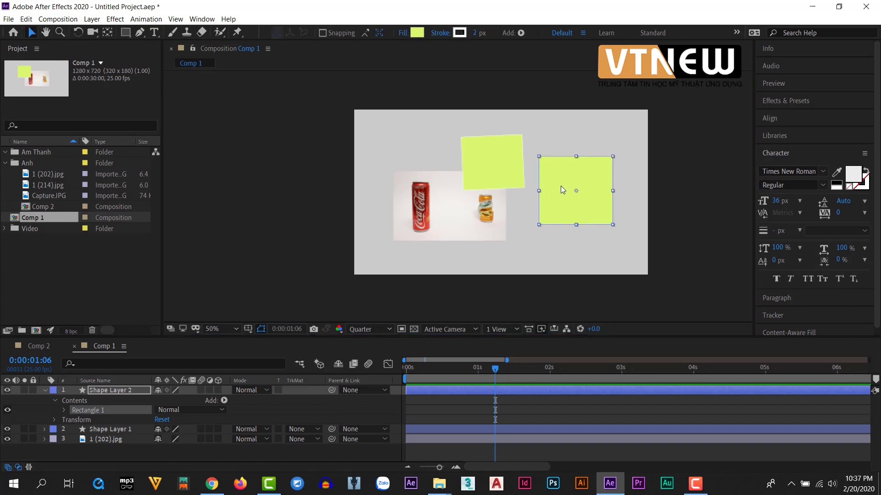
drag(562, 190, 557, 230)
click(571, 226)
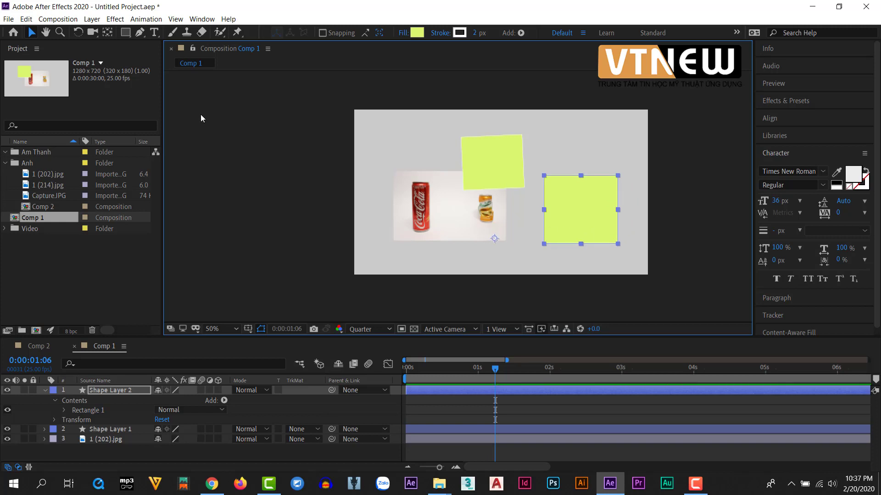
Step: Reposition the new rectangle's anchor point outside its lower-left corner with the Pan Behind tool, and recentre the anchor point in the shape
click(107, 32)
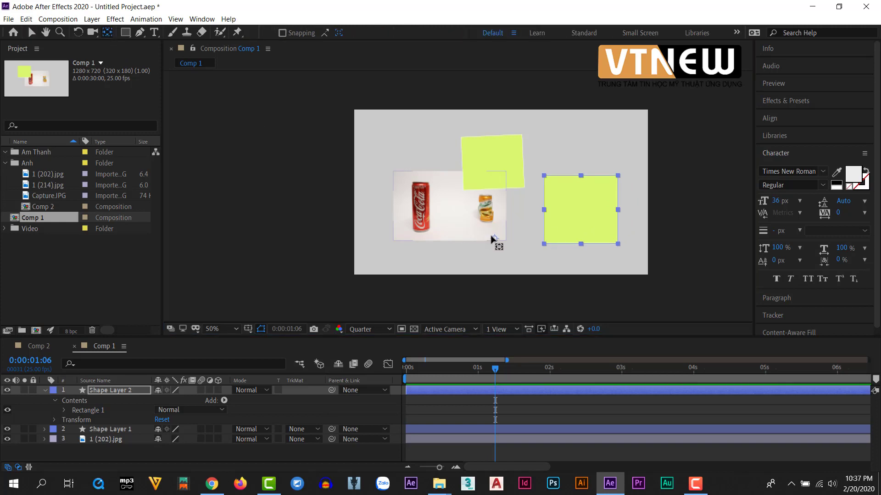
click(497, 241)
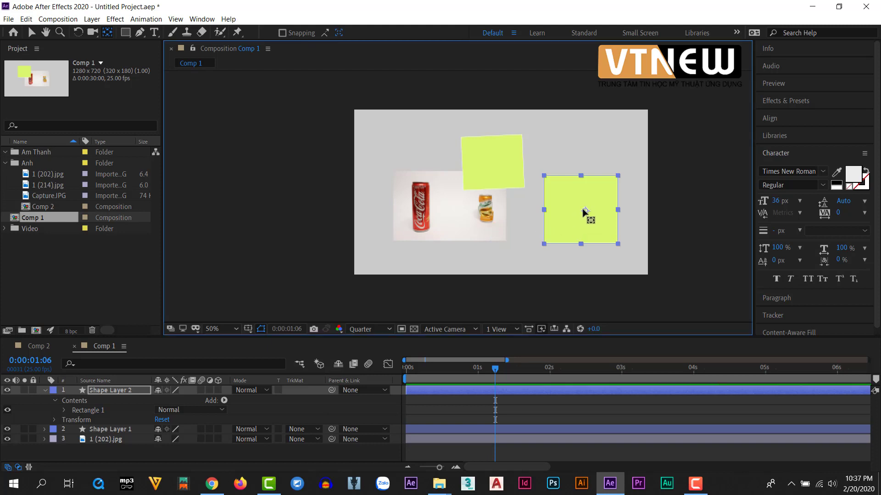
drag(584, 212, 533, 237)
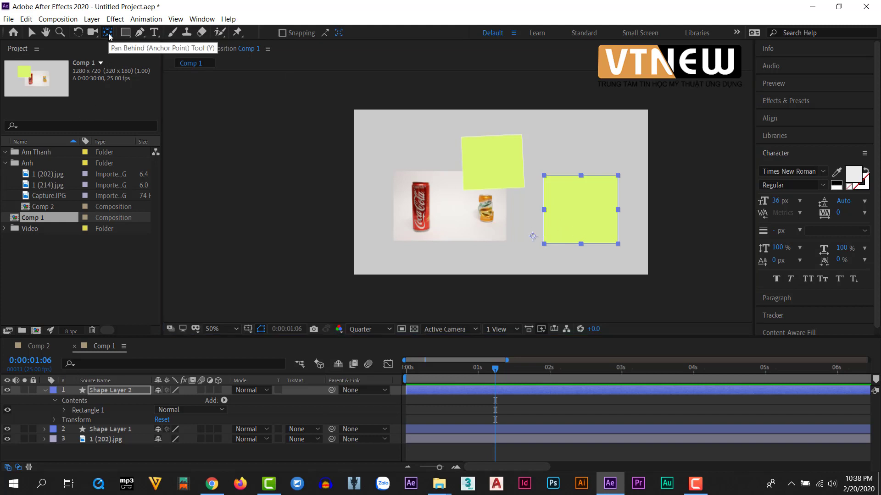
key(ctrl+alt+Home)
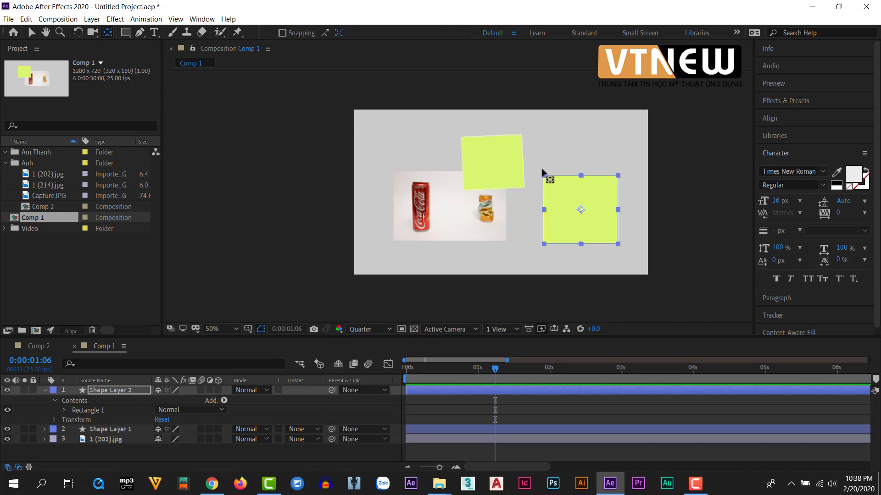
Step: Rotate the Shape Layer 2 rectangle clockwise about its centred anchor point with the Rotation tool
click(78, 32)
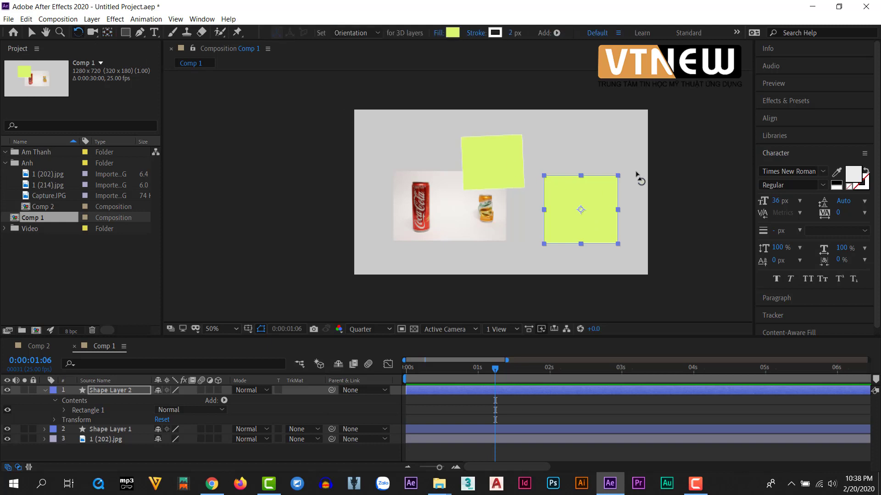
click(635, 193)
click(608, 200)
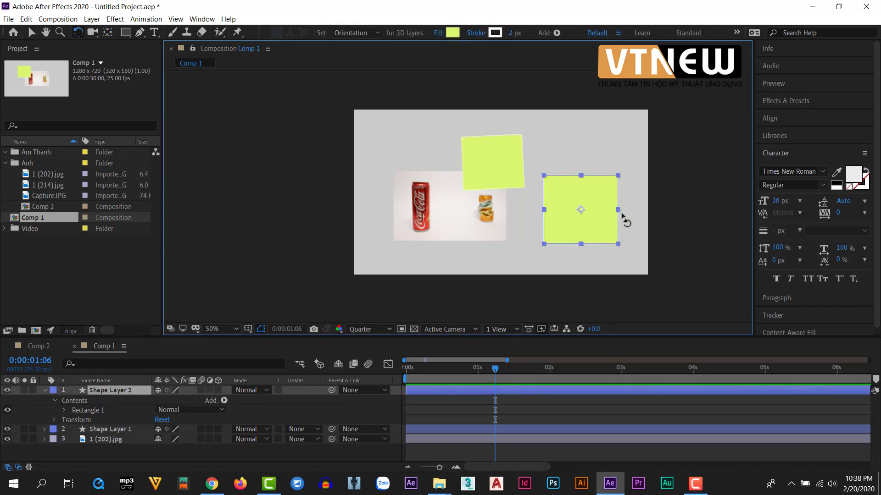
drag(625, 216, 584, 210)
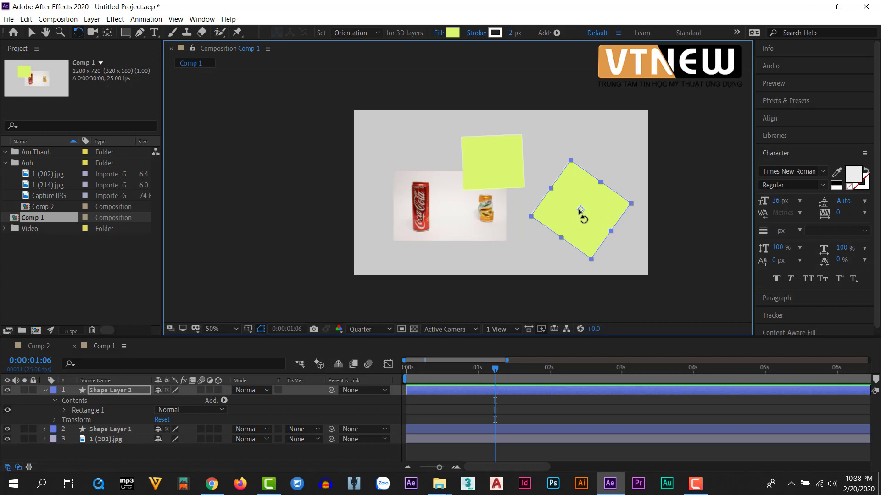
click(31, 33)
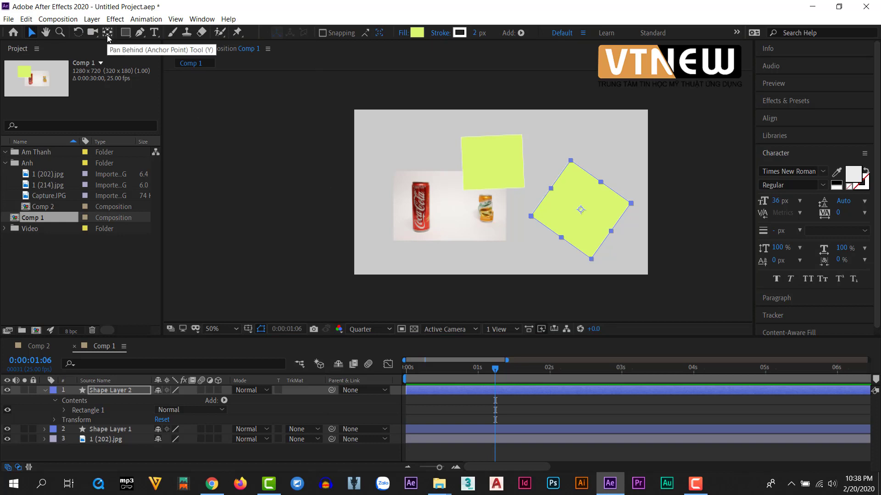
Step: Select the can photo layer and examine the list of available shape tools, keeping the Rectangle tool
click(483, 246)
click(438, 201)
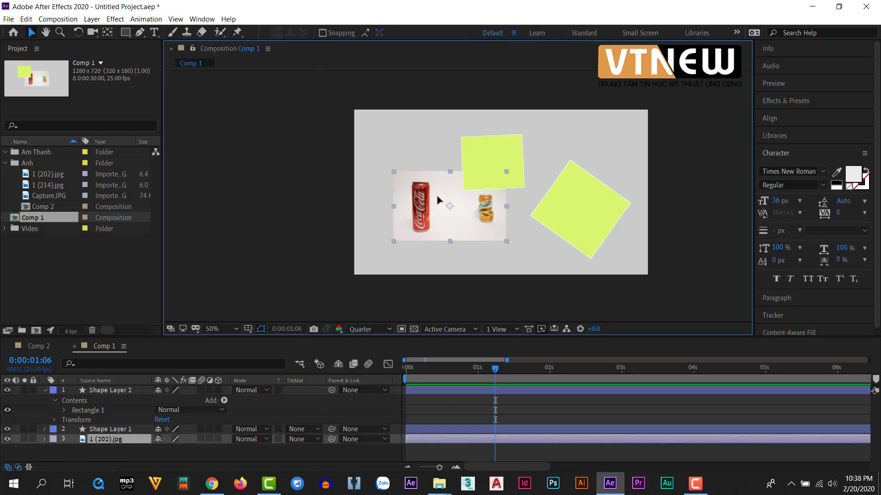
click(125, 32)
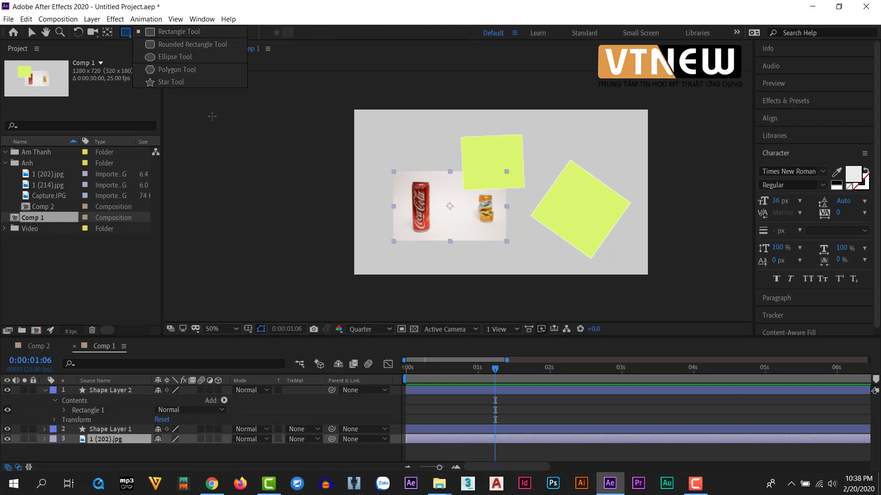
click(125, 33)
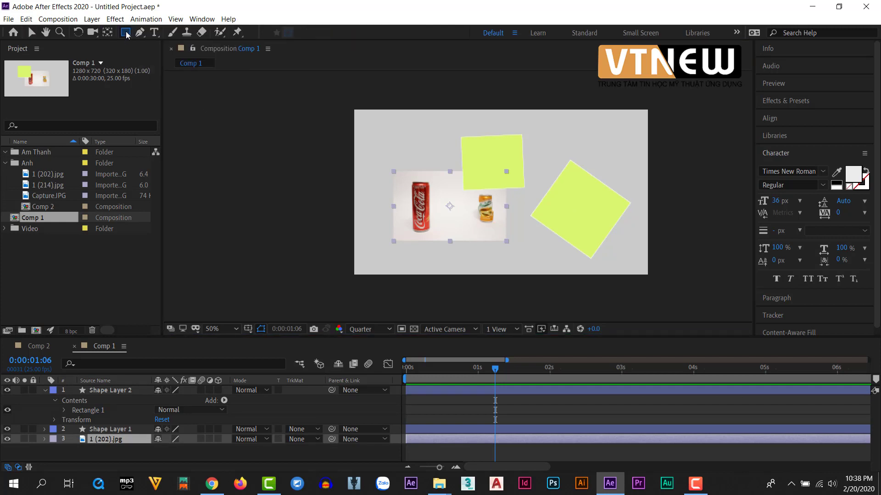
click(125, 34)
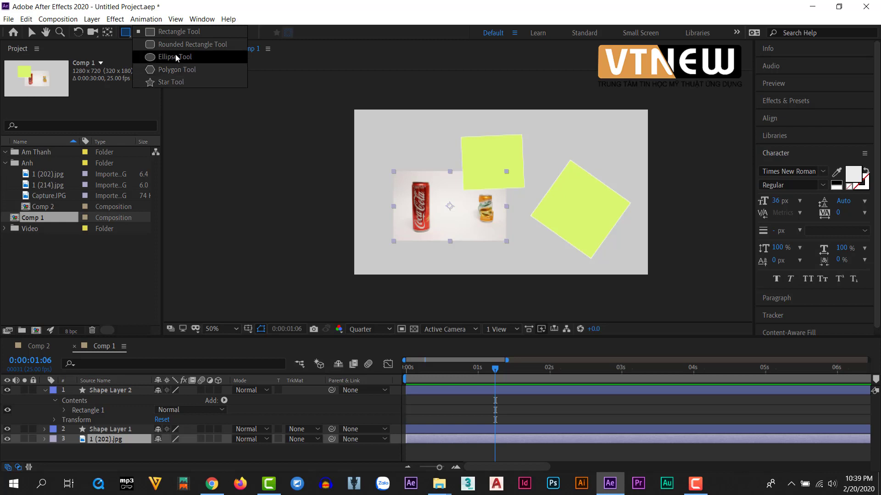
click(172, 33)
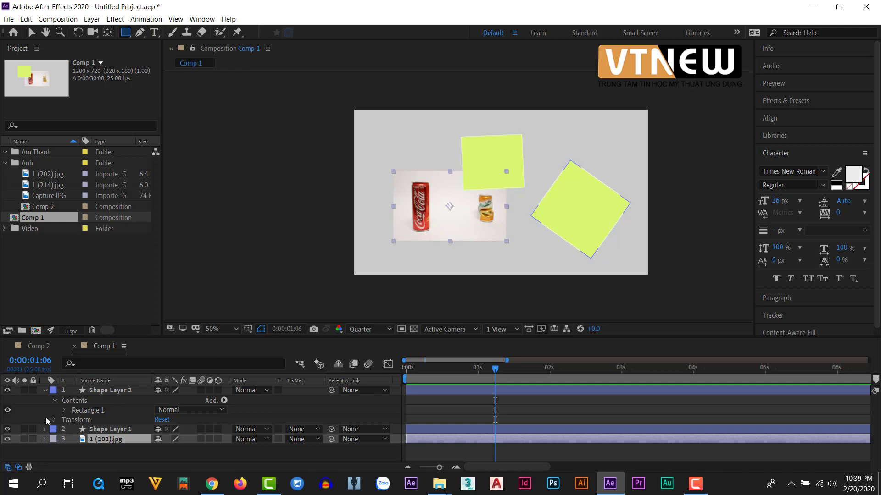
Step: Delete Shape Layer 2 and Shape Layer 1 from Comp 1, leaving only the 1 (202).jpg photo layer
click(45, 390)
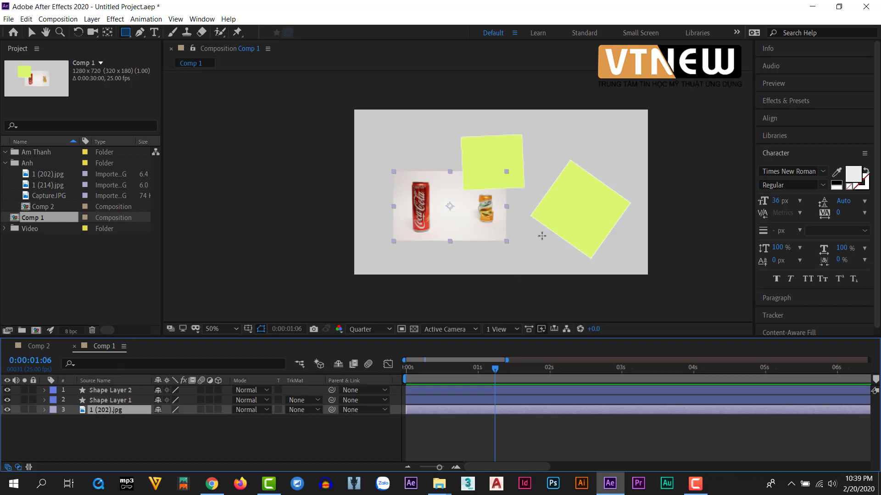
click(112, 390)
key(Delete)
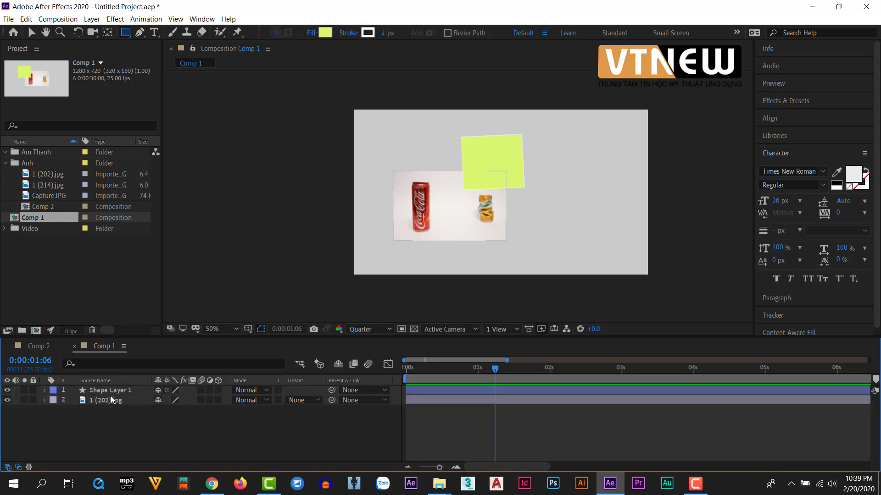
click(112, 393)
key(Delete)
click(111, 402)
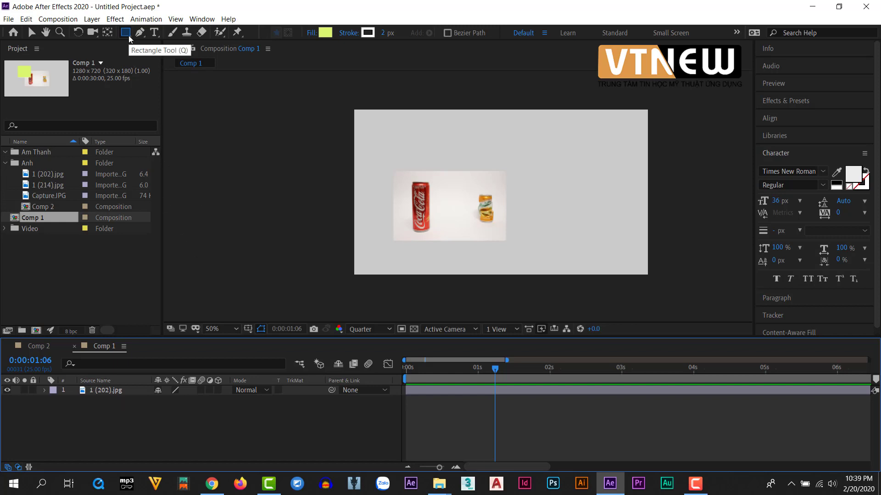
Step: Draw a large rectangle right of the photo and a smaller one above the Coca-Cola can within the same shape layer, then collapse the layer
drag(522, 137, 612, 211)
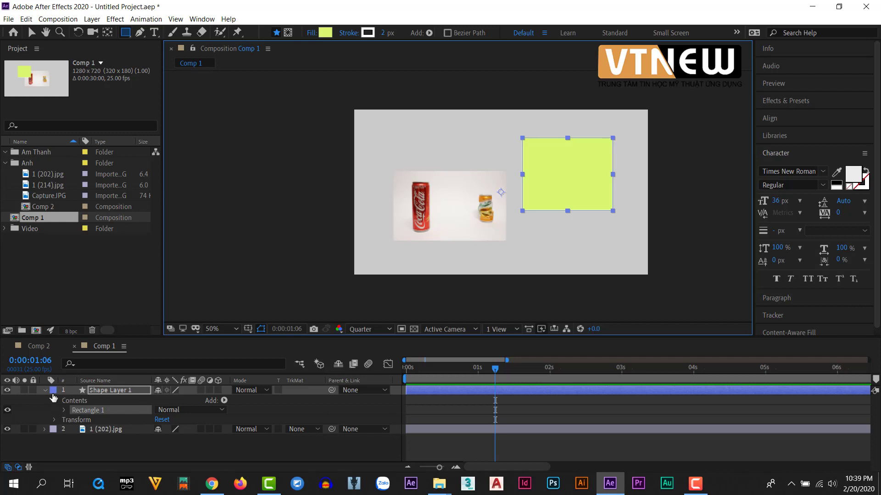
click(106, 391)
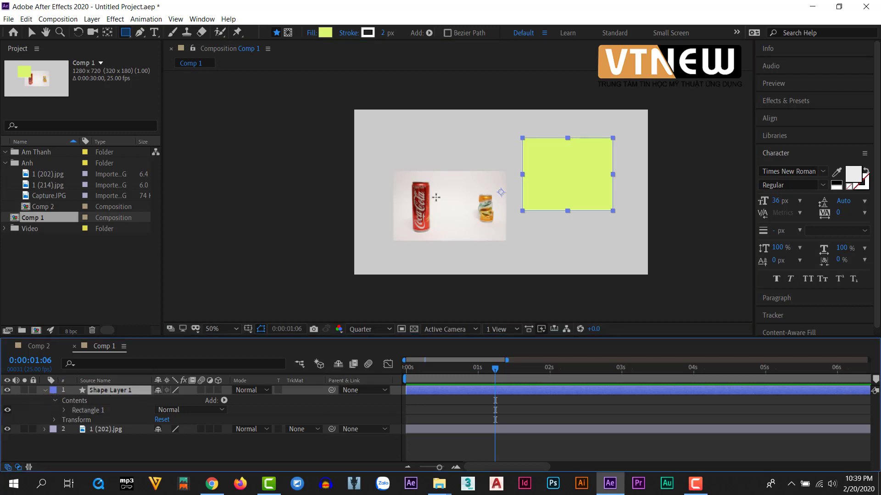
drag(390, 131, 450, 171)
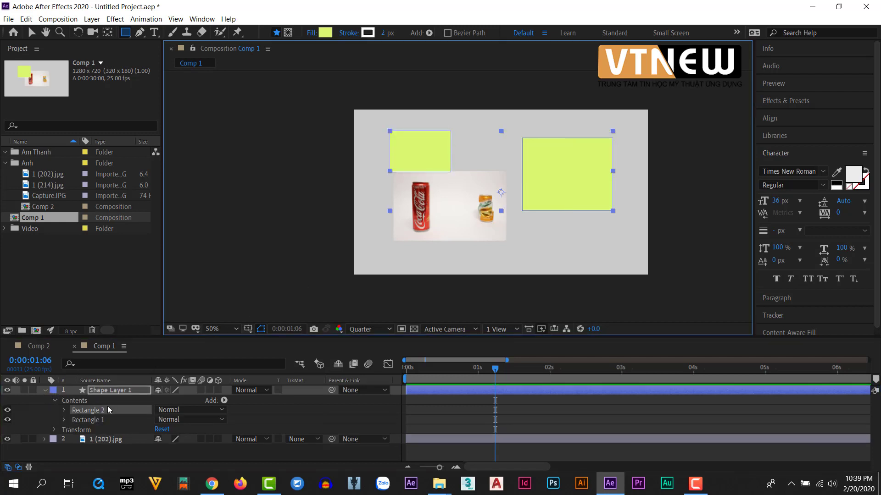
click(46, 390)
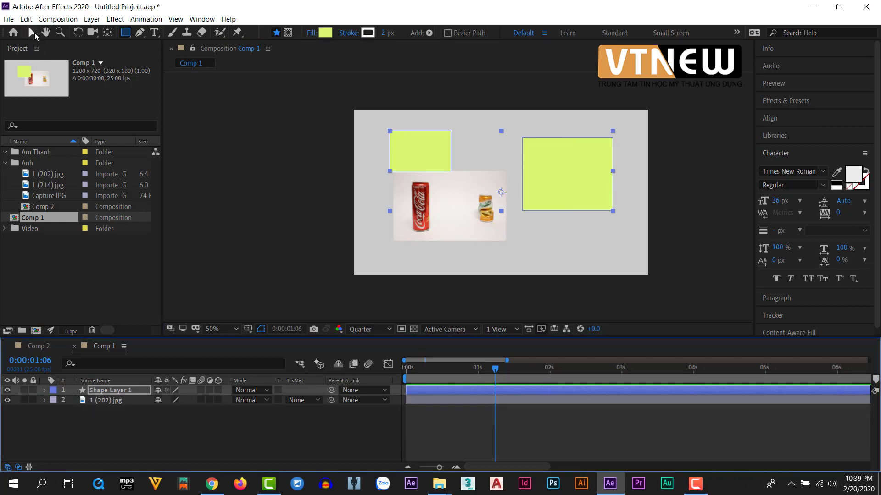
Step: With no layer selected, draw a rectangle over the photo's lower edge below the orange can as a separate shape layer, and collapse it
click(32, 33)
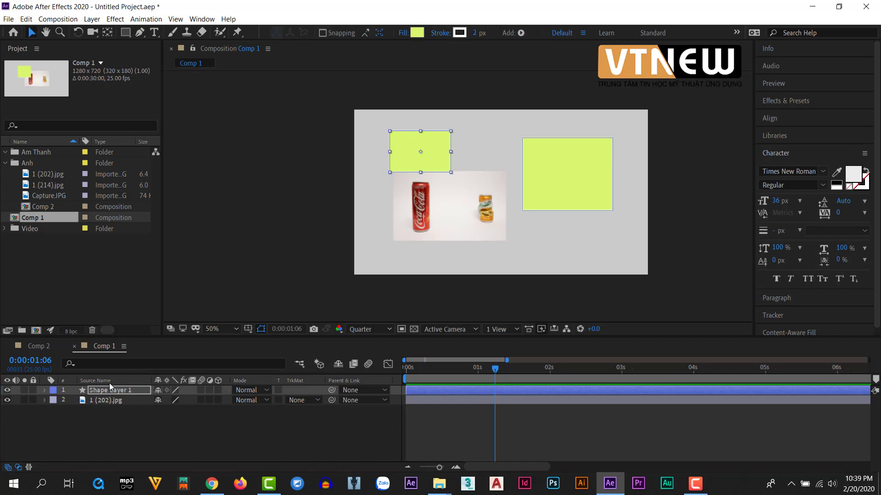
click(135, 434)
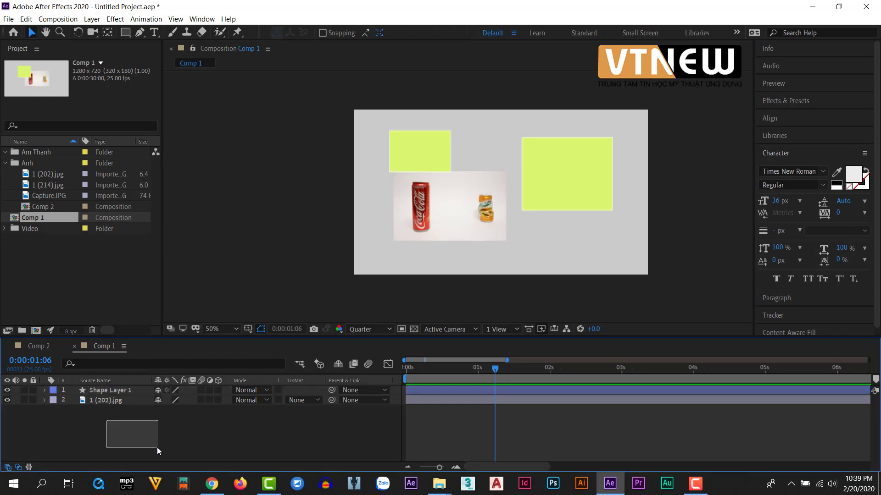
click(126, 33)
drag(444, 218, 503, 268)
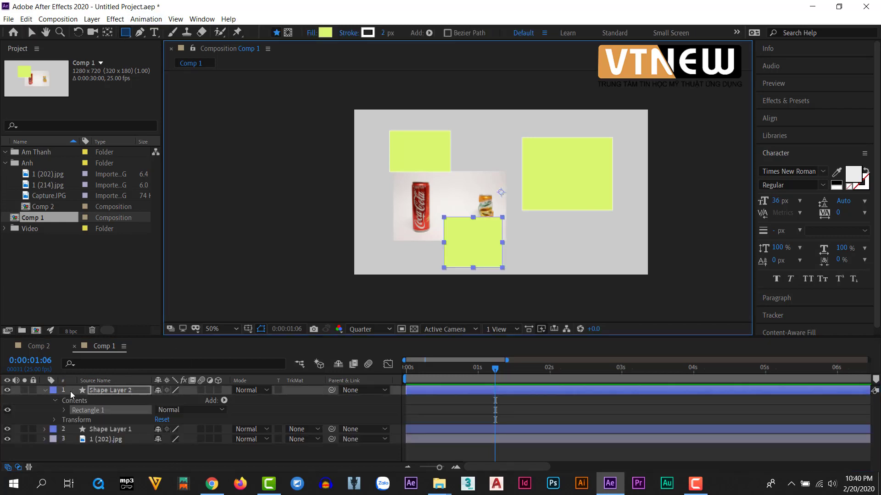
click(45, 391)
click(133, 447)
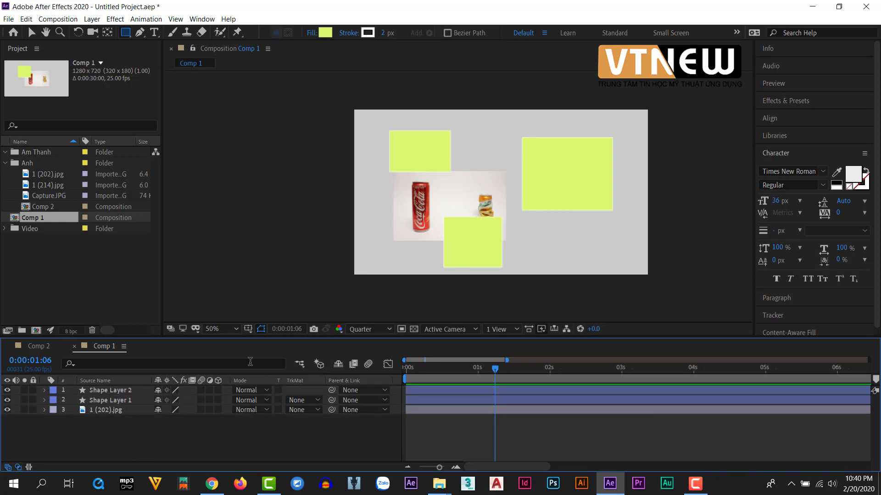
Step: Select Shape Layer 2 in the Comp 1 timeline as the layer for further shape drawing
click(105, 393)
click(104, 392)
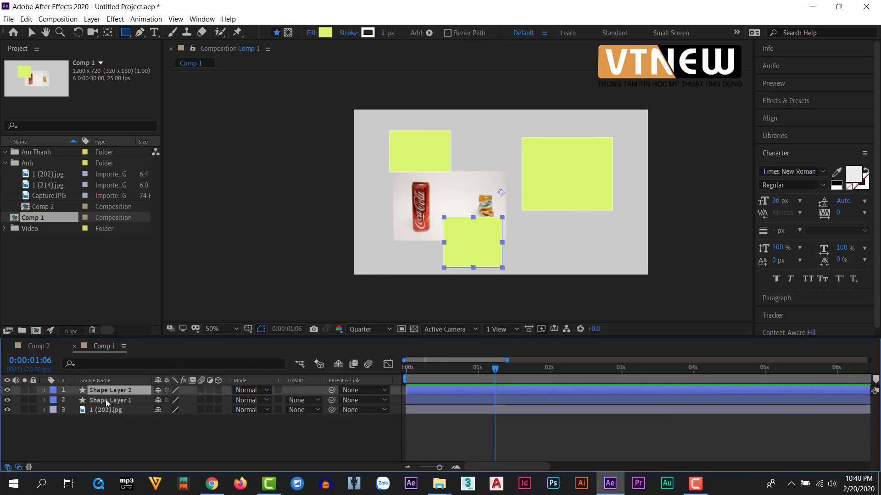
click(130, 451)
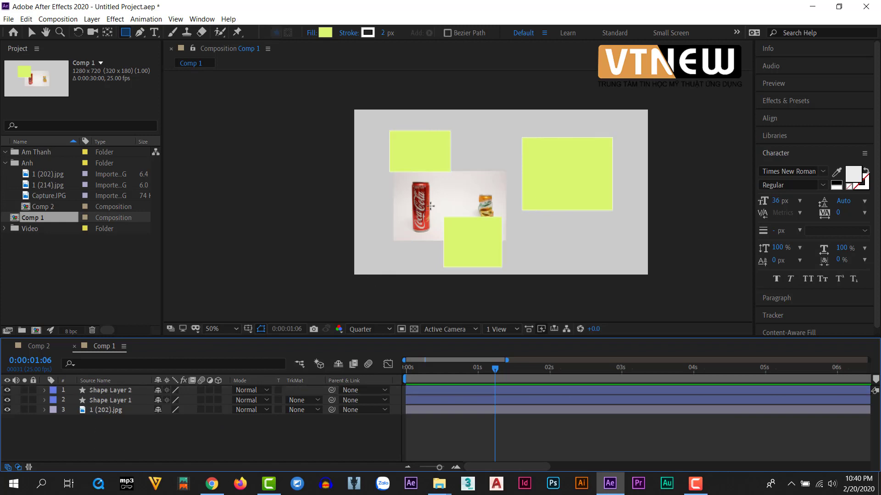
click(111, 390)
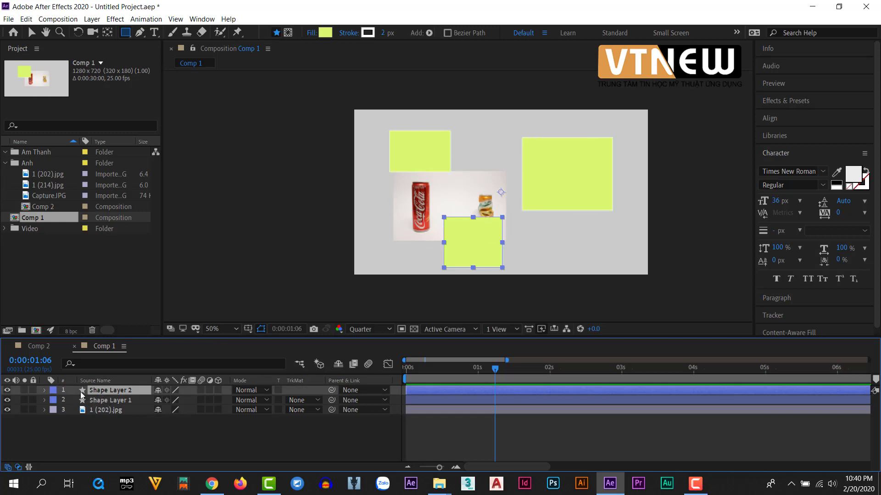
Step: Move Shape Layer 1 slightly down, and then up and to the right, so its two rectangles shift together, and deselect it
click(111, 401)
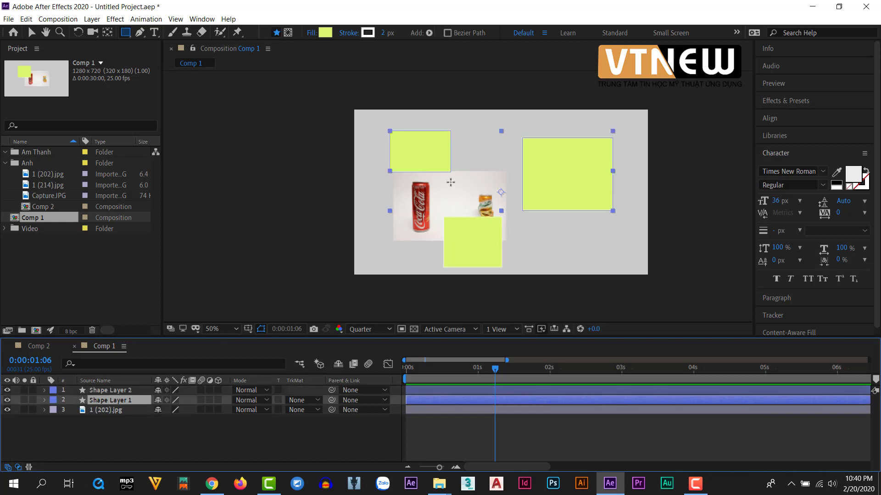
click(31, 33)
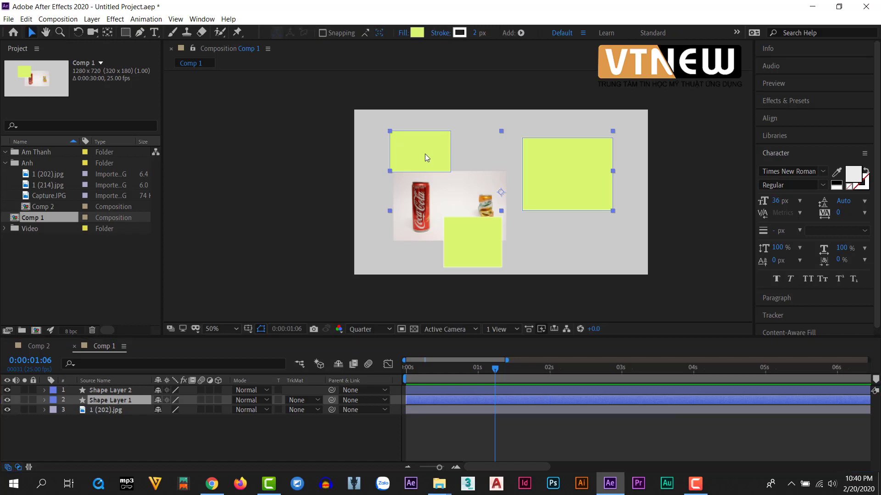
mouse_move(425, 156)
mouse_down()
mouse_move(466, 145)
mouse_move(440, 139)
mouse_move(410, 159)
mouse_move(425, 146)
mouse_move(430, 159)
mouse_move(414, 147)
mouse_move(410, 161)
mouse_move(405, 149)
mouse_move(417, 159)
mouse_up()
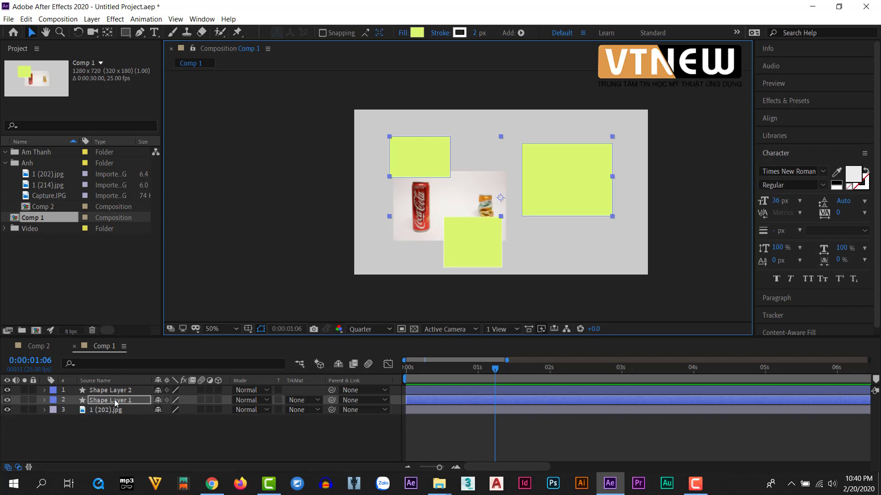
click(554, 239)
click(569, 179)
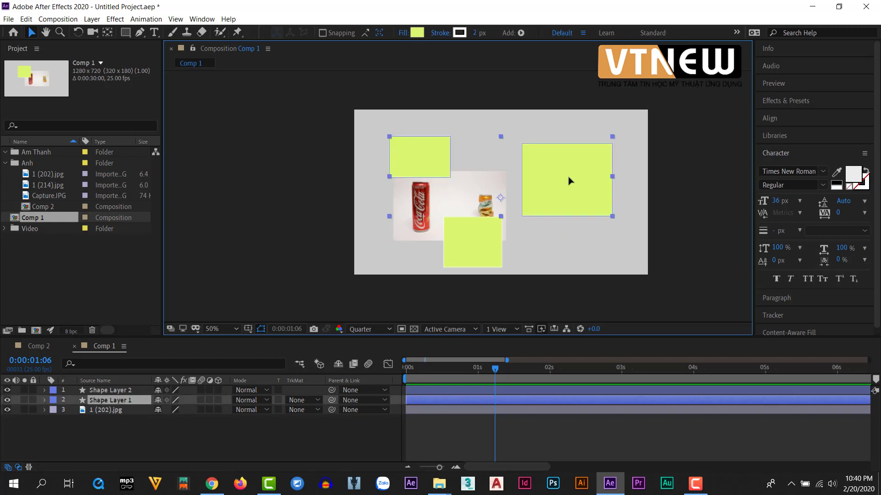
drag(568, 181, 571, 173)
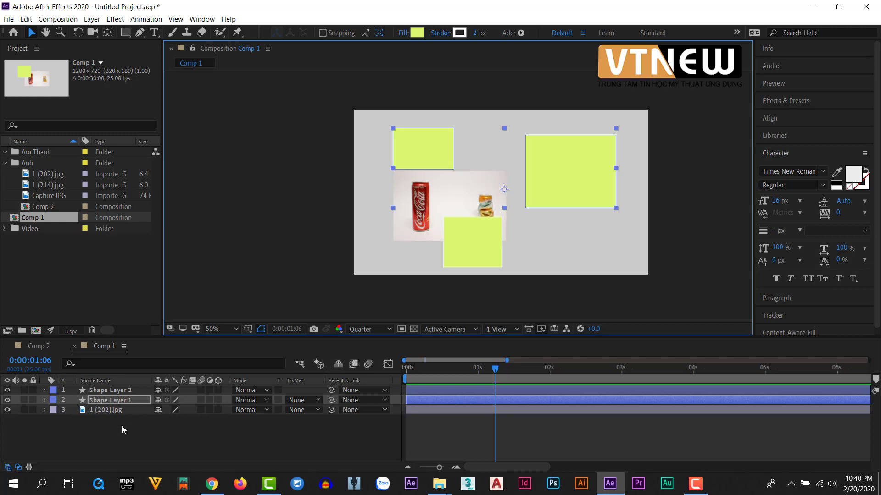
click(128, 443)
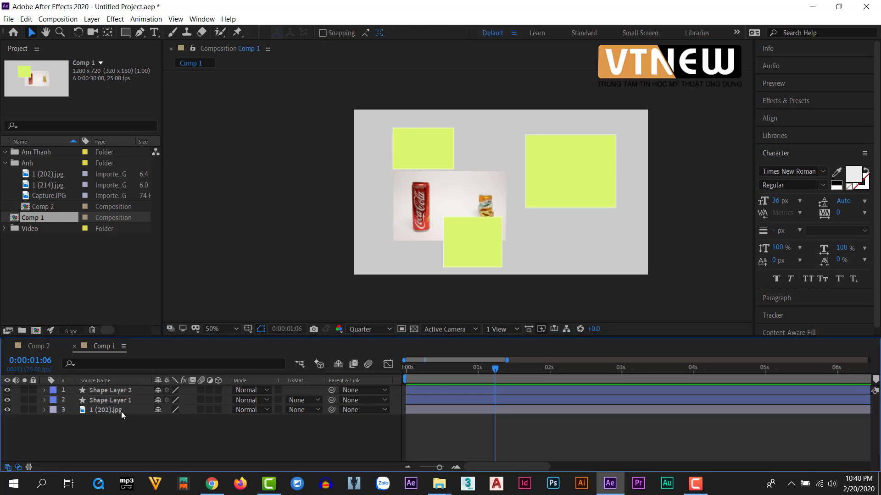
Step: Draw a rectangular mask around the Coca-Cola can on the 1 (202).jpg layer, and delete that mask again
click(120, 401)
click(123, 446)
click(99, 409)
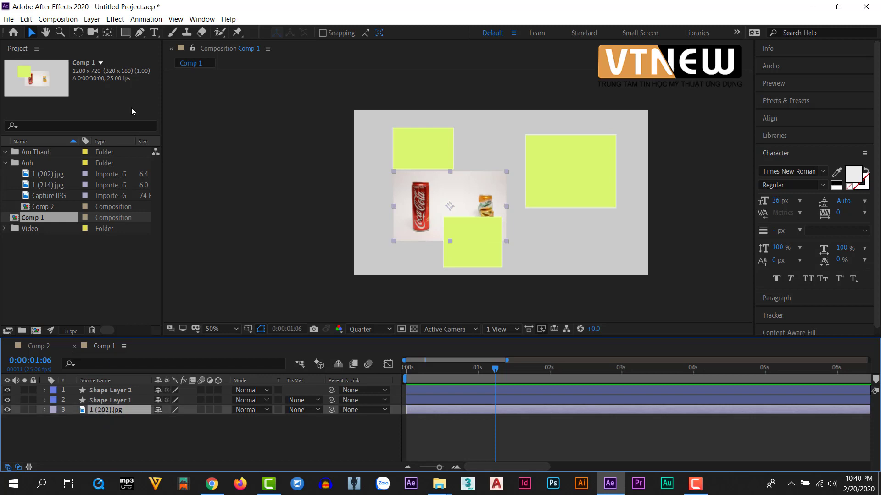
click(125, 33)
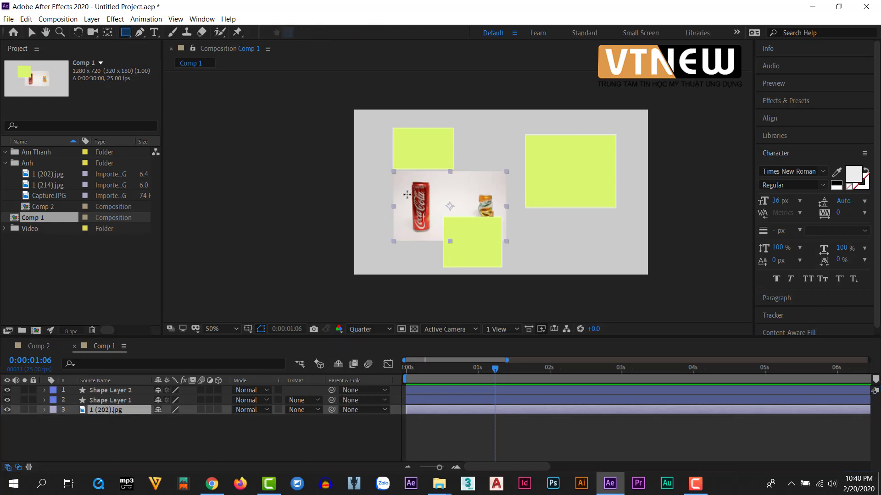
drag(396, 182, 445, 231)
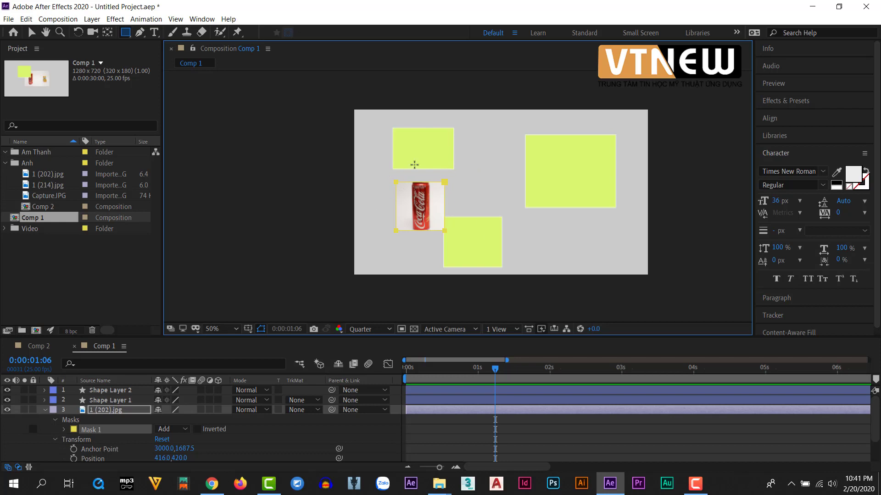
click(94, 434)
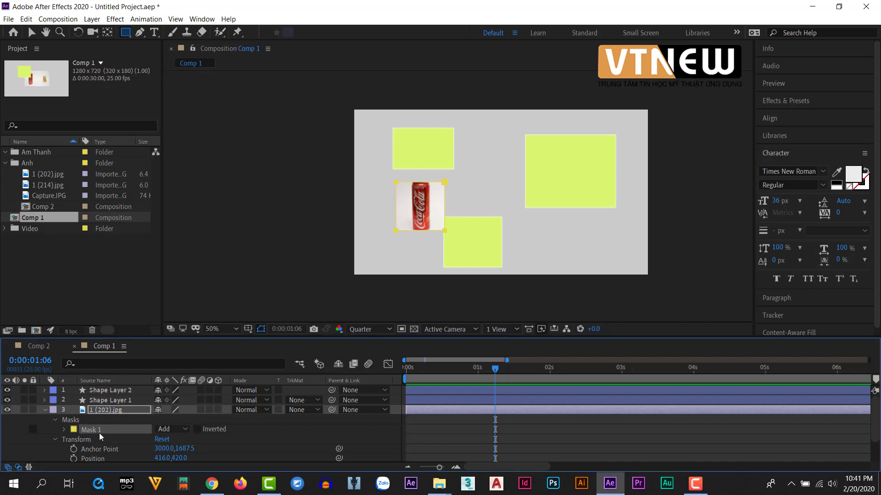
key(Delete)
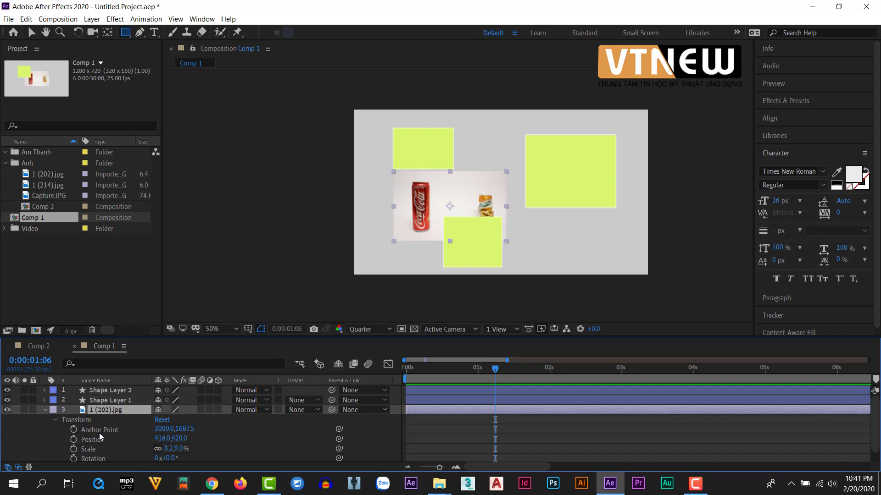
Step: Move the unmasked 1 (202).jpg photo up and to the left to position 332, 348, and collapse its layer properties
click(31, 33)
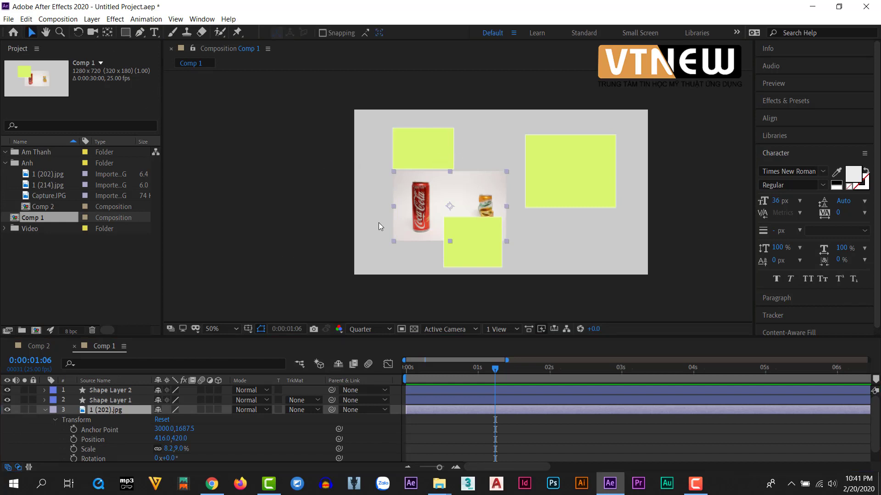
drag(431, 185, 409, 168)
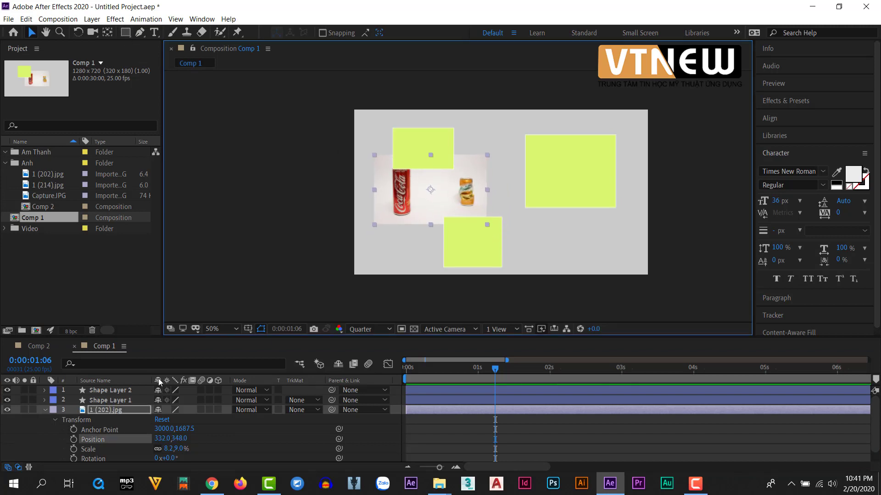
click(45, 410)
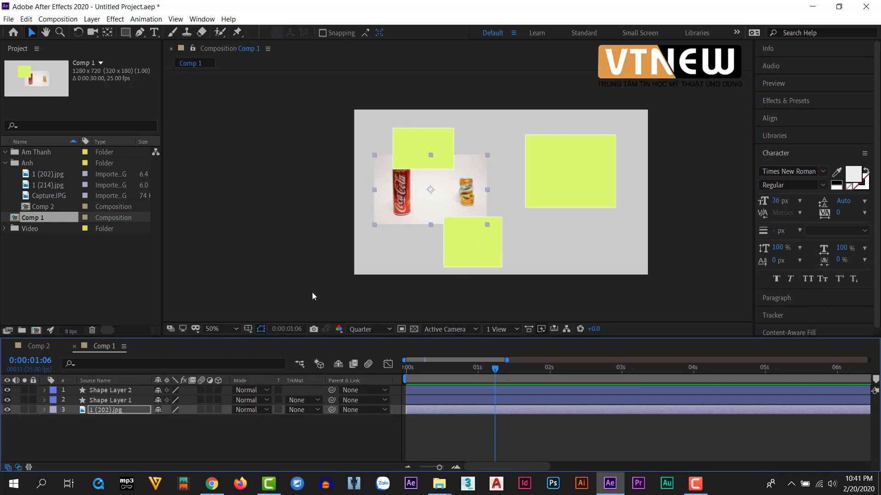
click(118, 436)
Step: Delete the shape layer holding two rectangles, and move Shape Layer 2's rectangle to the empty area right of the photo
click(577, 171)
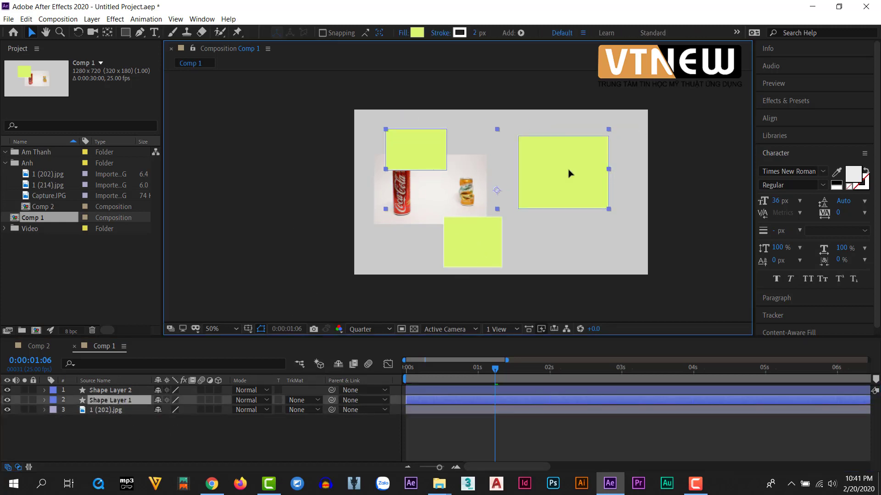
key(Delete)
drag(483, 227, 550, 159)
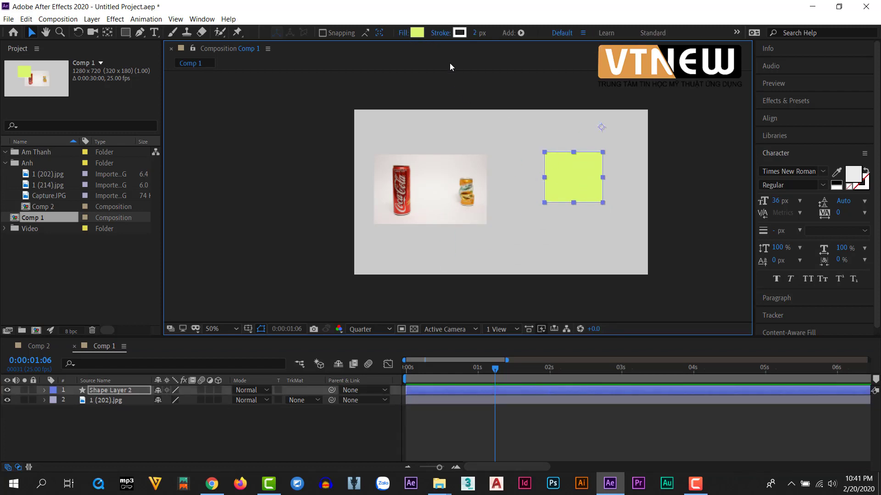
Step: View the fill type options without changing them, and set the Shape Layer 2 rectangle's fill colour to blue 1D37DF
click(403, 34)
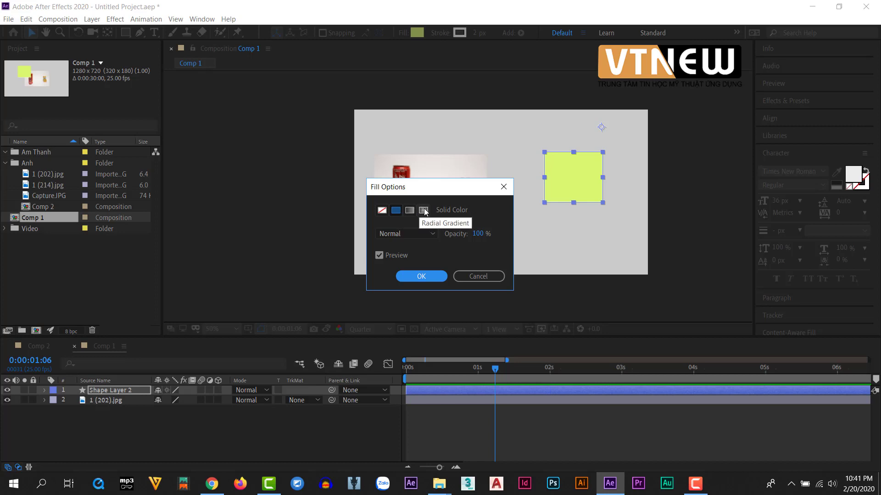
click(501, 277)
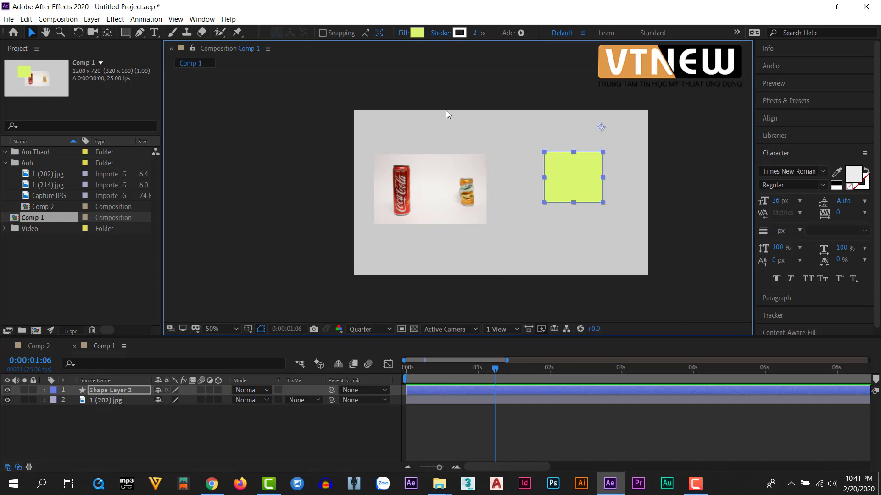
click(416, 33)
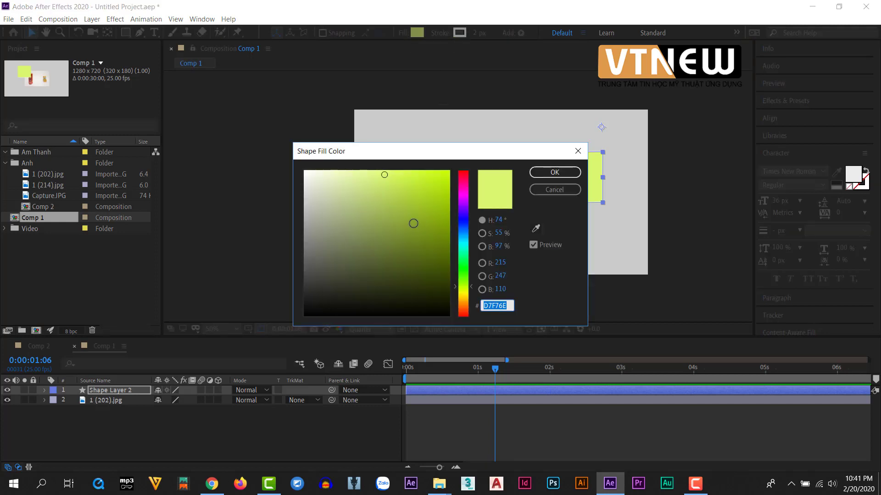
click(420, 207)
click(464, 225)
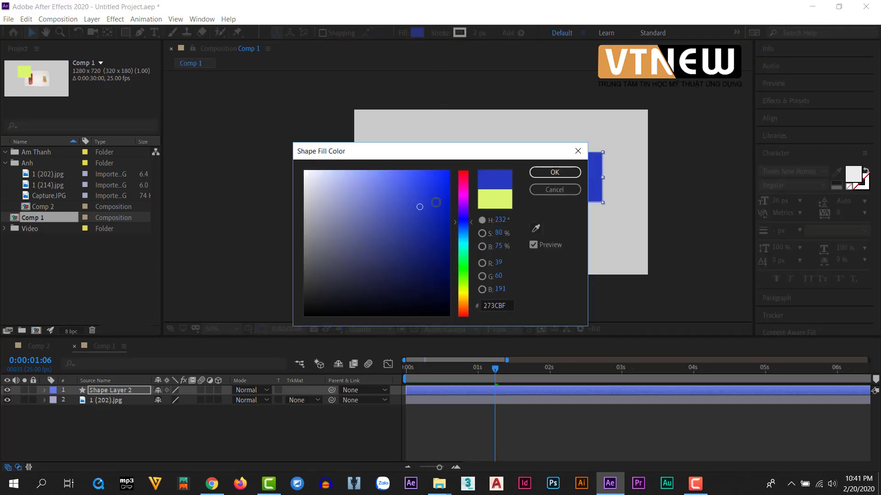
click(431, 188)
click(555, 172)
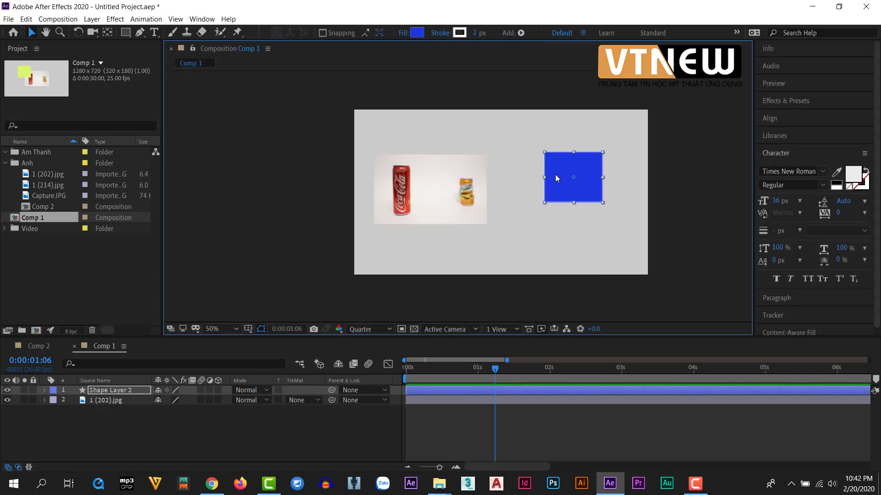
Step: Change the rectangle's fill to a lighter, less saturated shade of the same blue
click(417, 33)
click(384, 189)
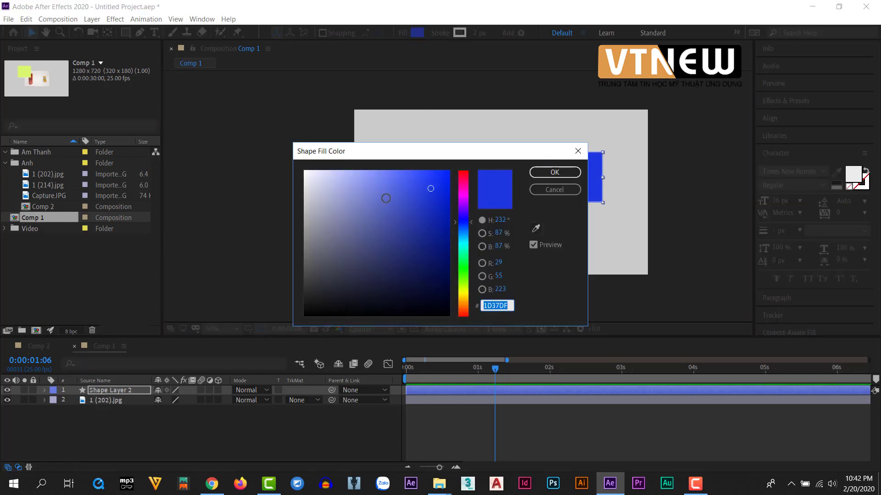
click(555, 172)
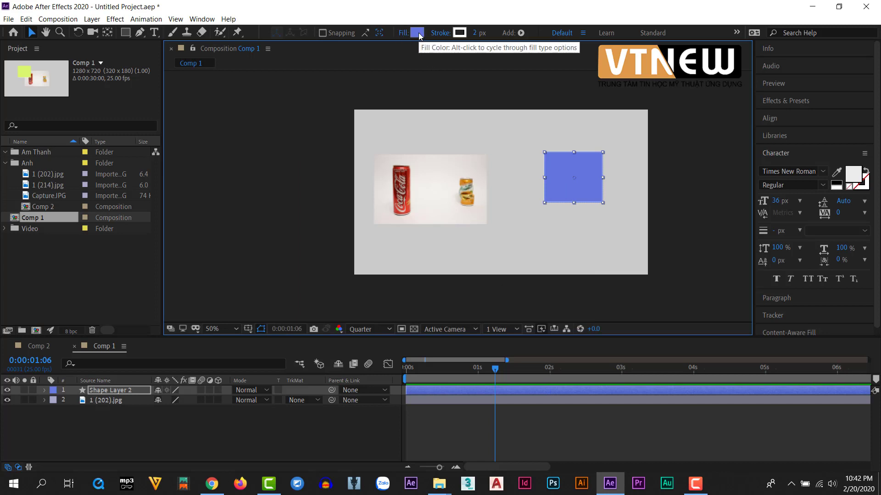
Step: View the stroke type options without changing them, and set the rectangle's stroke colour to red CA2C2C
click(438, 37)
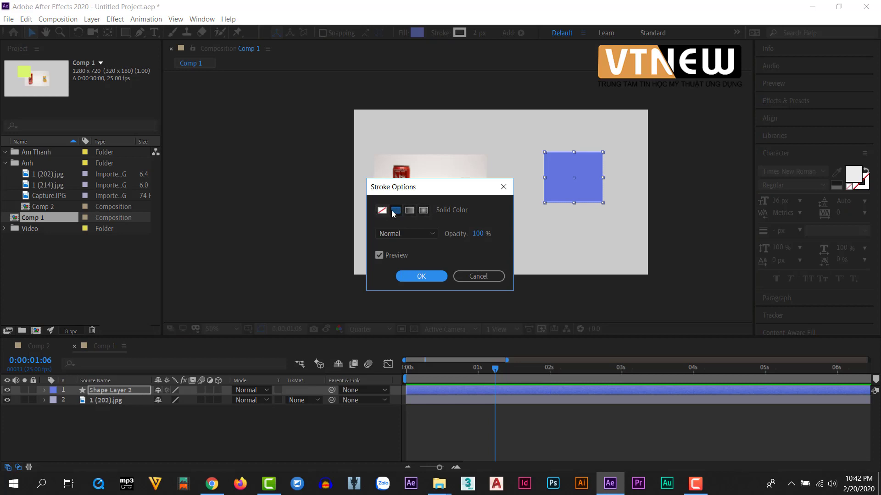
click(470, 277)
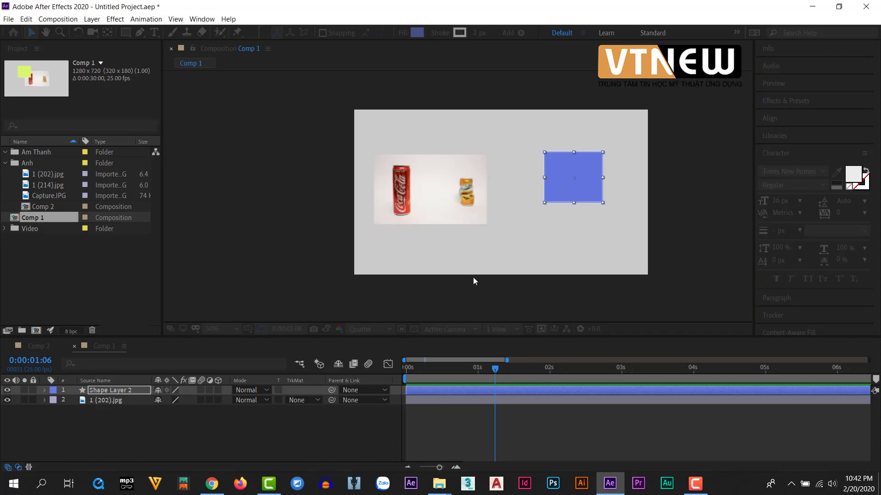
click(459, 32)
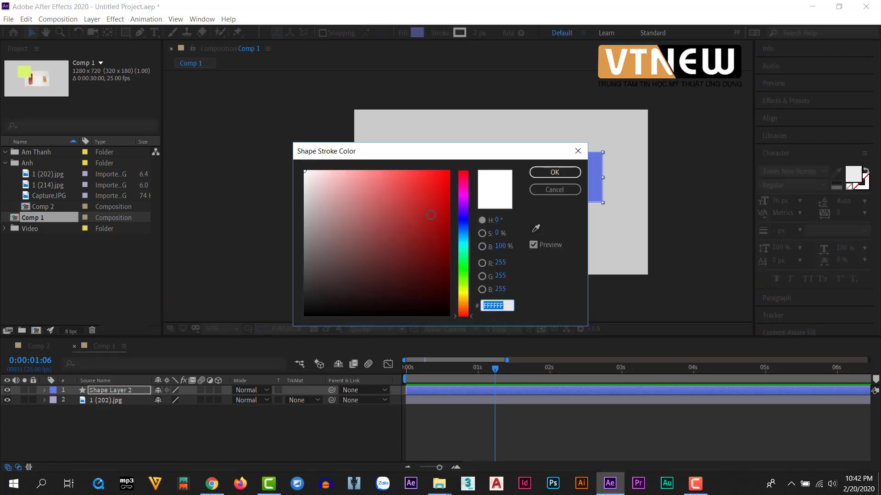
text(CA2C2C)
key(Tab)
click(553, 173)
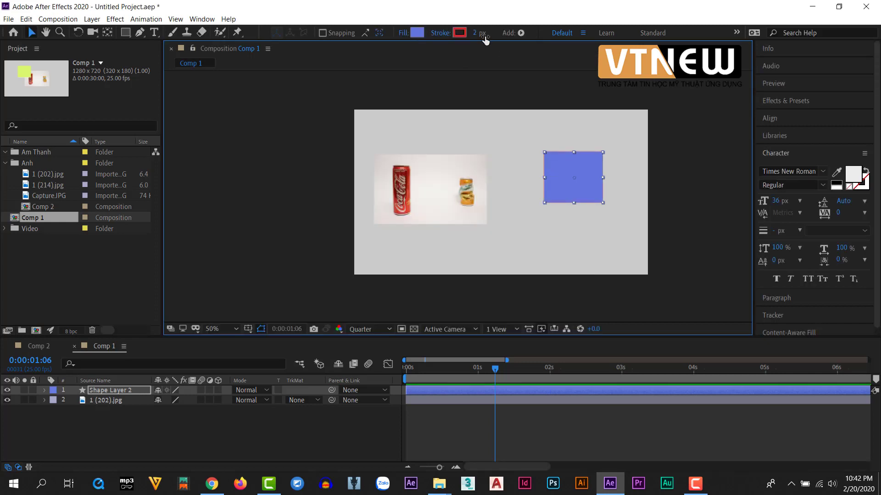
Step: Set the rectangle's stroke width to 20 px, and reselect Shape Layer 2 in the timeline
mouse_move(478, 33)
mouse_down()
mouse_move(493, 35)
mouse_move(471, 36)
mouse_up()
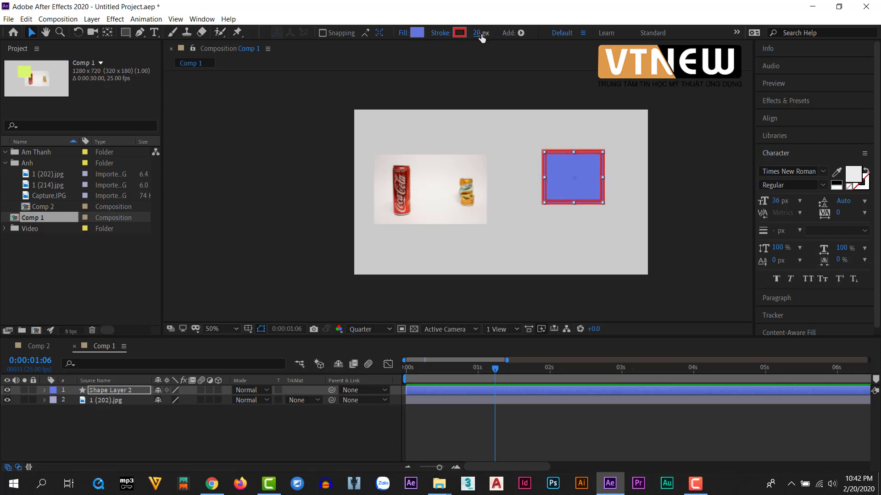
click(249, 428)
click(111, 390)
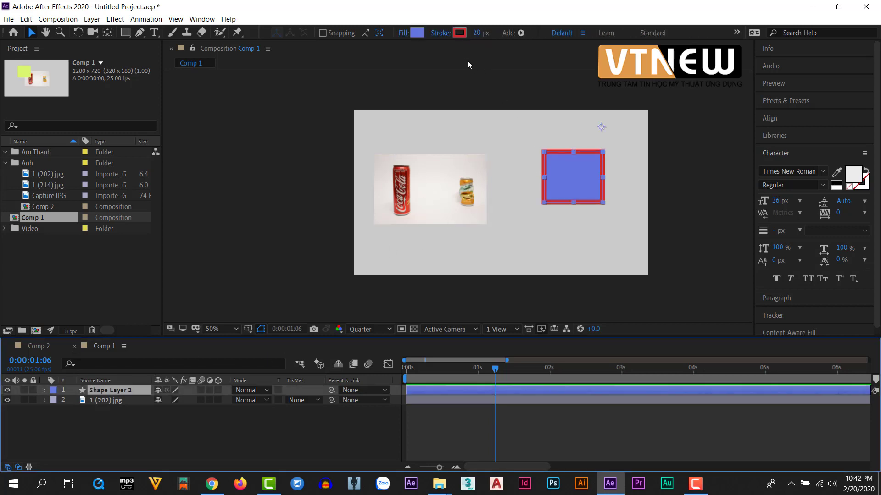
Step: Move the blue rectangle with the red outline slightly left, closer to the photo, using the Selection tool
click(32, 33)
click(526, 243)
drag(569, 176, 558, 182)
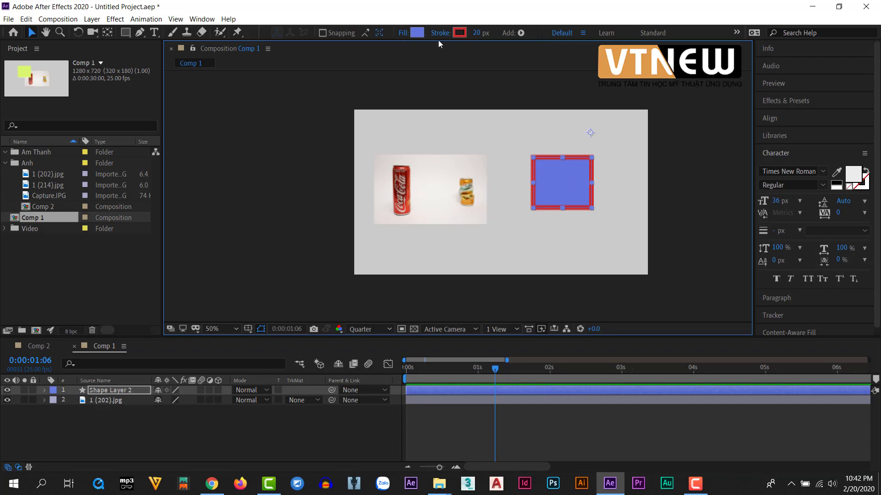
click(125, 32)
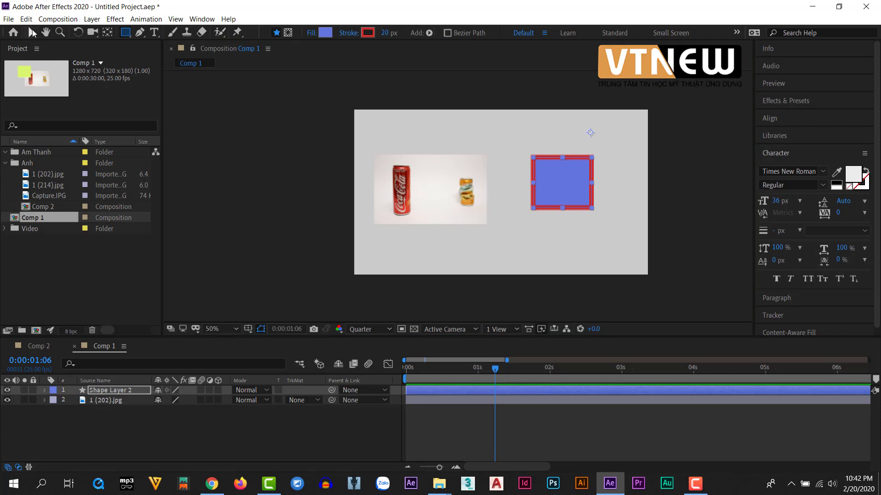
click(31, 32)
drag(552, 168, 546, 167)
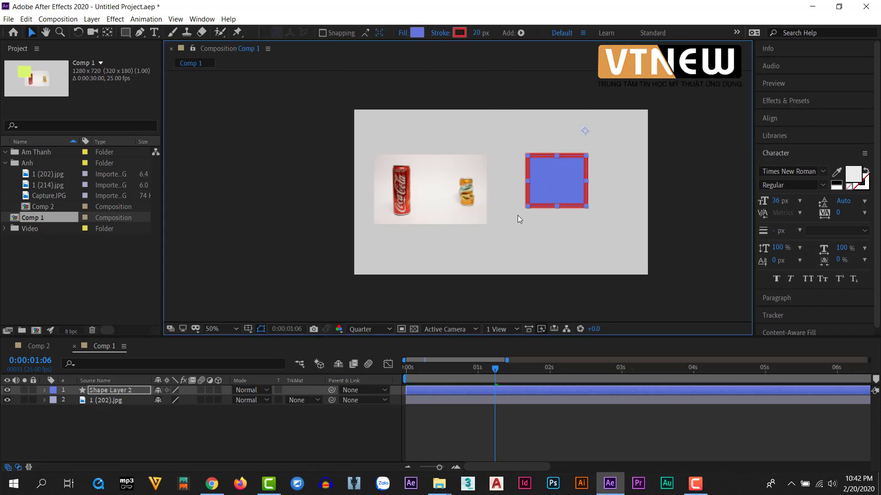
Step: Expand Shape Layer 2's Rectangle 1 contents to examine the Stroke 1 colour, opacity, width, cap and join properties
click(44, 390)
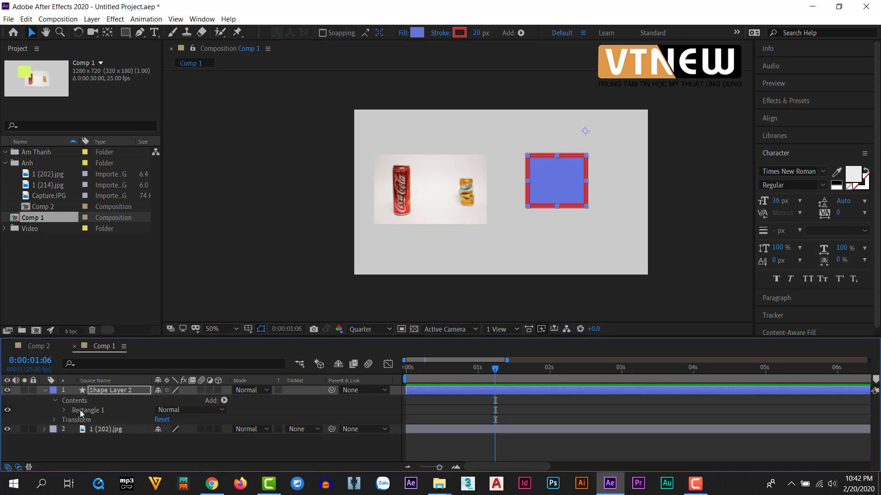
click(65, 410)
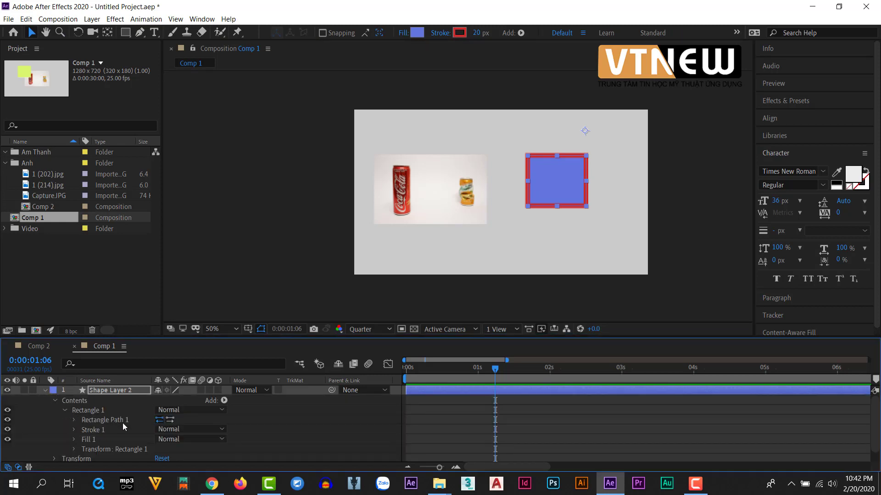
click(75, 429)
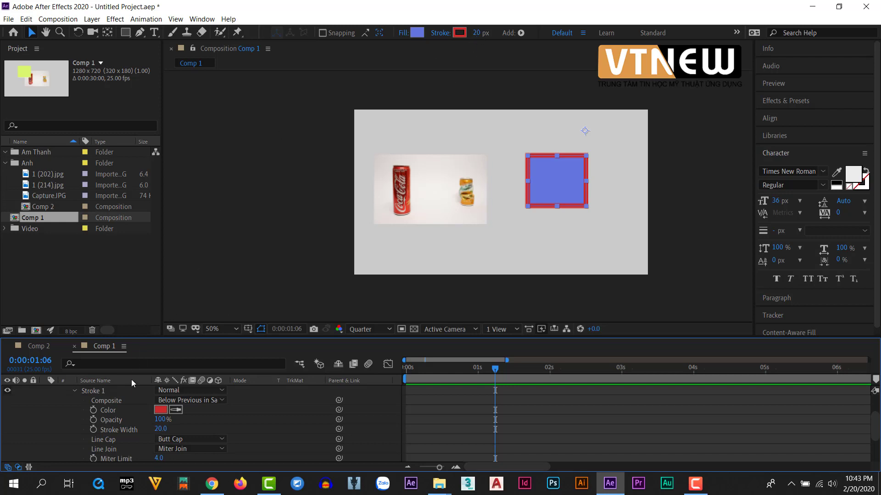
Step: Collapse Shape Layer 2 completely, including its Stroke 1, Contents and Transform property groups
click(75, 391)
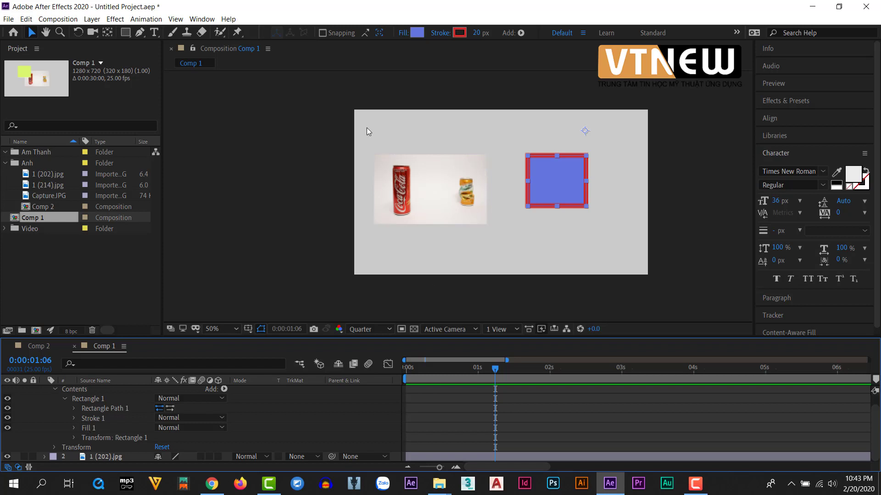
click(56, 389)
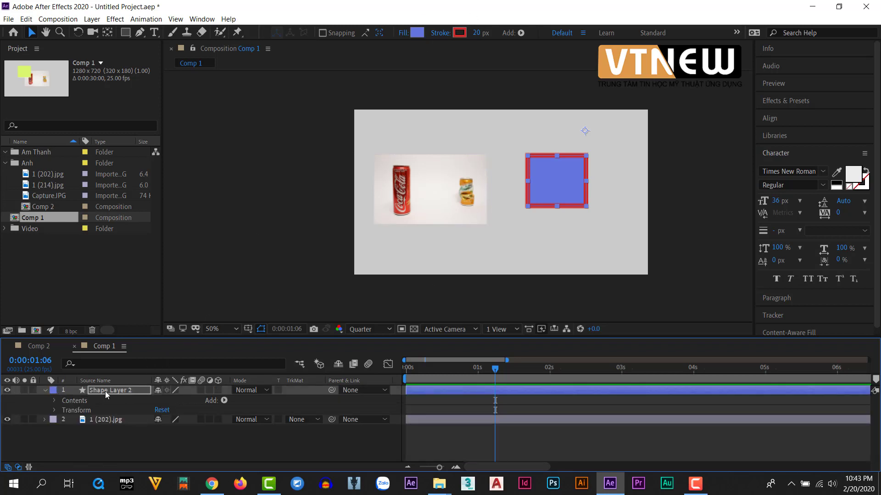
click(46, 390)
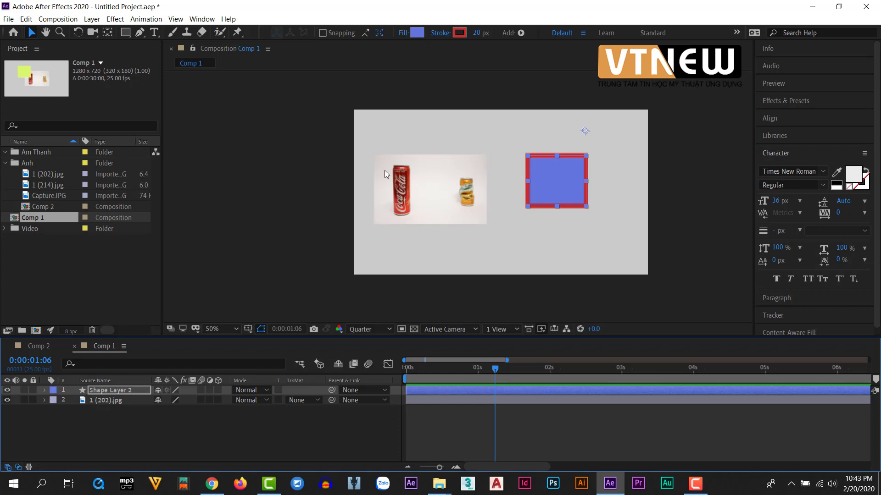
Step: Deselect all layers and view the available shape tool variants, keeping the Rectangle Tool
click(85, 401)
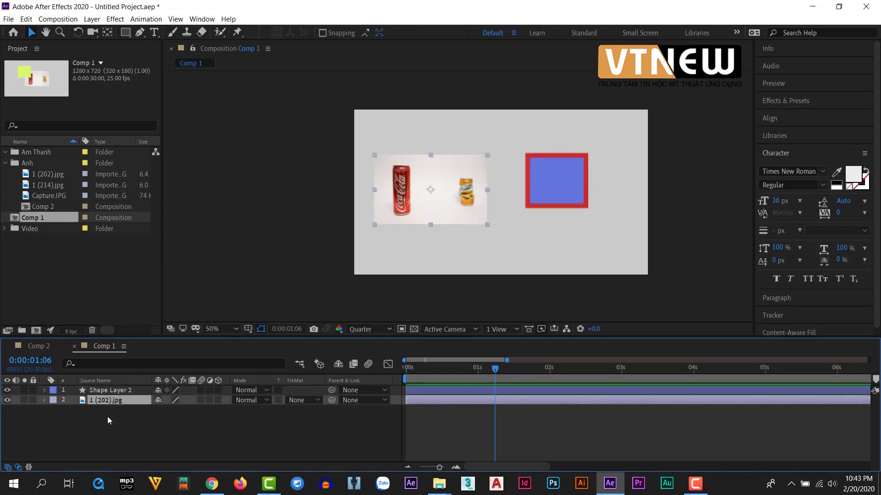
click(108, 417)
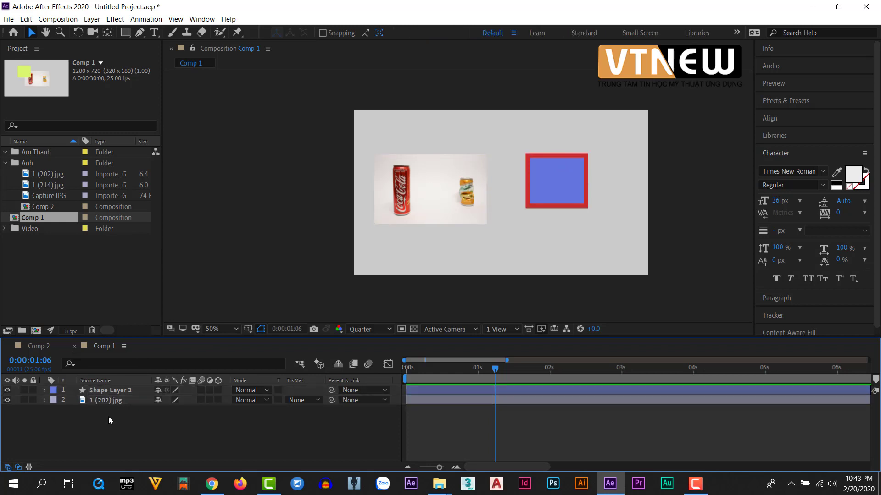
click(125, 32)
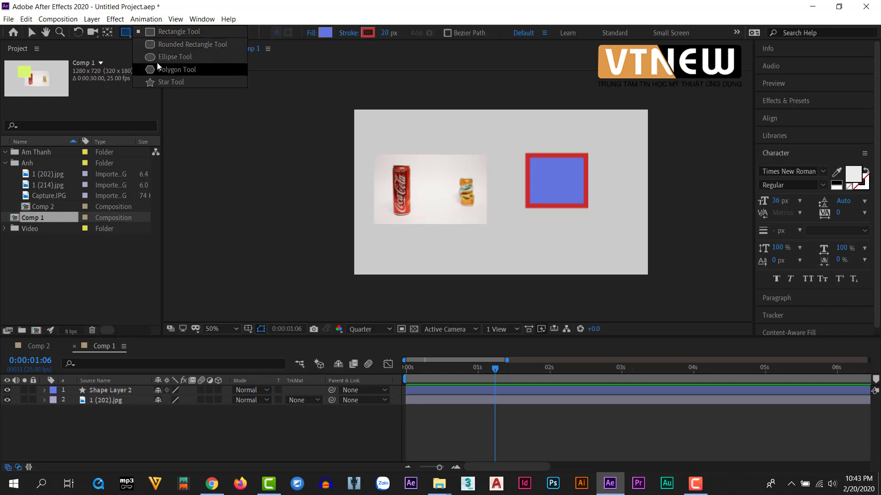
click(129, 37)
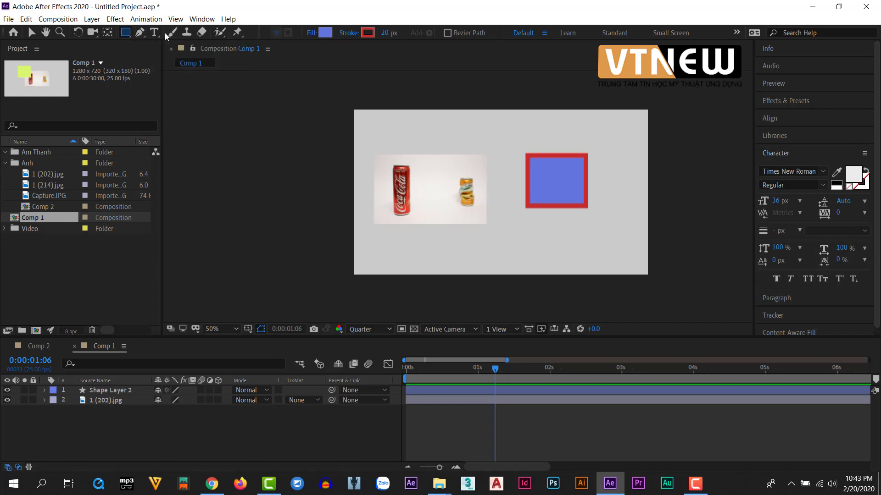
Step: With no layer selected, draw a small closed curved shape between the photo and the blue rectangle using the Pen tool
click(138, 34)
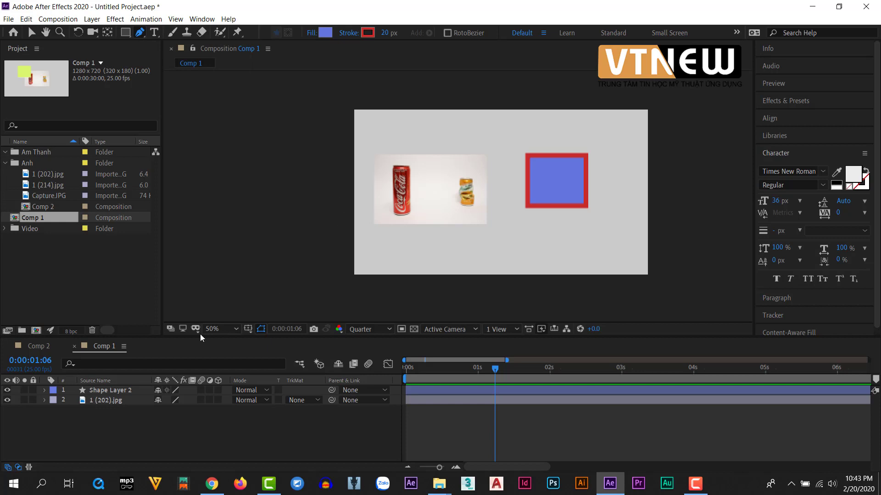
click(110, 400)
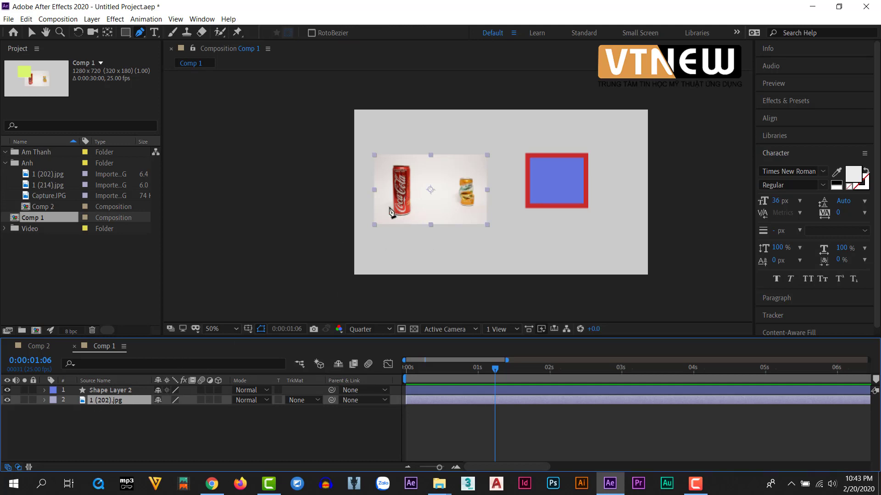
key(period)
key(period)
drag(324, 171, 431, 201)
key(comma)
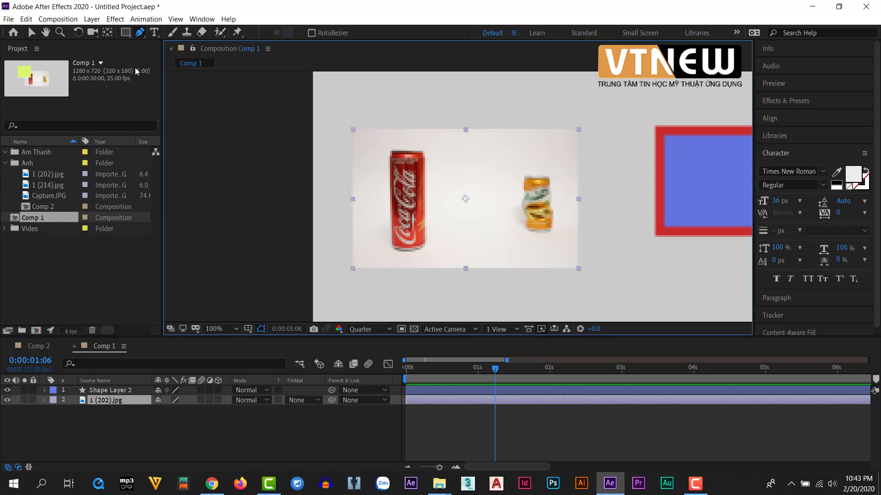
click(125, 412)
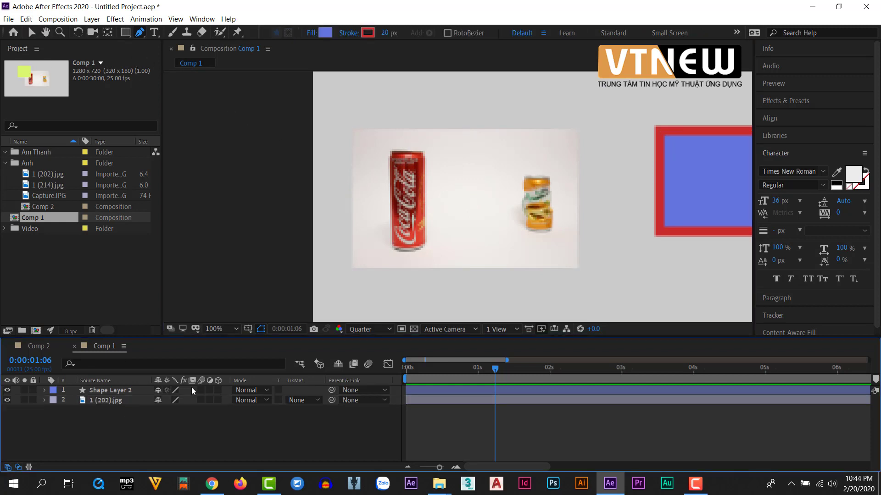
click(625, 242)
drag(593, 256, 587, 238)
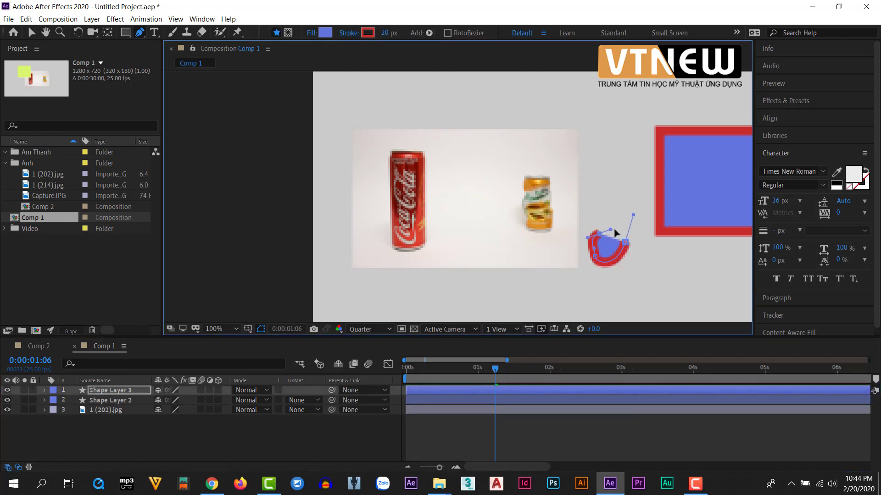
click(611, 229)
click(626, 246)
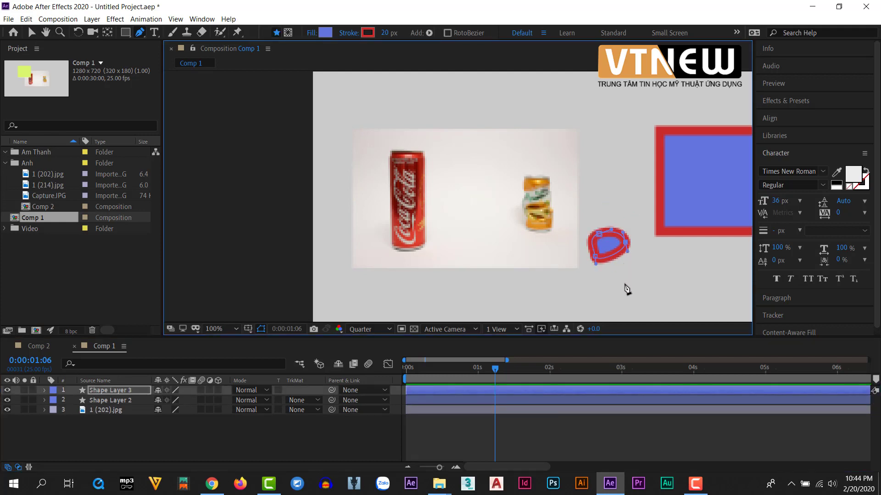
Step: Trace a closed Pen tool mask around the Coca-Cola can on the 1 (202).jpg layer and adjust its top corner points
click(119, 411)
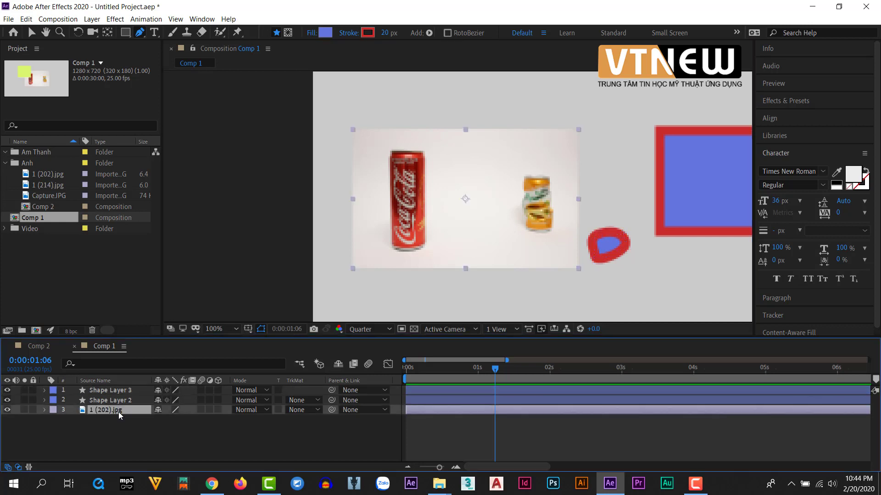
click(406, 157)
click(423, 151)
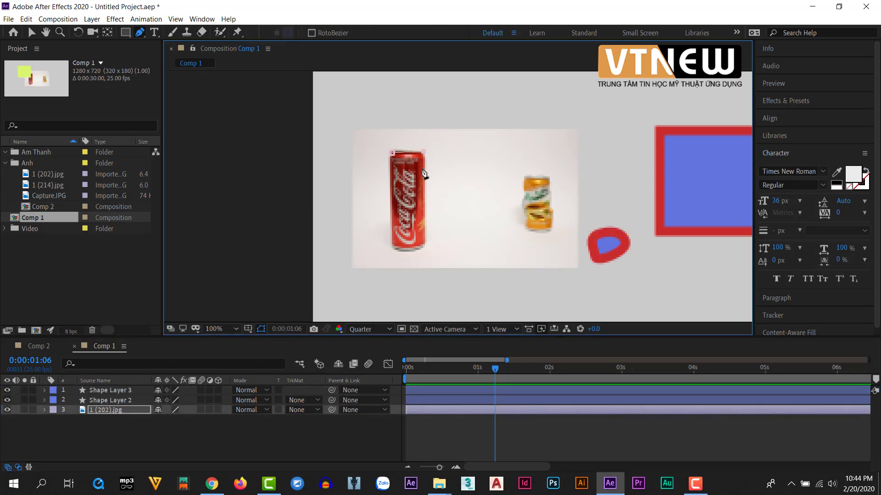
click(425, 247)
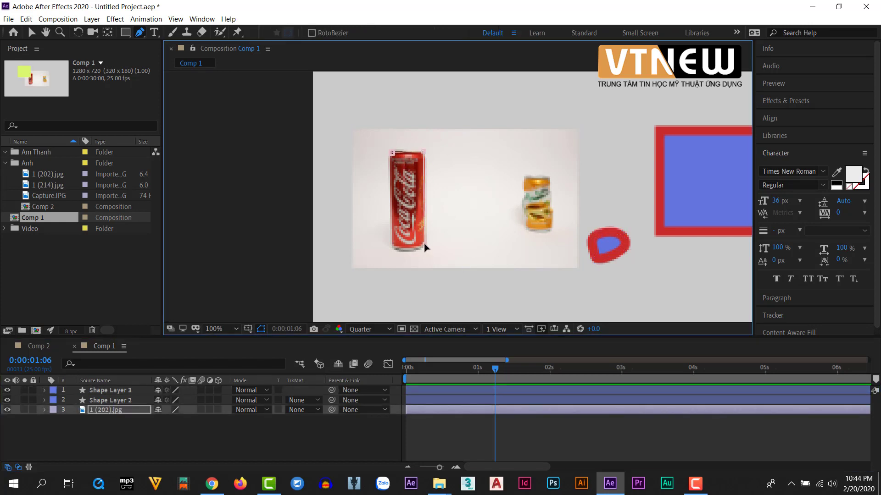
click(394, 250)
click(392, 152)
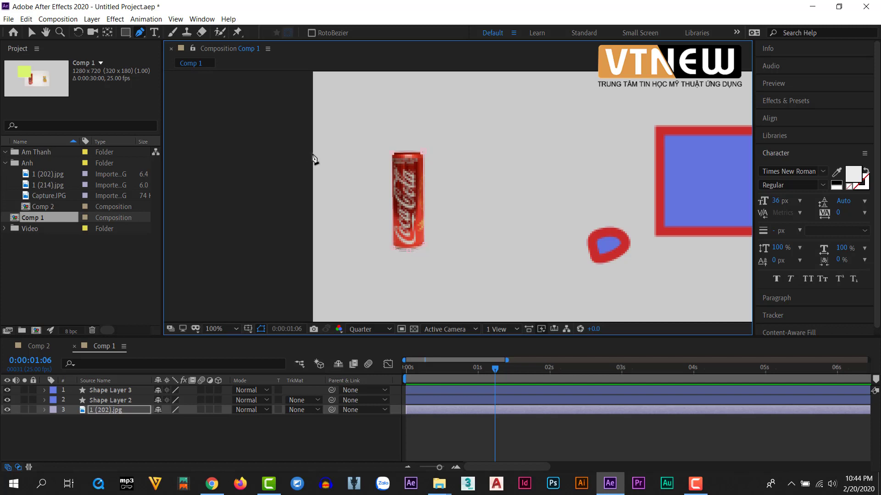
click(422, 151)
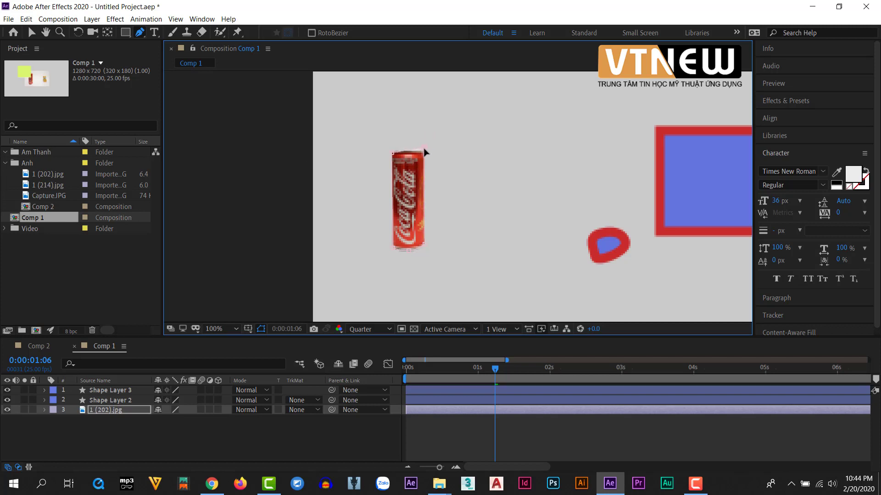
click(393, 156)
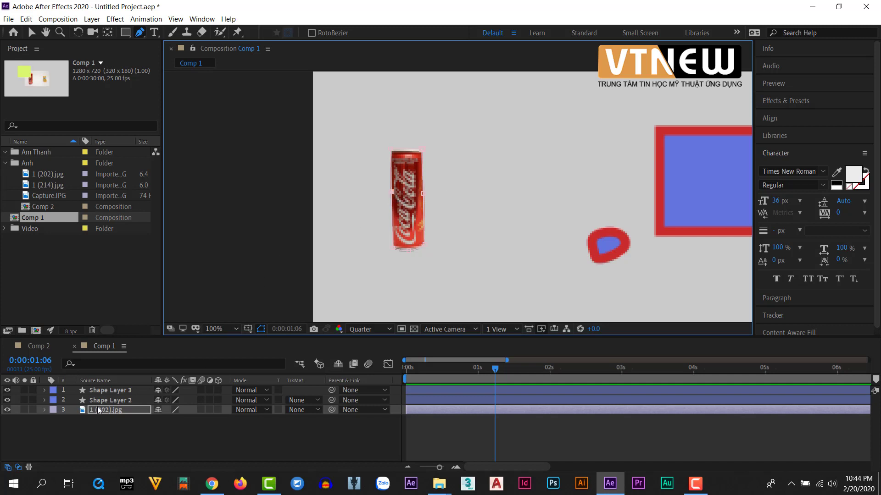
Step: Reveal the masks of the 1 (202).jpg layer and delete Mask 1
click(44, 410)
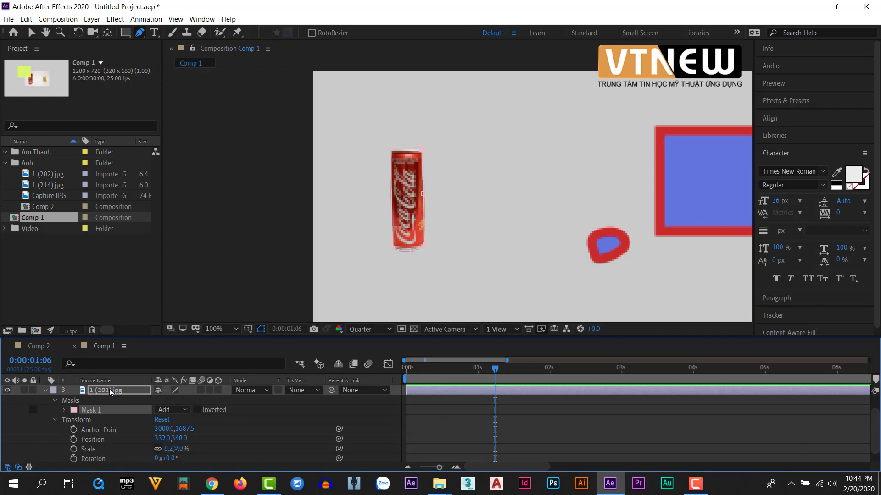
click(31, 32)
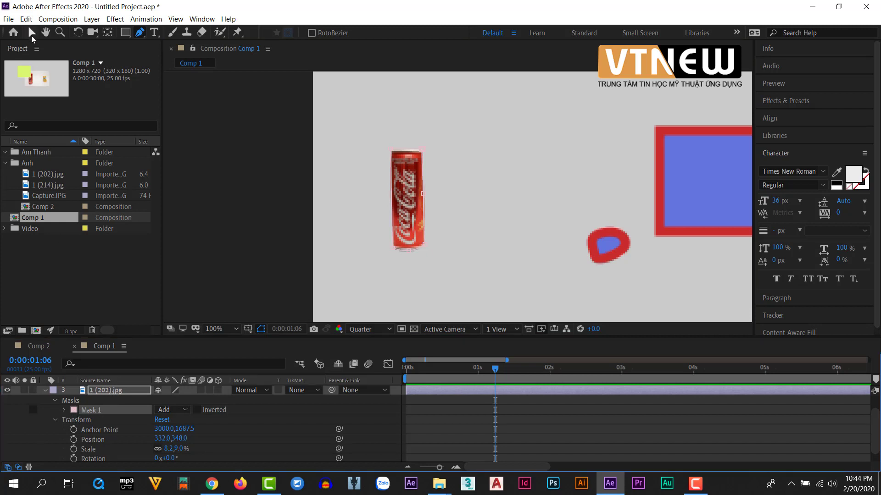
click(110, 413)
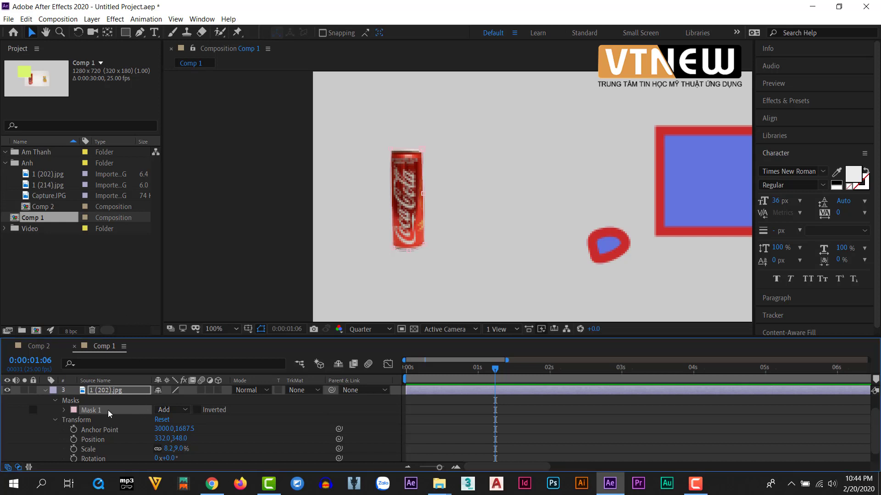
key(Delete)
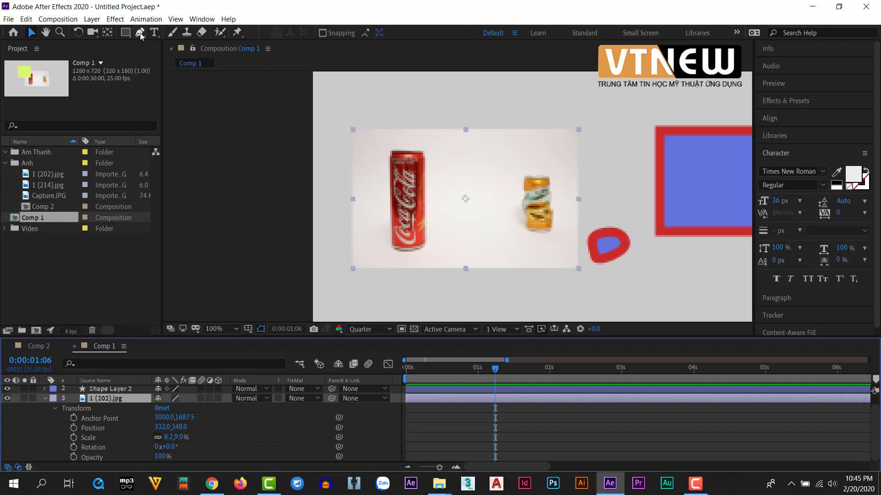
Step: Add the text "VTNEW" above the photo with the Type tool, and return to the Selection tool
scroll(456, 197, down, 4)
key(h)
scroll(381, 218, up, 5)
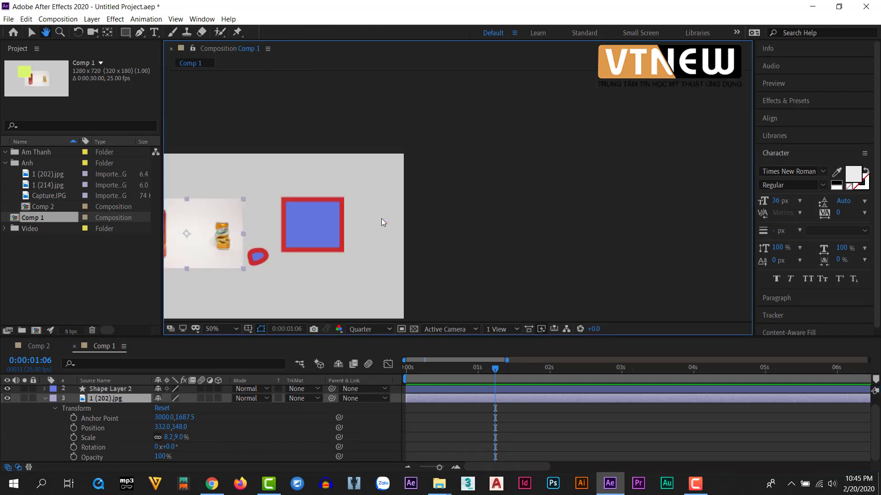
scroll(688, 157, down, 2)
drag(688, 157, 732, 158)
key(v)
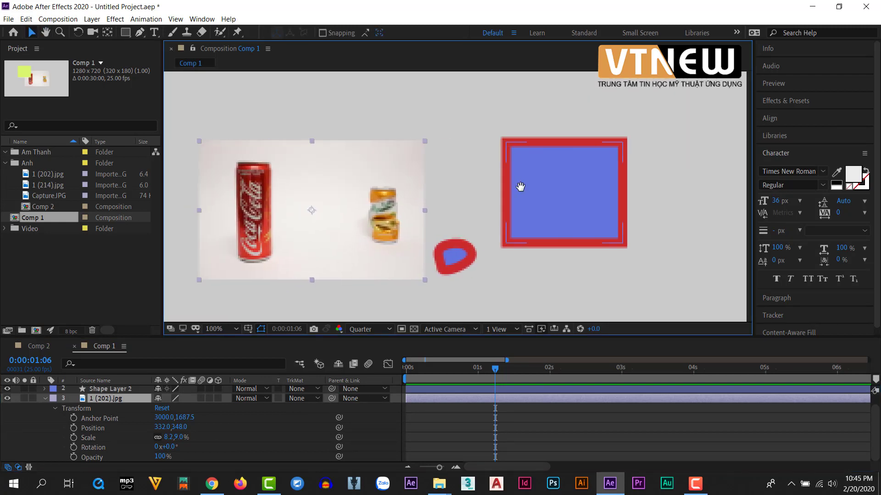
scroll(454, 196, up, 2)
click(153, 33)
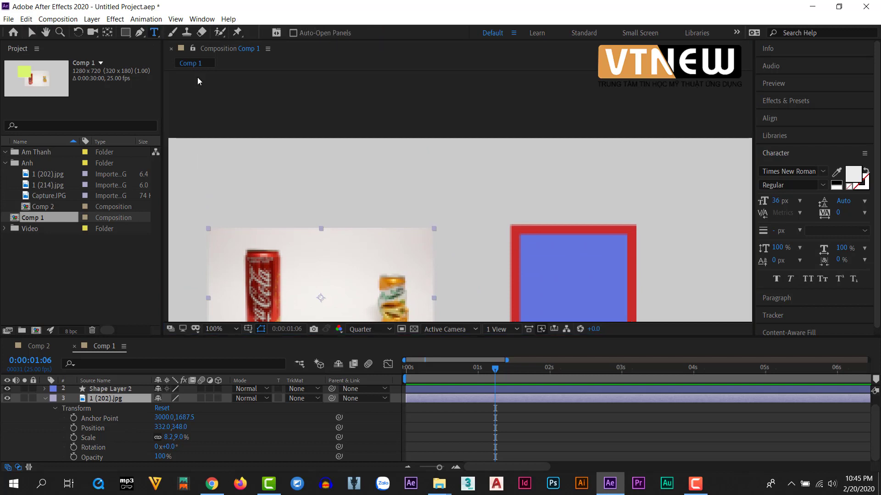
click(315, 188)
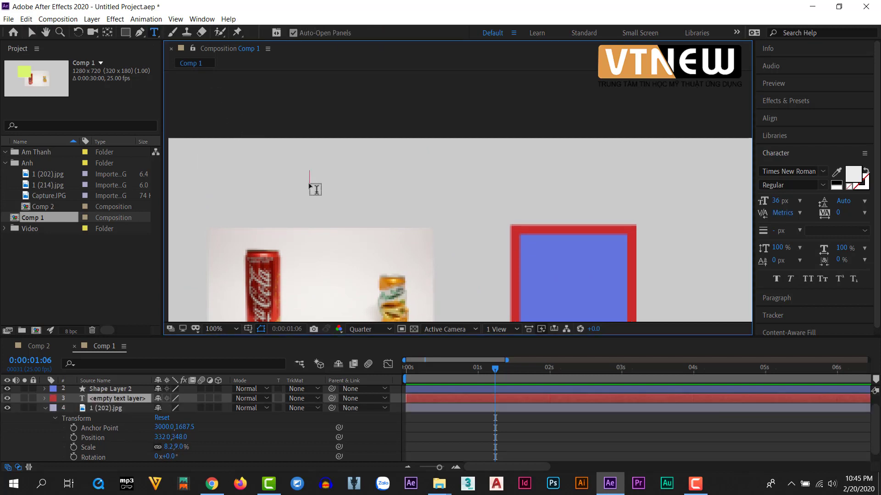
text(VTNEW)
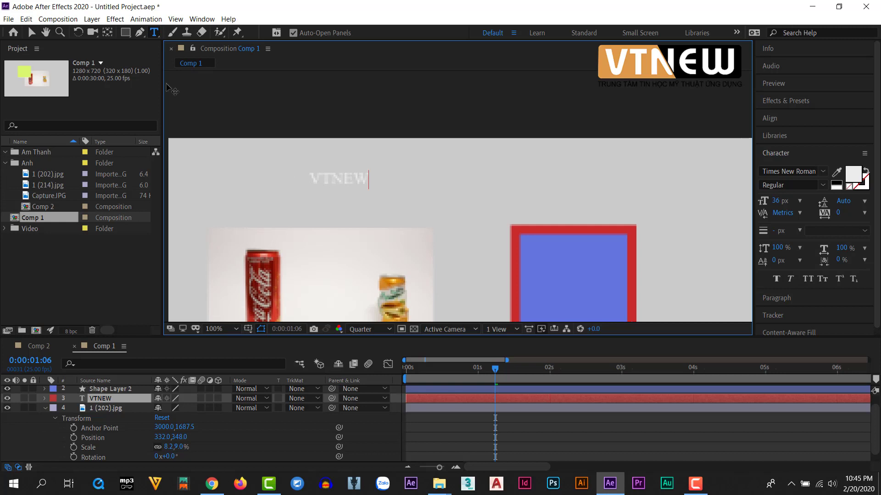
click(32, 31)
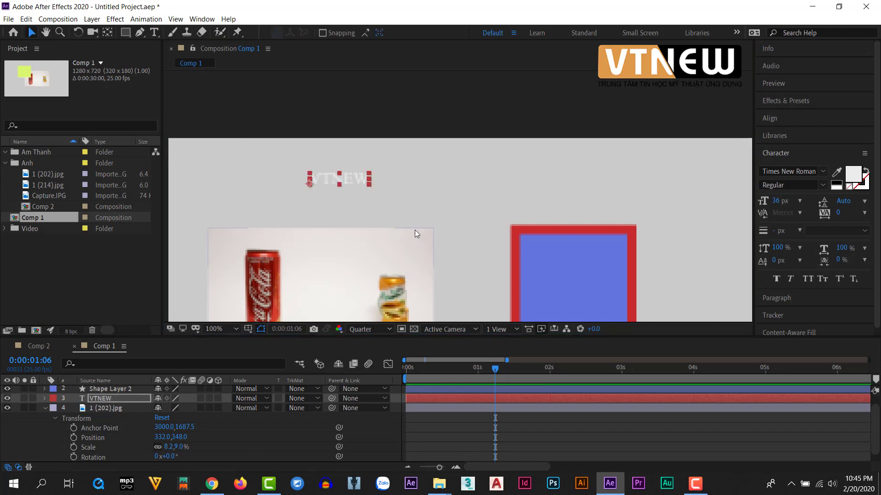
Step: Try to stretch the VTNEW text horizontally to about three times its width with the Selection tool
scroll(442, 164, down, 4)
scroll(442, 177, up, 2)
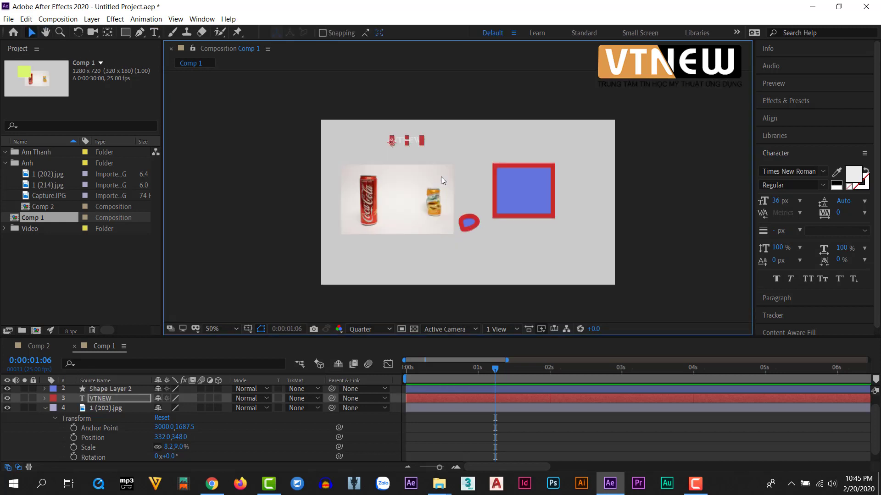
click(406, 118)
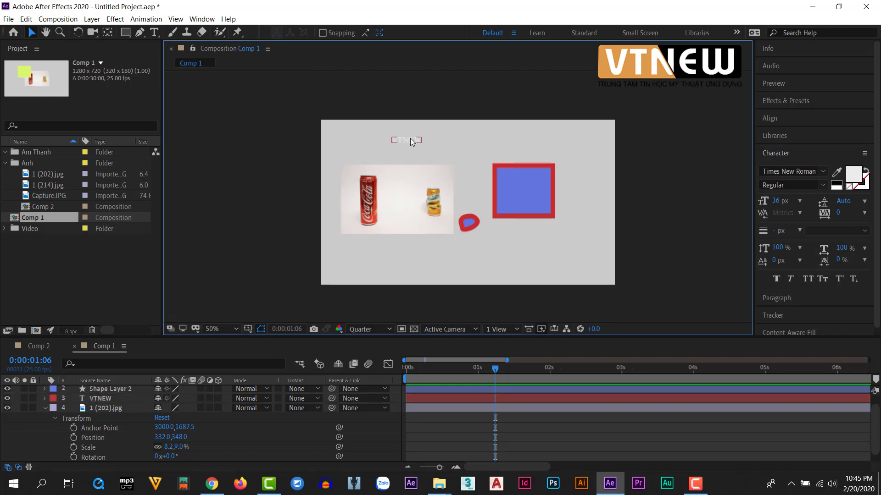
click(416, 141)
drag(422, 143, 481, 142)
key(Caps_Lock)
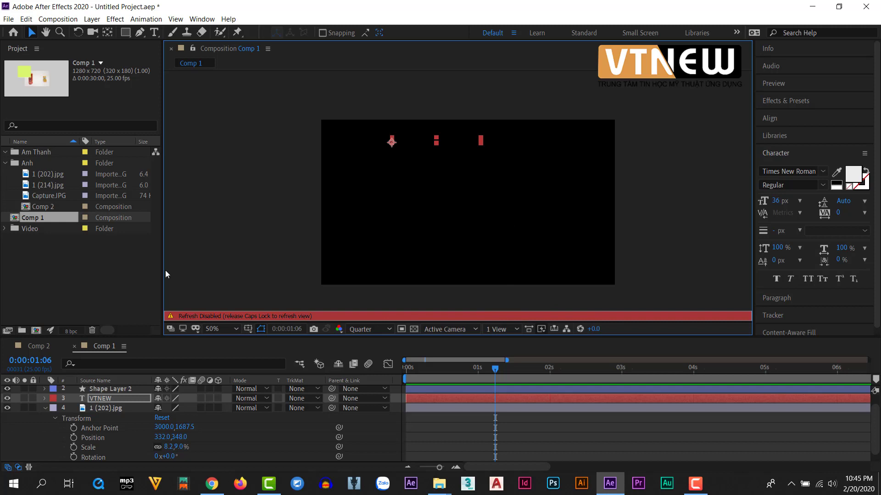
key(Caps_Lock)
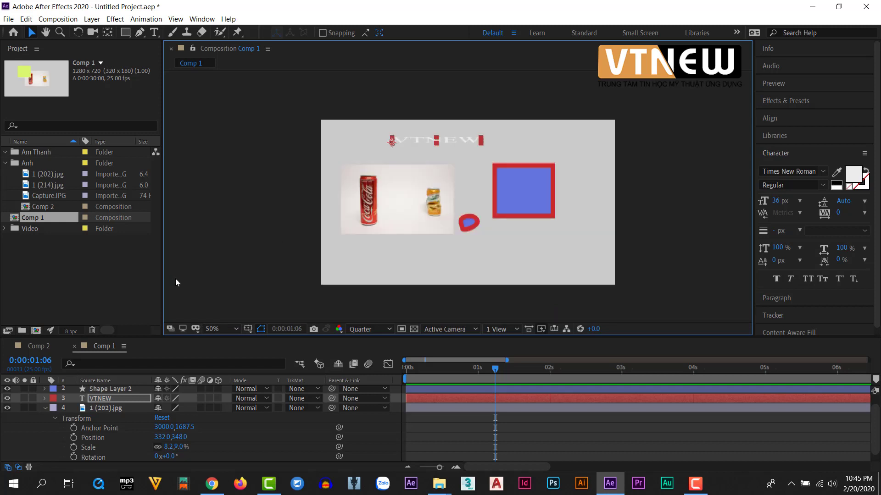
scroll(454, 127, up, 4)
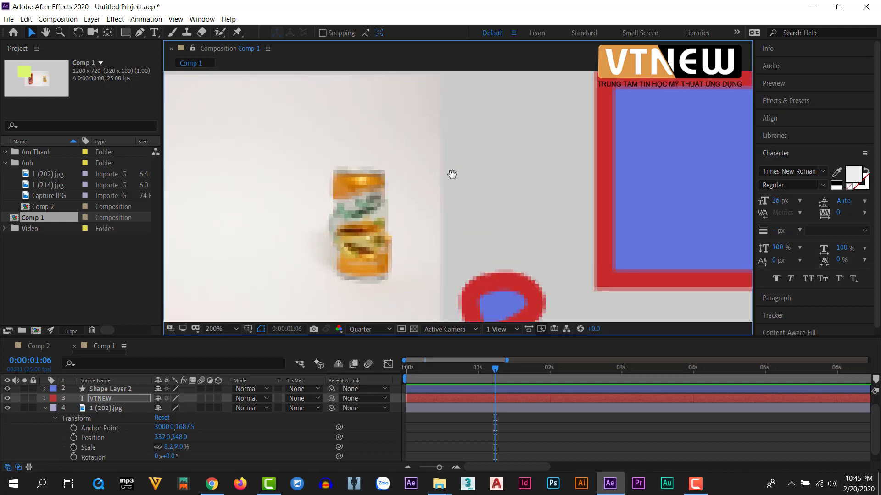
scroll(456, 202, down, 2)
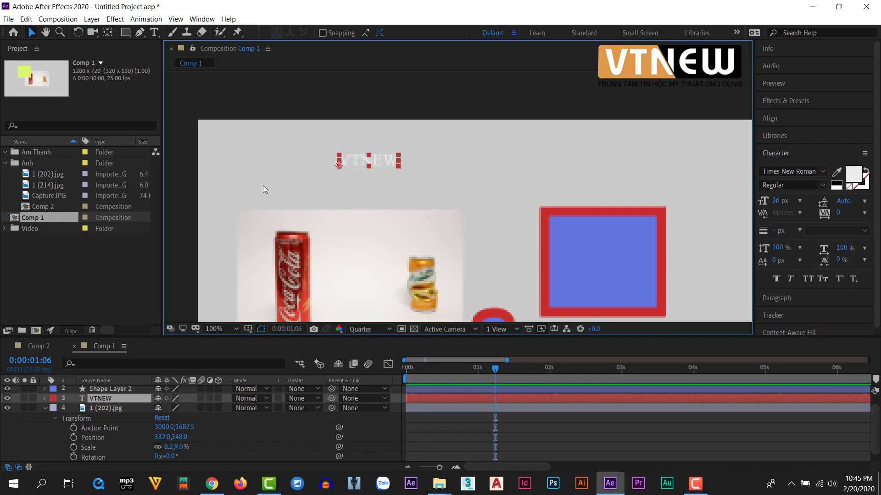
Step: Increase the VTNEW text's font size to 161 px and move it down to just above the photo
click(364, 165)
drag(775, 201, 845, 205)
drag(469, 148, 453, 186)
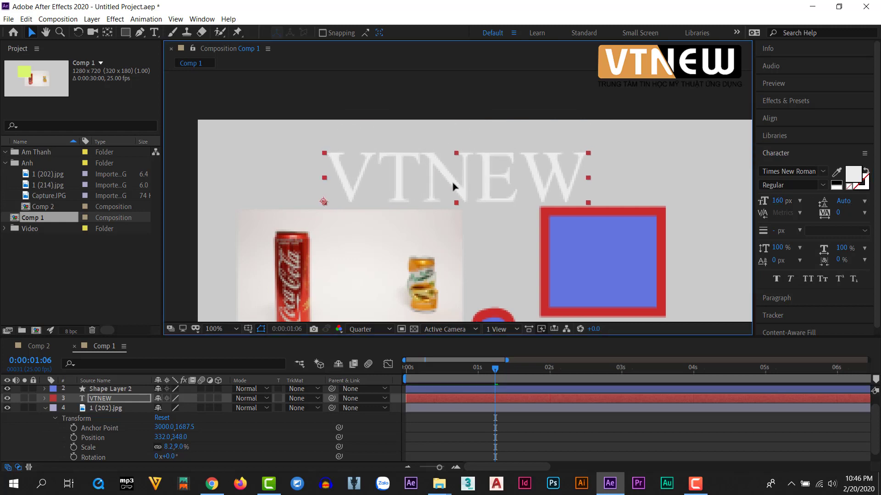
mouse_move(778, 201)
mouse_down()
mouse_move(817, 202)
mouse_move(766, 203)
mouse_up()
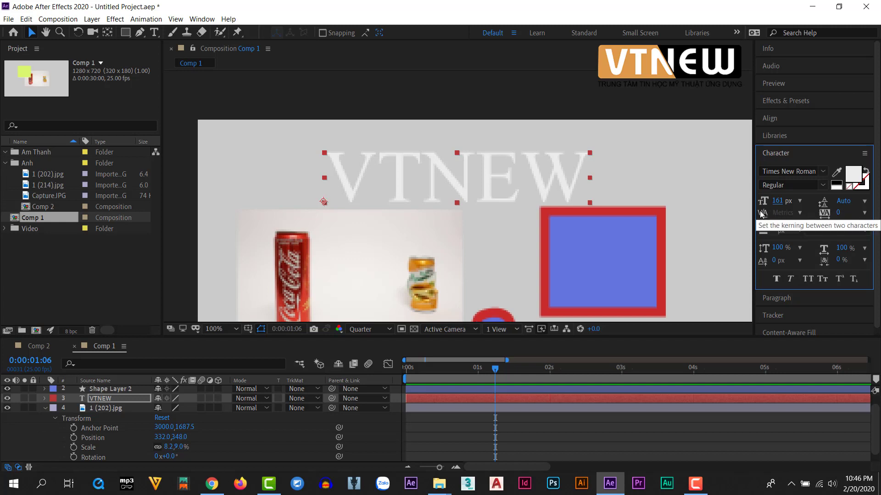
Step: Place the text cursor between the T and N of VTNEW and view the available kerning presets
click(154, 32)
click(436, 172)
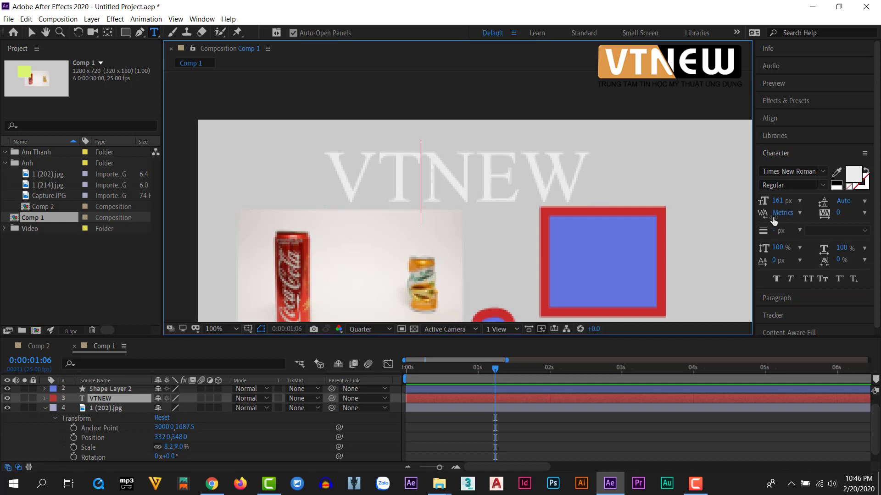
click(795, 215)
click(796, 214)
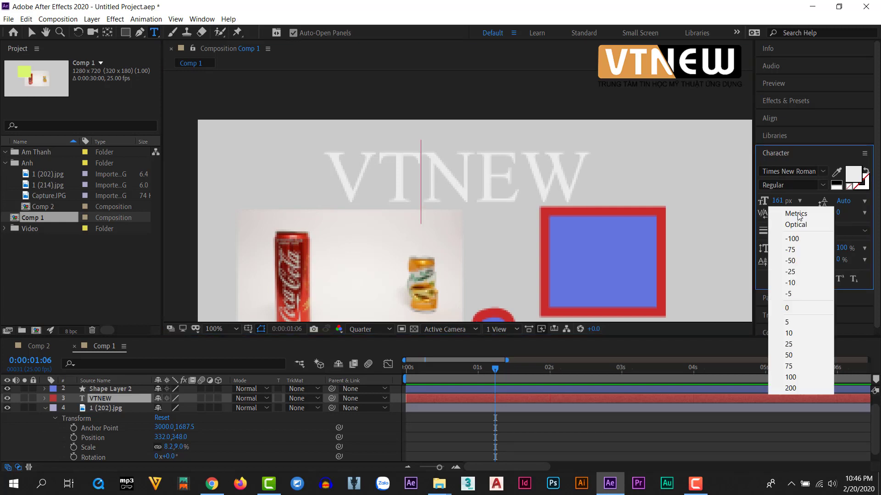
click(502, 172)
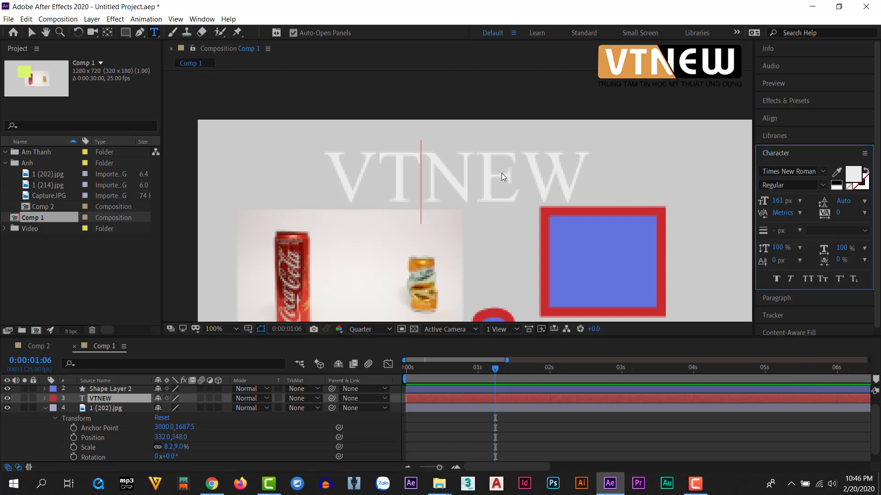
Step: Select all the letters of VTNEW and set their tracking to 241
drag(336, 176, 624, 176)
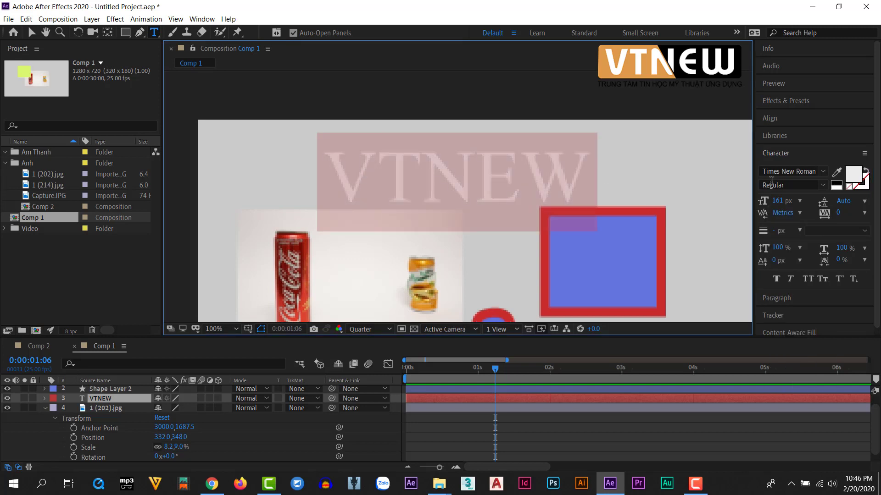
click(844, 213)
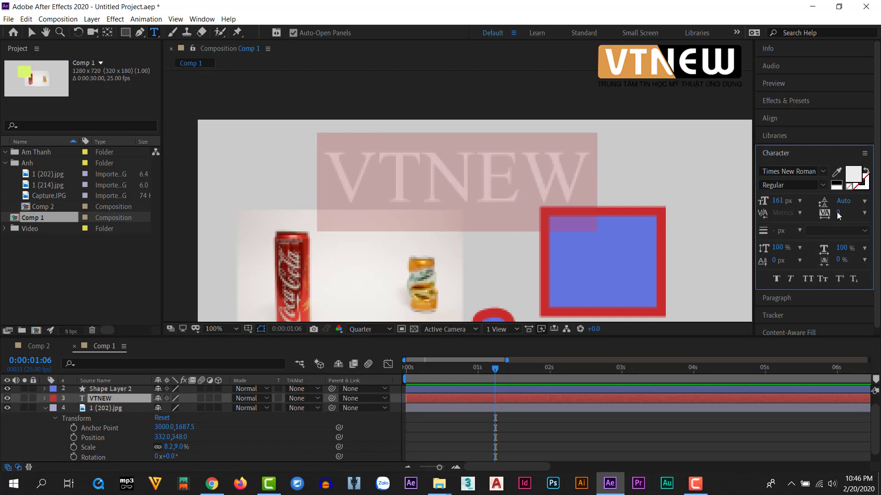
drag(841, 213, 862, 219)
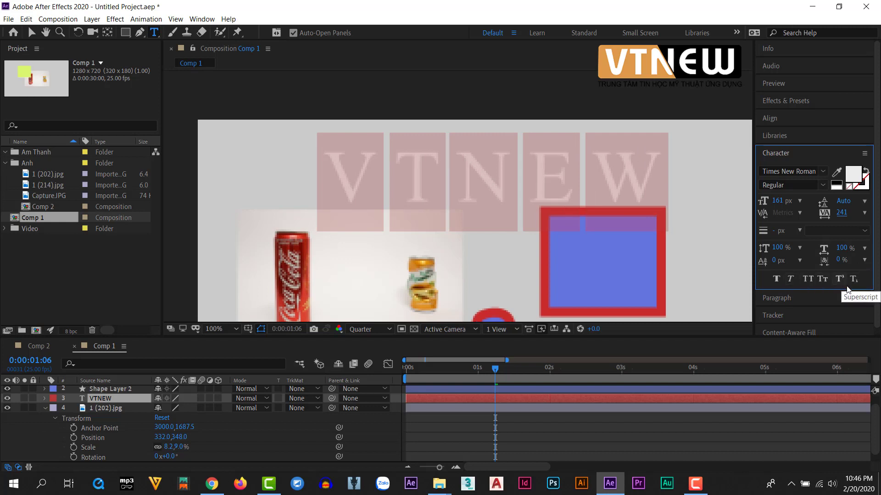
Step: View the Paragraph settings for the text, and return to the Character settings and the Selection tool
click(780, 298)
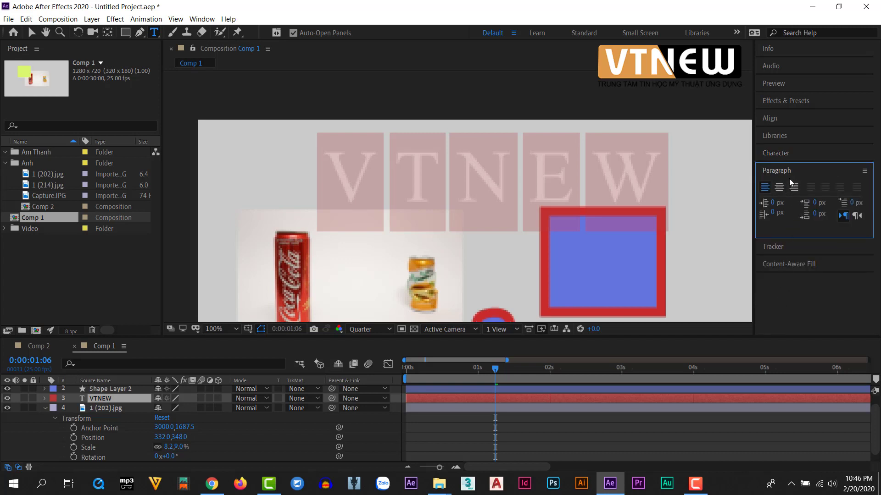
click(771, 153)
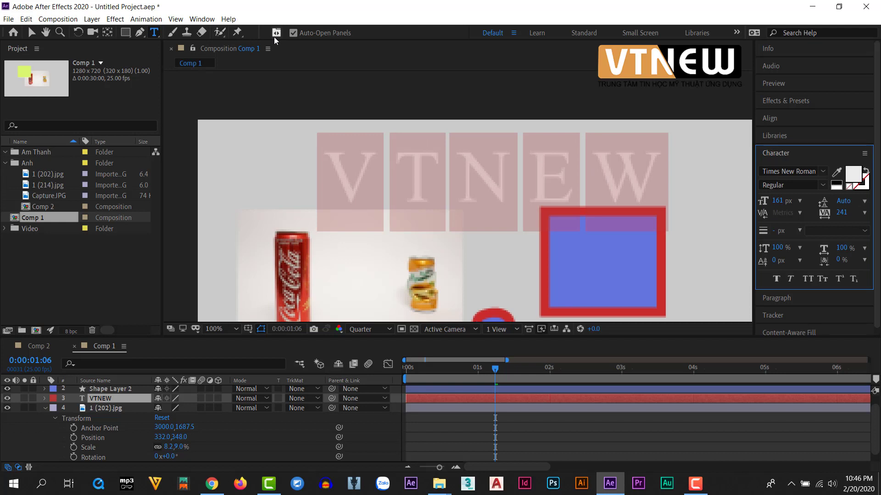
click(31, 33)
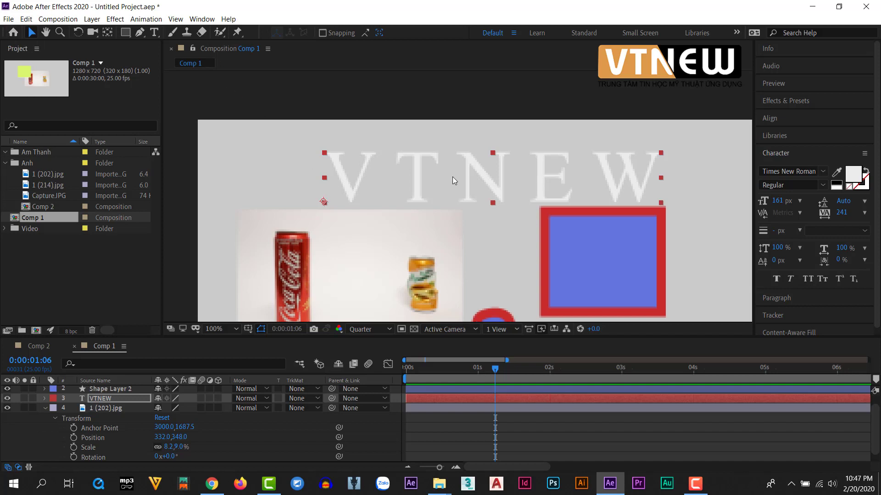
Step: Enlarge the timeline area and collapse the Transform properties of the 1 (202).jpg layer
scroll(523, 183, down, 4)
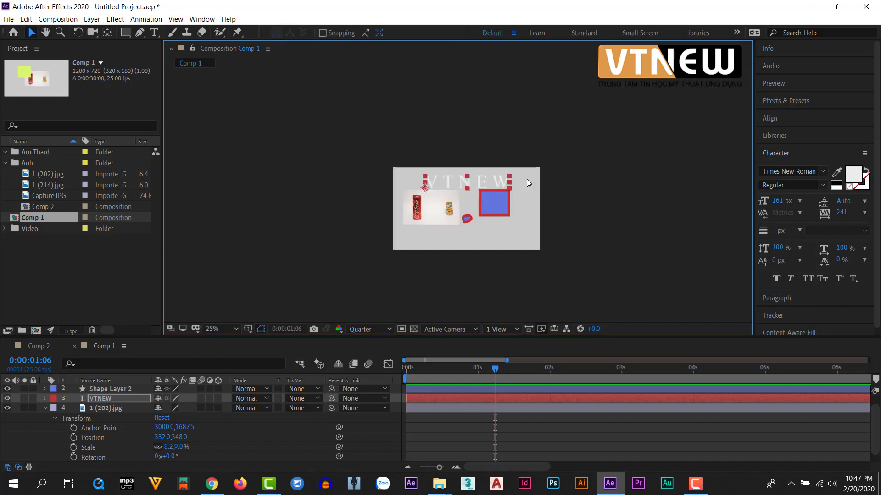
scroll(526, 179, up, 2)
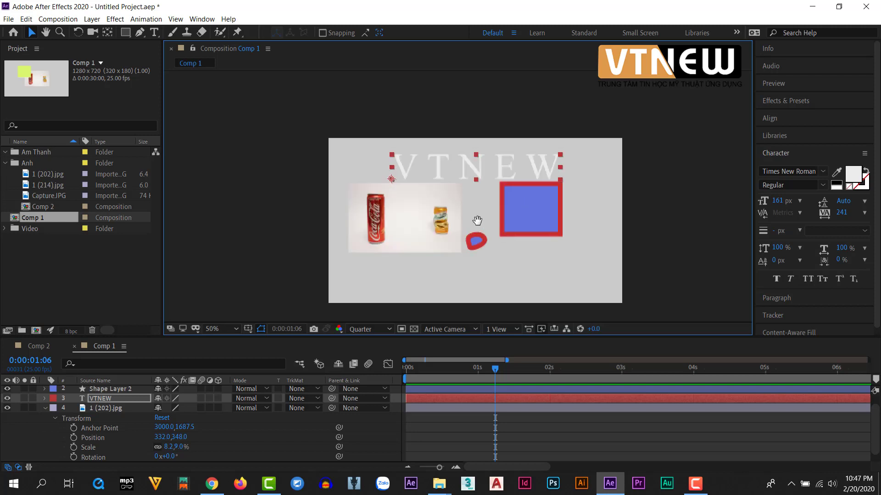
scroll(458, 193, up, 2)
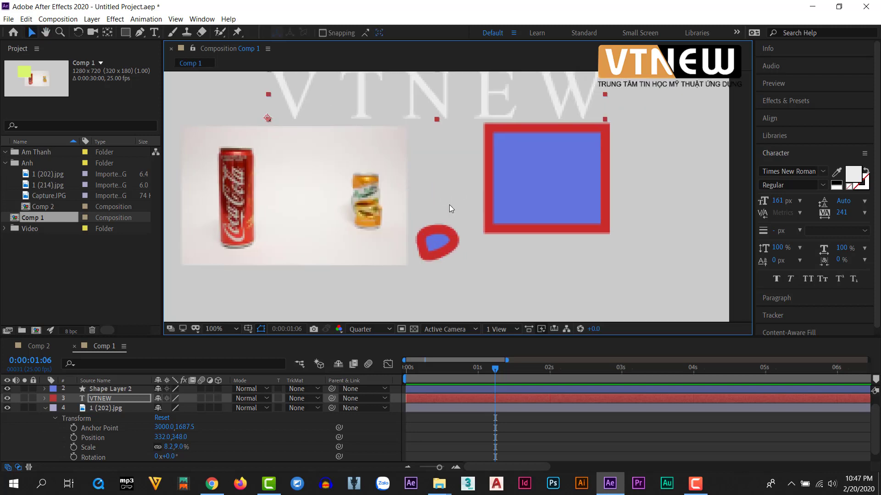
scroll(450, 205, down, 2)
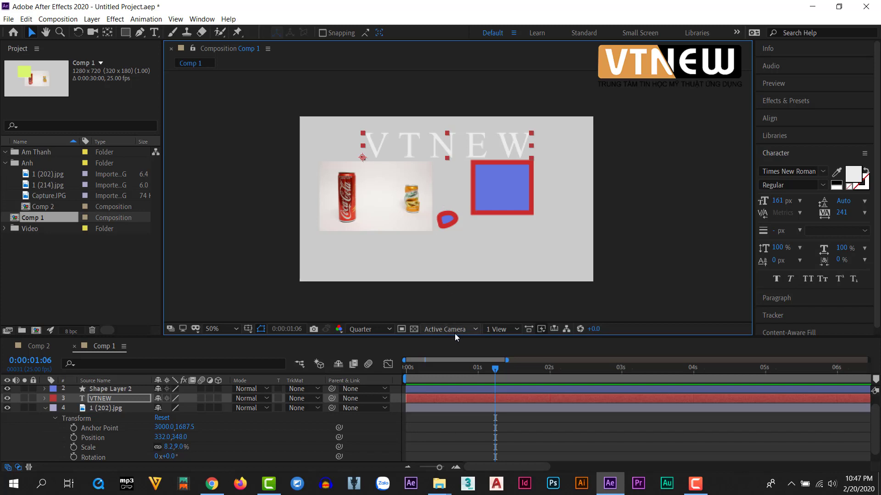
drag(455, 335, 458, 284)
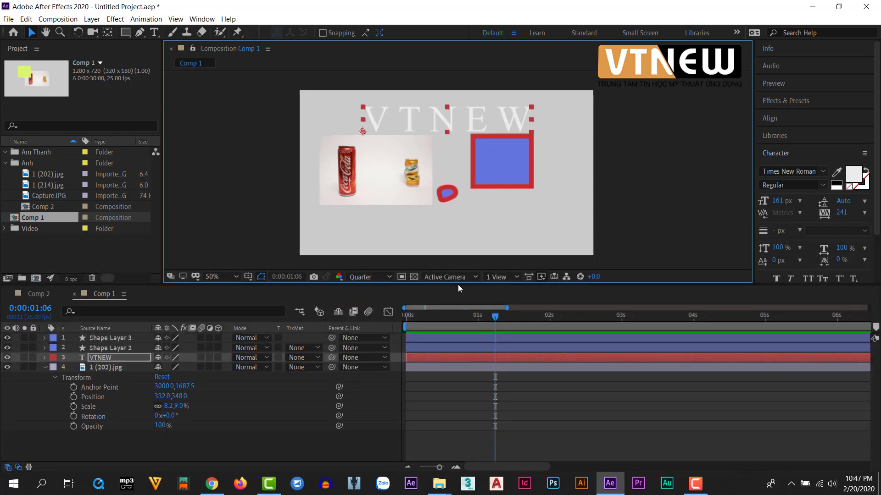
click(56, 377)
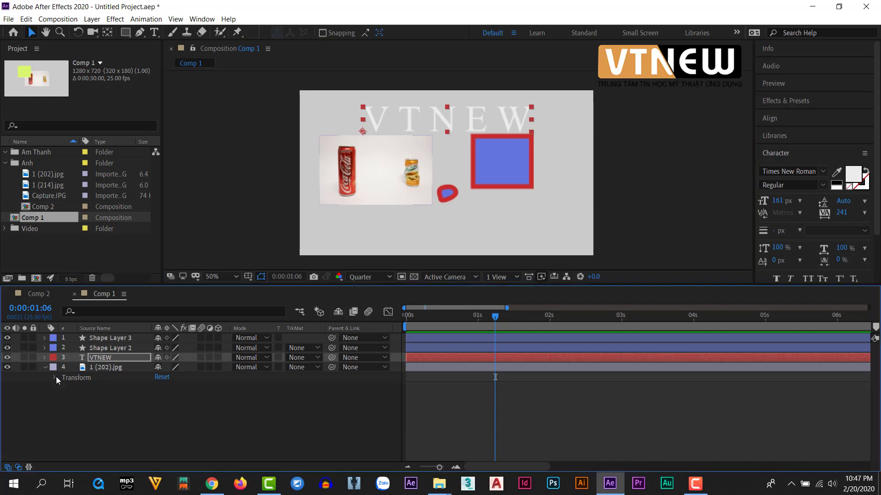
Step: Delete Shape Layer 2, Shape Layer 3 and the VTNEW text layer, leaving only the 1 (202).jpg layer
click(103, 338)
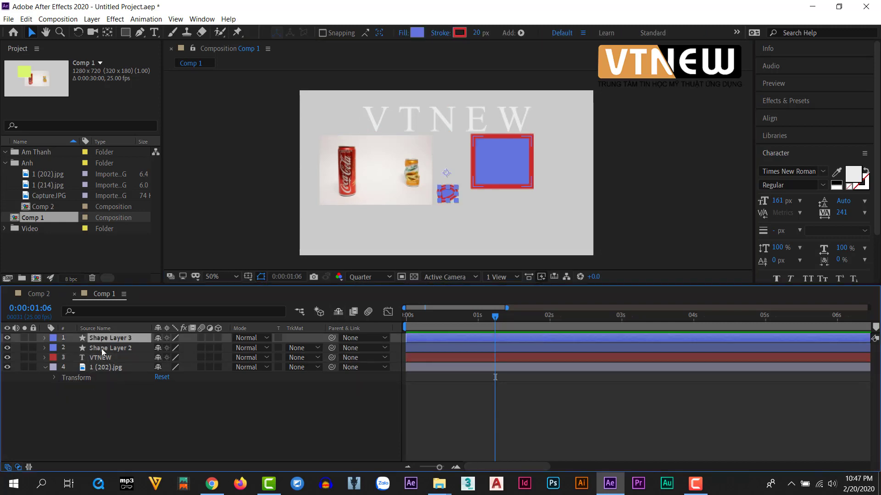
click(101, 347)
click(100, 357)
click(101, 367)
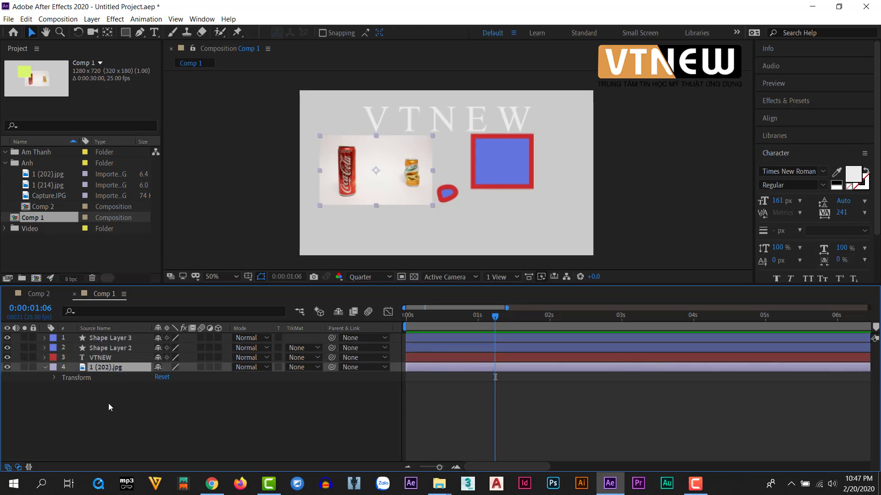
click(121, 347)
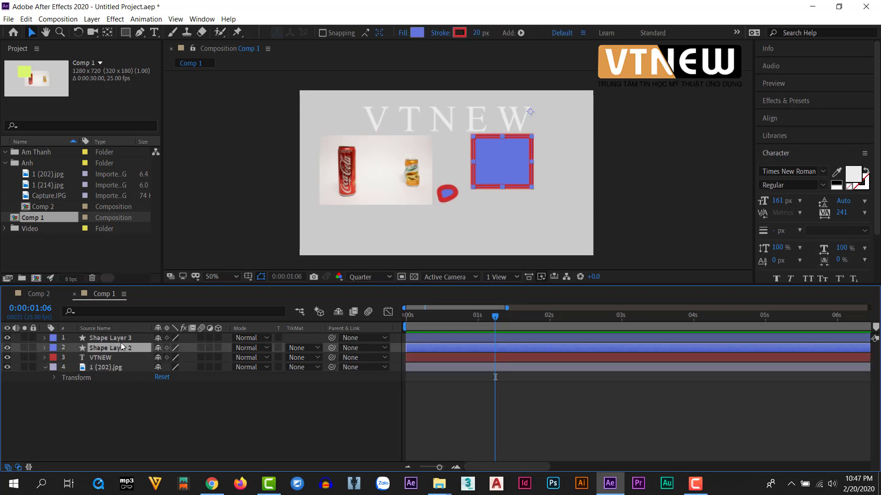
key(Delete)
click(120, 341)
key(Delete)
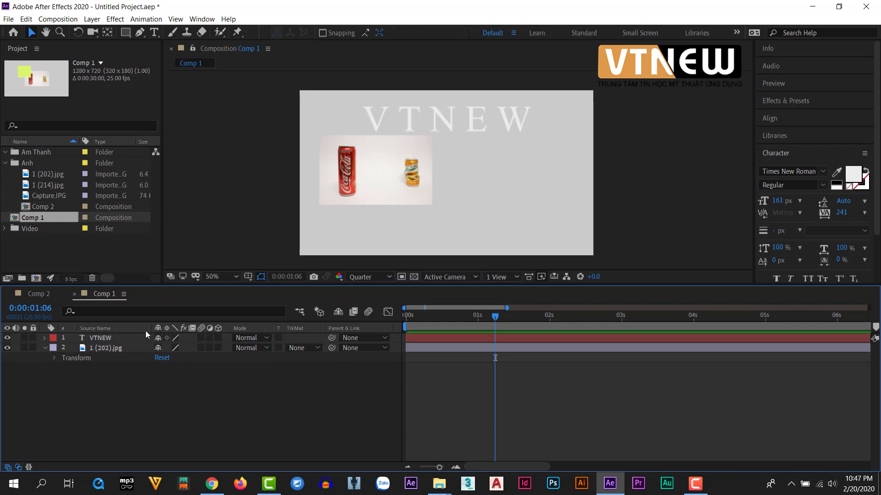
click(448, 111)
key(Delete)
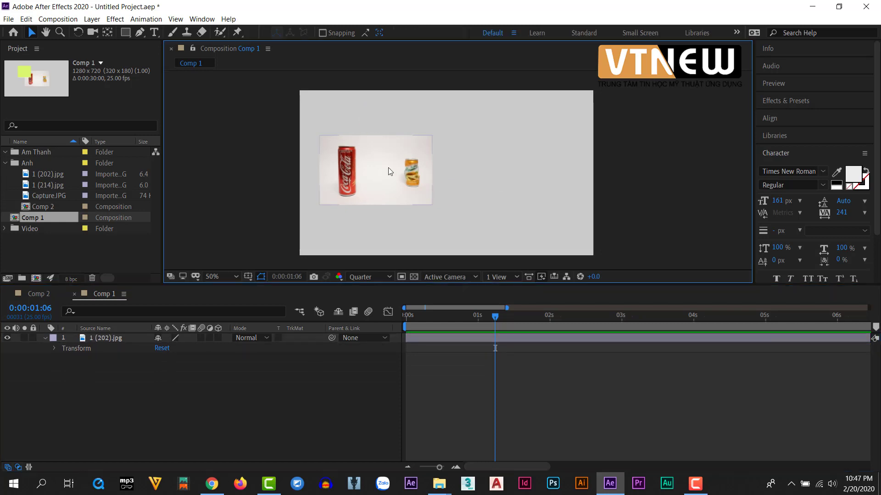
Step: Move the 1 (202).jpg photo to the left side of the composition, at about 262, 368
drag(334, 168, 373, 171)
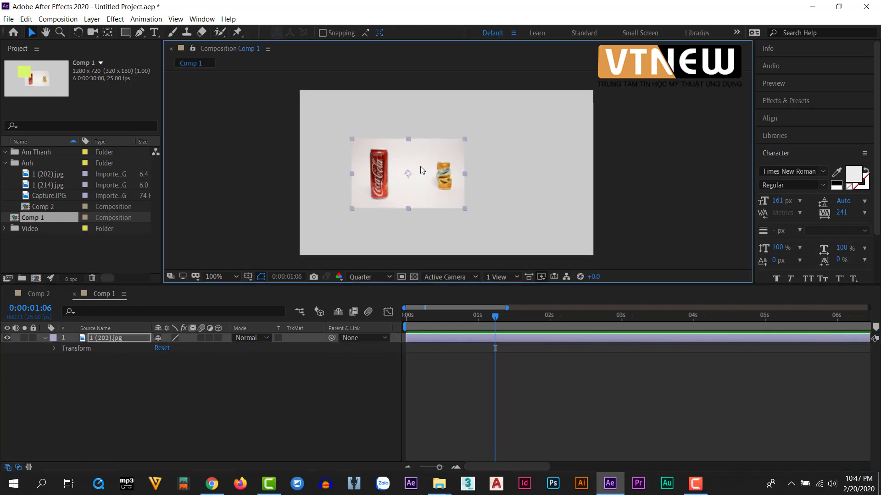
scroll(415, 173, up, 1)
scroll(487, 179, up, 1)
scroll(487, 178, down, 2)
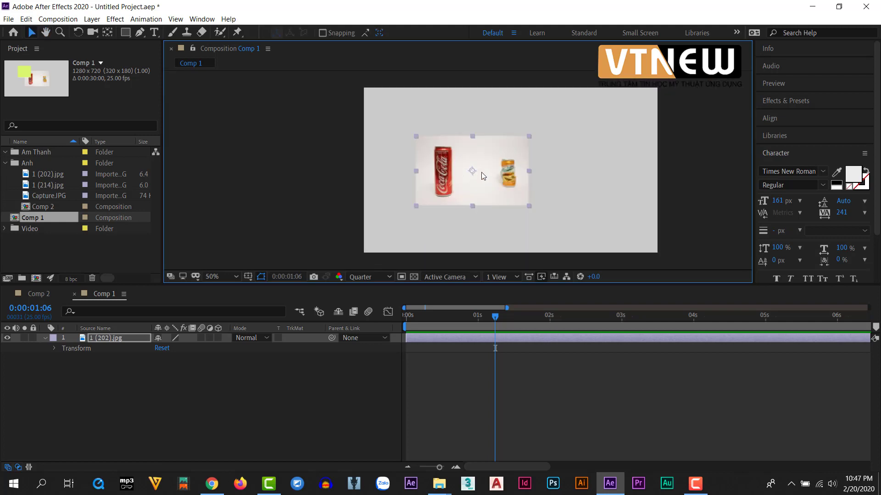
drag(477, 177, 425, 168)
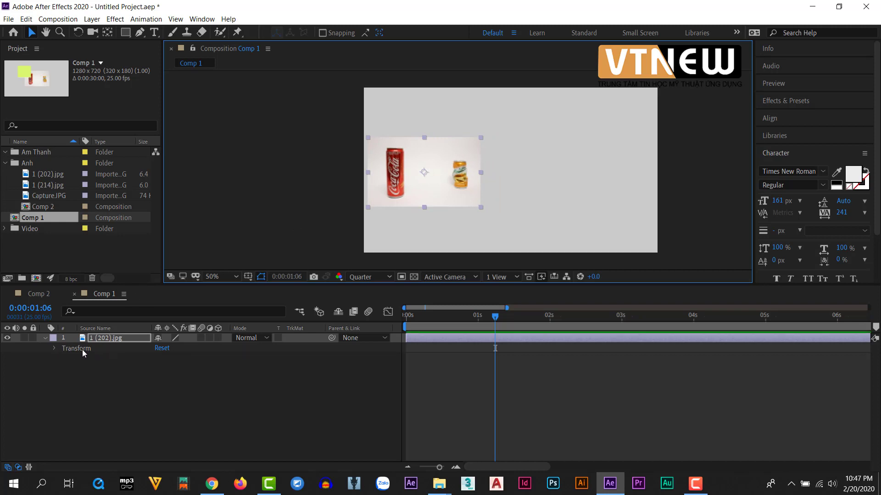
Step: Expand the Transform properties of 1 (202).jpg and set an Anchor Point keyframe at 0:00:00:00
click(54, 348)
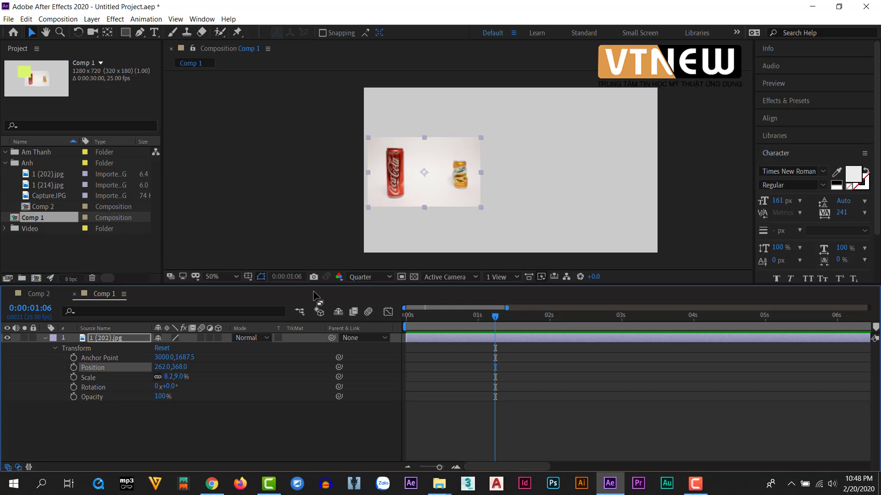
drag(499, 319, 397, 326)
click(407, 319)
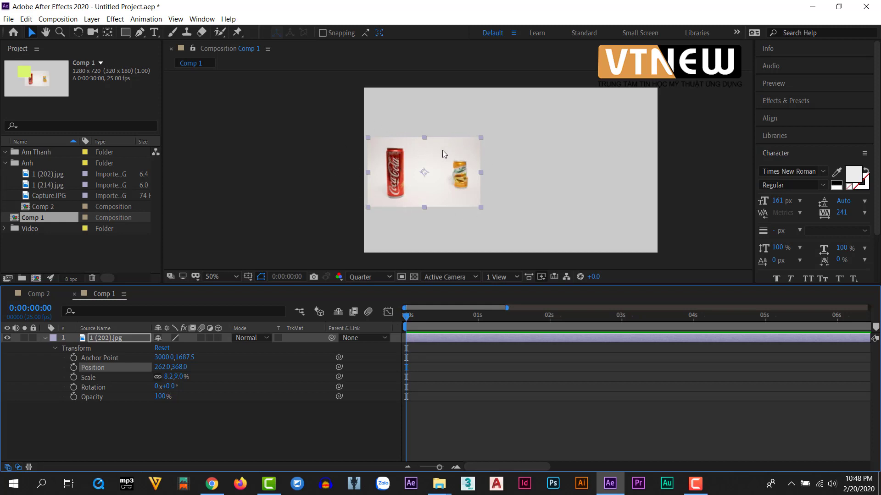
click(73, 358)
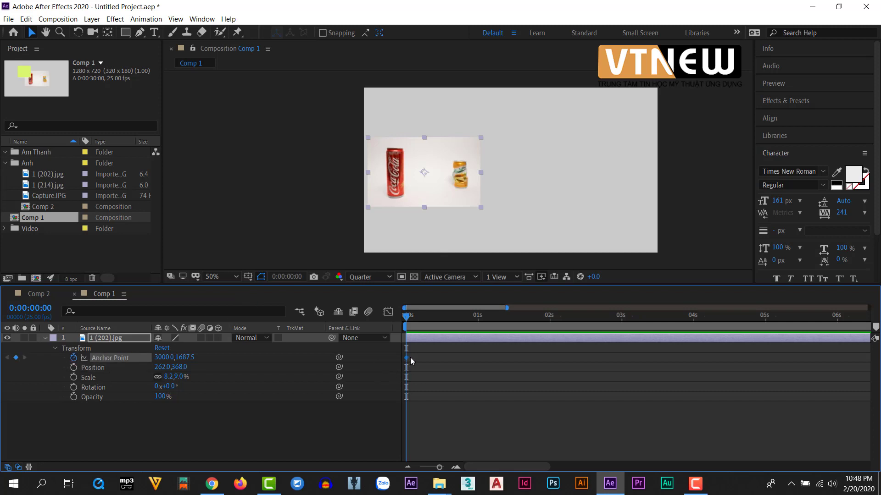
Step: Move the current time to 0:00:02:00 in the timeline
drag(409, 319, 439, 324)
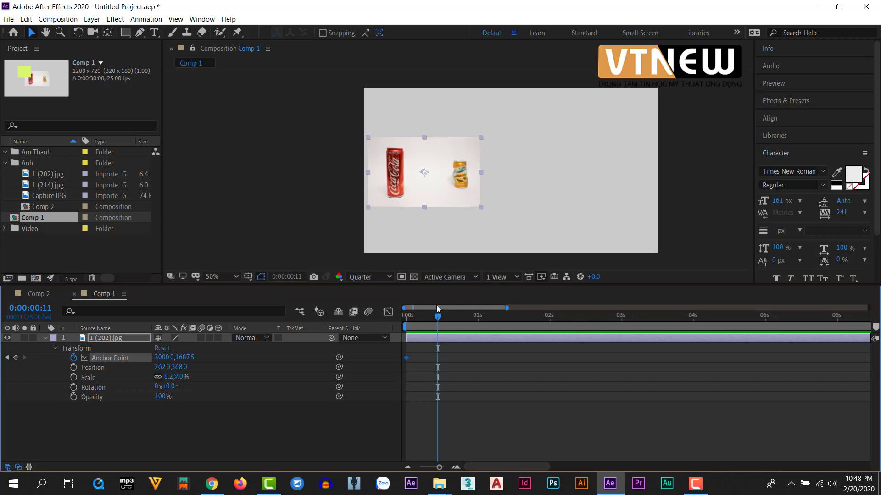
drag(438, 316, 548, 337)
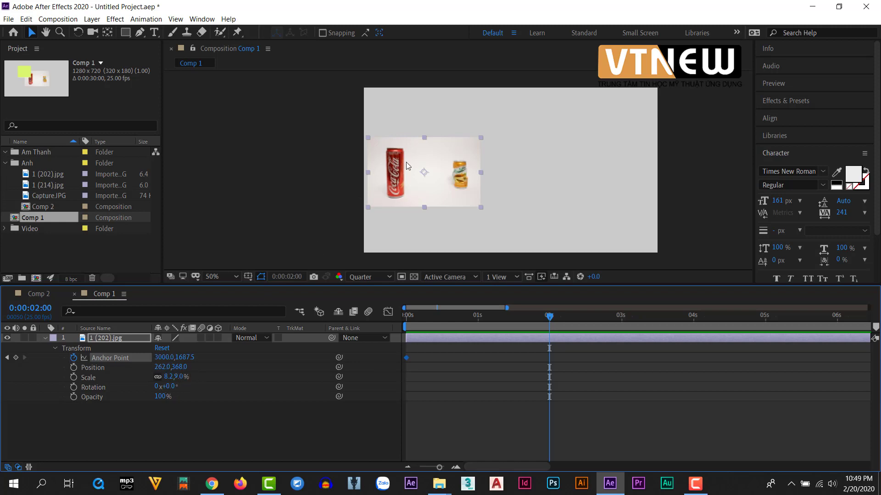
Step: Try moving the 1 (202).jpg photo across the composition at 0:00:02:00, and undo both moves
drag(433, 160, 523, 168)
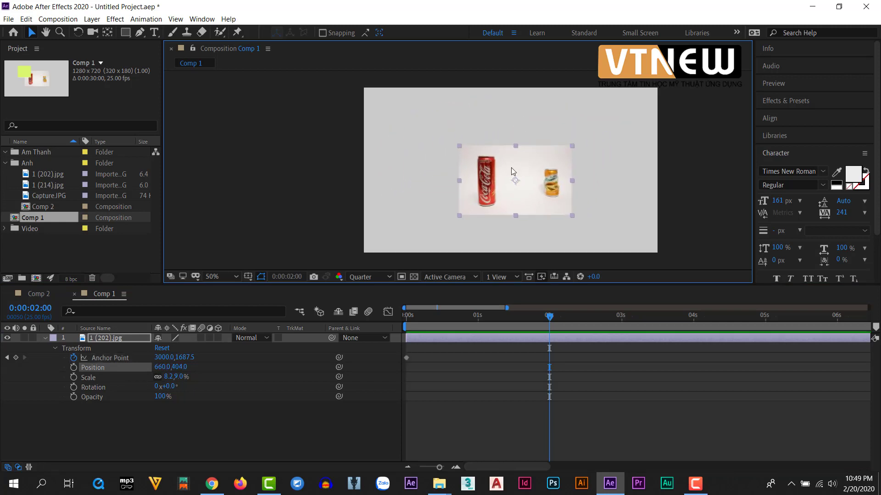
drag(530, 164, 445, 164)
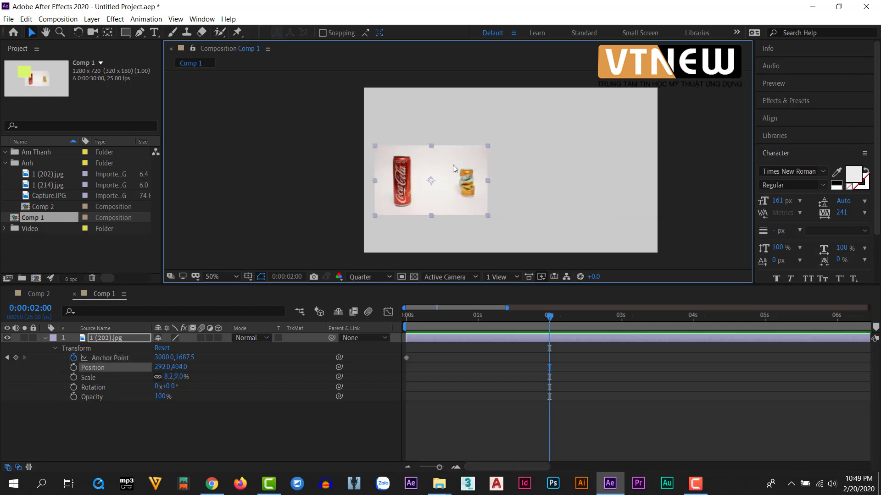
key(ctrl+z)
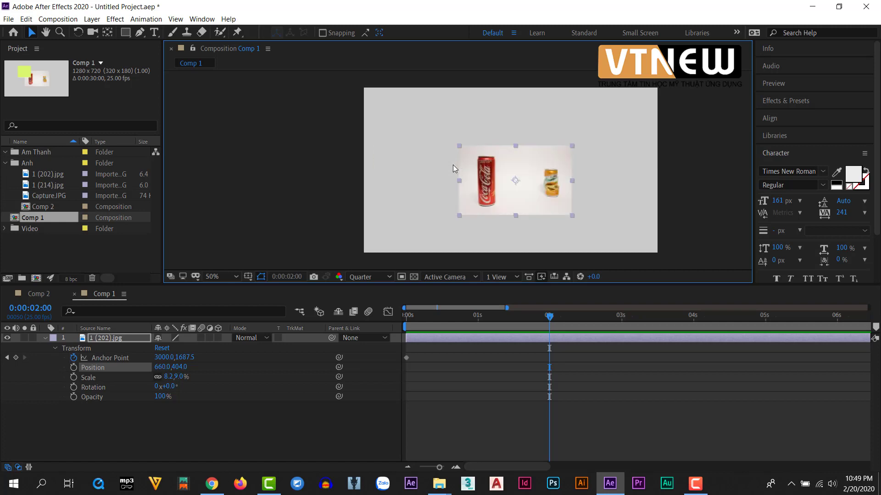
key(ctrl+z)
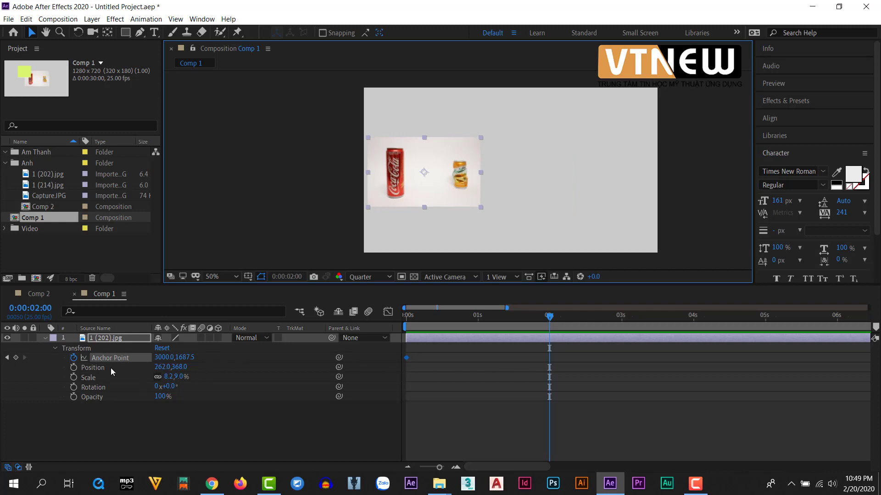
Step: Set the Anchor Point X value of 1 (202).jpg to -1000 at 0:00:02:00 and scrub through the resulting motion
drag(165, 358, 358, 362)
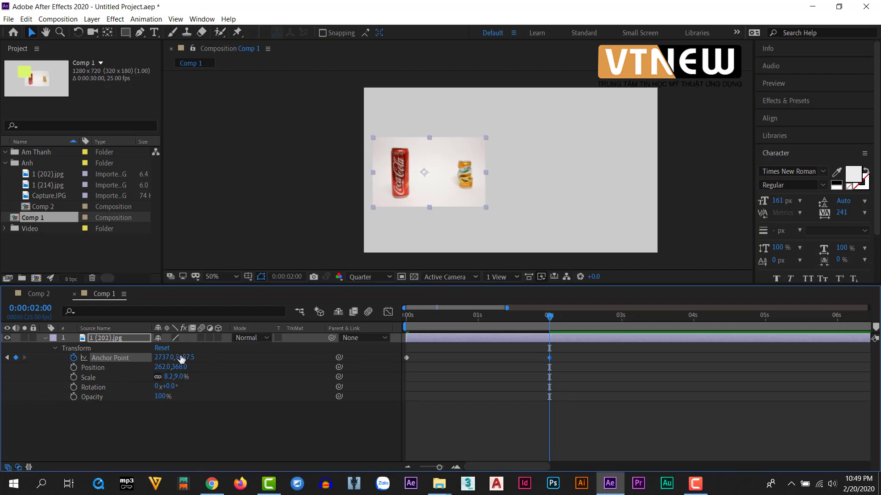
drag(102, 357, 41, 362)
click(164, 357)
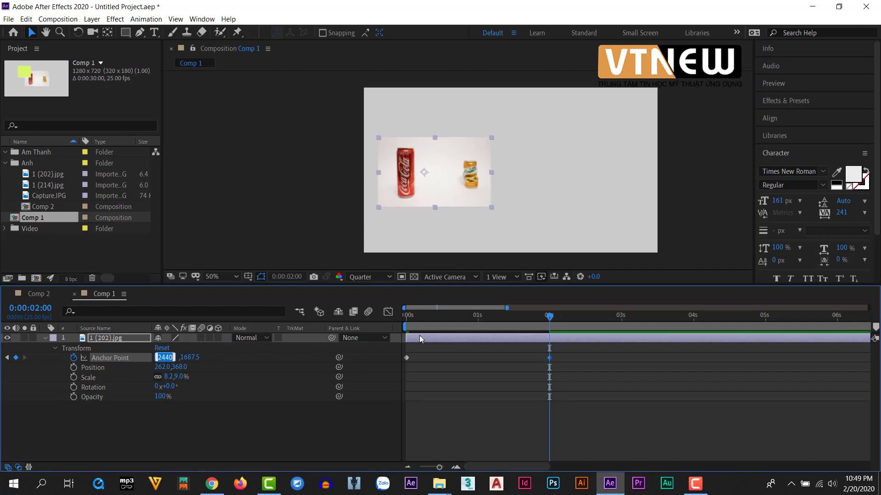
text(100)
key(Return)
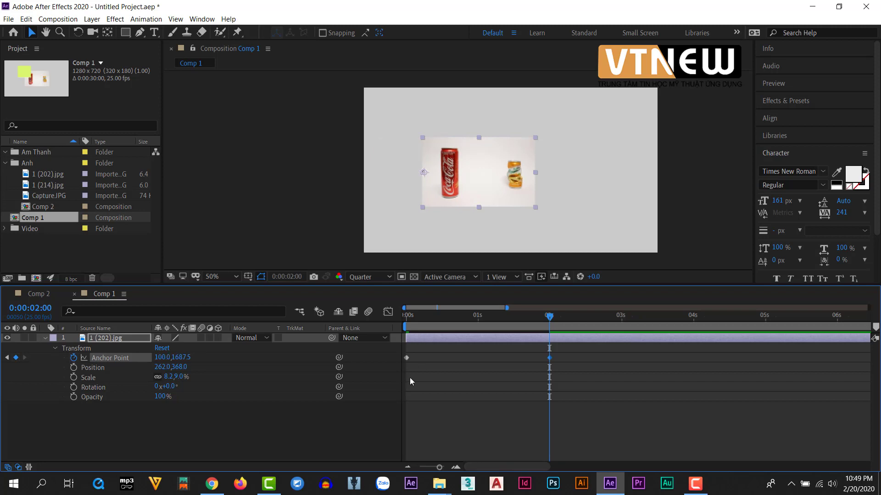
click(163, 357)
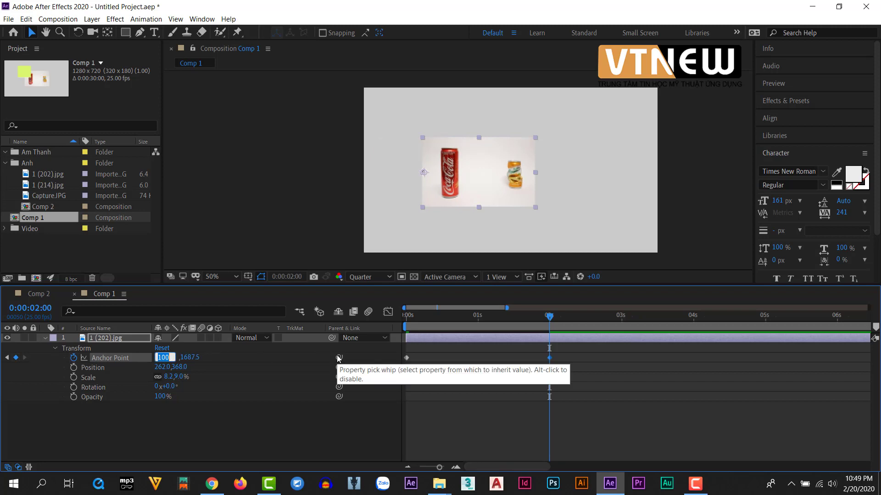
text(-1000)
key(Return)
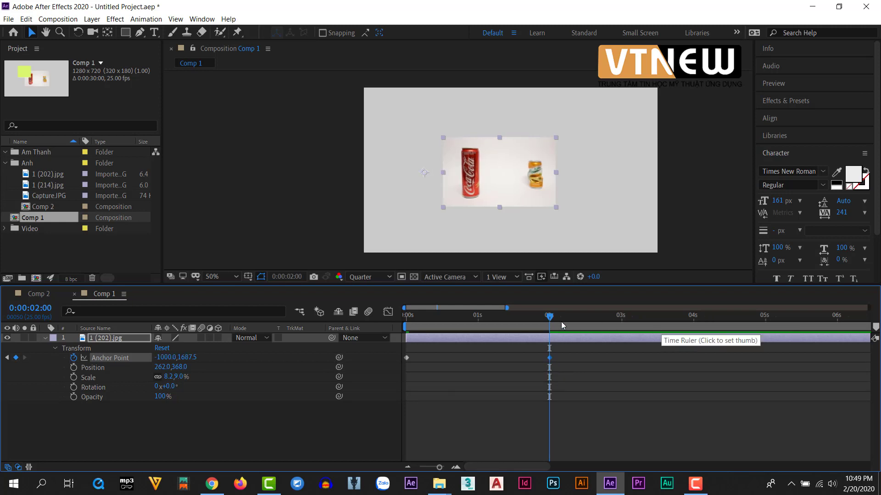
drag(551, 318, 517, 335)
drag(413, 339, 566, 340)
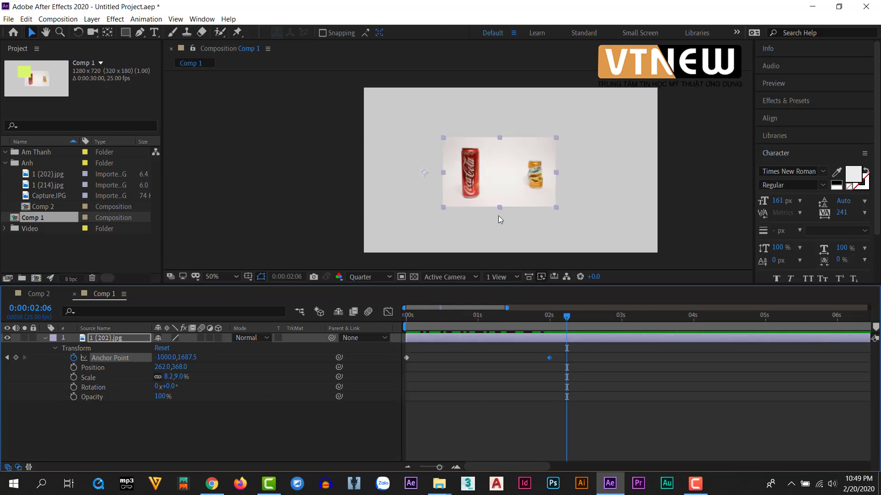
Step: Delete both Anchor Point keyframes of 1 (202).jpg and recentre the anchor point within the photo
drag(601, 380, 270, 358)
click(597, 390)
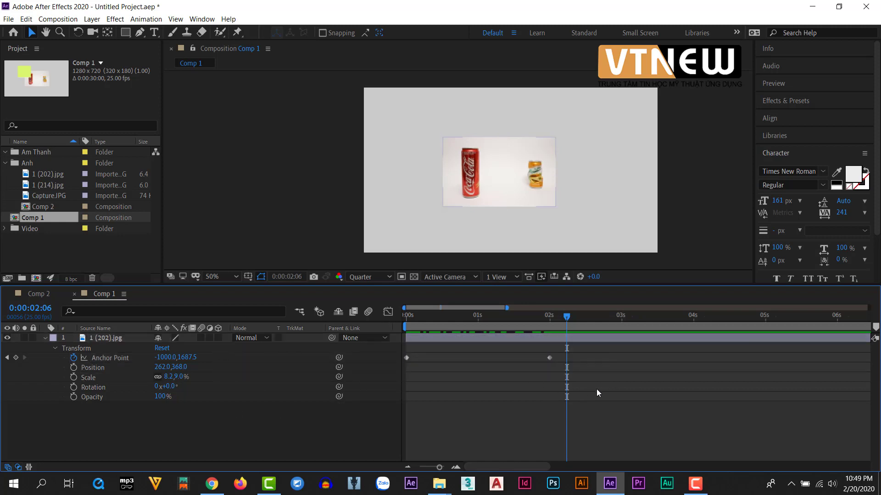
drag(624, 389, 369, 346)
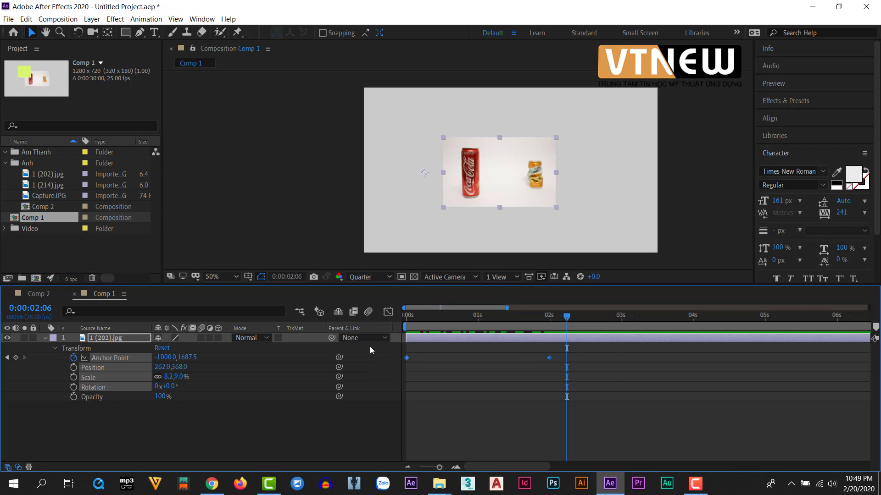
key(Delete)
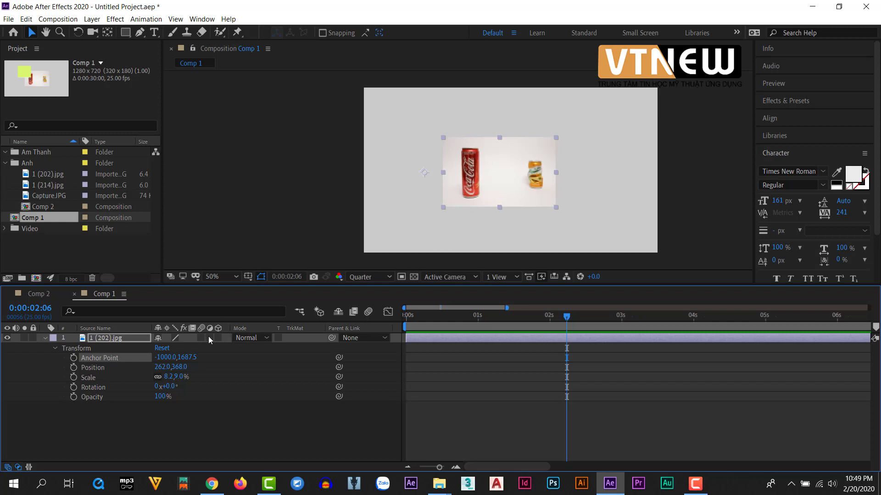
double_click(111, 37)
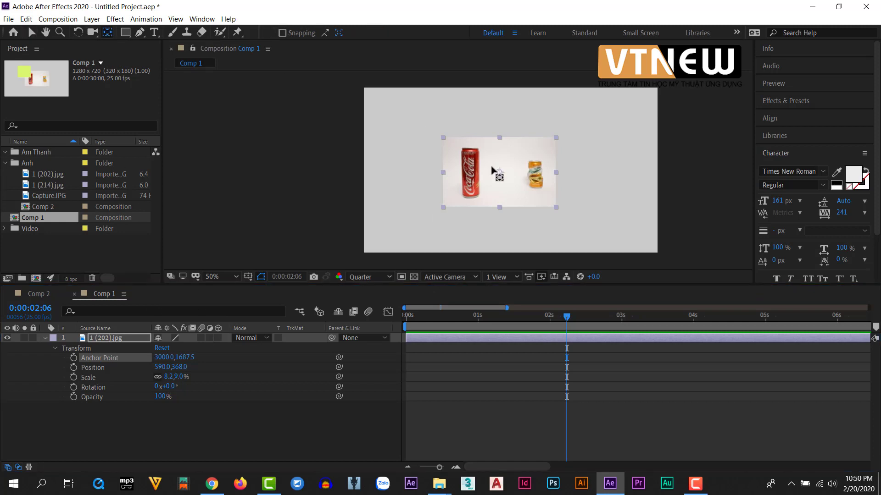
click(31, 33)
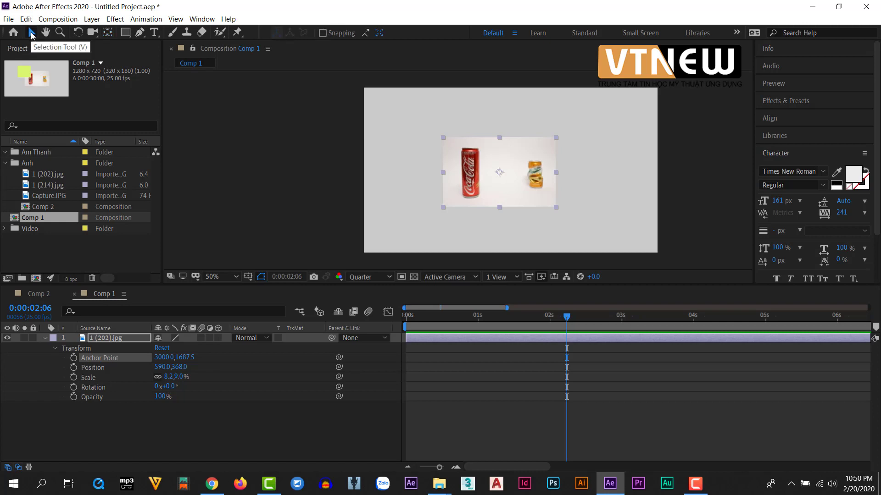
Step: Add a Position keyframe to 1 (202).jpg at 0:00:00:24
click(93, 369)
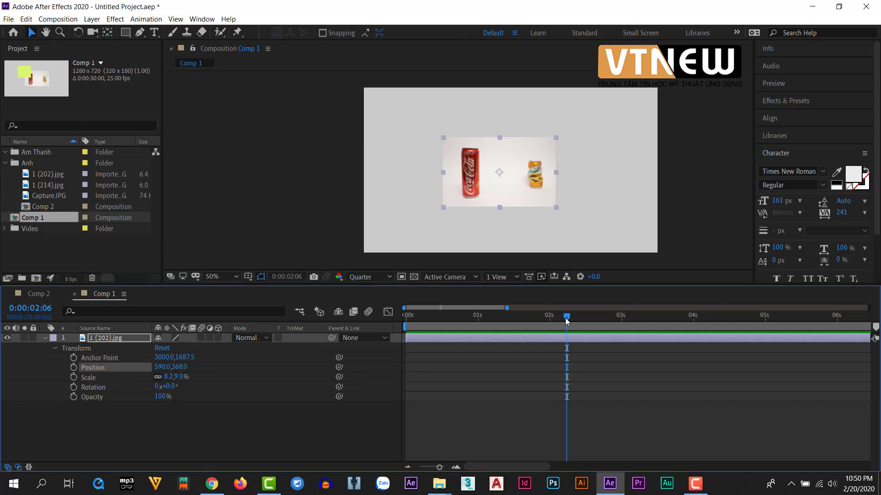
drag(525, 325, 373, 339)
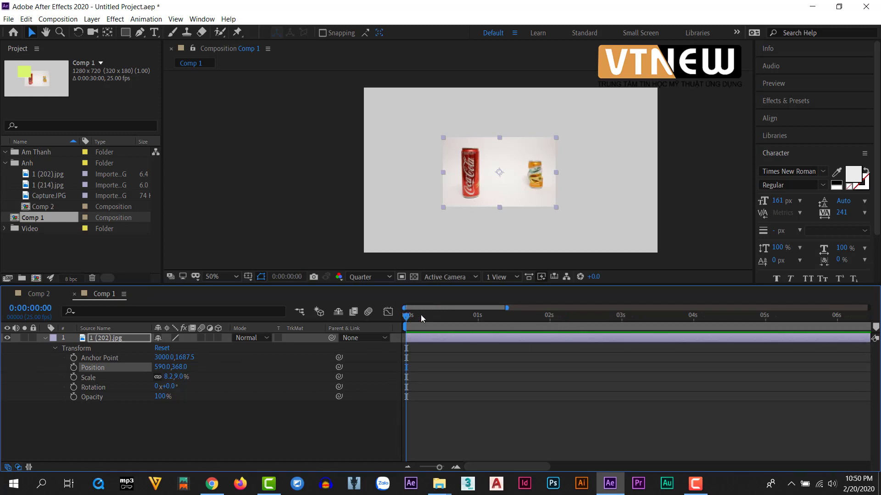
drag(421, 318, 475, 317)
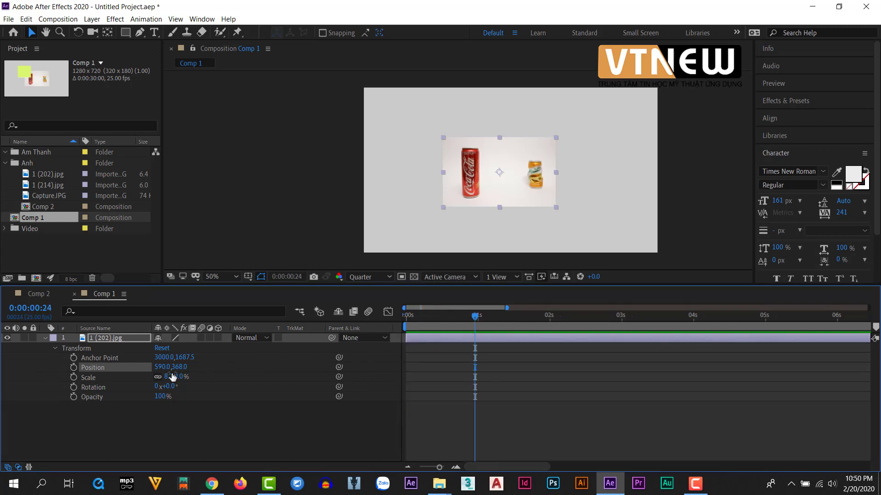
click(73, 368)
Step: At 0:00:03:00, move the 1 (202).jpg photo horizontally to the right edge of the composition, at about 1016, 368
drag(477, 317, 541, 317)
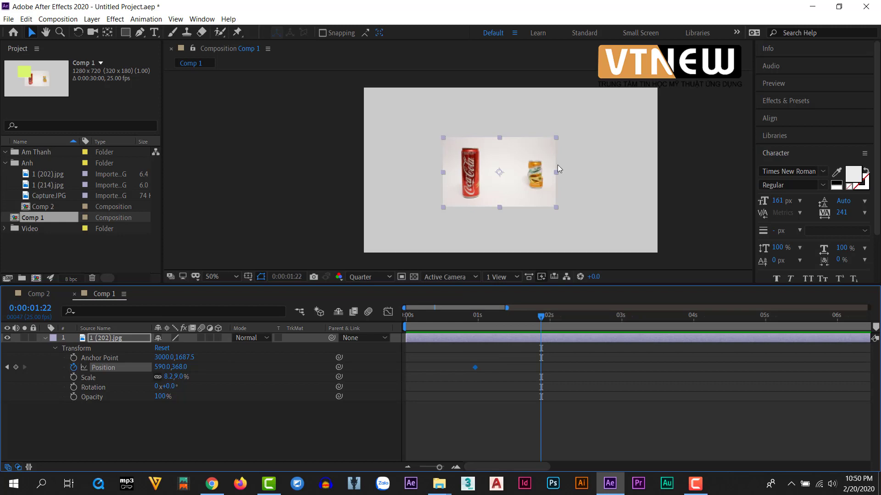
drag(540, 316, 624, 321)
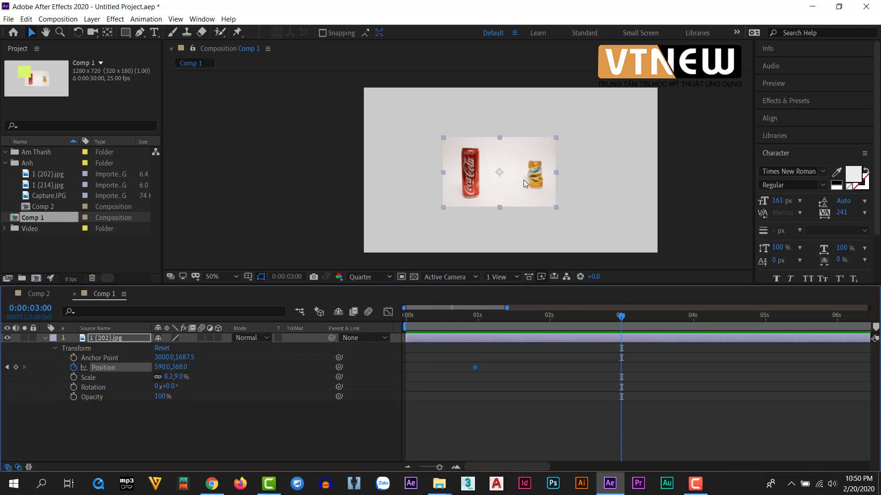
drag(525, 183, 618, 188)
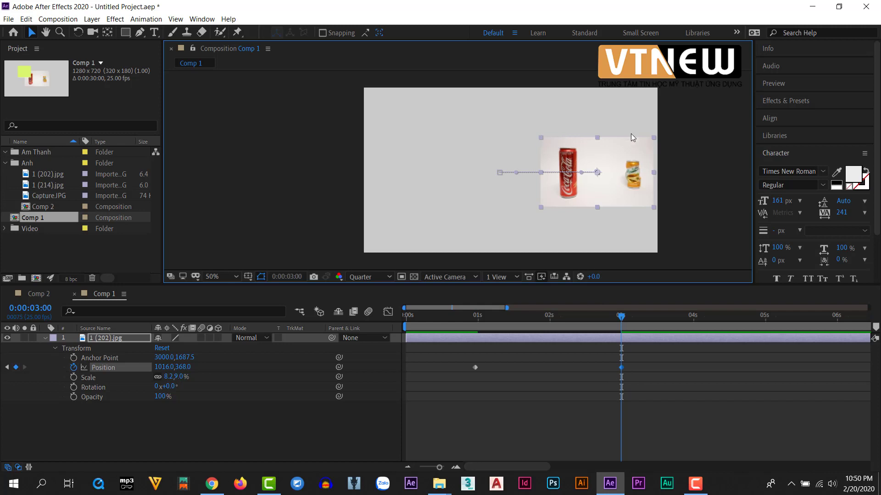
Step: Scrub and play back the photo's Position animation, including from the start of the composition
drag(621, 317, 552, 369)
drag(459, 370, 450, 370)
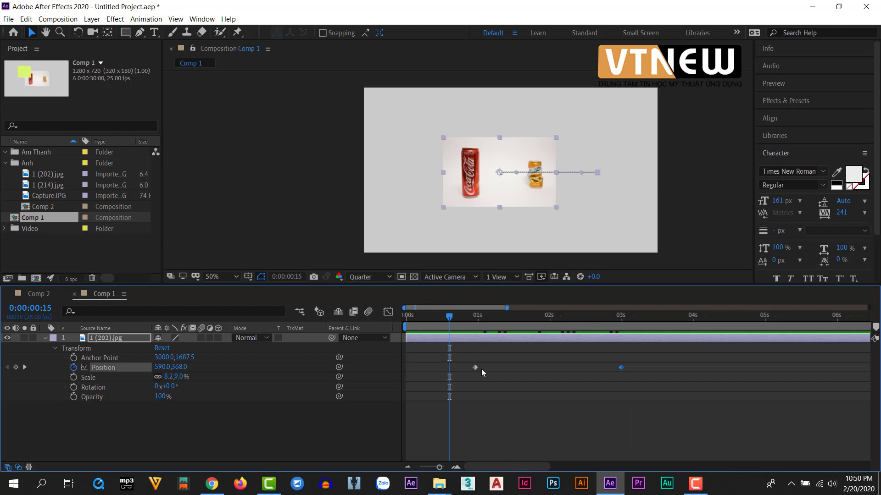
key(space)
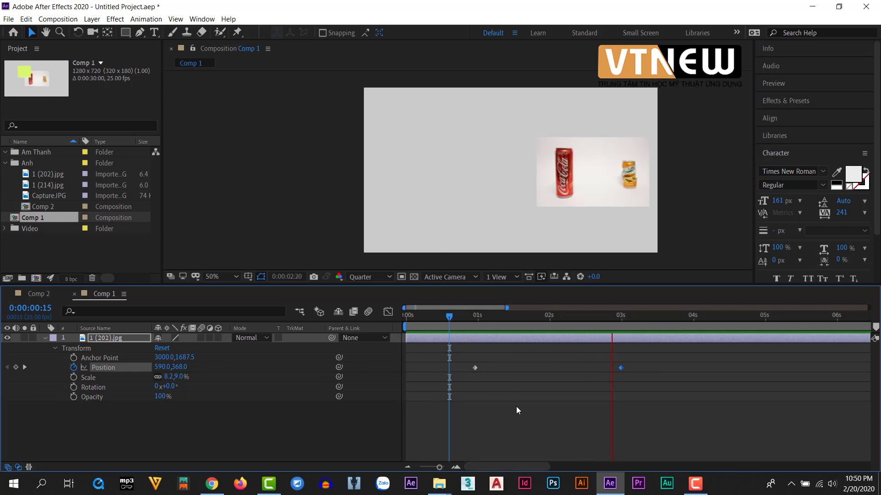
key(space)
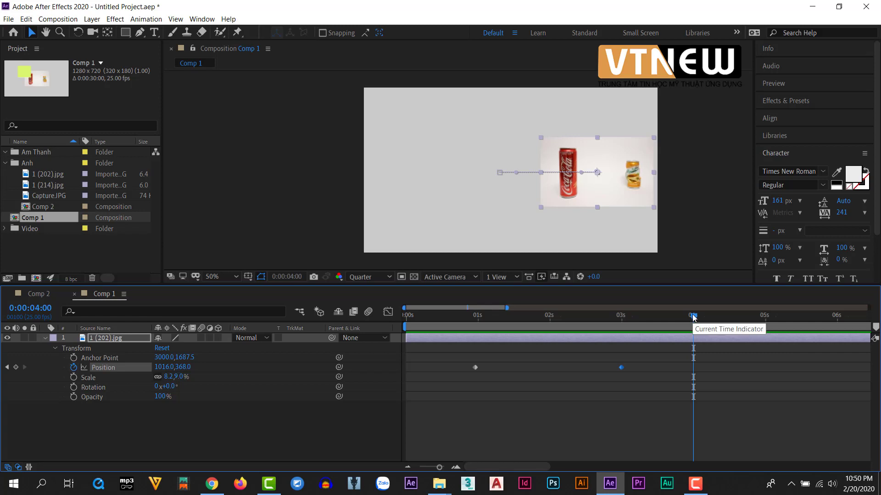
drag(693, 317, 443, 327)
key(space)
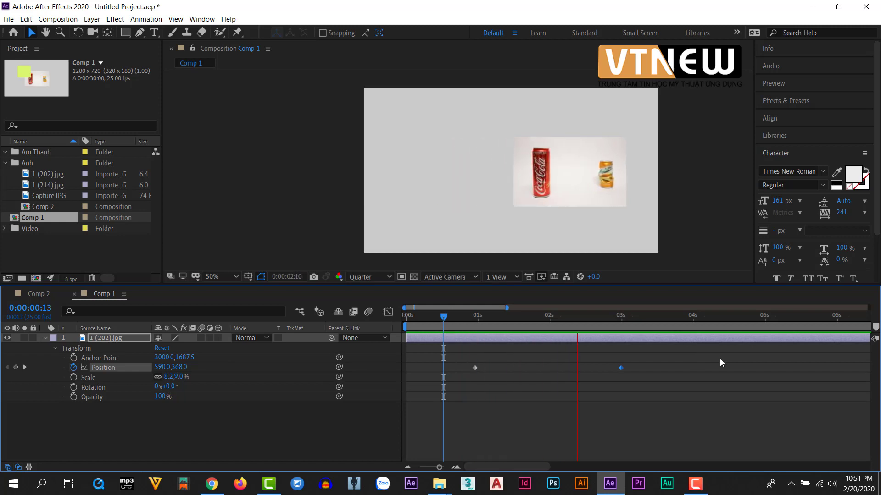
key(space)
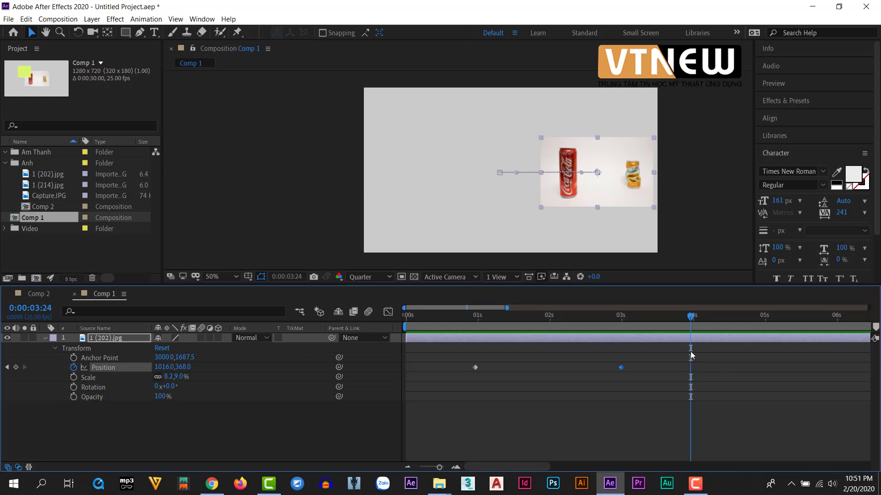
key(Home)
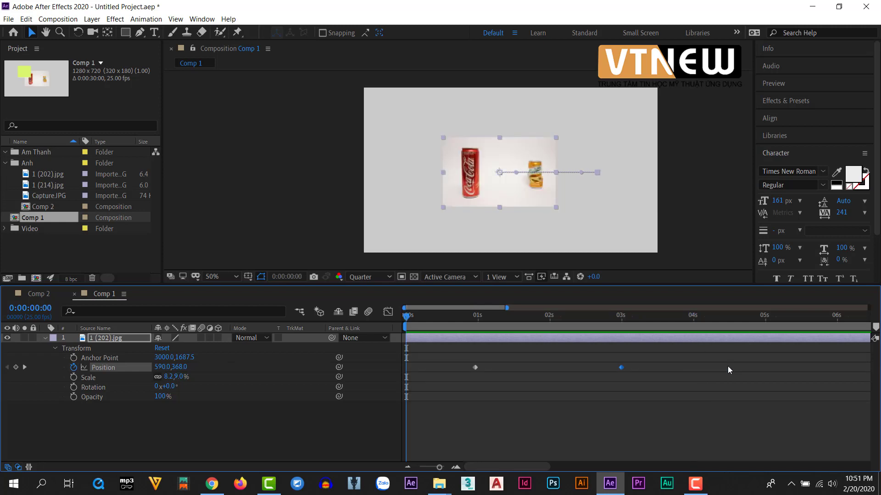
key(End)
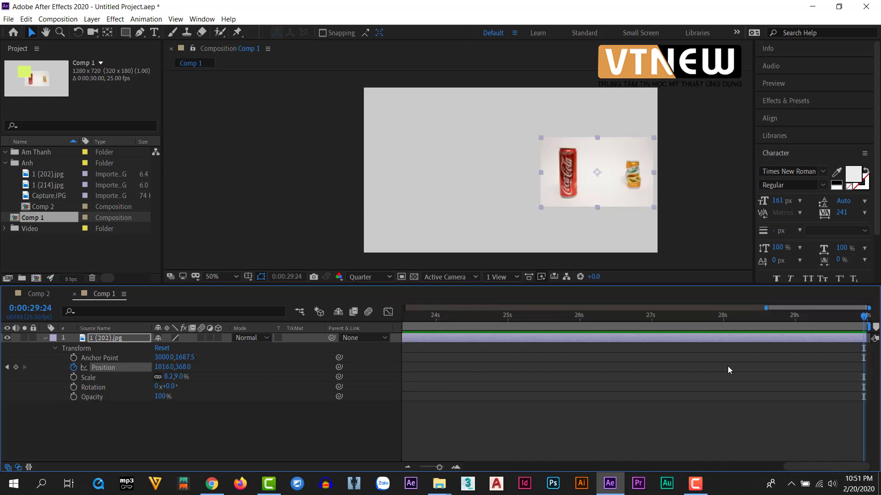
key(Home)
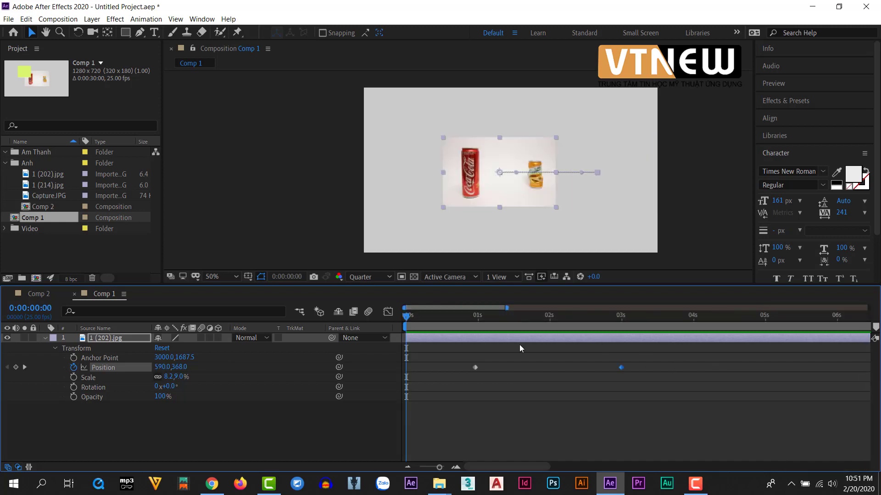
key(space)
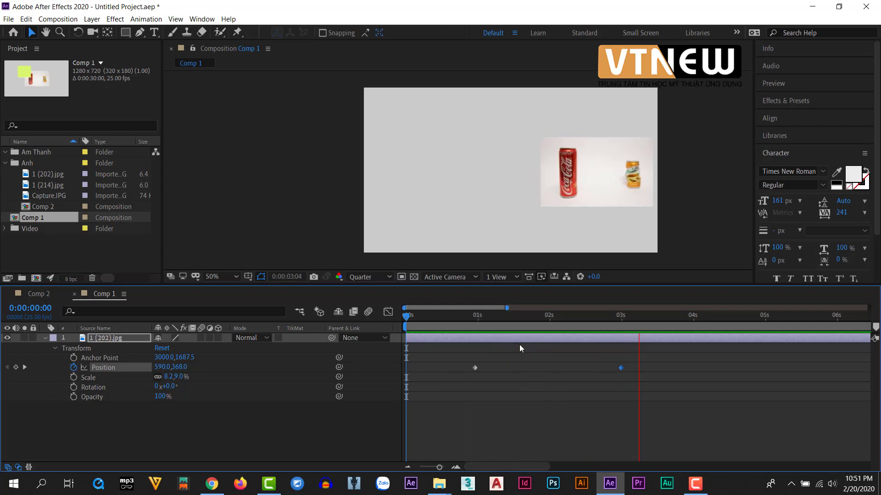
key(space)
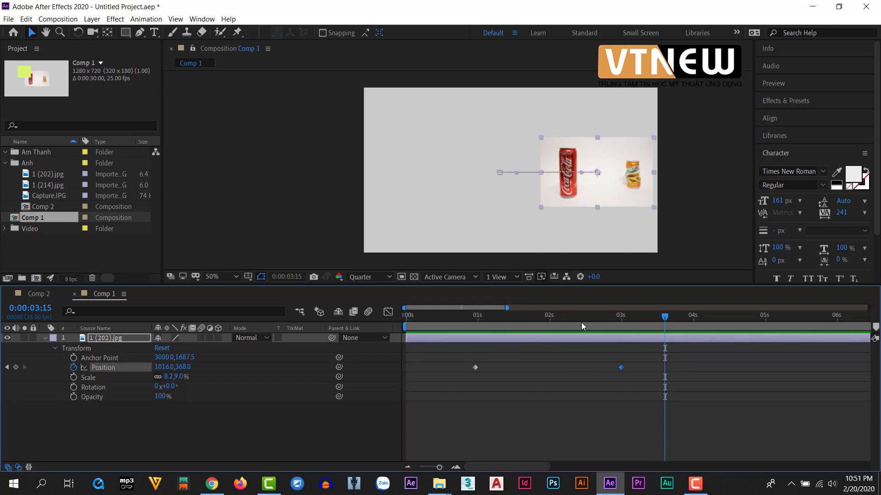
Step: Add a Scale keyframe to 1 (202).jpg at 0:00:00:24, aligned with the first Position keyframe
drag(665, 318, 581, 317)
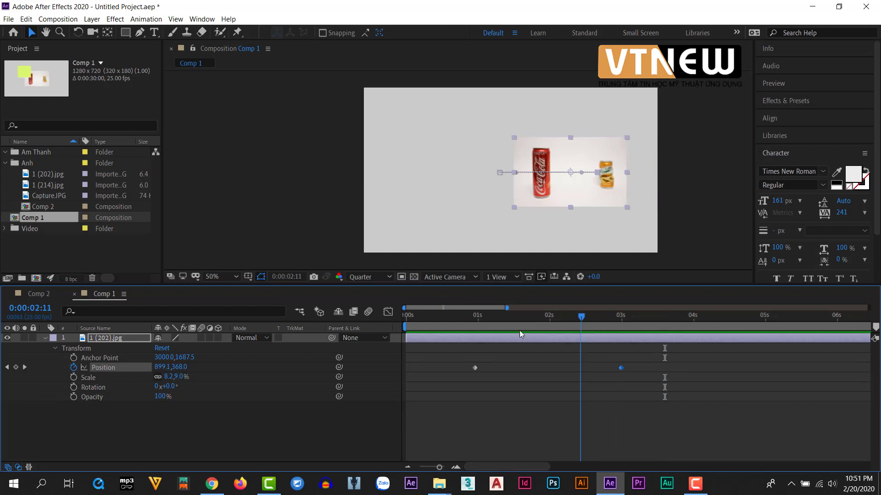
drag(520, 334, 465, 351)
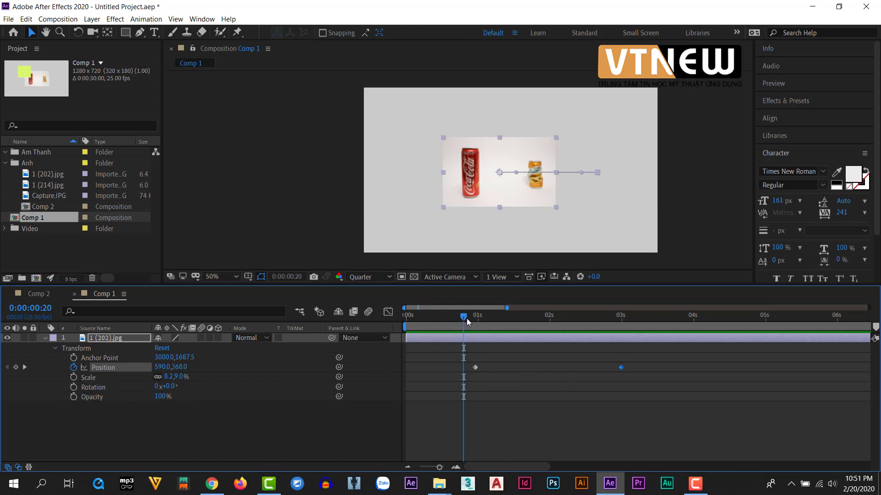
drag(466, 319, 475, 318)
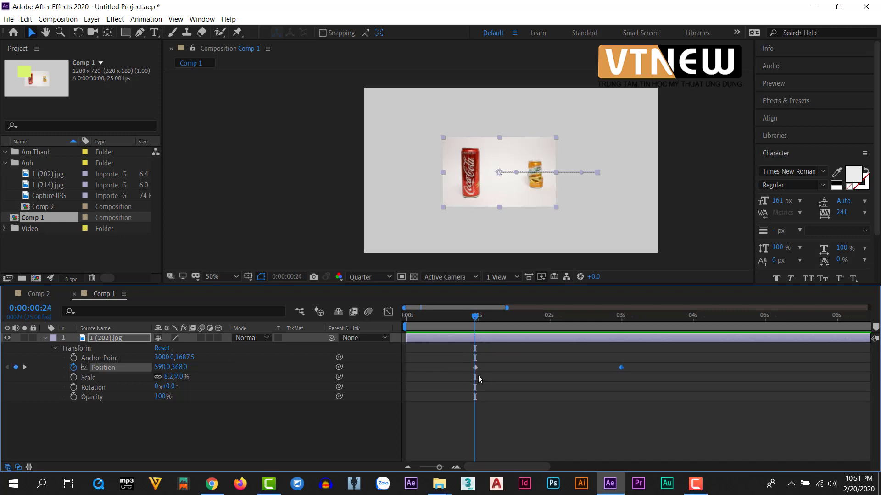
click(74, 378)
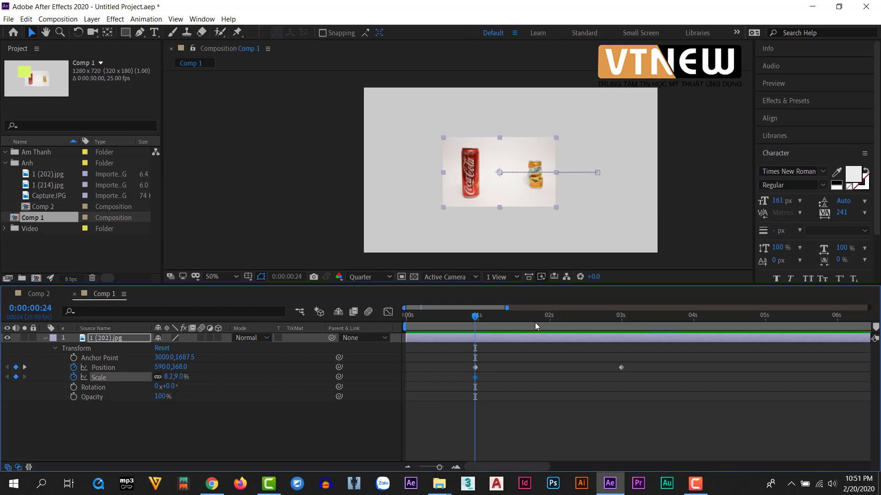
Step: Add a Scale keyframe to 1 (202).jpg at 0:00:03:00, aligned with the second Position keyframe and holding the same scale
drag(479, 319, 544, 329)
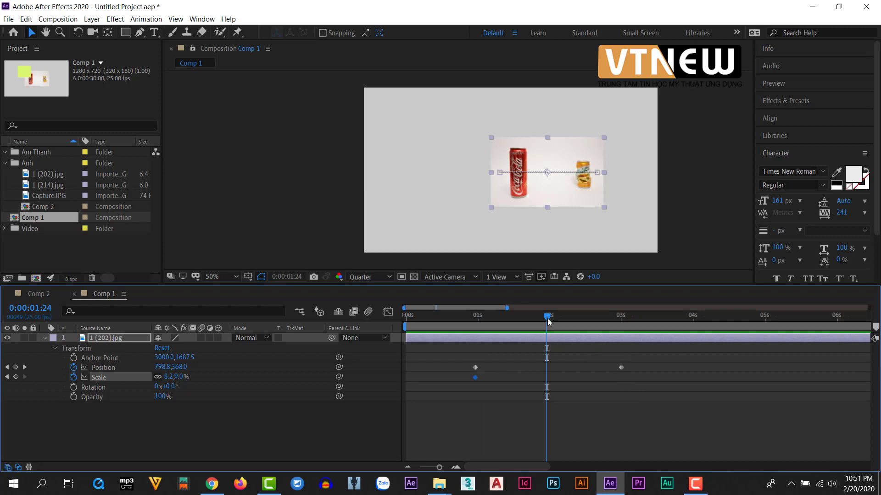
drag(548, 321, 621, 337)
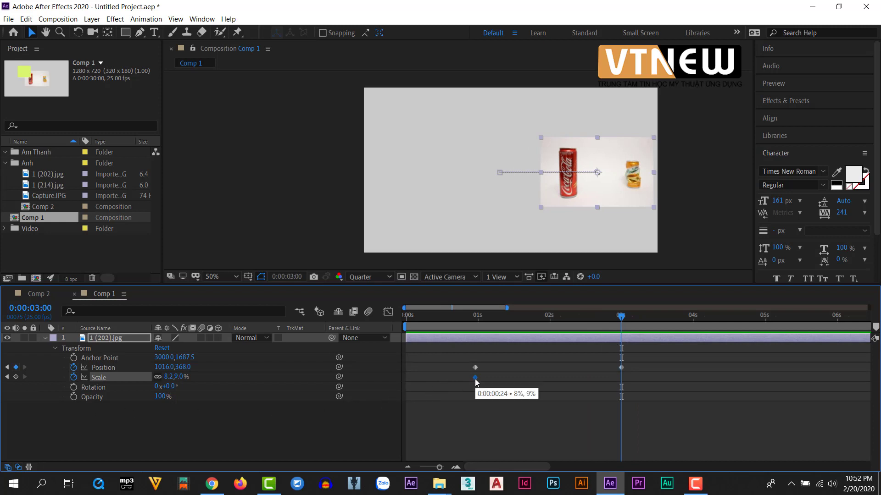
drag(488, 404, 459, 375)
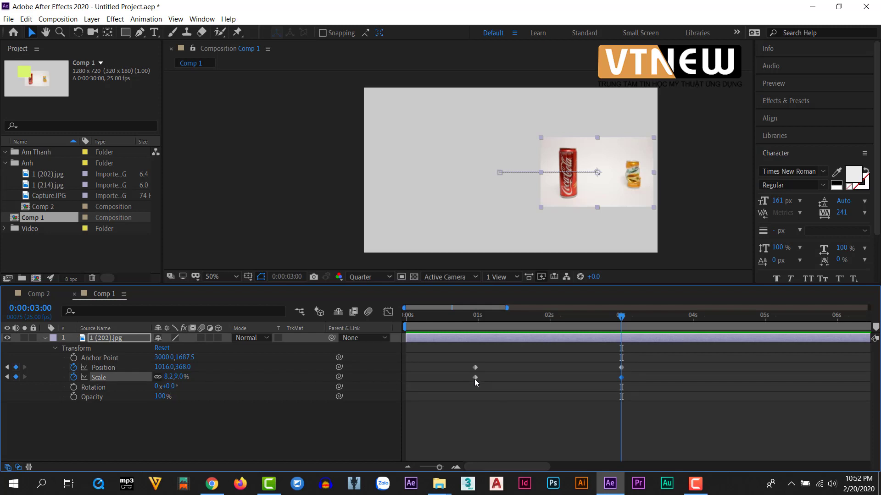
click(474, 379)
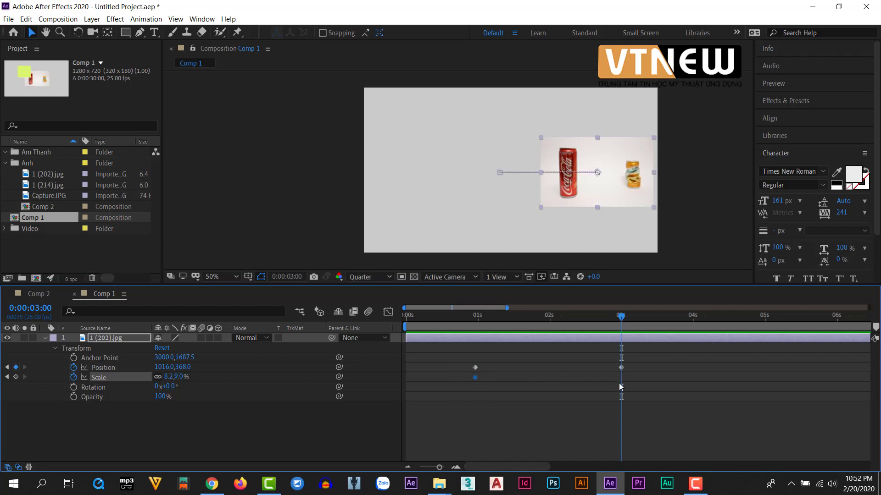
click(16, 378)
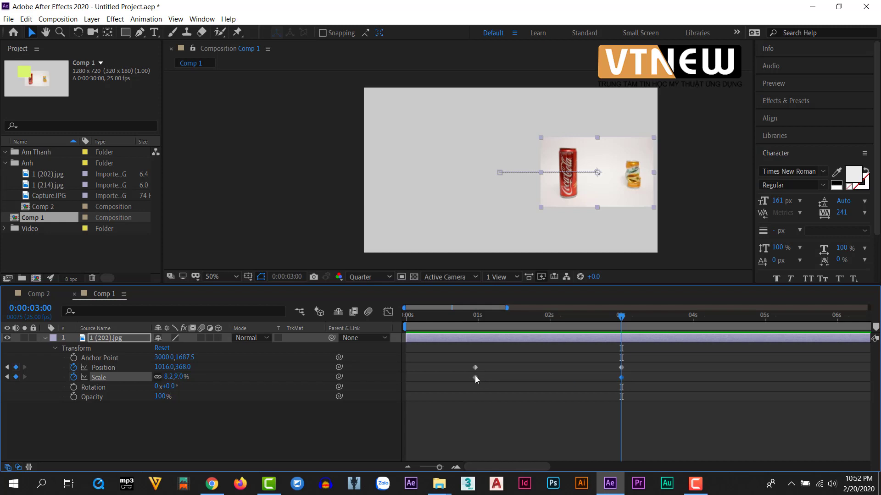
Step: At 0:00:01:24, shrink the 1 (202).jpg photo to a Scale of about 2.2, 2.4%
mouse_move(475, 376)
drag(580, 327, 547, 330)
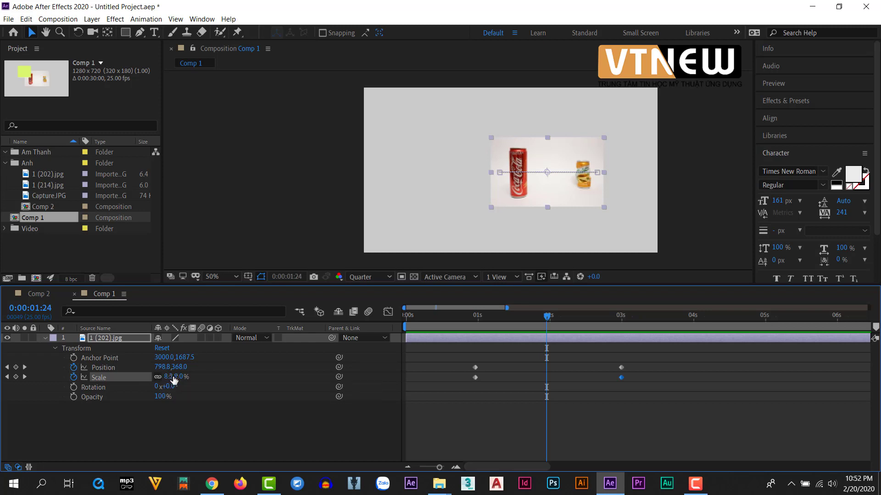
drag(170, 379, 168, 376)
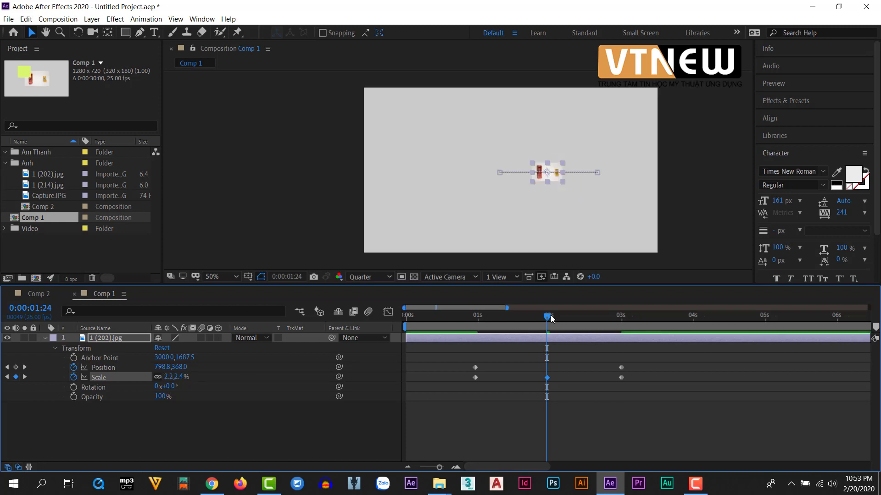
Step: Play back and scrub the photo's combined Position and Scale animation from before the first keyframes
drag(547, 317, 457, 346)
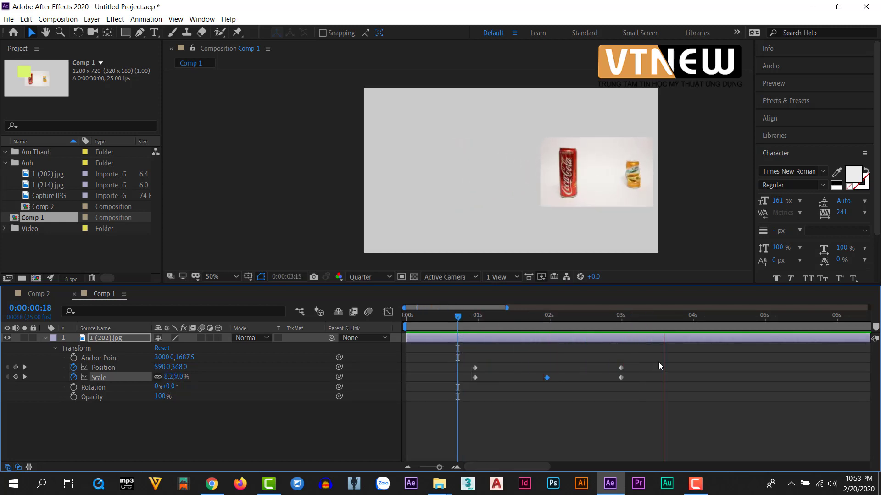
click(715, 322)
drag(716, 321, 543, 364)
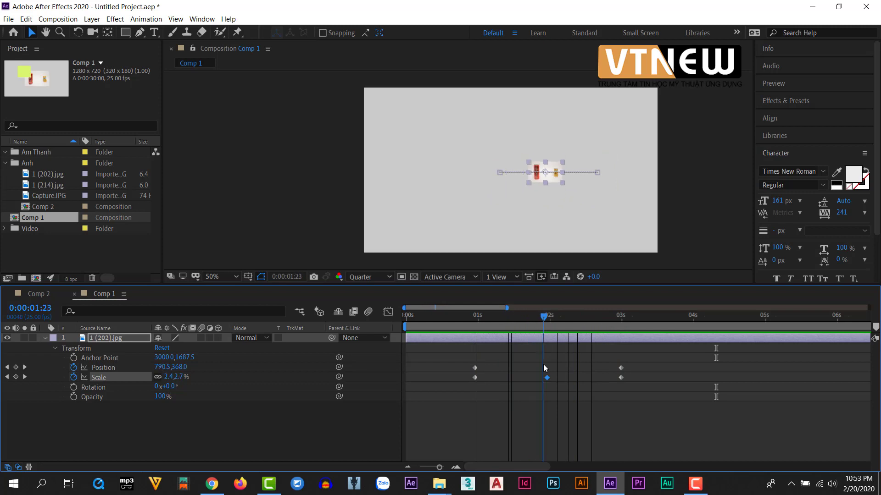
Step: Bend the photo's straight motion path into an S-curve, pulling the first keyframe's handle upward and the last keyframe's handle downward
scroll(538, 173, up, 2)
scroll(470, 181, down, 2)
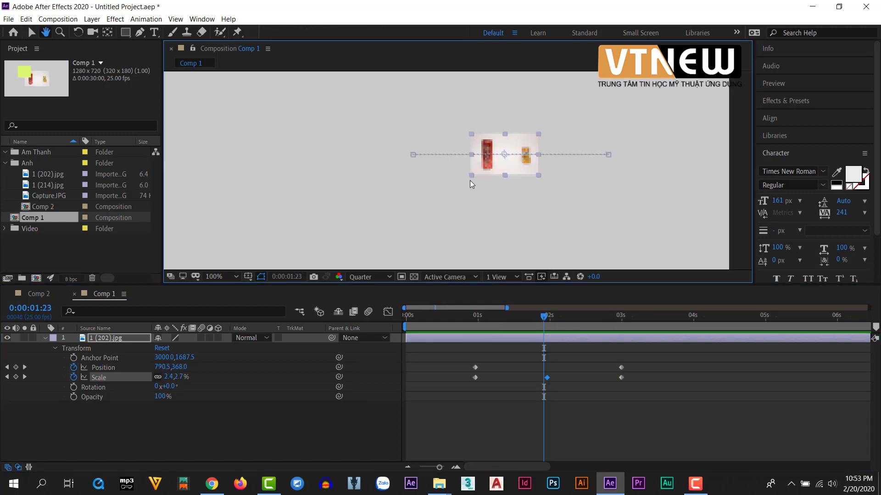
click(436, 163)
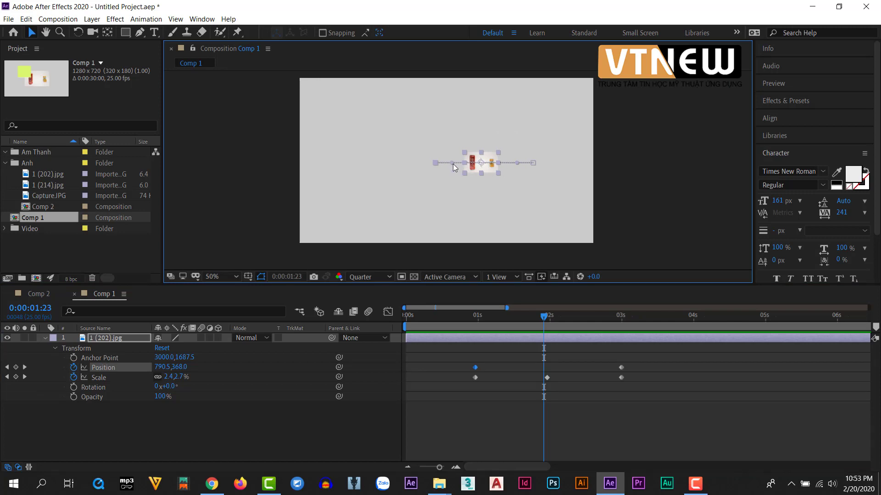
drag(453, 164, 453, 147)
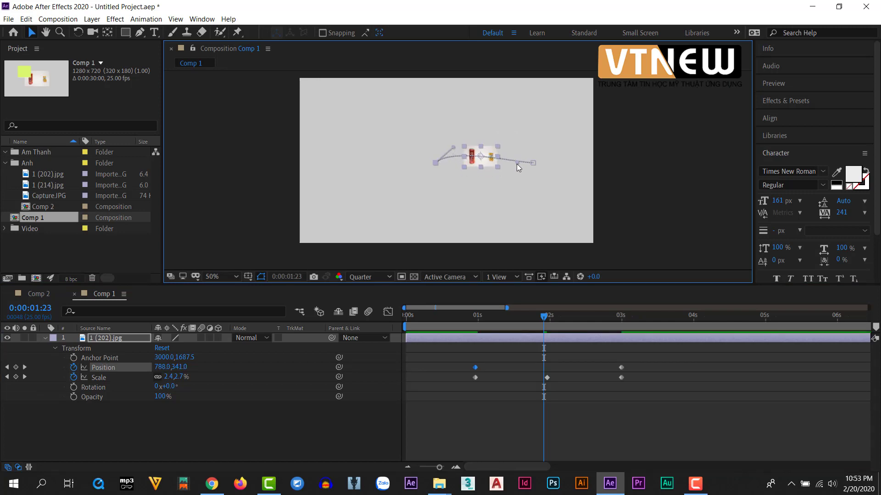
drag(517, 164, 498, 195)
key(period)
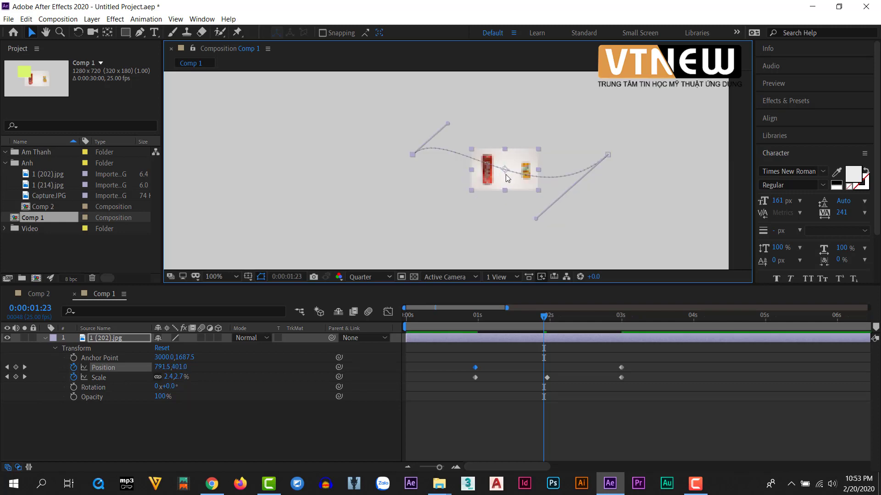
Step: Play back the photo's movement along the curved motion path from 0:00:00:16 and scrub back through it
drag(544, 324, 452, 345)
key(space)
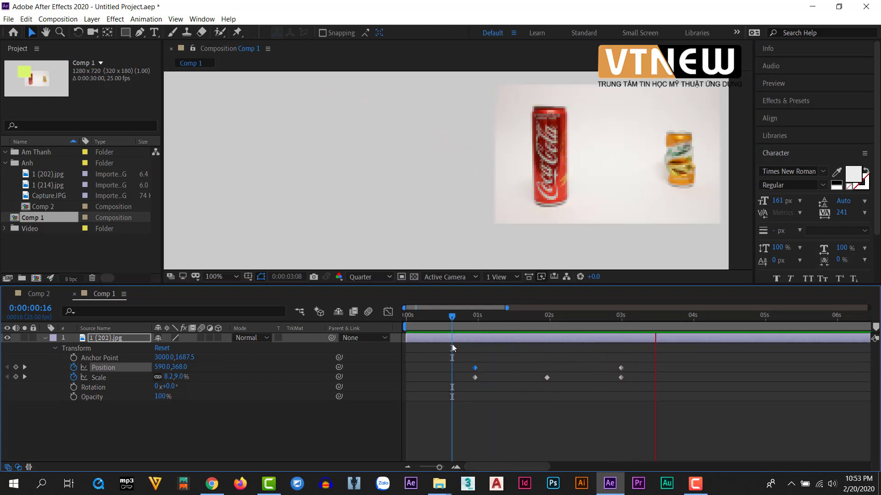
key(space)
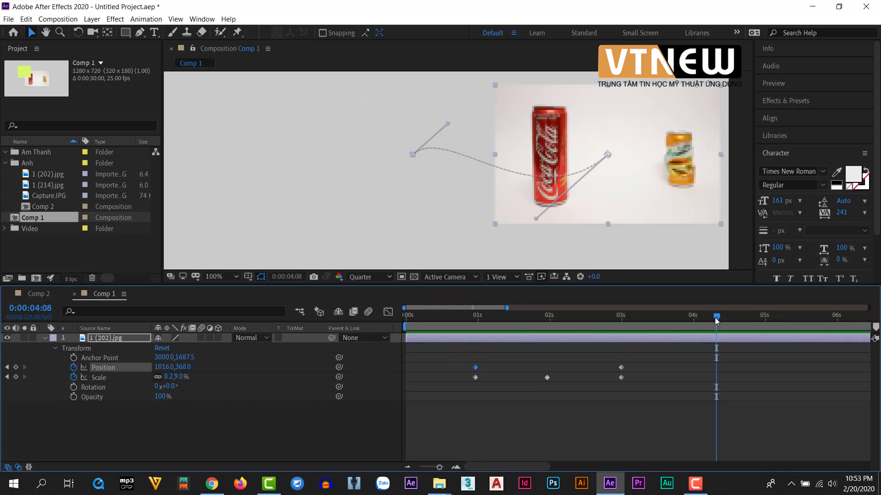
drag(717, 321, 501, 349)
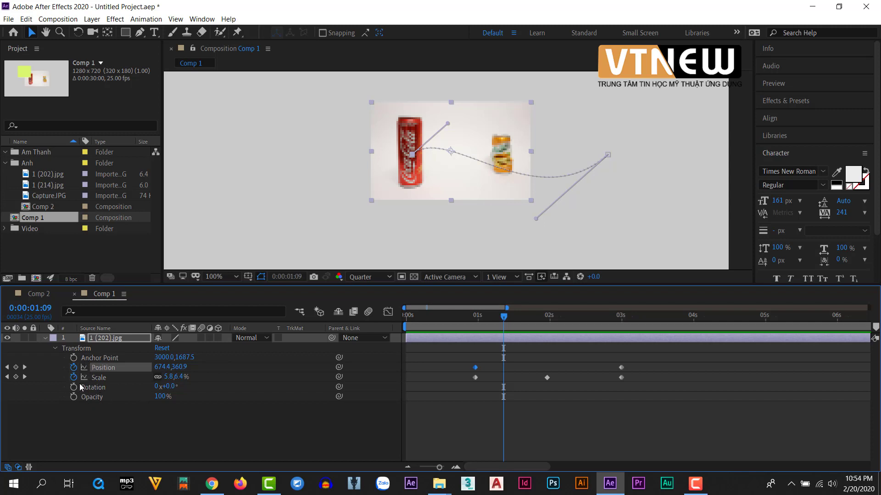
Step: Collapse the layer's Transform group, isolate Position, Scale and Opacity one at a time, and restore the full Transform property list
click(56, 348)
click(81, 350)
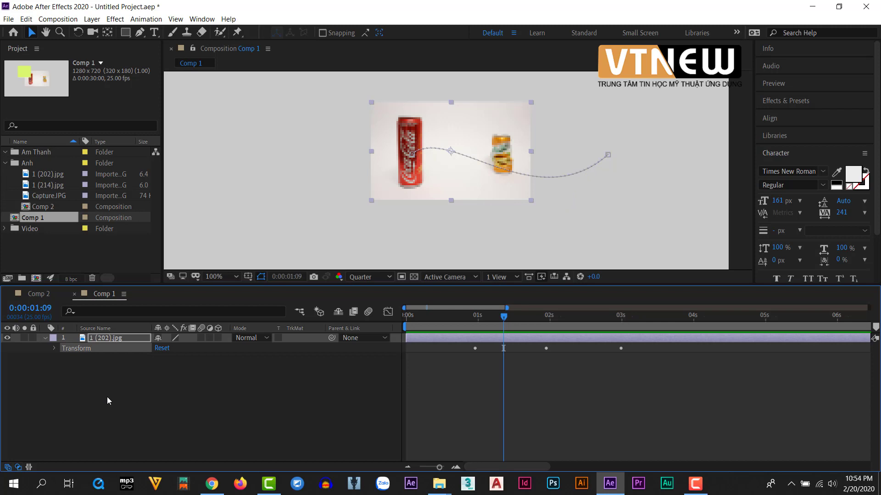
key(p)
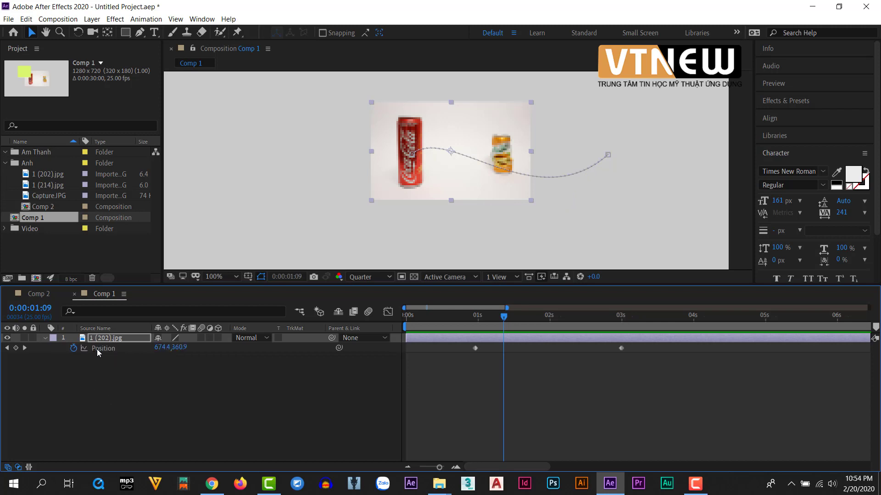
key(s)
key(t)
click(46, 339)
click(46, 338)
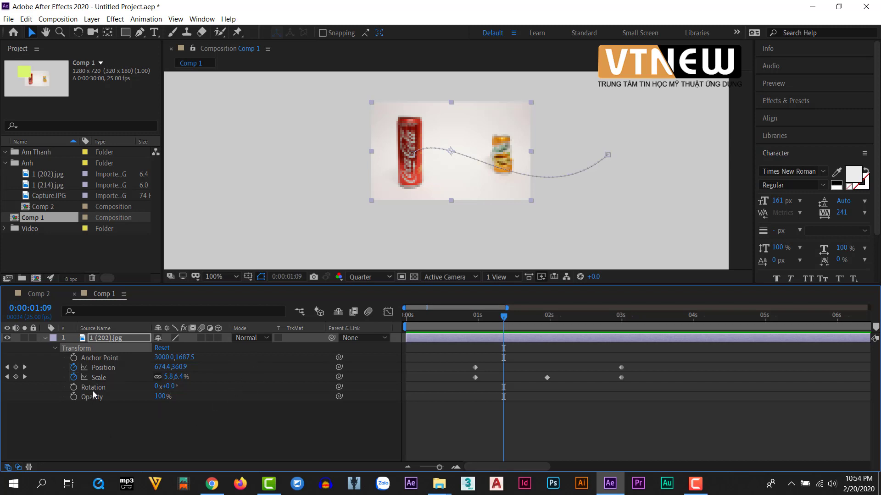
Step: Add a Rotation keyframe to 1 (202).jpg and align it with the first Position and Scale keyframes at 0:00:00:24
drag(502, 316, 477, 324)
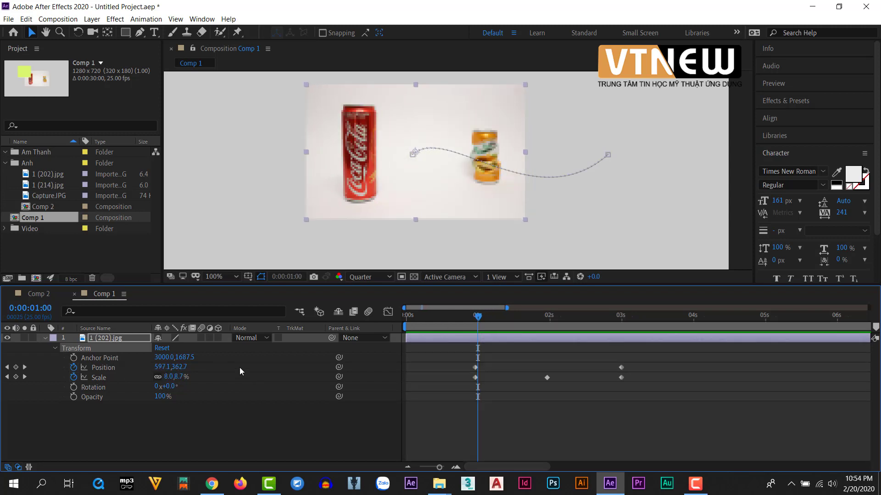
click(74, 387)
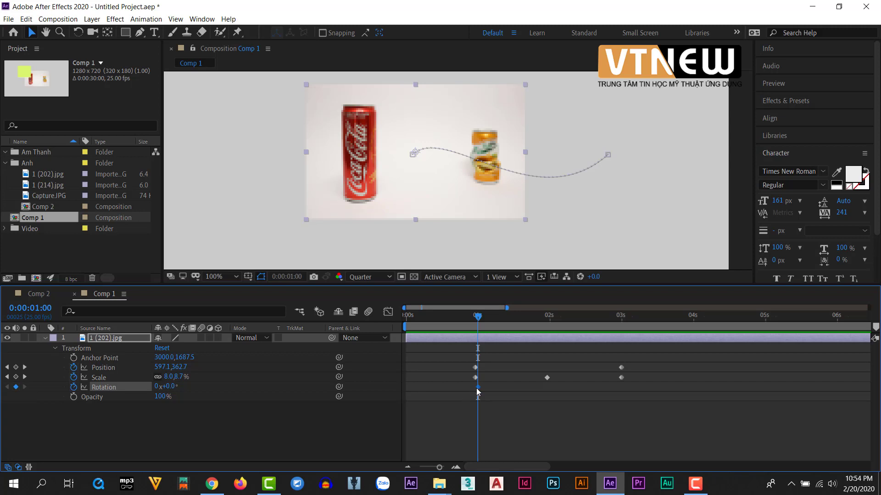
drag(477, 389, 476, 389)
Step: Add a Rotation keyframe of 0° to 1 (202).jpg at 0:00:03:00
drag(478, 319, 545, 332)
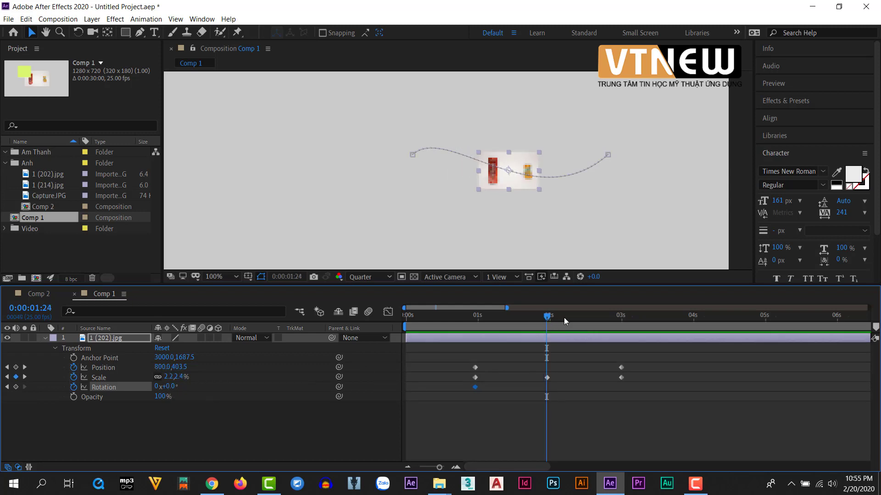
drag(563, 318, 618, 332)
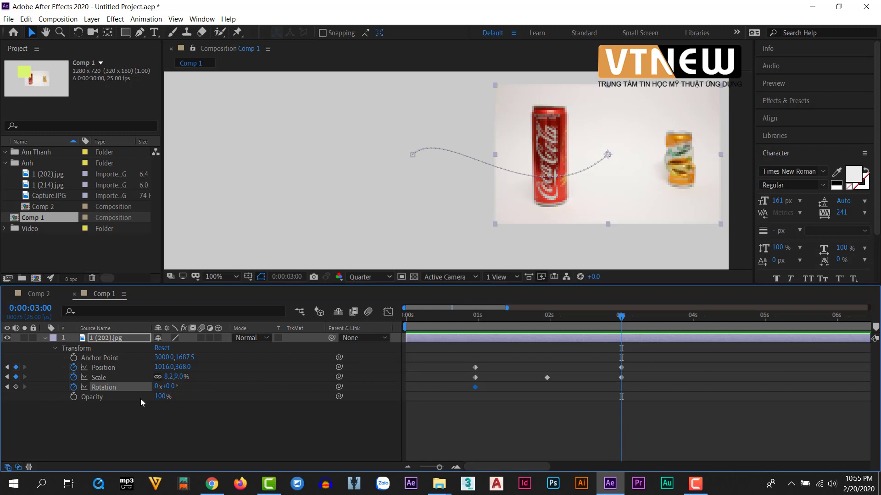
click(16, 386)
Step: At 0:00:01:24, aligned with the middle Scale keyframe, set the photo's Rotation to 180°
drag(623, 324, 551, 338)
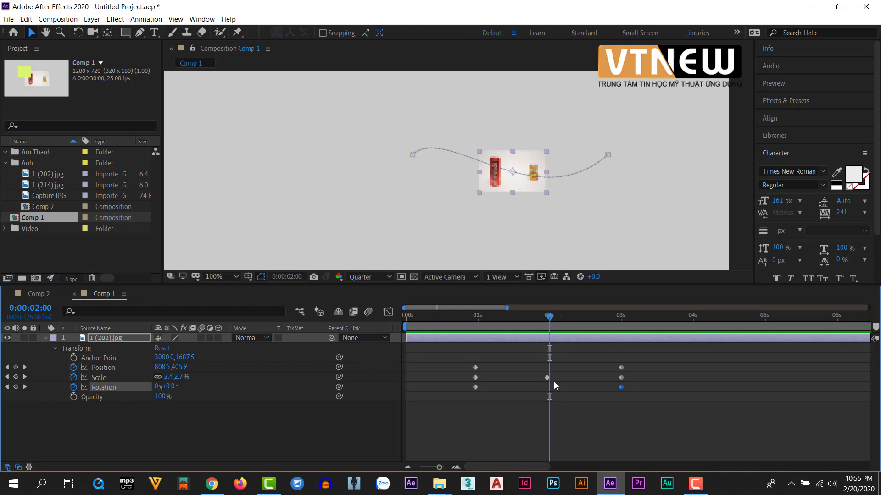
drag(551, 317, 548, 316)
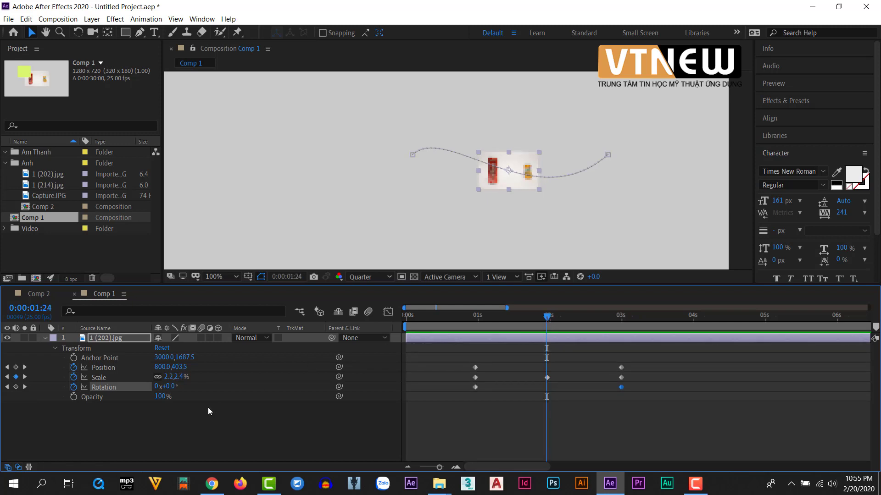
click(177, 389)
text(180)
key(Return)
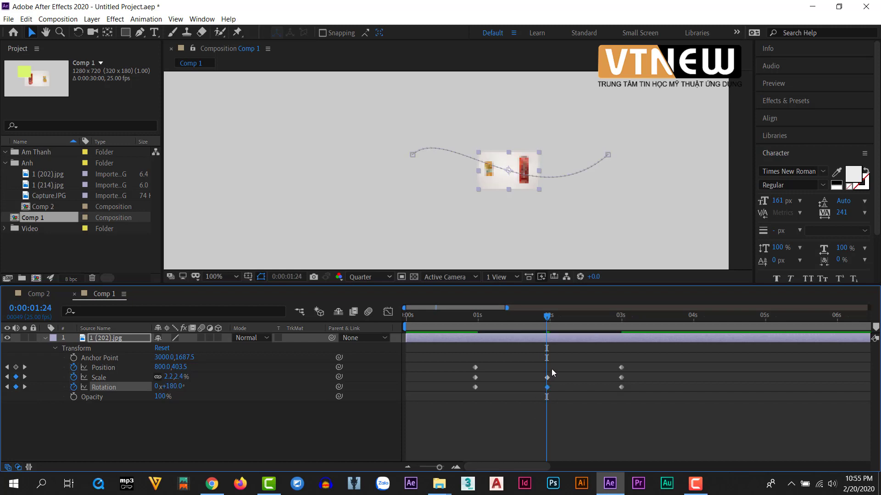
Step: Play back the combined Position, Scale and Rotation animation from 0:00:00:24 and again from 0:00:00:14
drag(548, 321, 476, 350)
key(space)
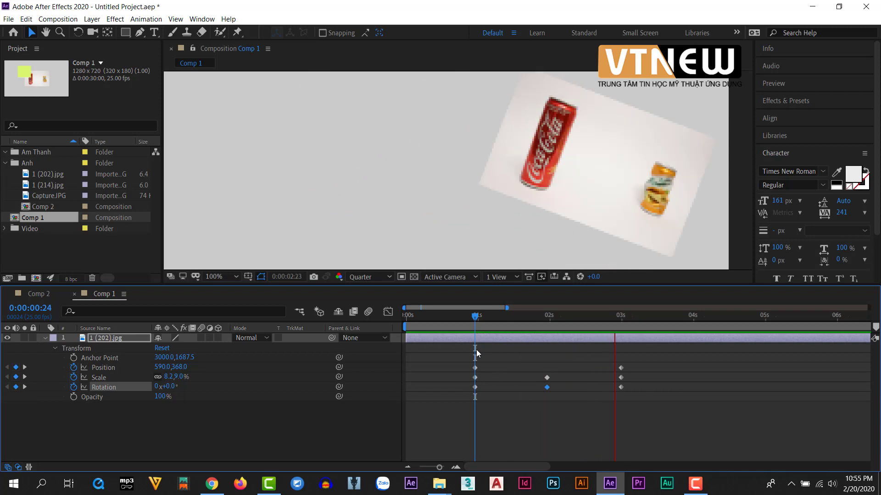
key(space)
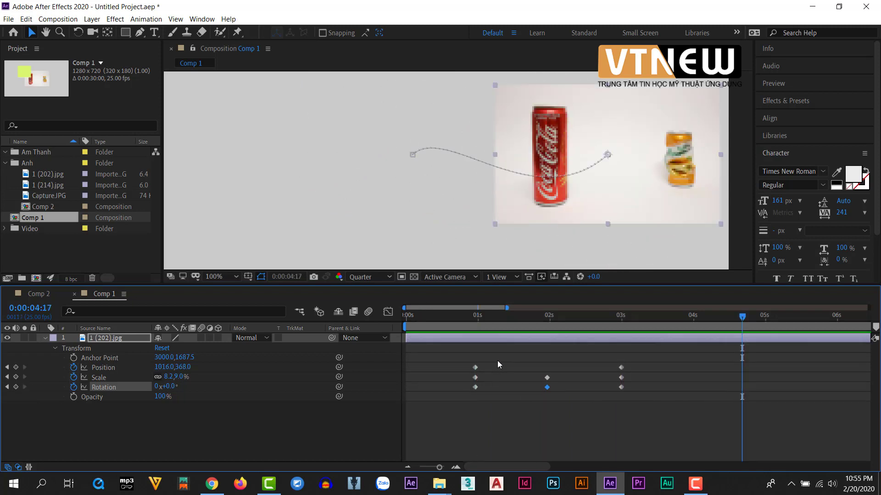
drag(657, 327, 478, 354)
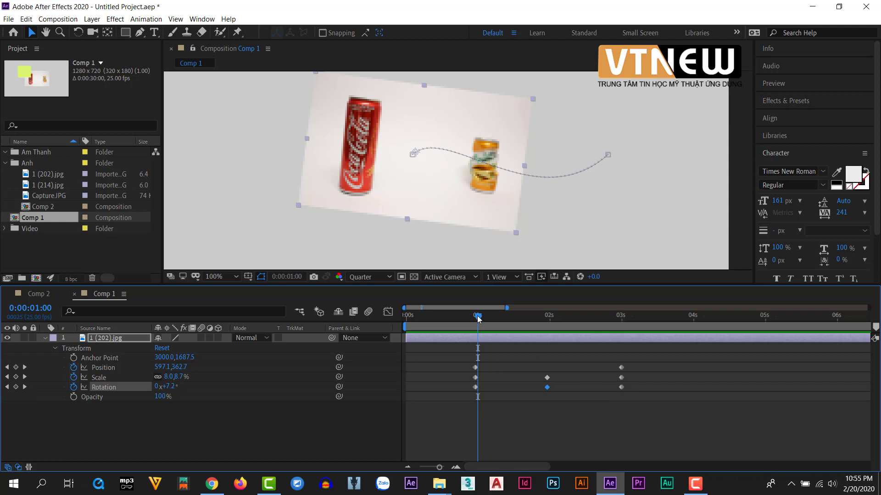
drag(478, 317, 445, 320)
key(space)
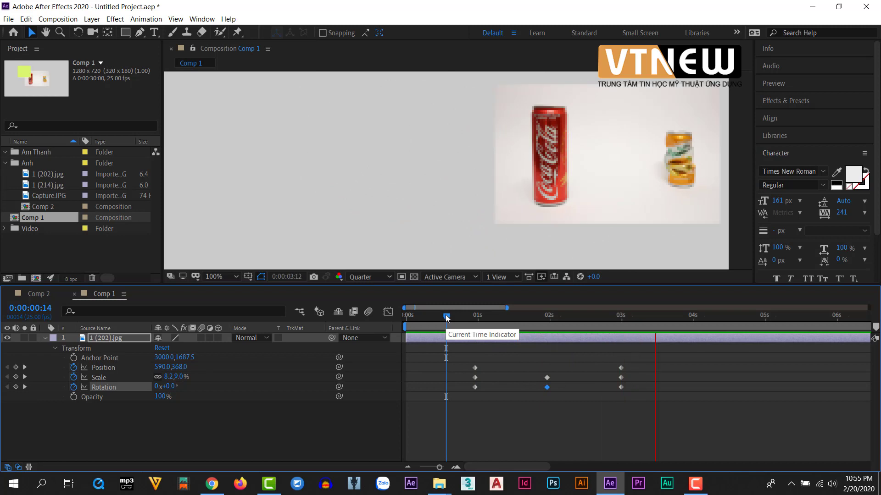
key(space)
Step: Add Opacity keyframes of 100% to 1 (202).jpg at 0:00:00:24 and 0:00:03:00
drag(688, 324, 477, 366)
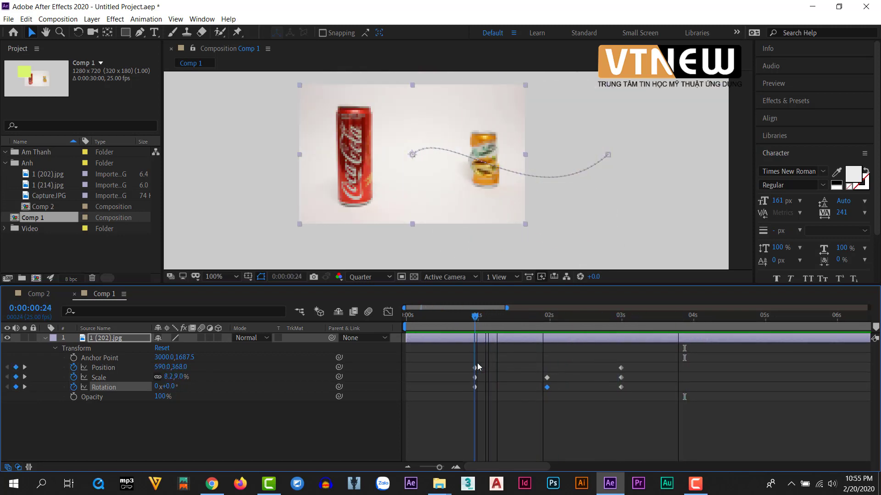
click(74, 397)
drag(475, 315, 619, 332)
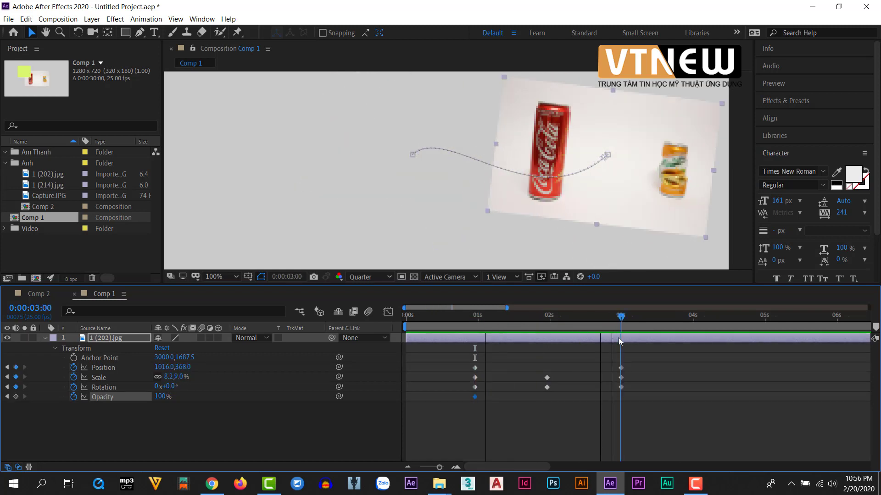
click(15, 397)
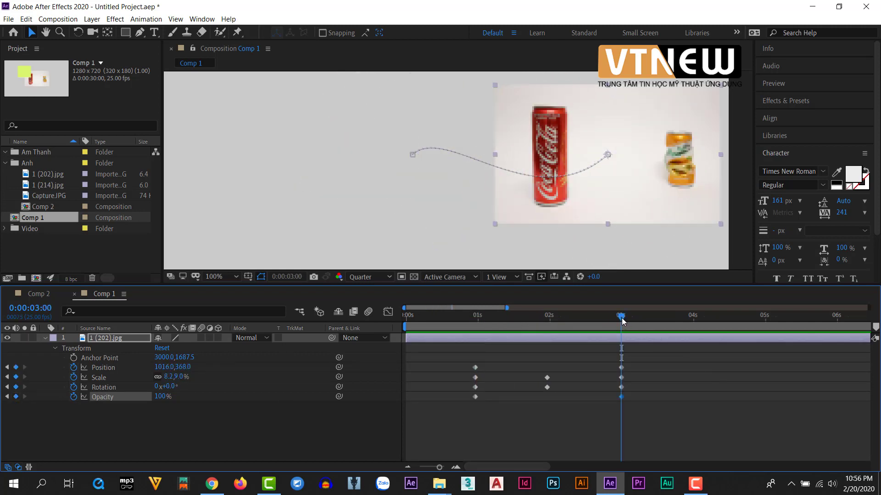
Step: At 0:00:01:24, aligned with the middle Scale and Rotation keyframes, set the photo's Opacity to 20%
drag(625, 324, 548, 340)
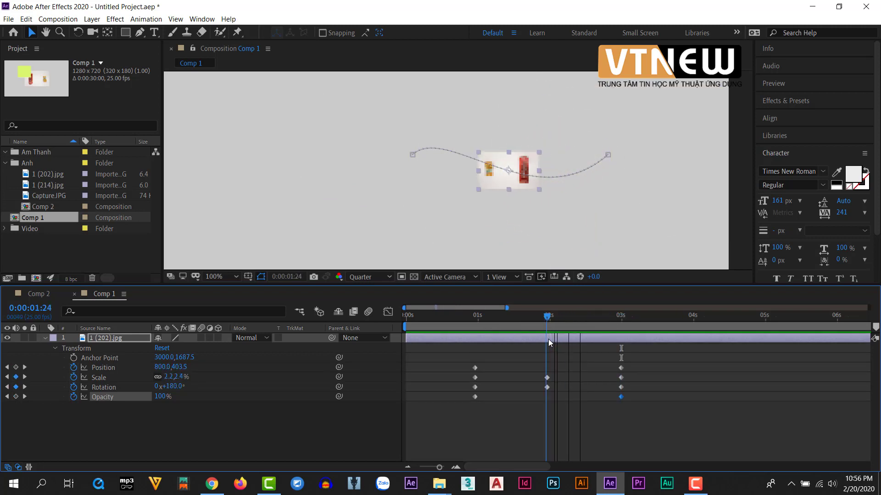
click(163, 397)
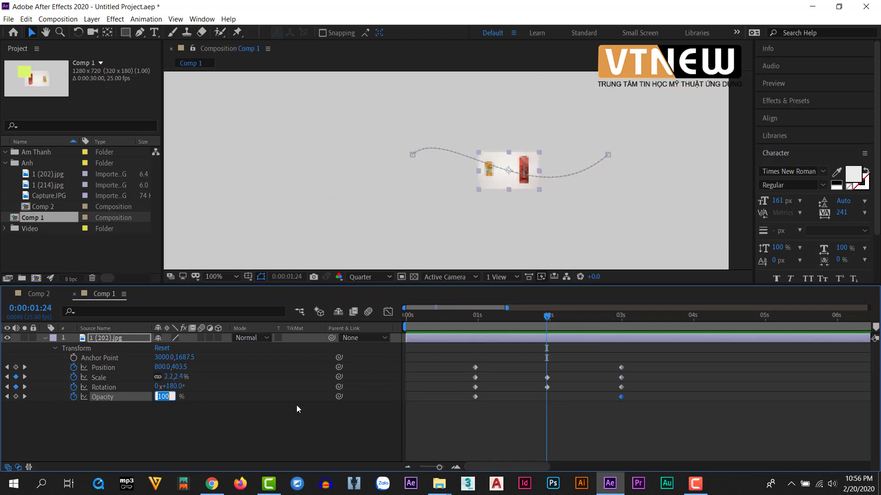
text(20)
key(Return)
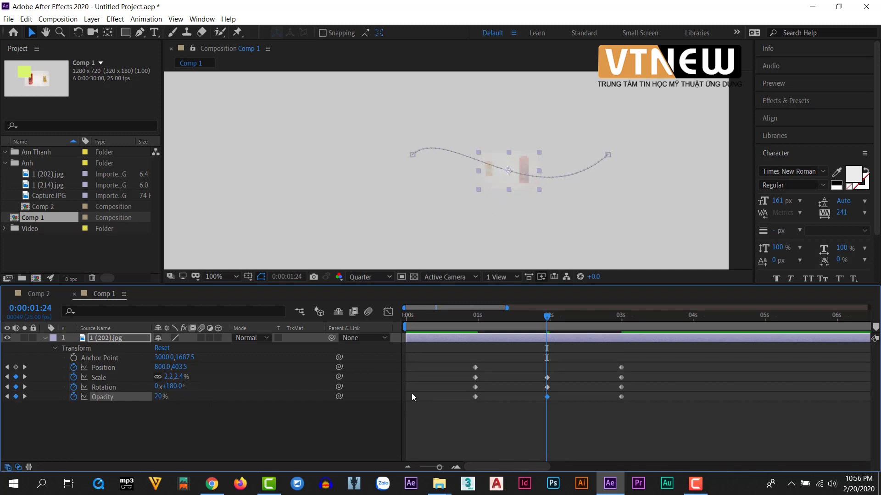
Step: Play back the combined Position, Scale, Rotation and Opacity animation from 0:00:00:16, then park the playhead at 0:00:03:04
drag(547, 320, 453, 334)
key(space)
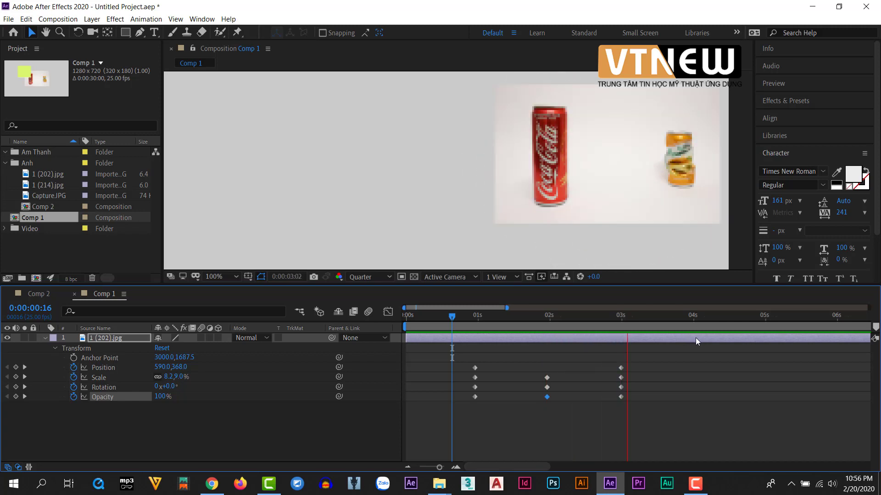
key(space)
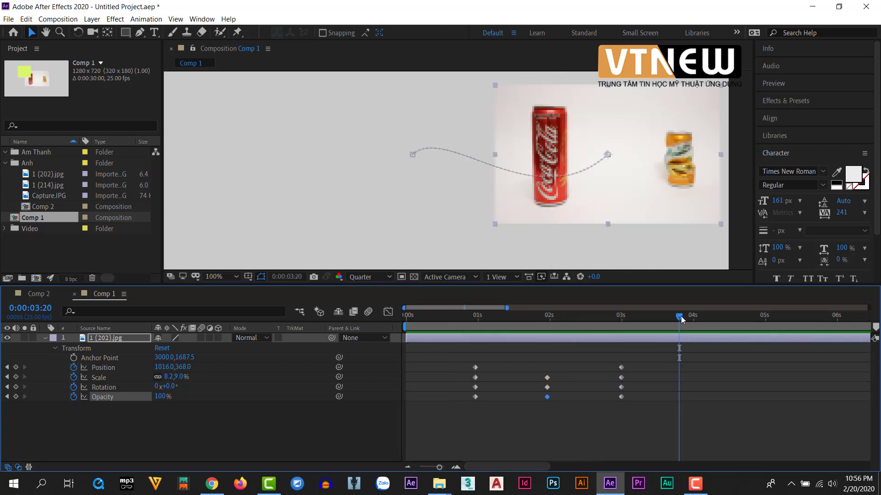
drag(681, 316, 636, 361)
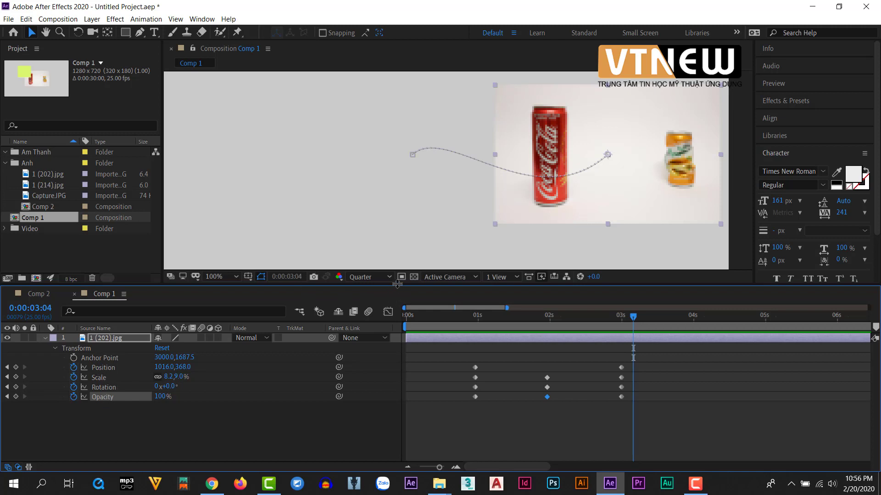
Step: Make the Composition viewer taller by shrinking the timeline area, and zoom the viewer out to 50%
drag(397, 285, 395, 332)
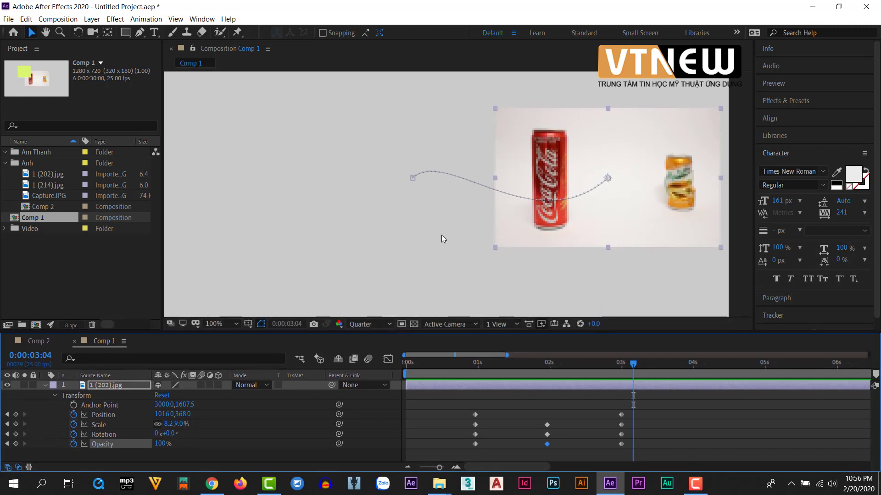
key(comma)
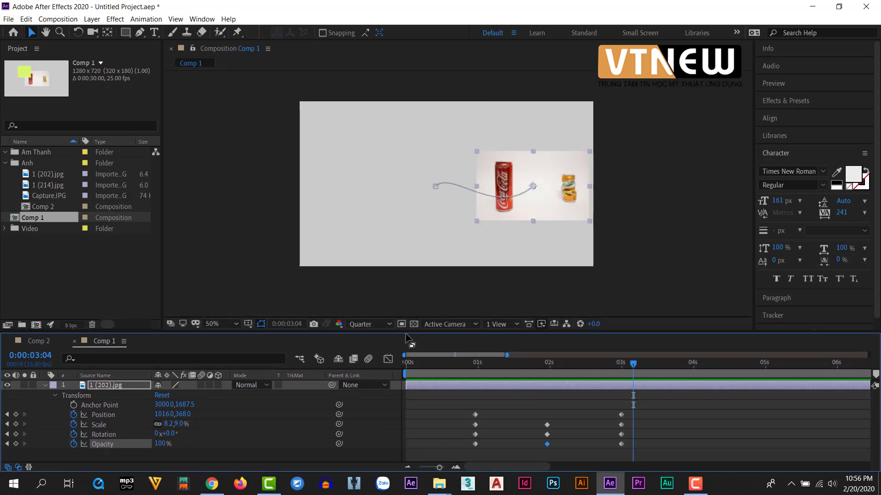
Step: Minimize After Effects, the YouTube browser window and the Hoan thanh folder window to show the desktop
click(813, 7)
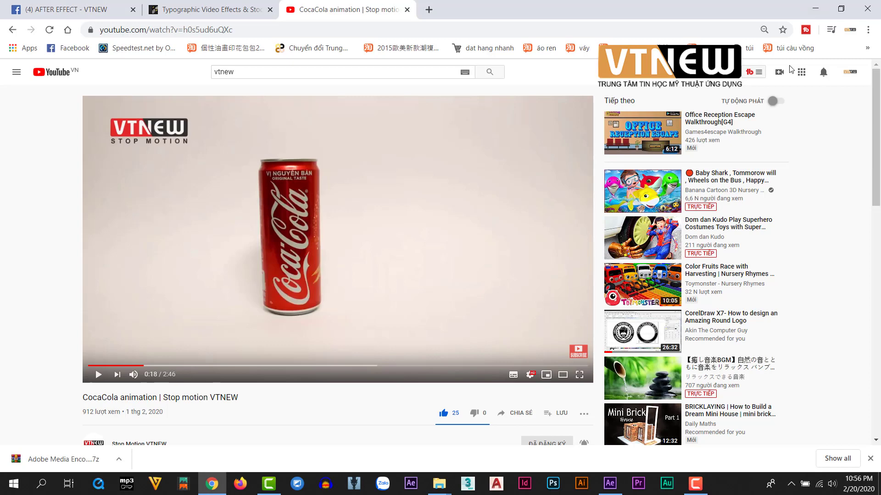
click(814, 9)
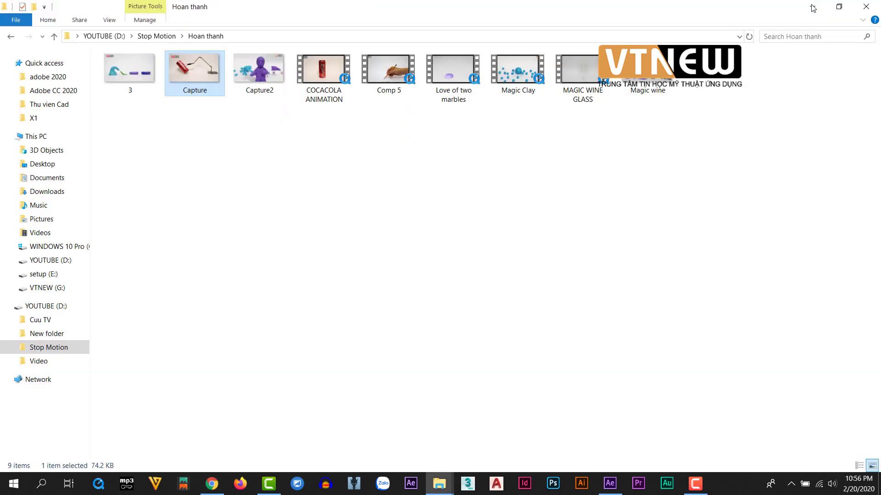
click(813, 8)
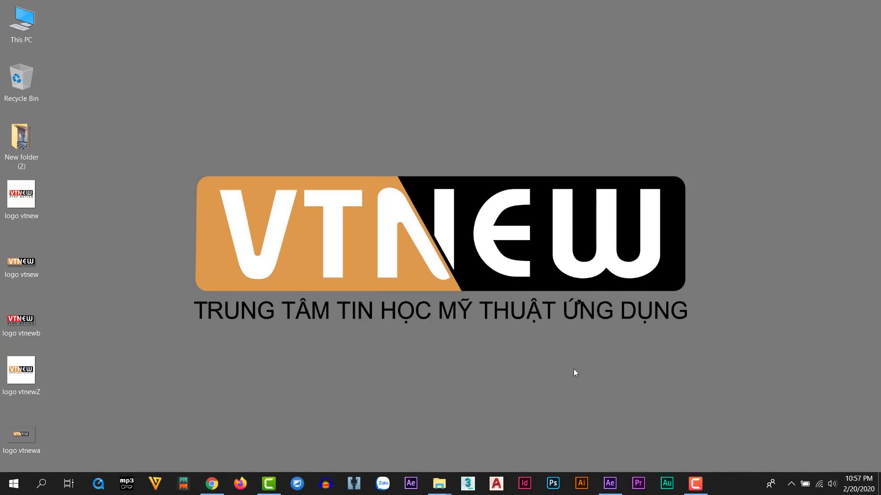
click(609, 487)
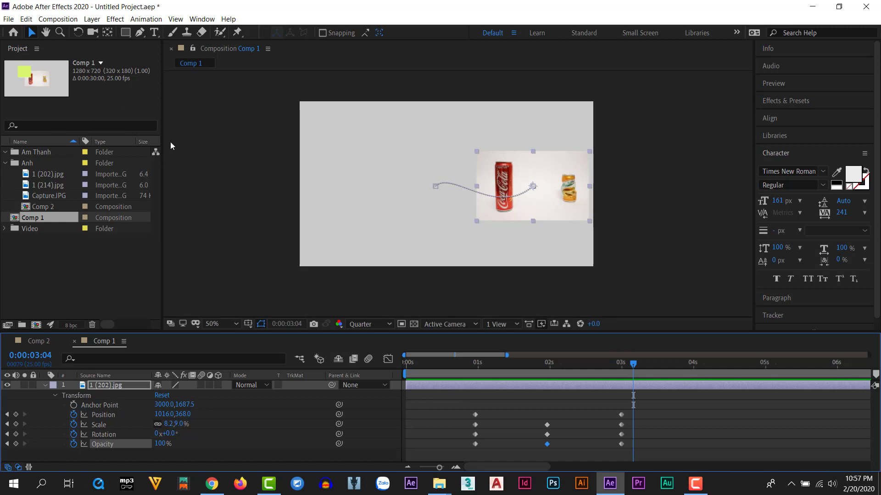
click(812, 6)
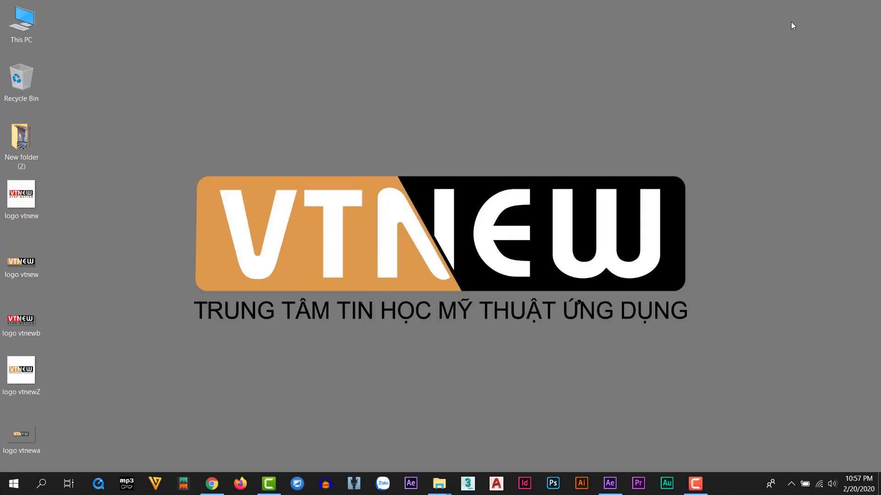
click(704, 491)
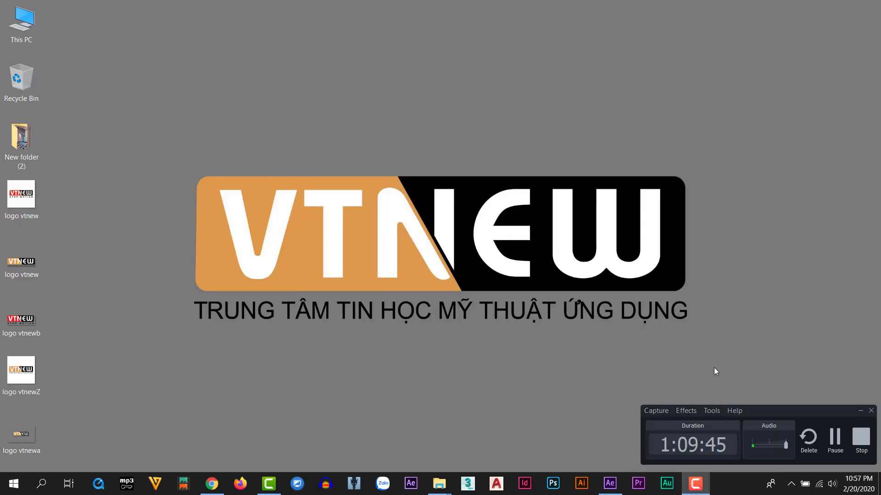